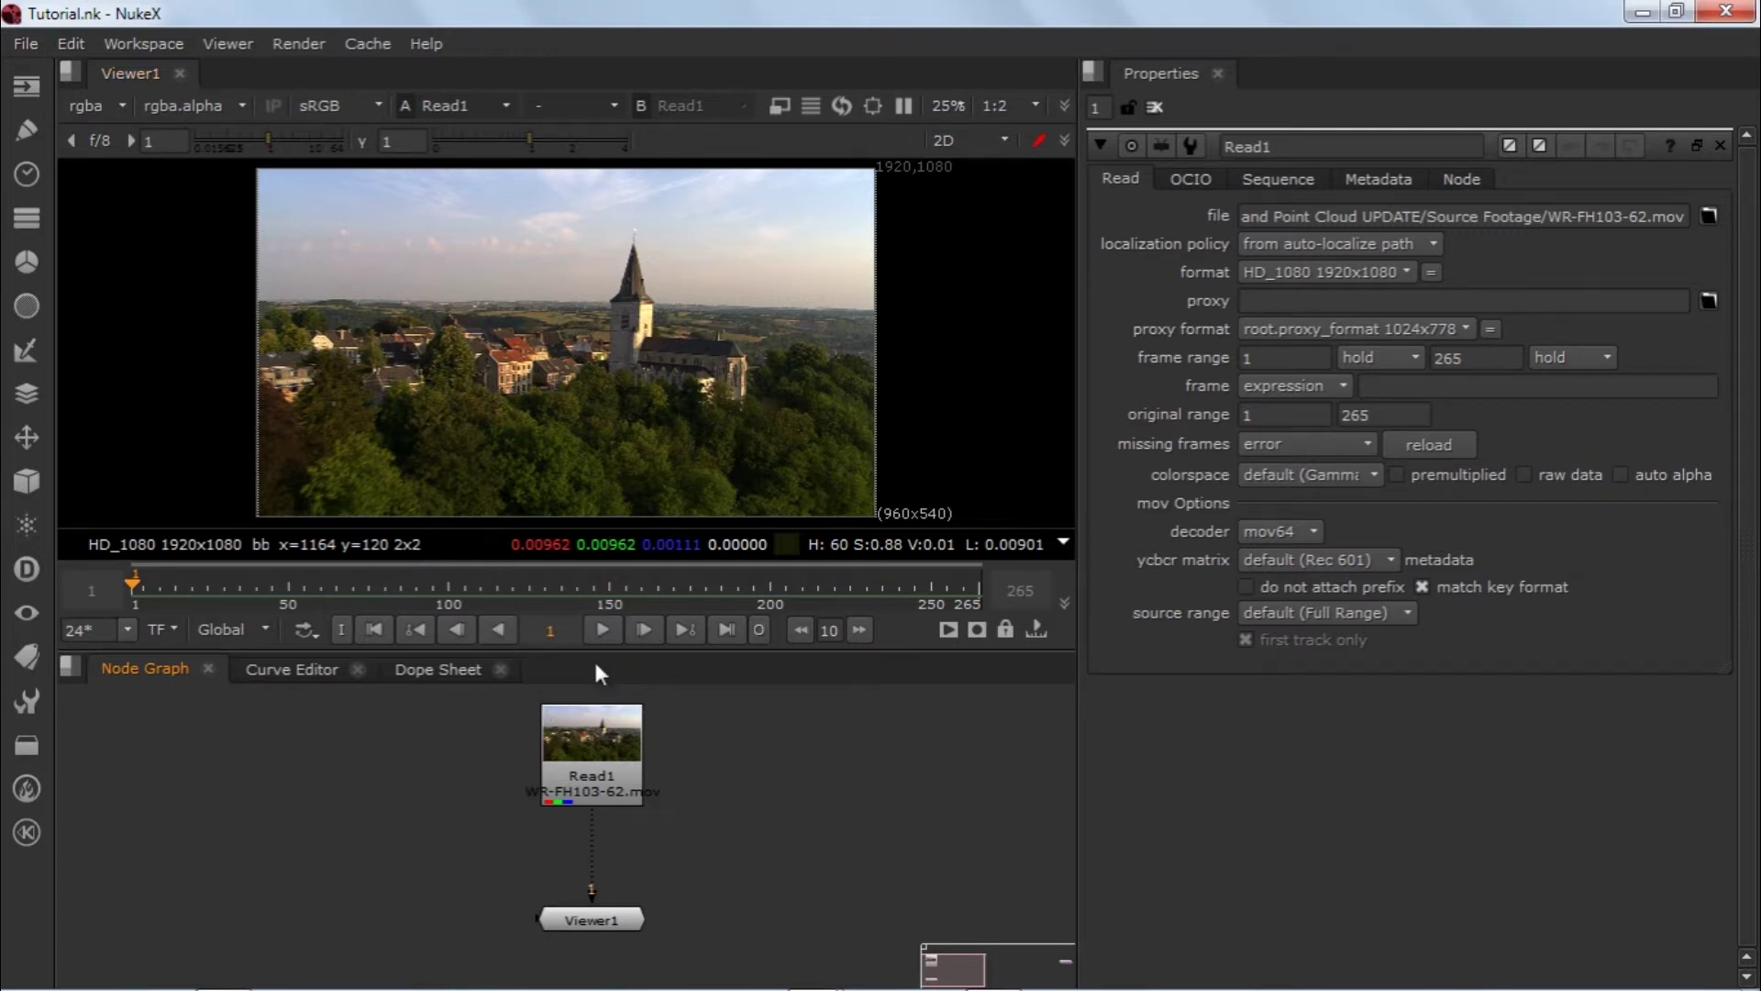
{"action": "left_click_drag", "start_coordinate": [594, 647], "coordinate": [593, 679]}
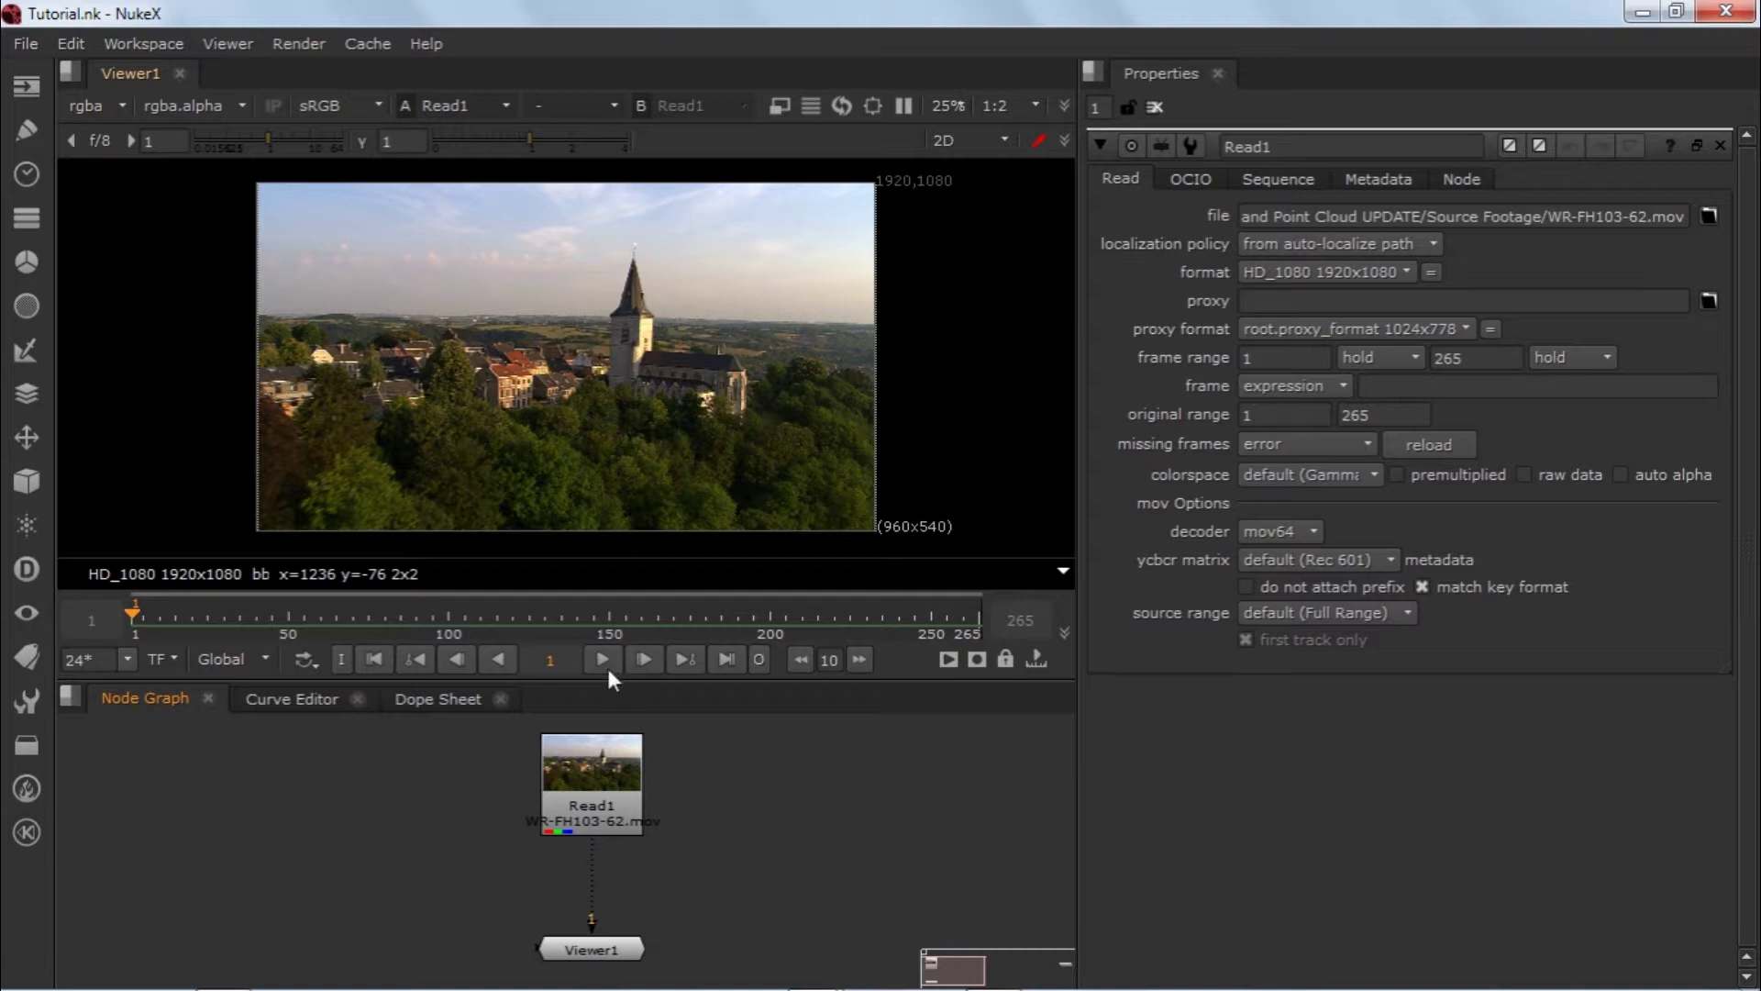
{"action": "key", "text": "space"}
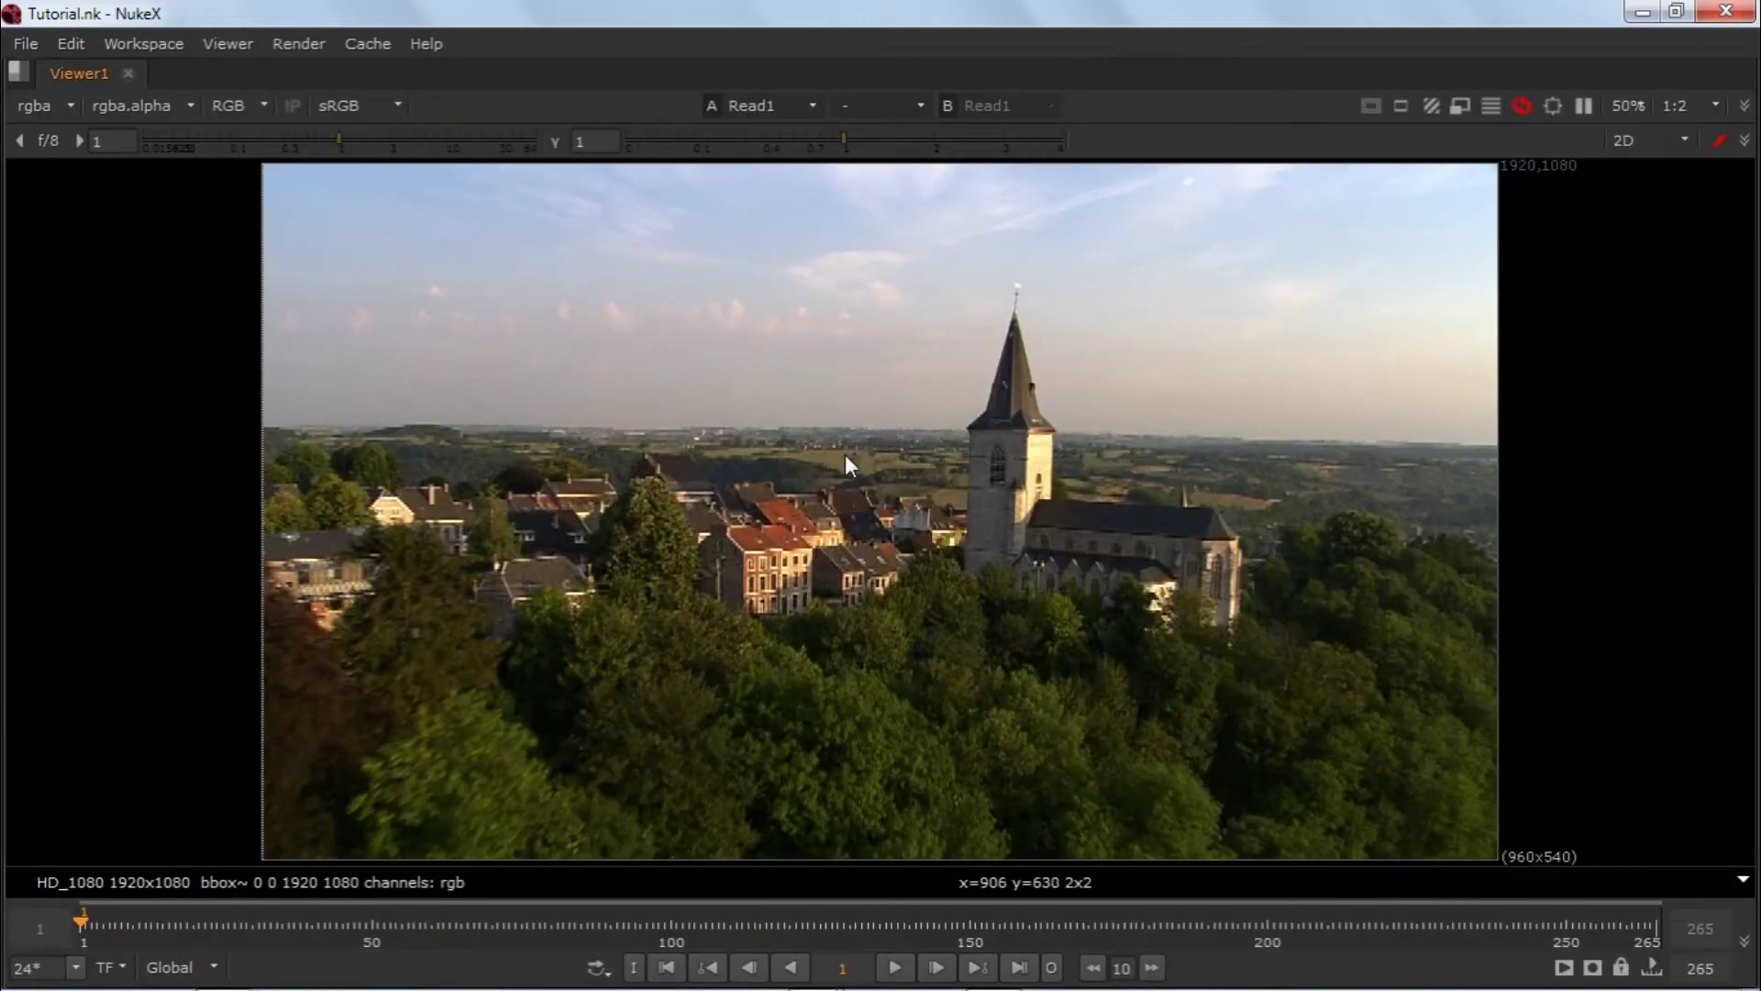
{"action": "left_click", "coordinate": [1692, 99]}
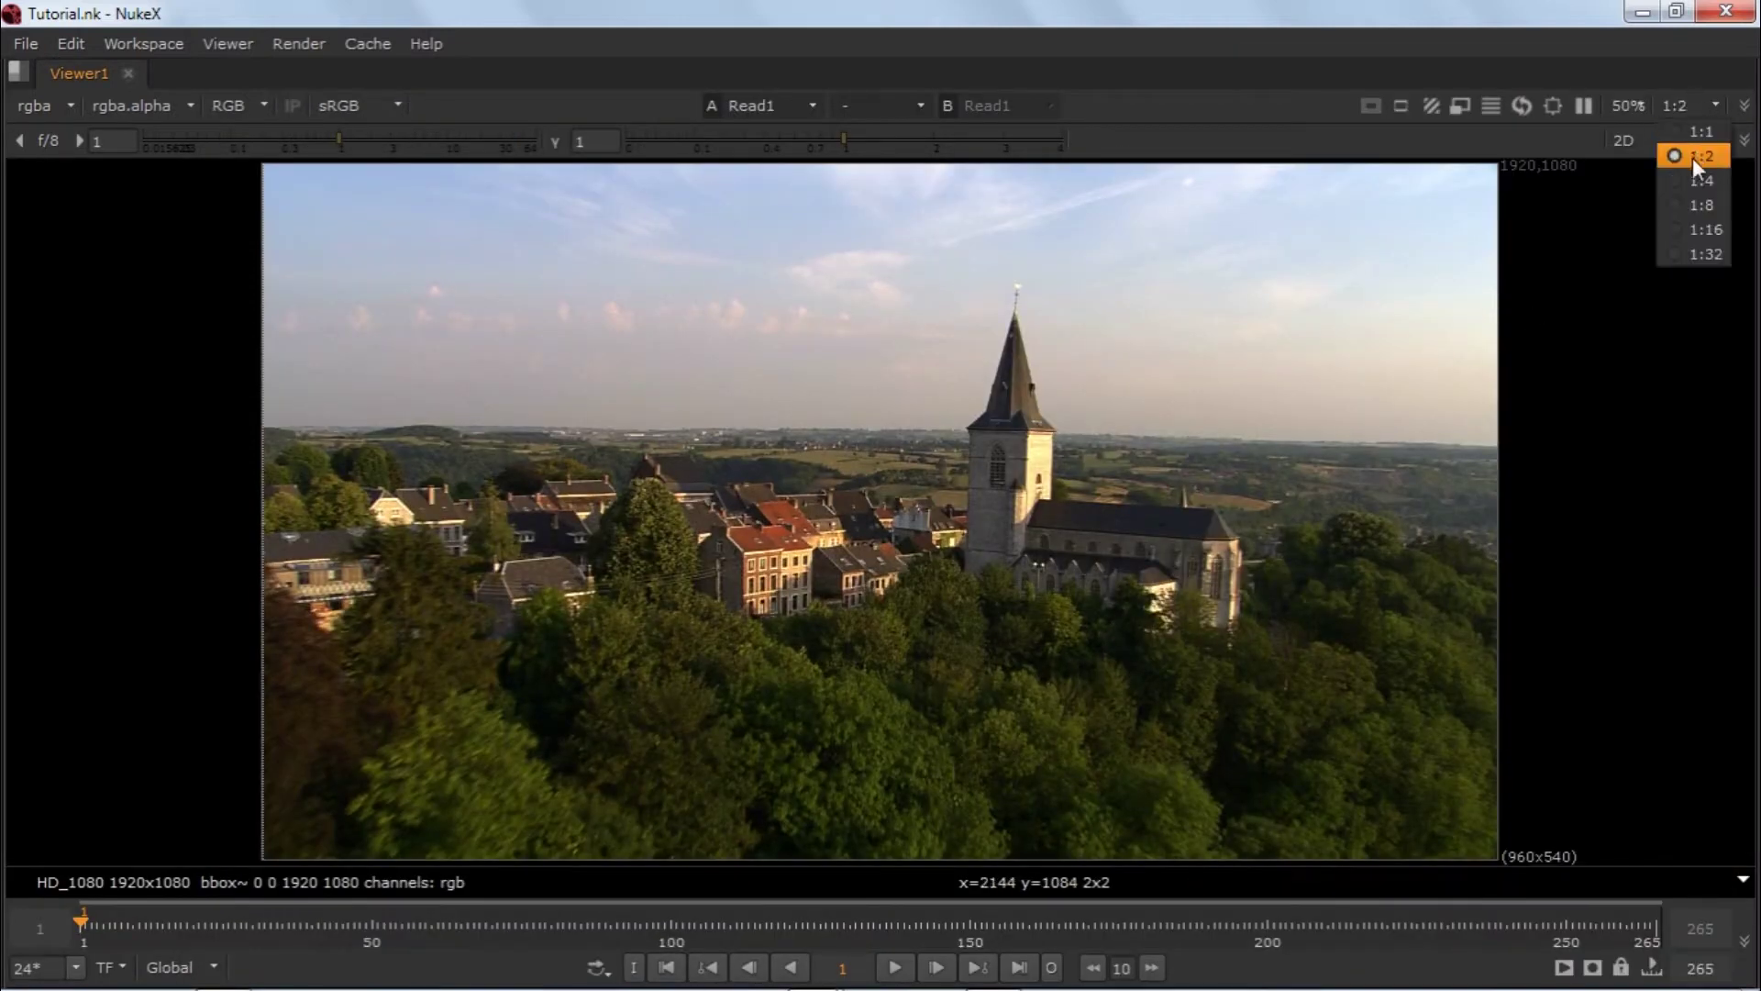
{"action": "left_click", "coordinate": [895, 968]}
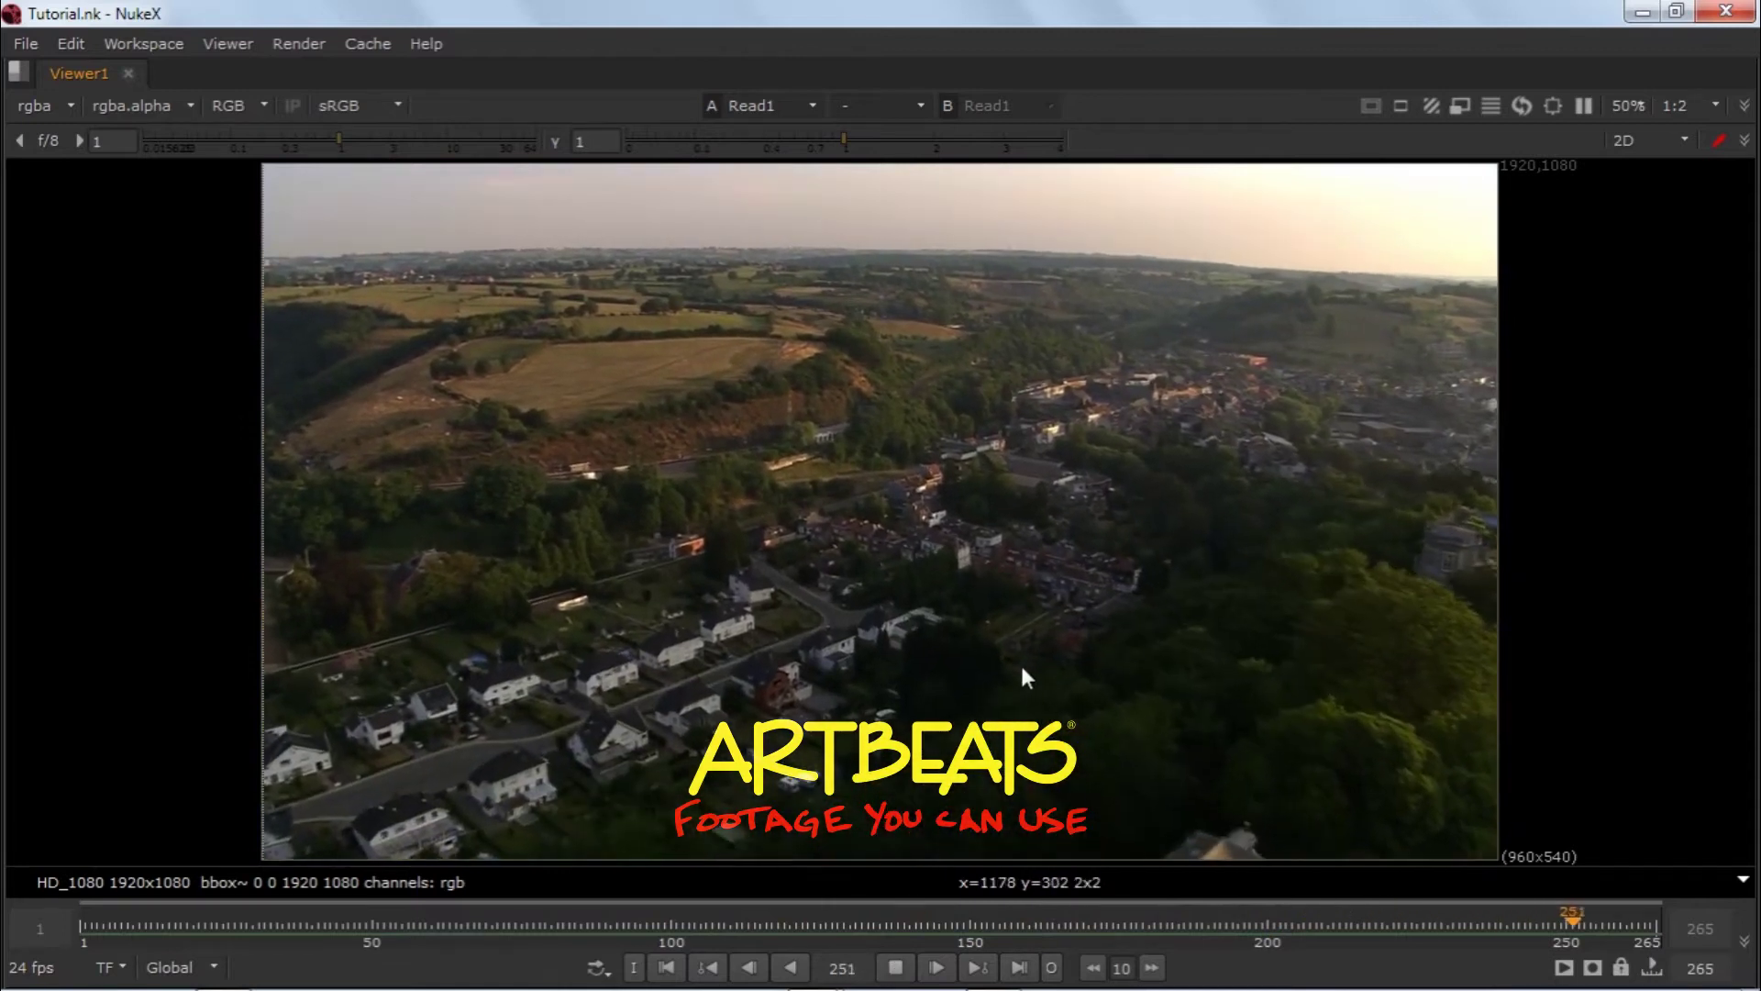
{"action": "key", "text": "space"}
{"action": "left_click", "coordinate": [602, 659]}
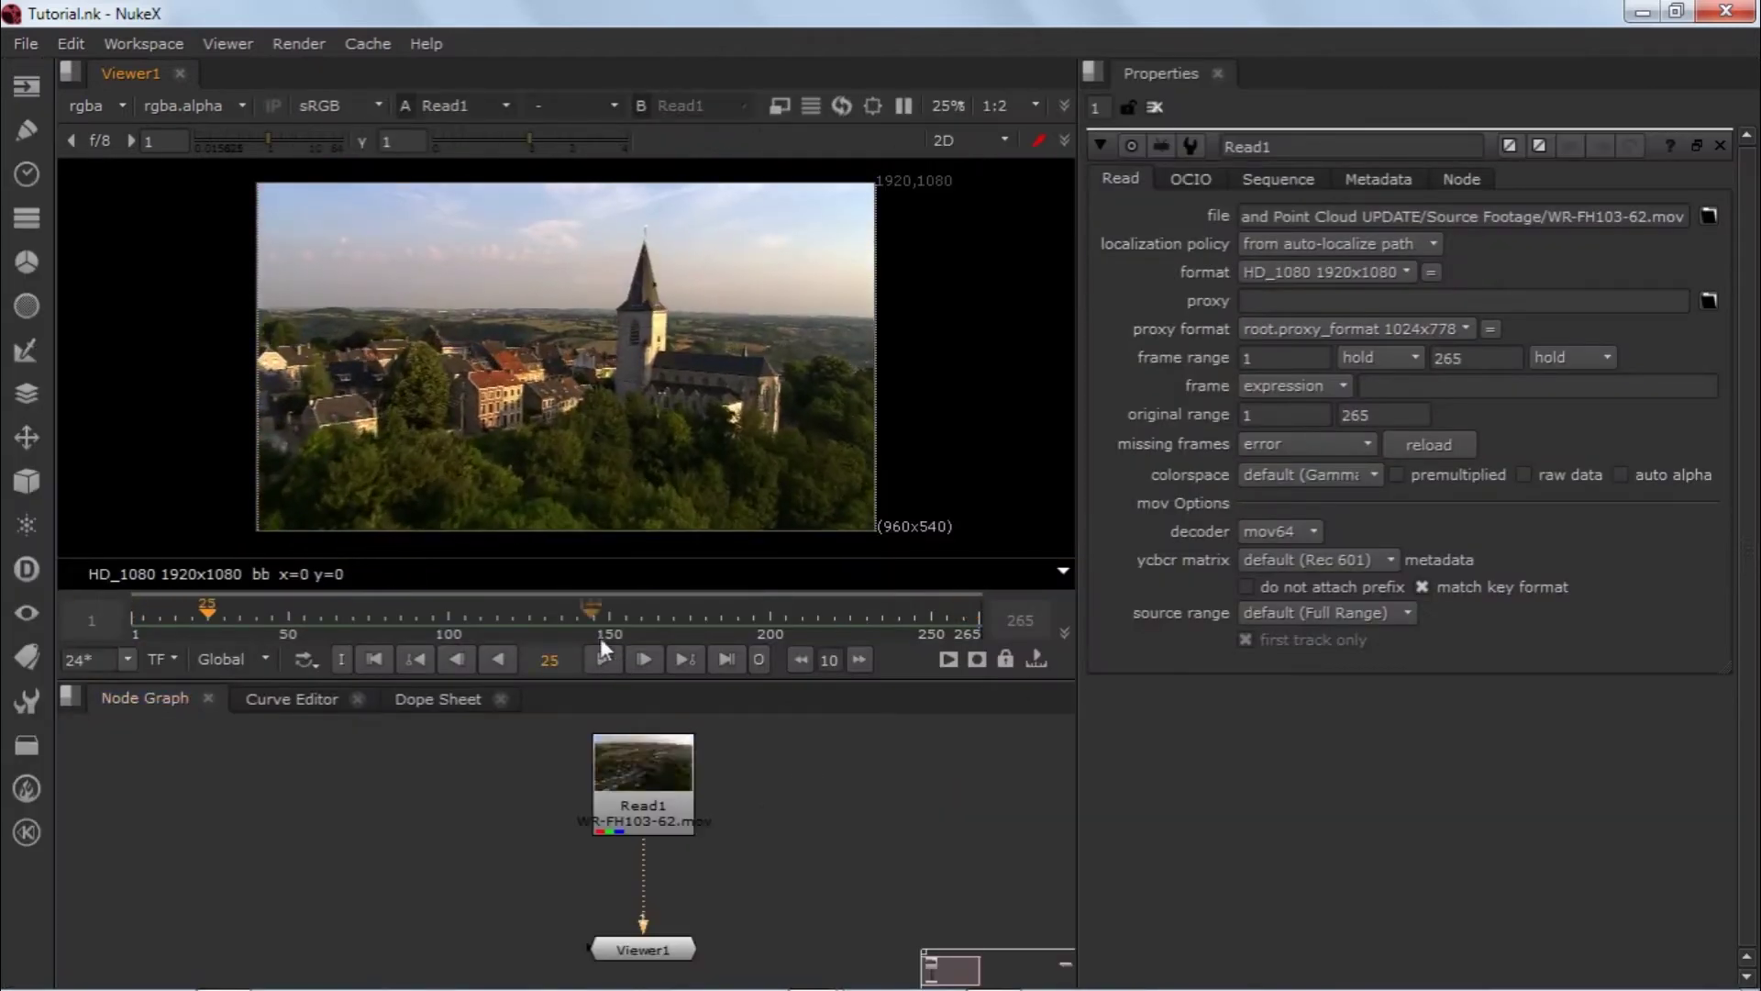
Step: Return to frame 1 and set the project full size format to HD_1080 1920x1080
{"action": "left_click_drag", "start_coordinate": [220, 612], "coordinate": [136, 608]}
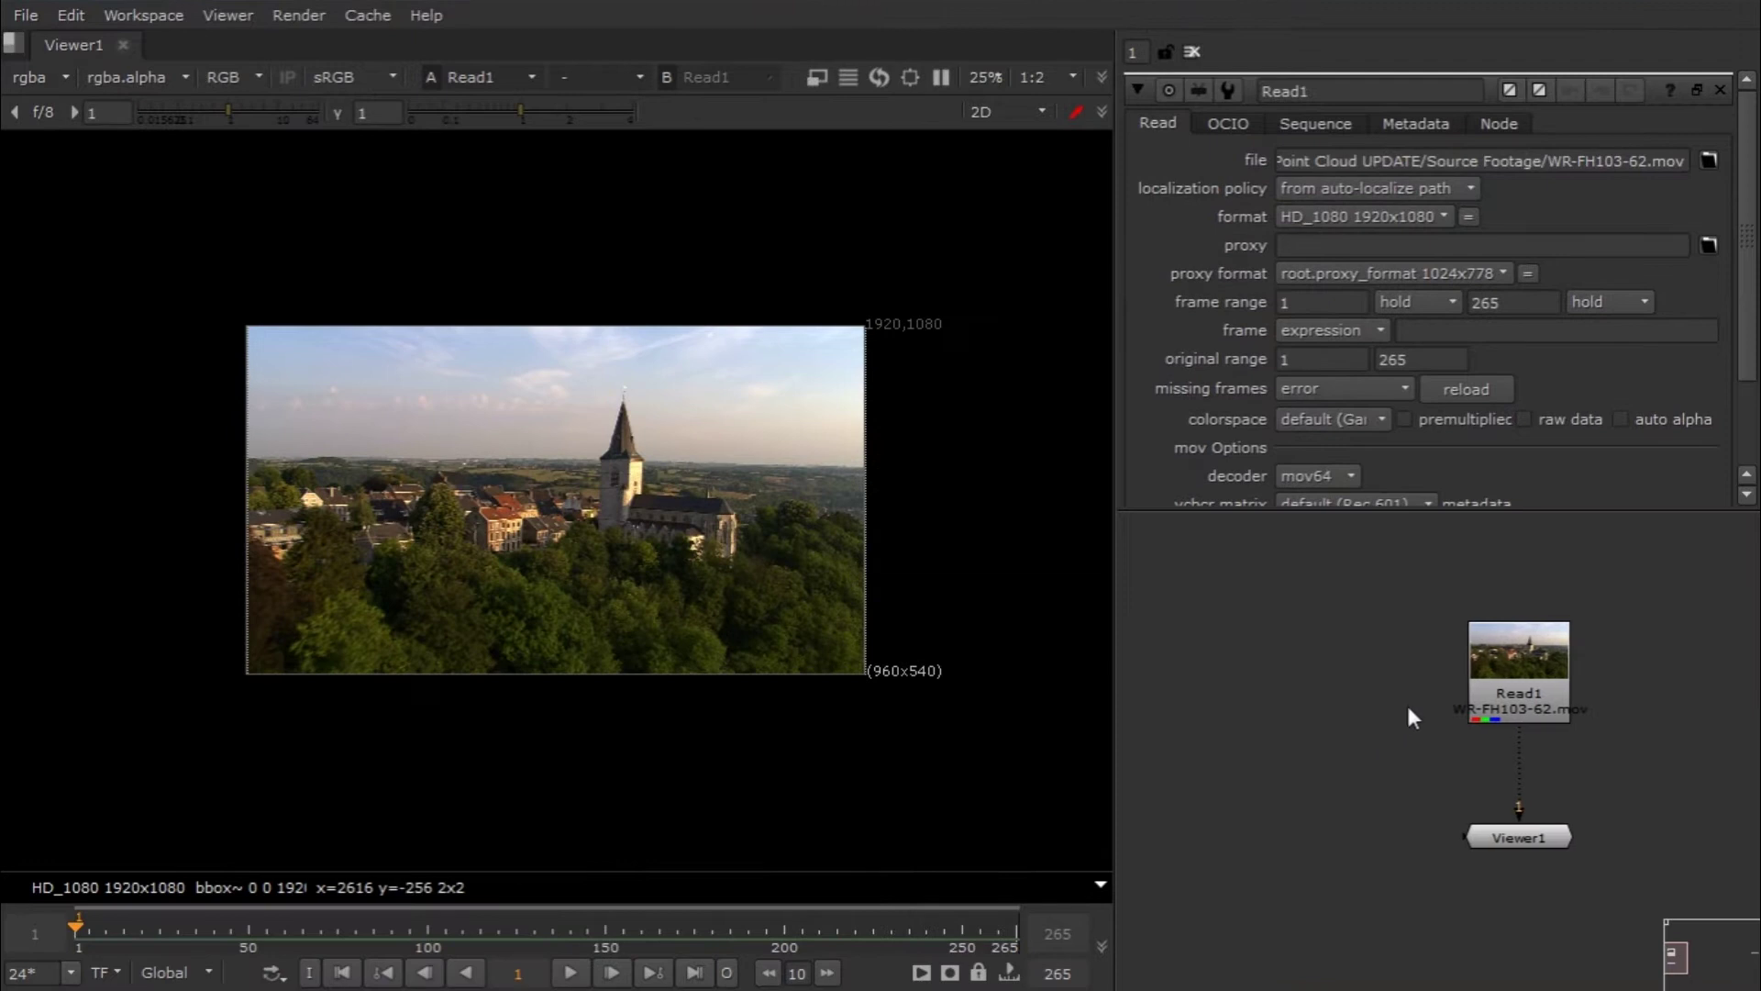
{"action": "left_click", "coordinate": [1559, 673]}
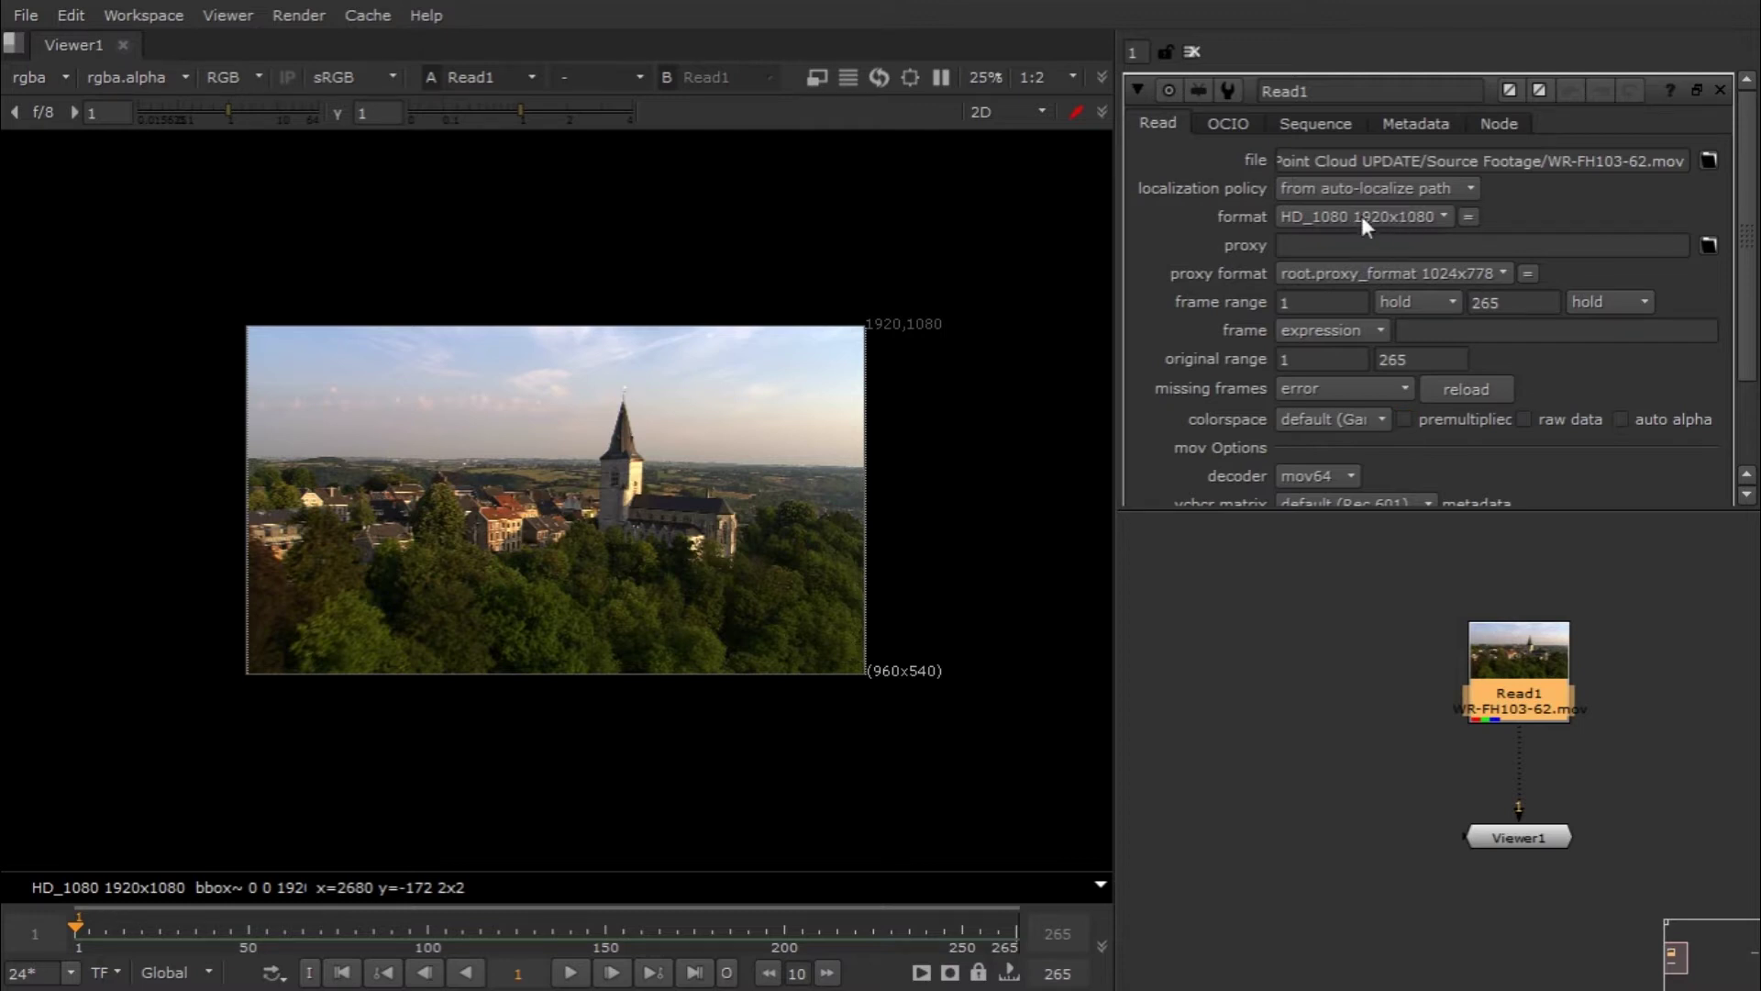
{"action": "key", "text": "s"}
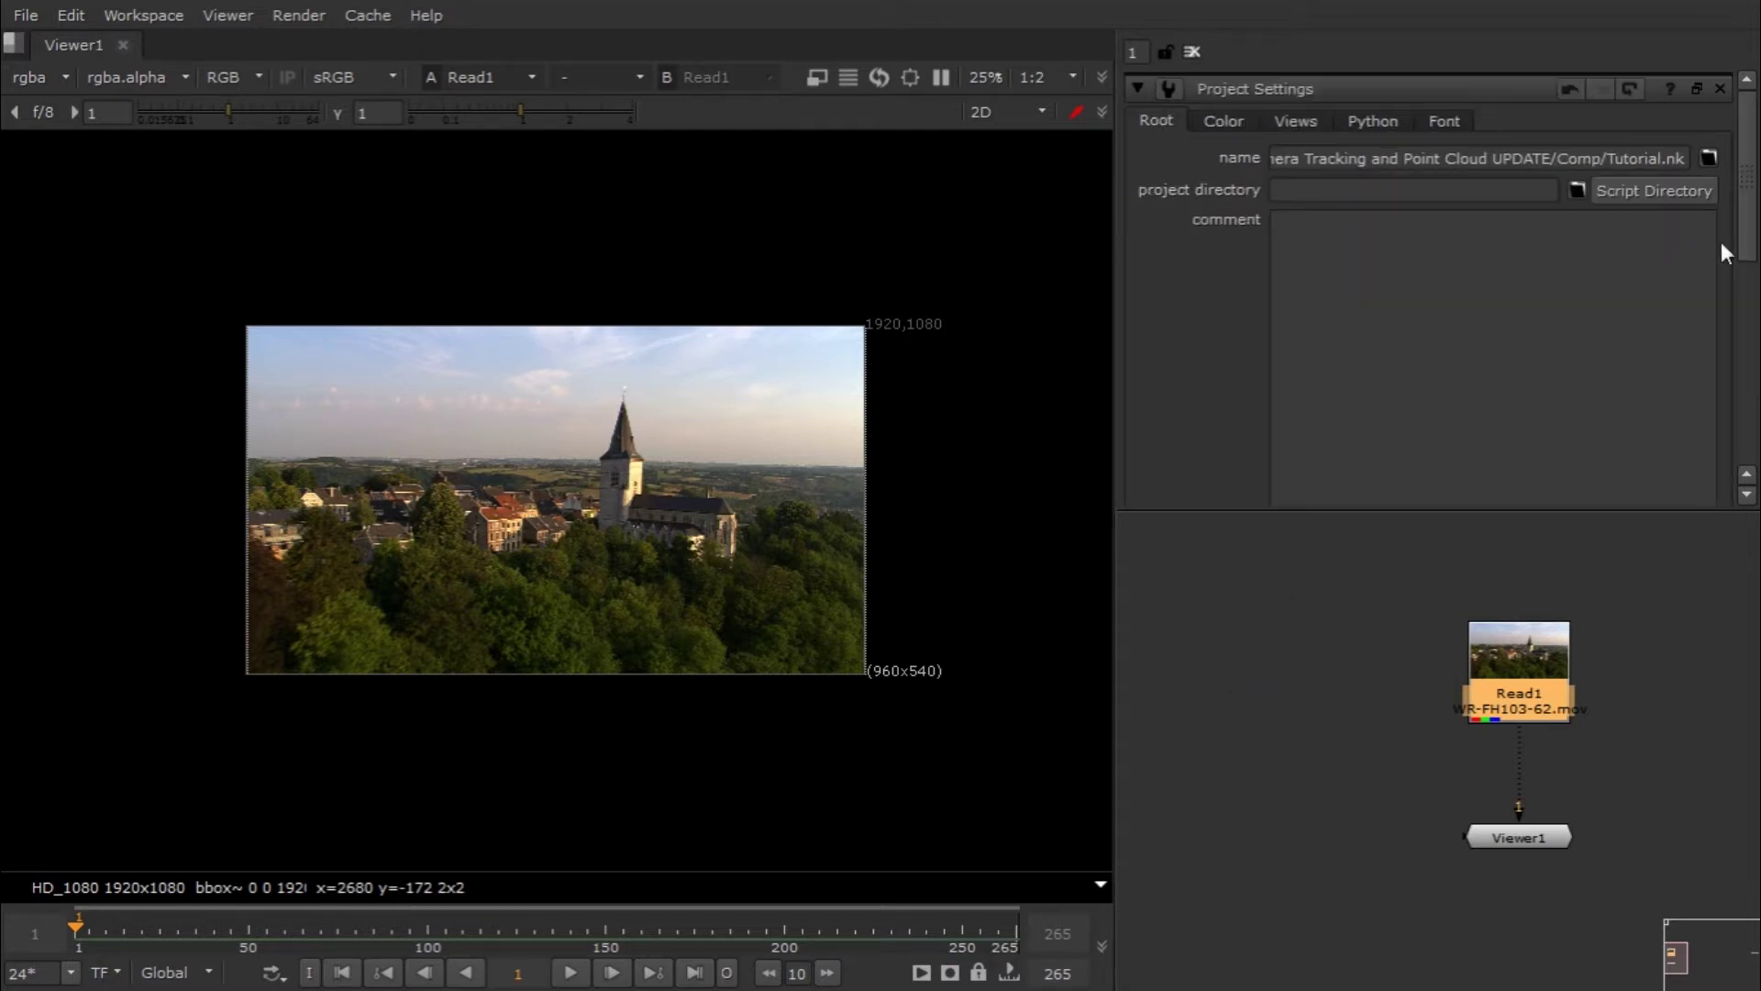
{"action": "scroll", "coordinate": [1736, 317], "scroll_direction": "down", "scroll_amount": 10}
{"action": "left_click", "coordinate": [1477, 381]}
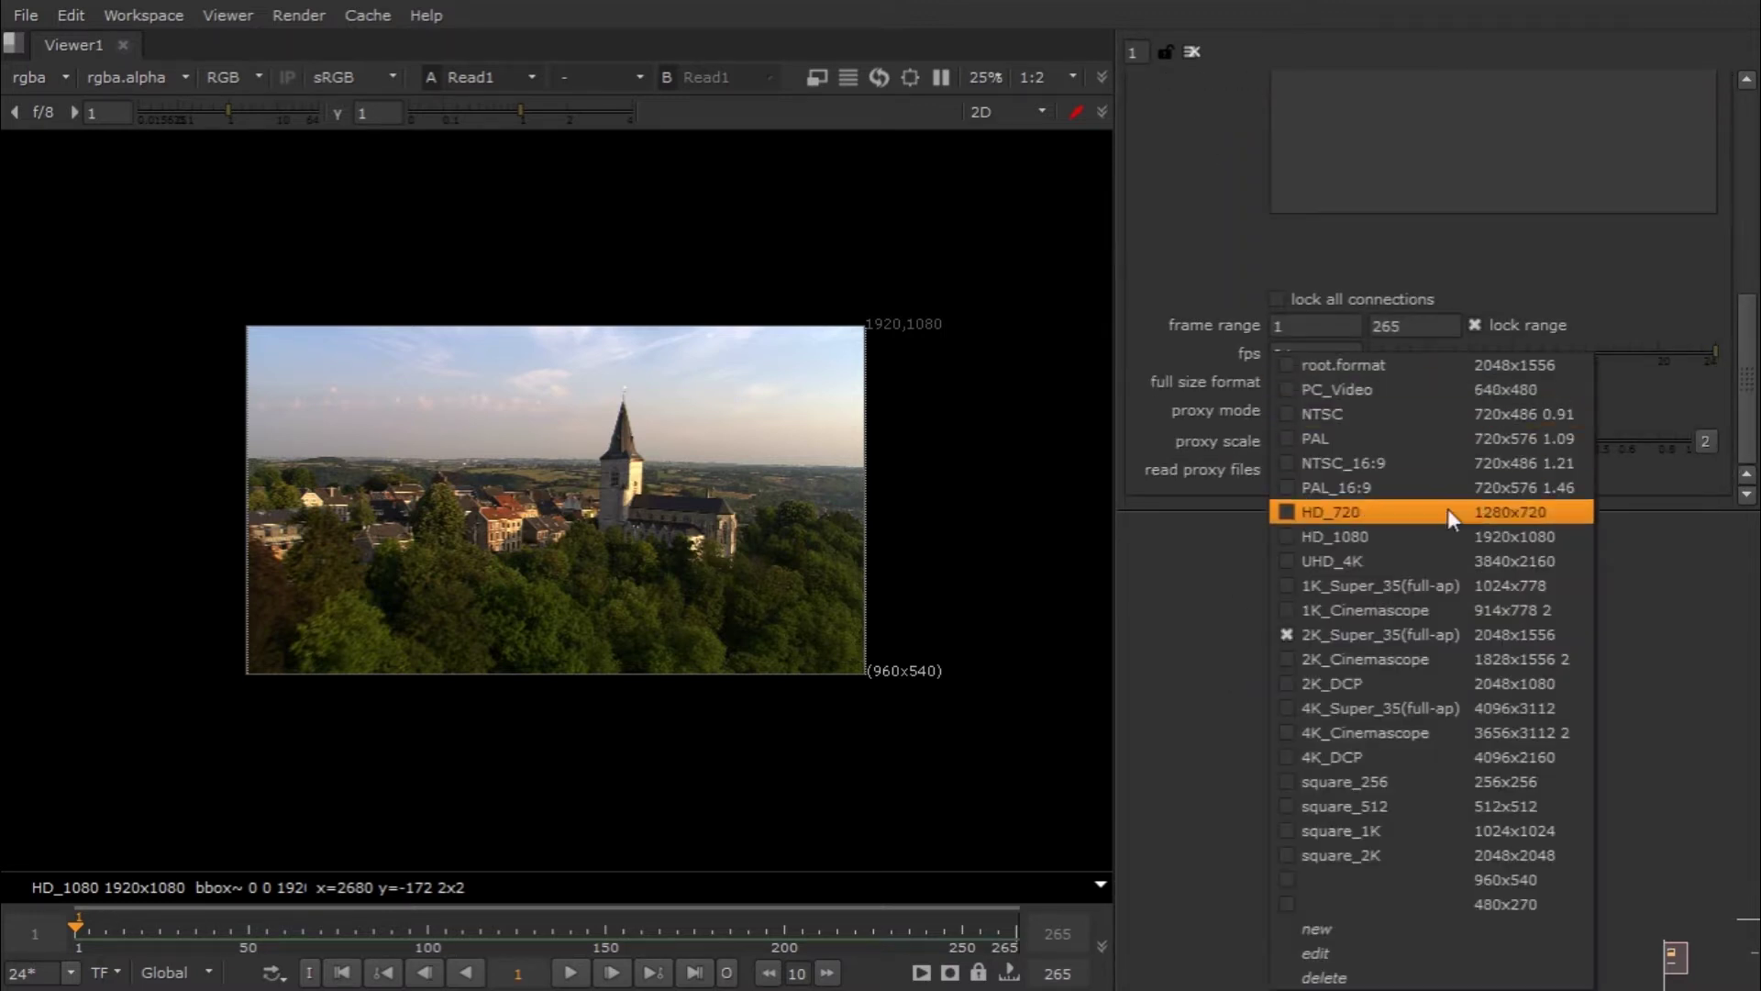
{"action": "left_click", "coordinate": [1406, 536]}
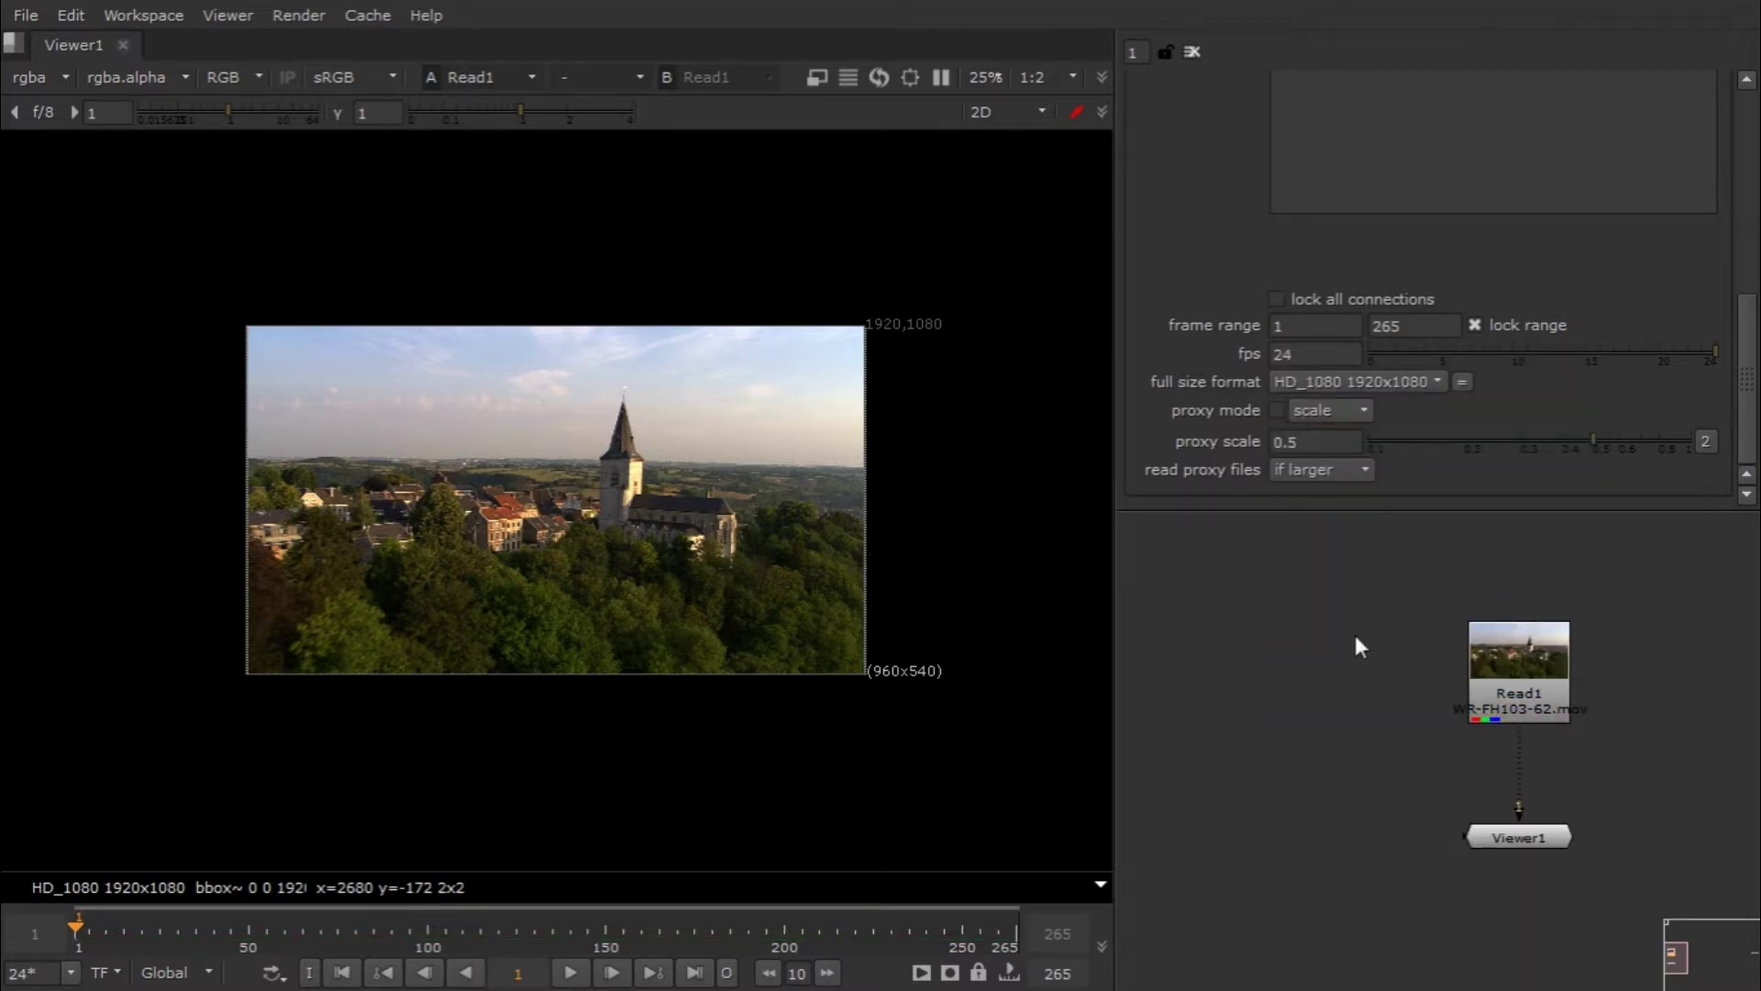
{"action": "double_click", "coordinate": [1563, 668]}
Step: Add a LensDistortion node under Read1, review its Image, Grid and Line Analysis tabs, and go to frame 99
{"action": "left_click_drag", "start_coordinate": [1563, 668], "coordinate": [1517, 635]}
{"action": "key", "text": "Tab"}
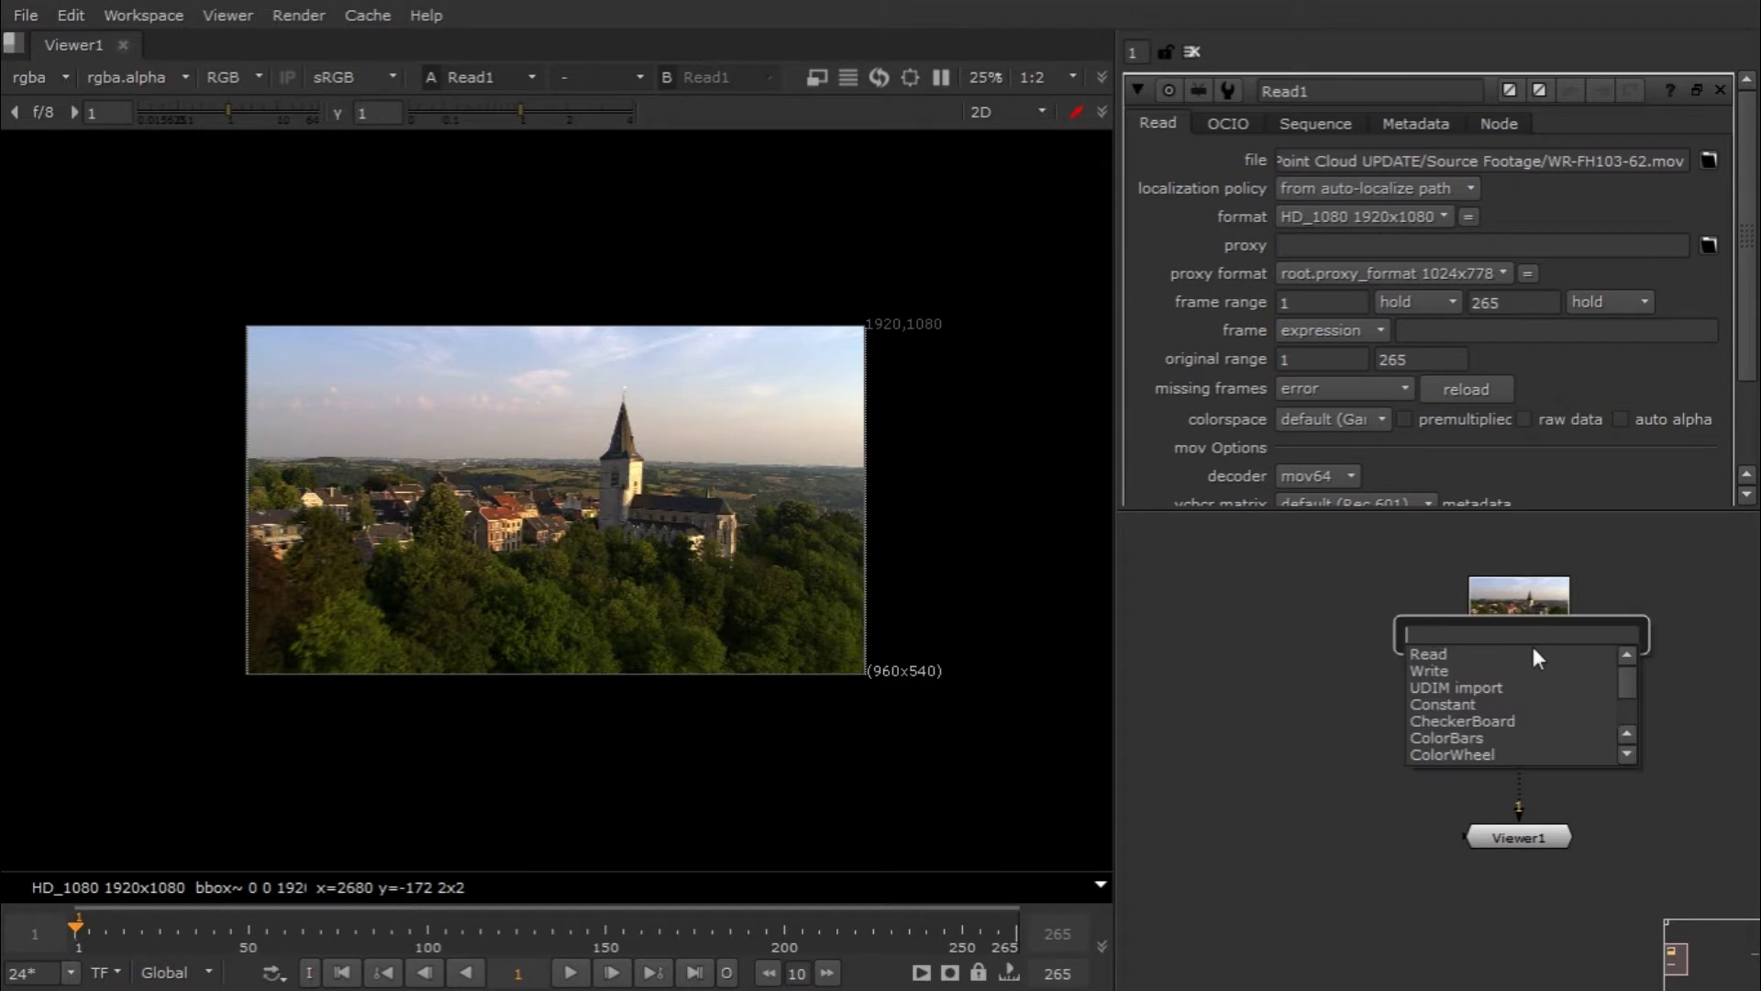
{"action": "type", "text": "len"}
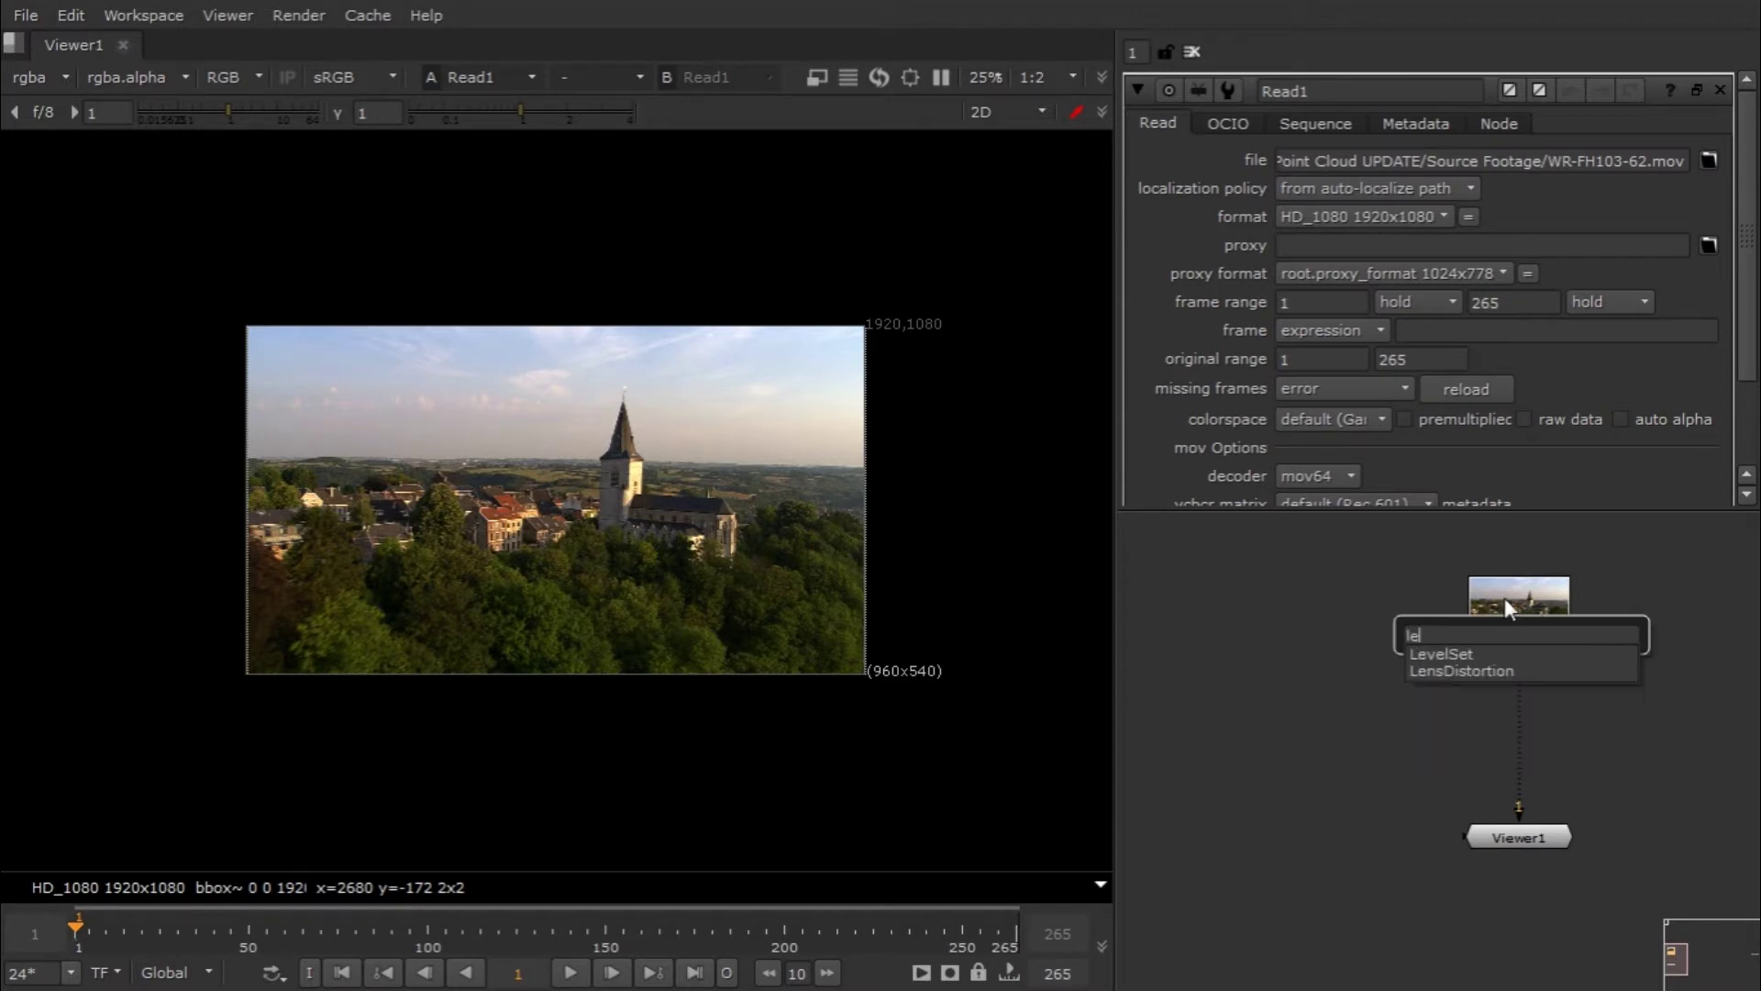
{"action": "left_click", "coordinate": [1484, 657]}
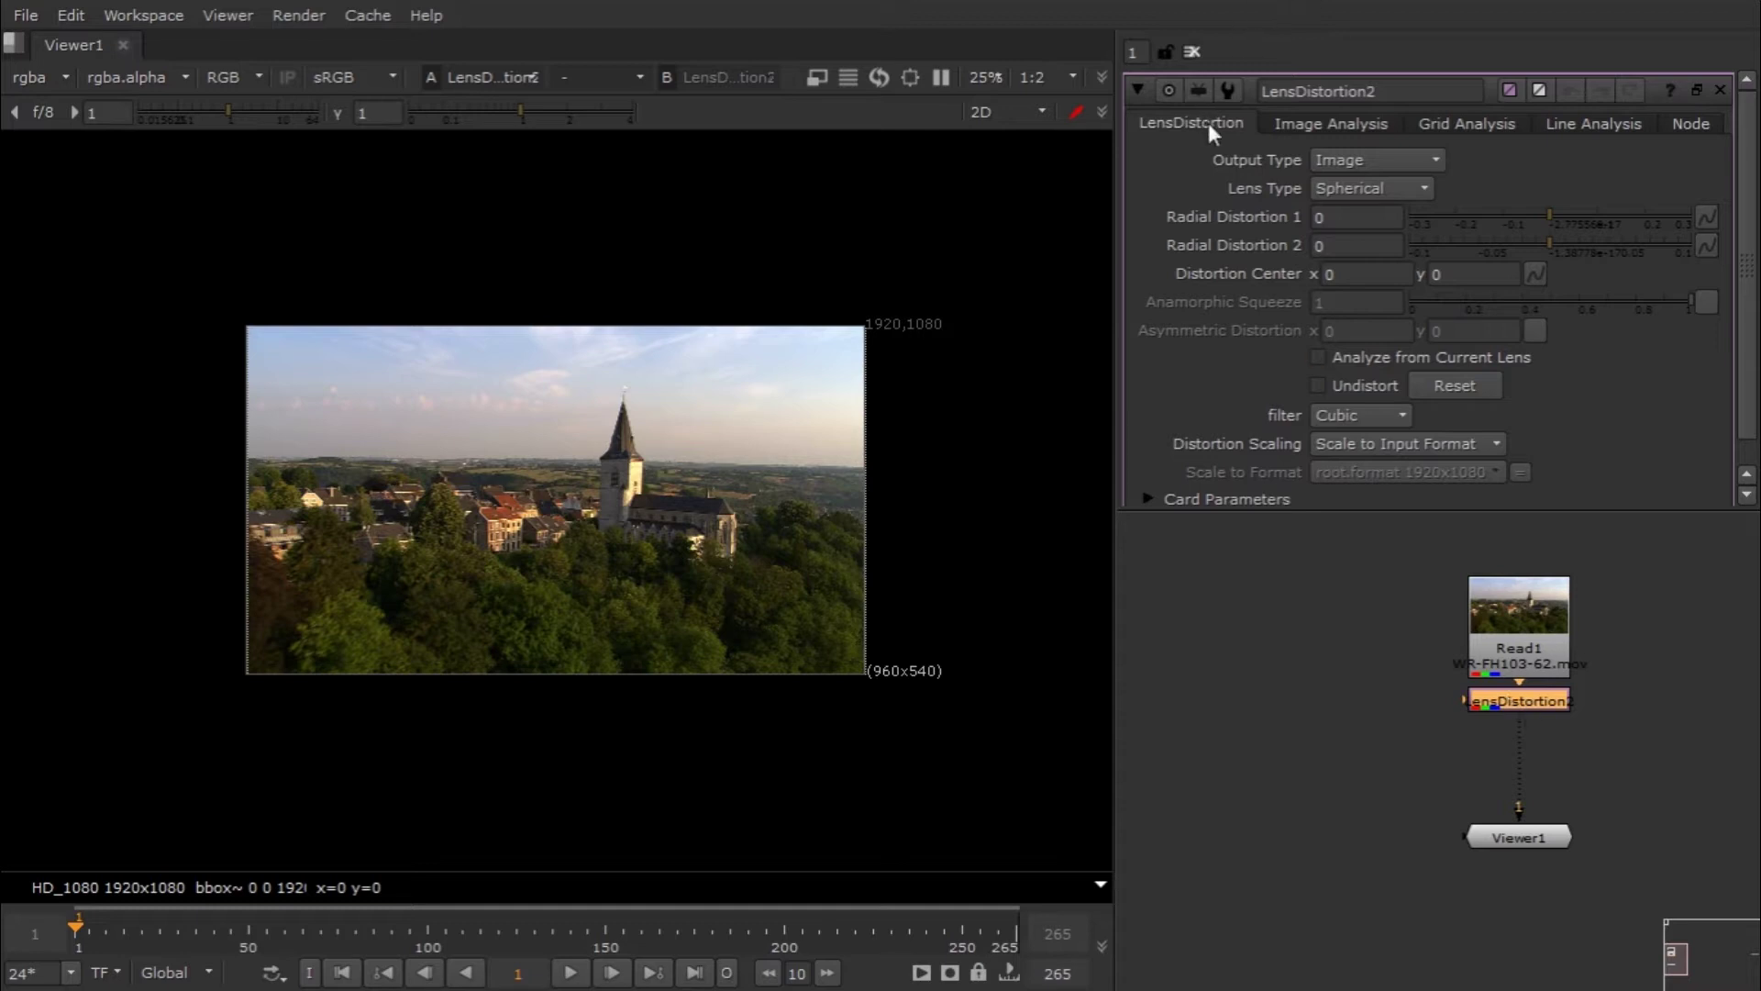
{"action": "left_click", "coordinate": [1330, 122]}
{"action": "left_click", "coordinate": [1479, 128]}
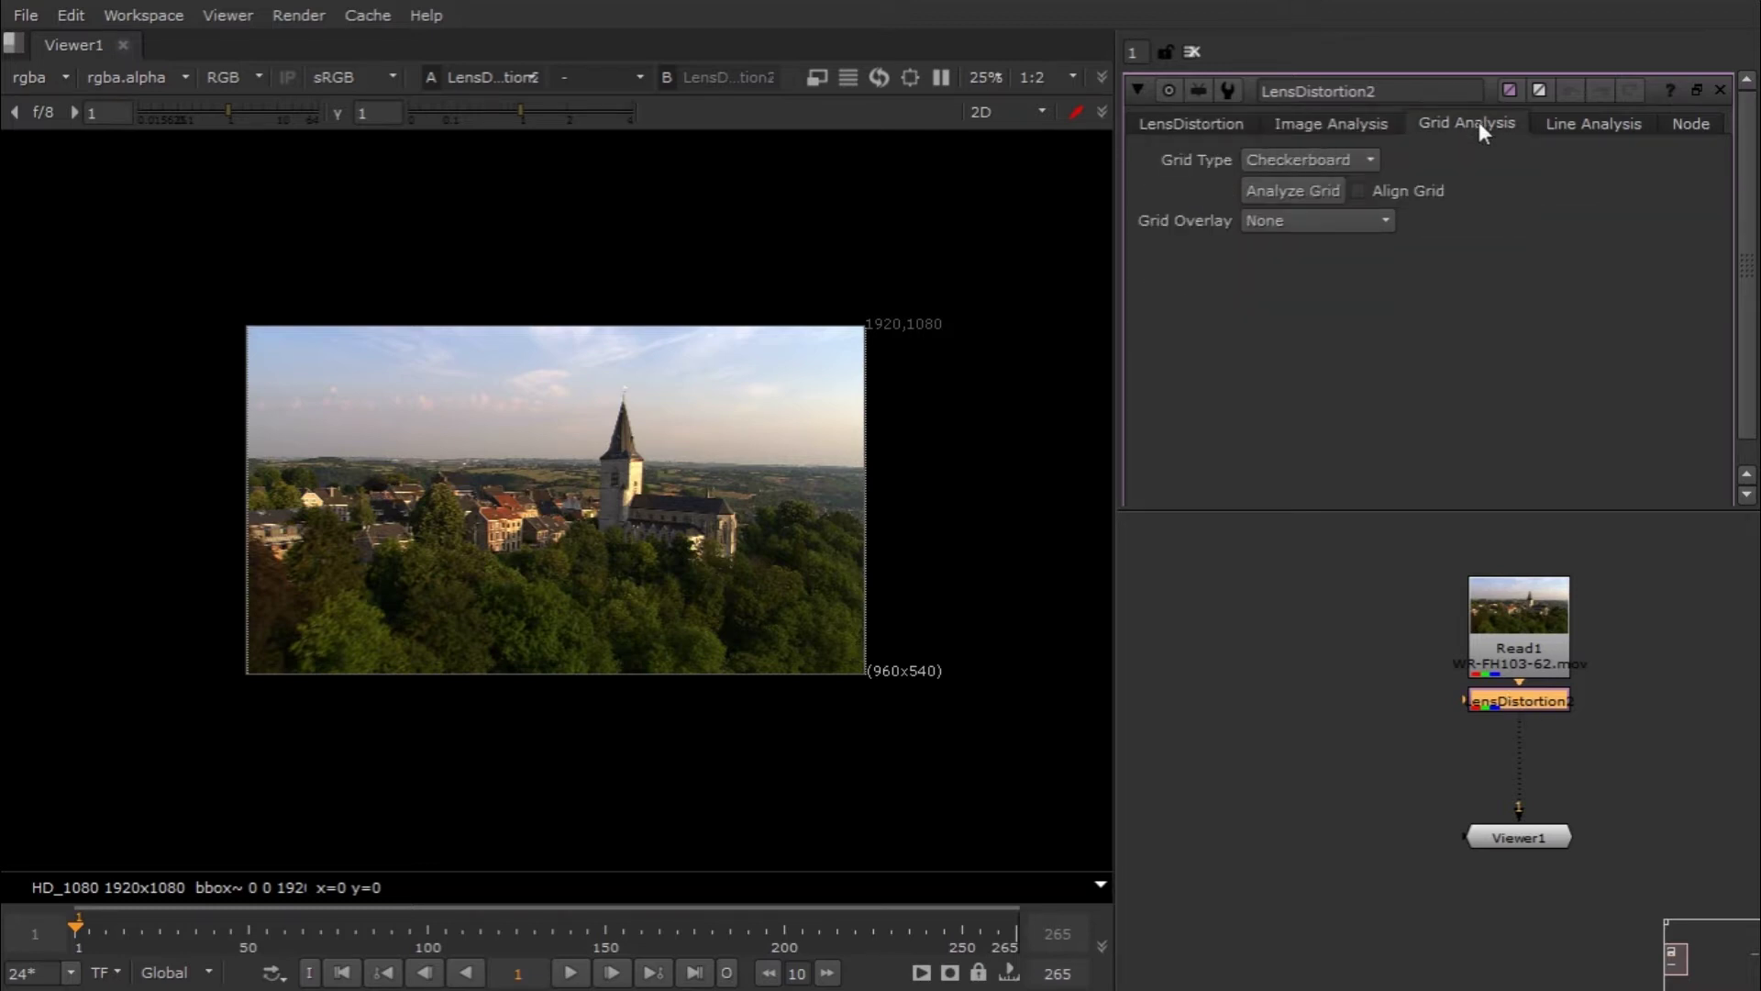
{"action": "left_click", "coordinate": [1607, 124]}
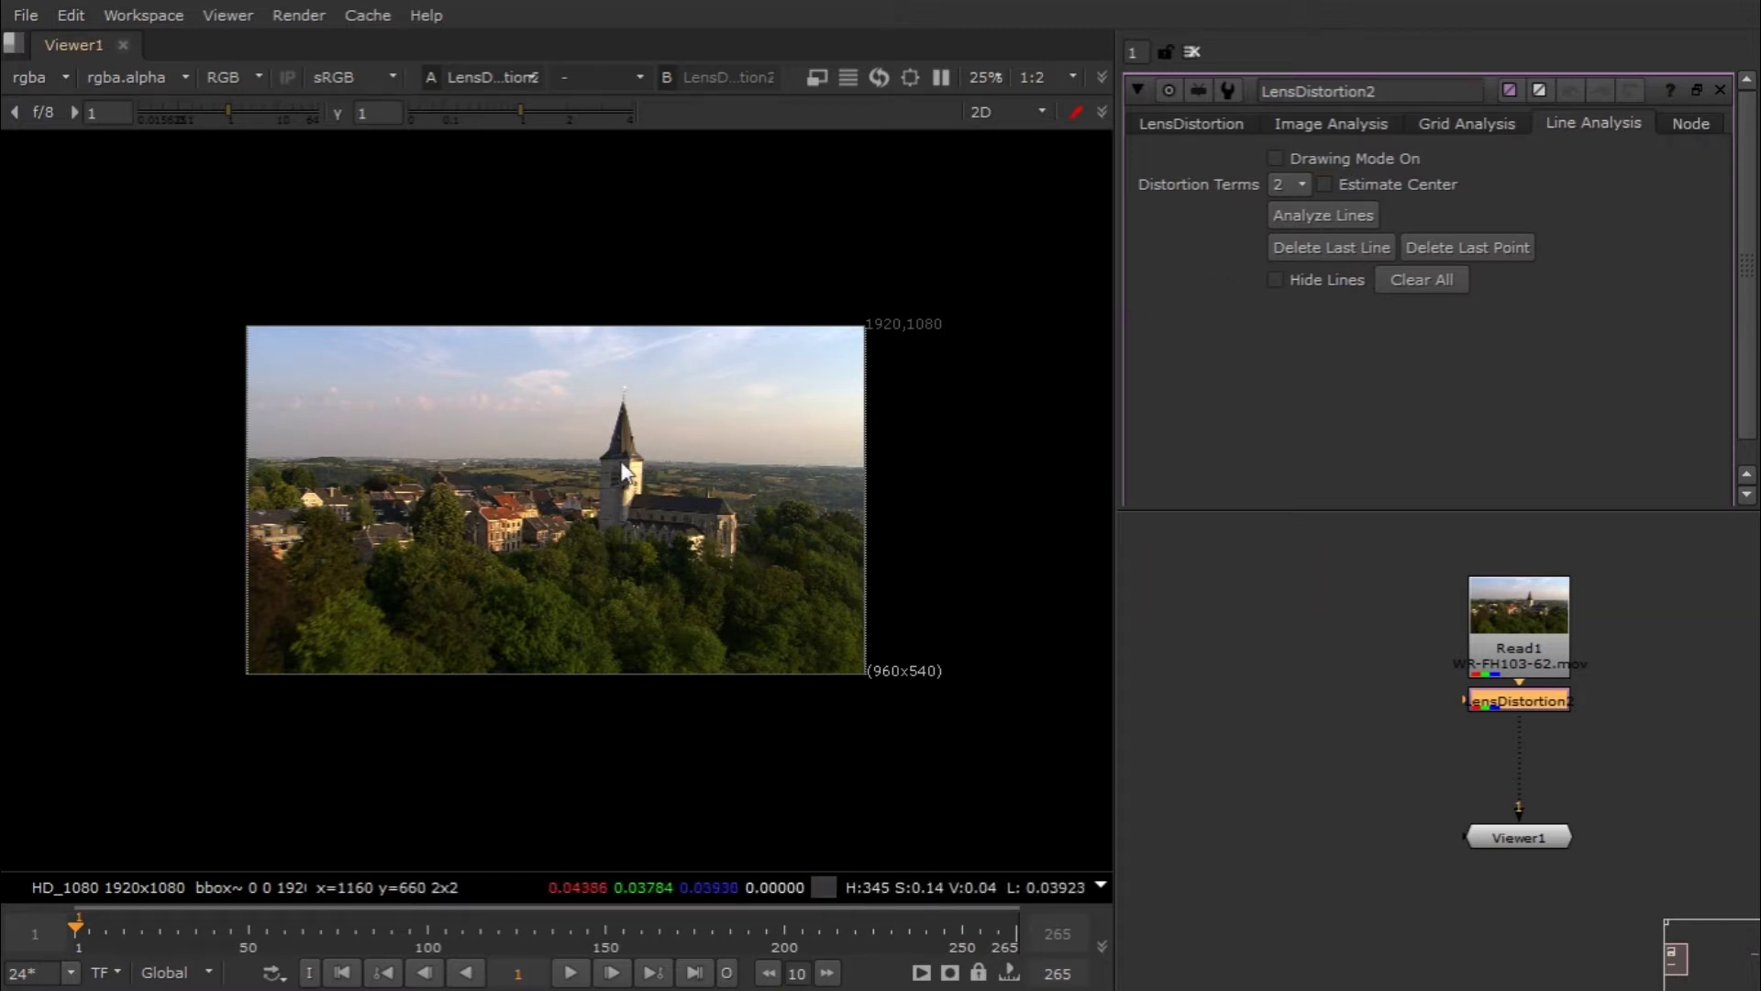
{"action": "left_click", "coordinate": [427, 927]}
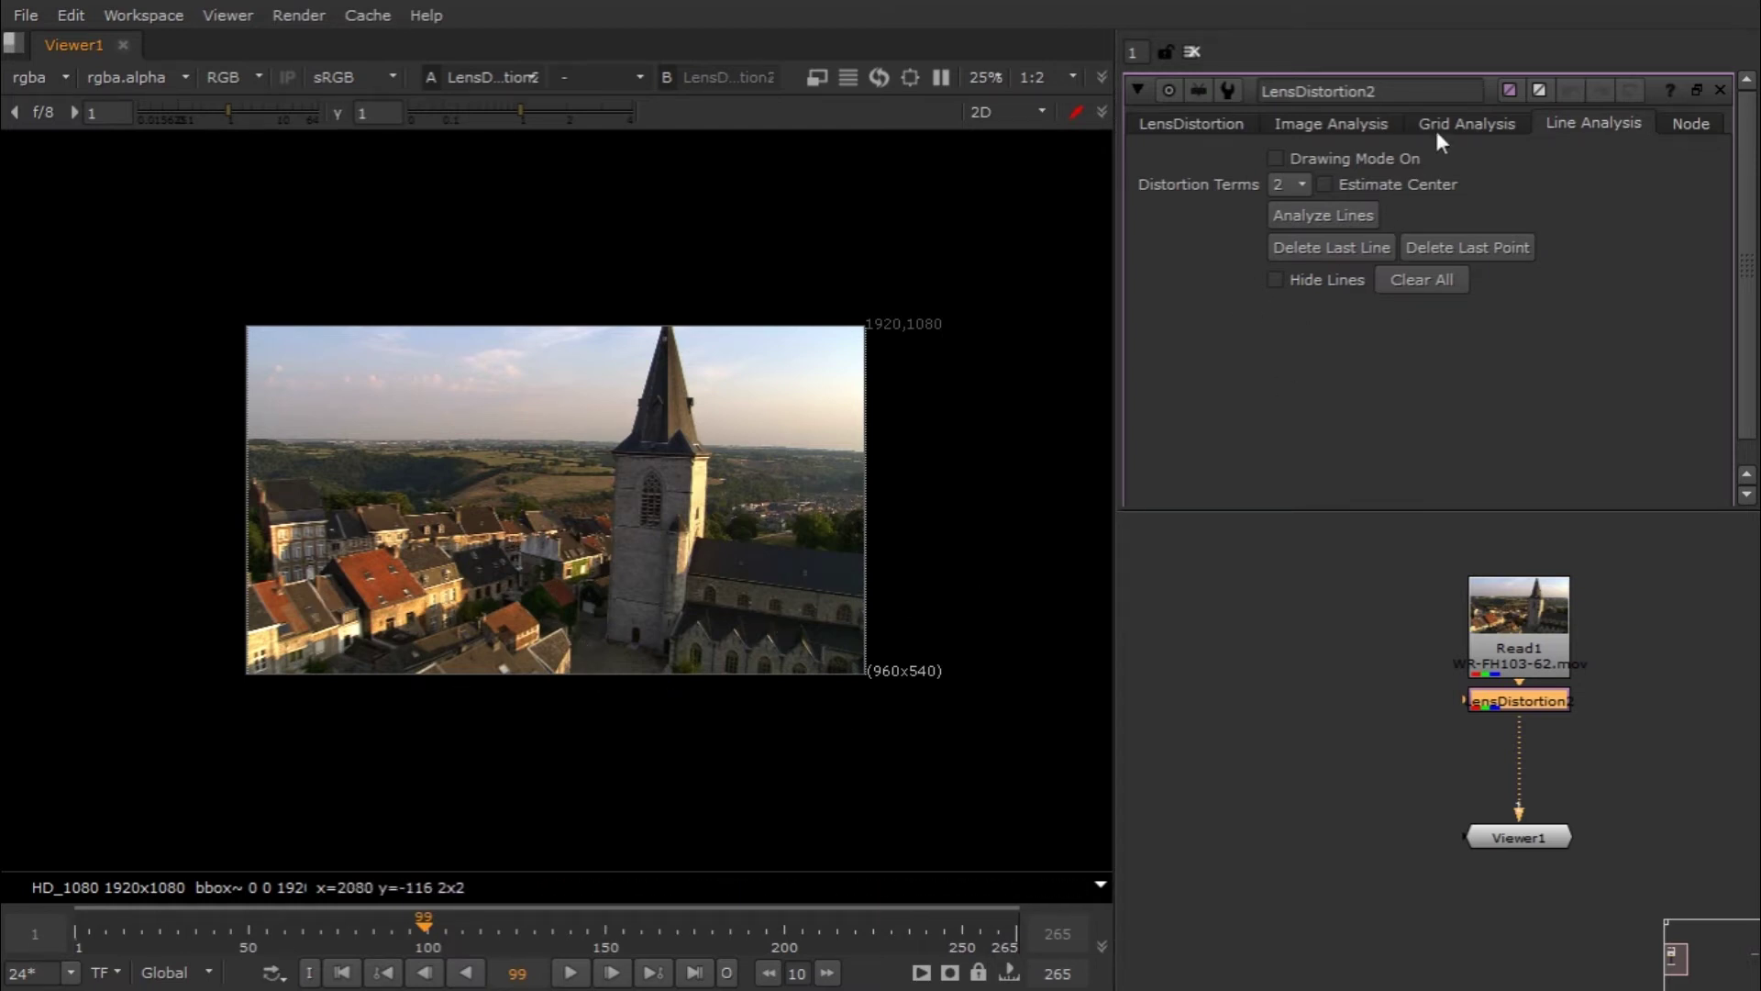
{"action": "left_click", "coordinate": [1461, 135]}
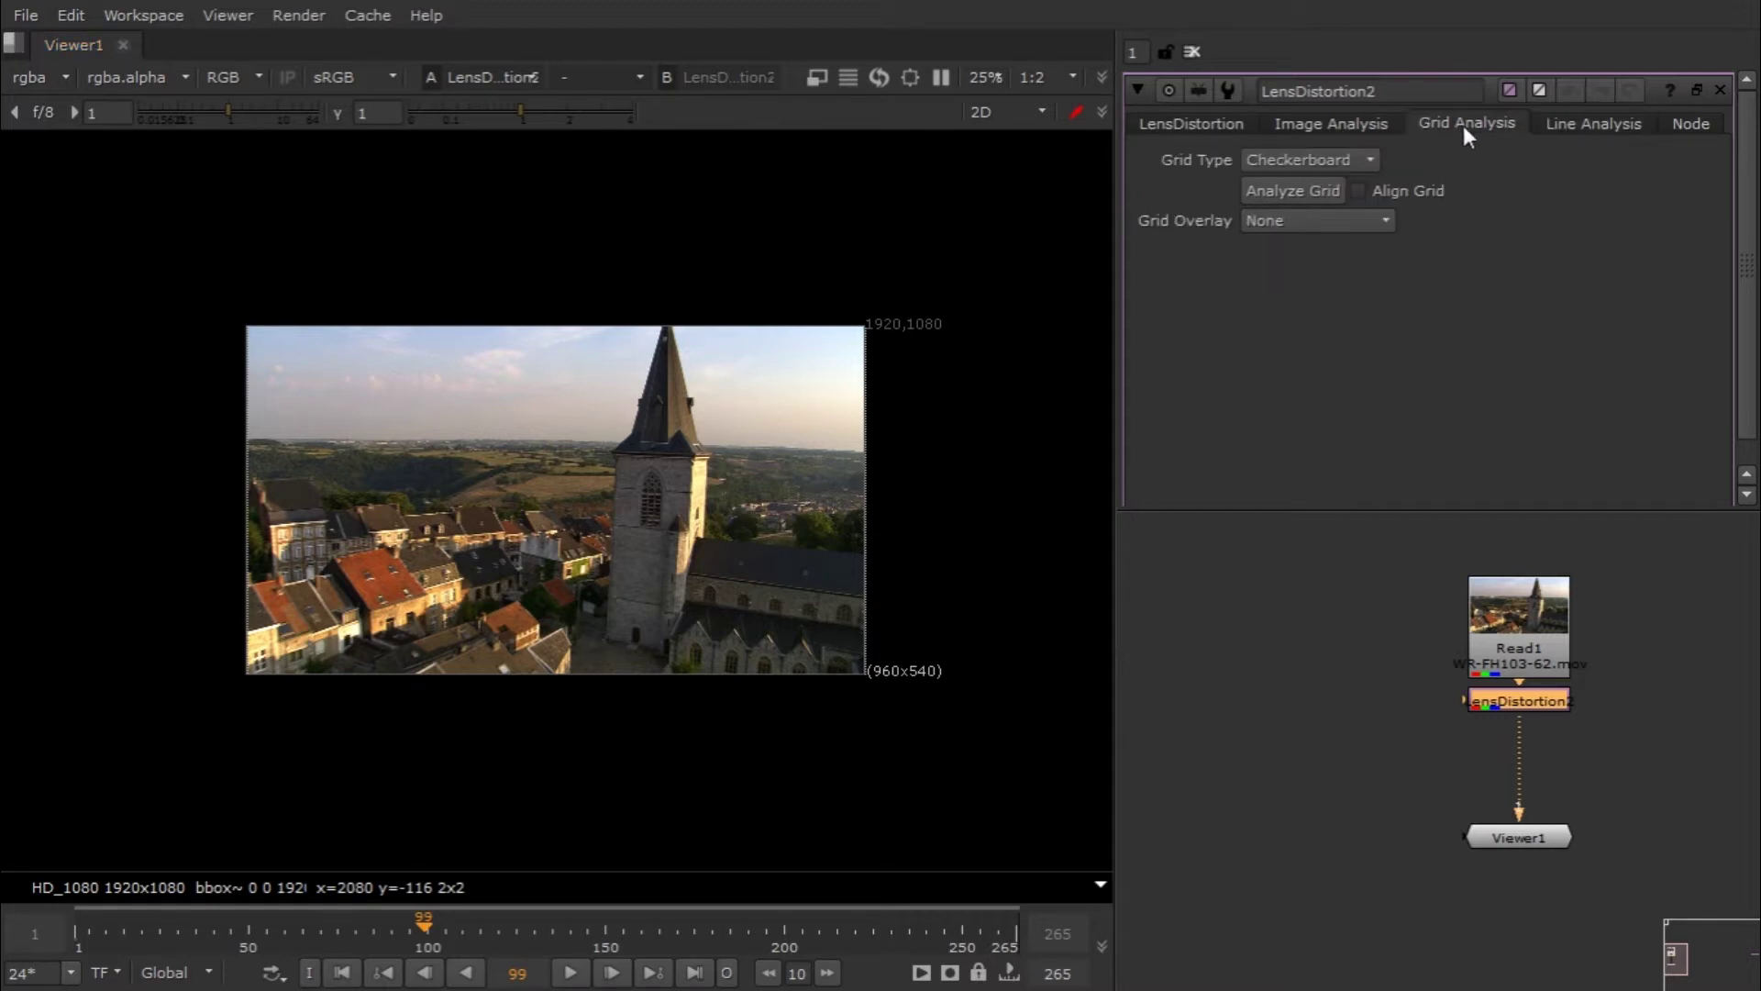
Step: Create a CheckerBoard node and show it in the viewer
{"action": "left_click", "coordinate": [1275, 679]}
{"action": "key", "text": "Tab"}
{"action": "type", "text": "che"}
{"action": "left_click", "coordinate": [1257, 700]}
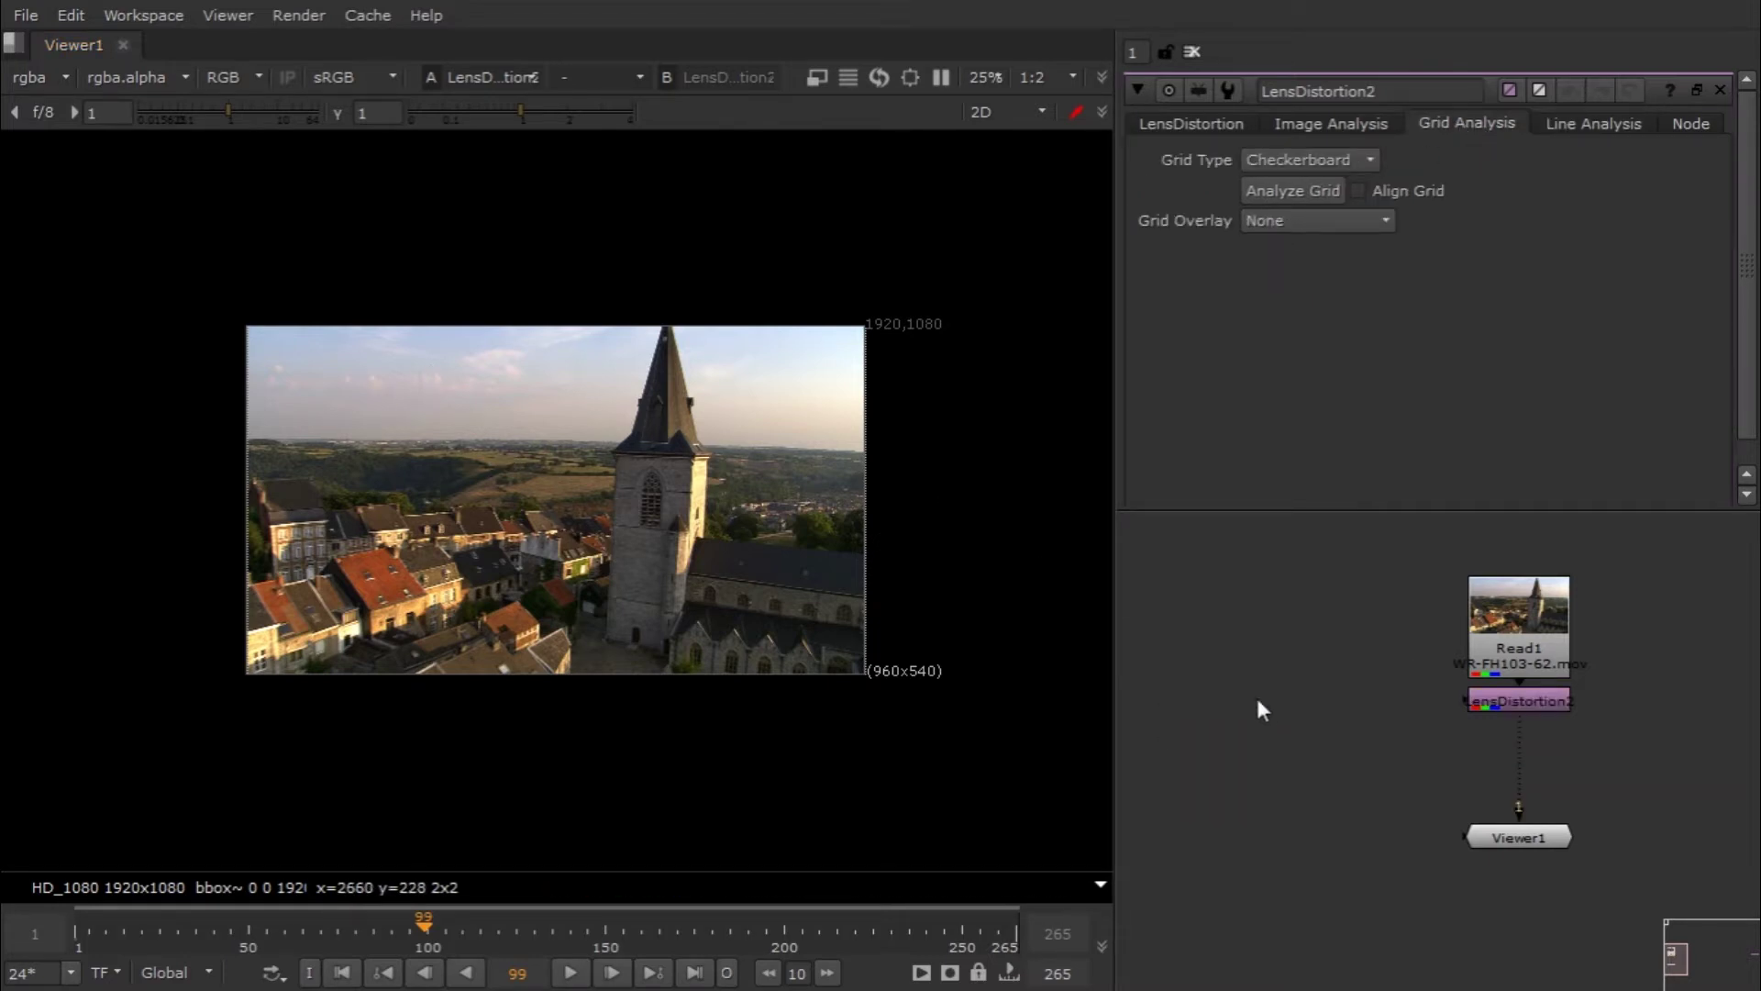
{"action": "left_click_drag", "start_coordinate": [1511, 747], "coordinate": [1316, 724]}
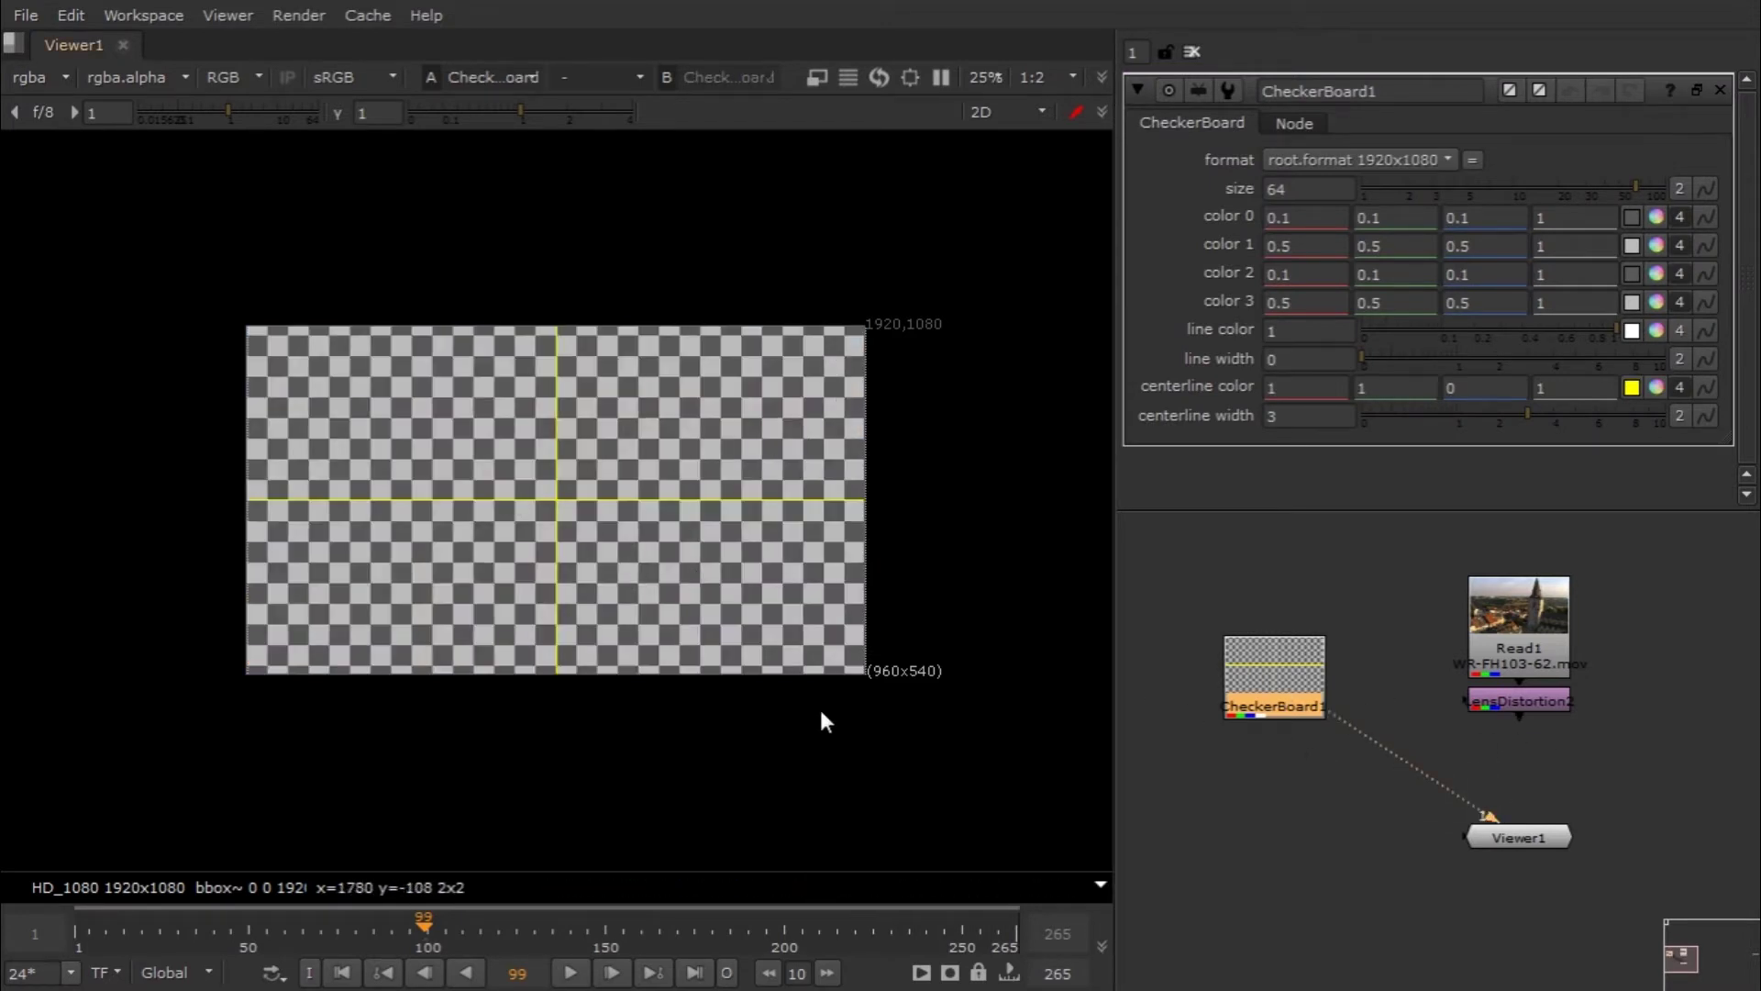
Step: Move CheckerBoard1 aside and view LensDistortion2 again on its Image Analysis tab
{"action": "left_click_drag", "start_coordinate": [1289, 707], "coordinate": [1519, 699]}
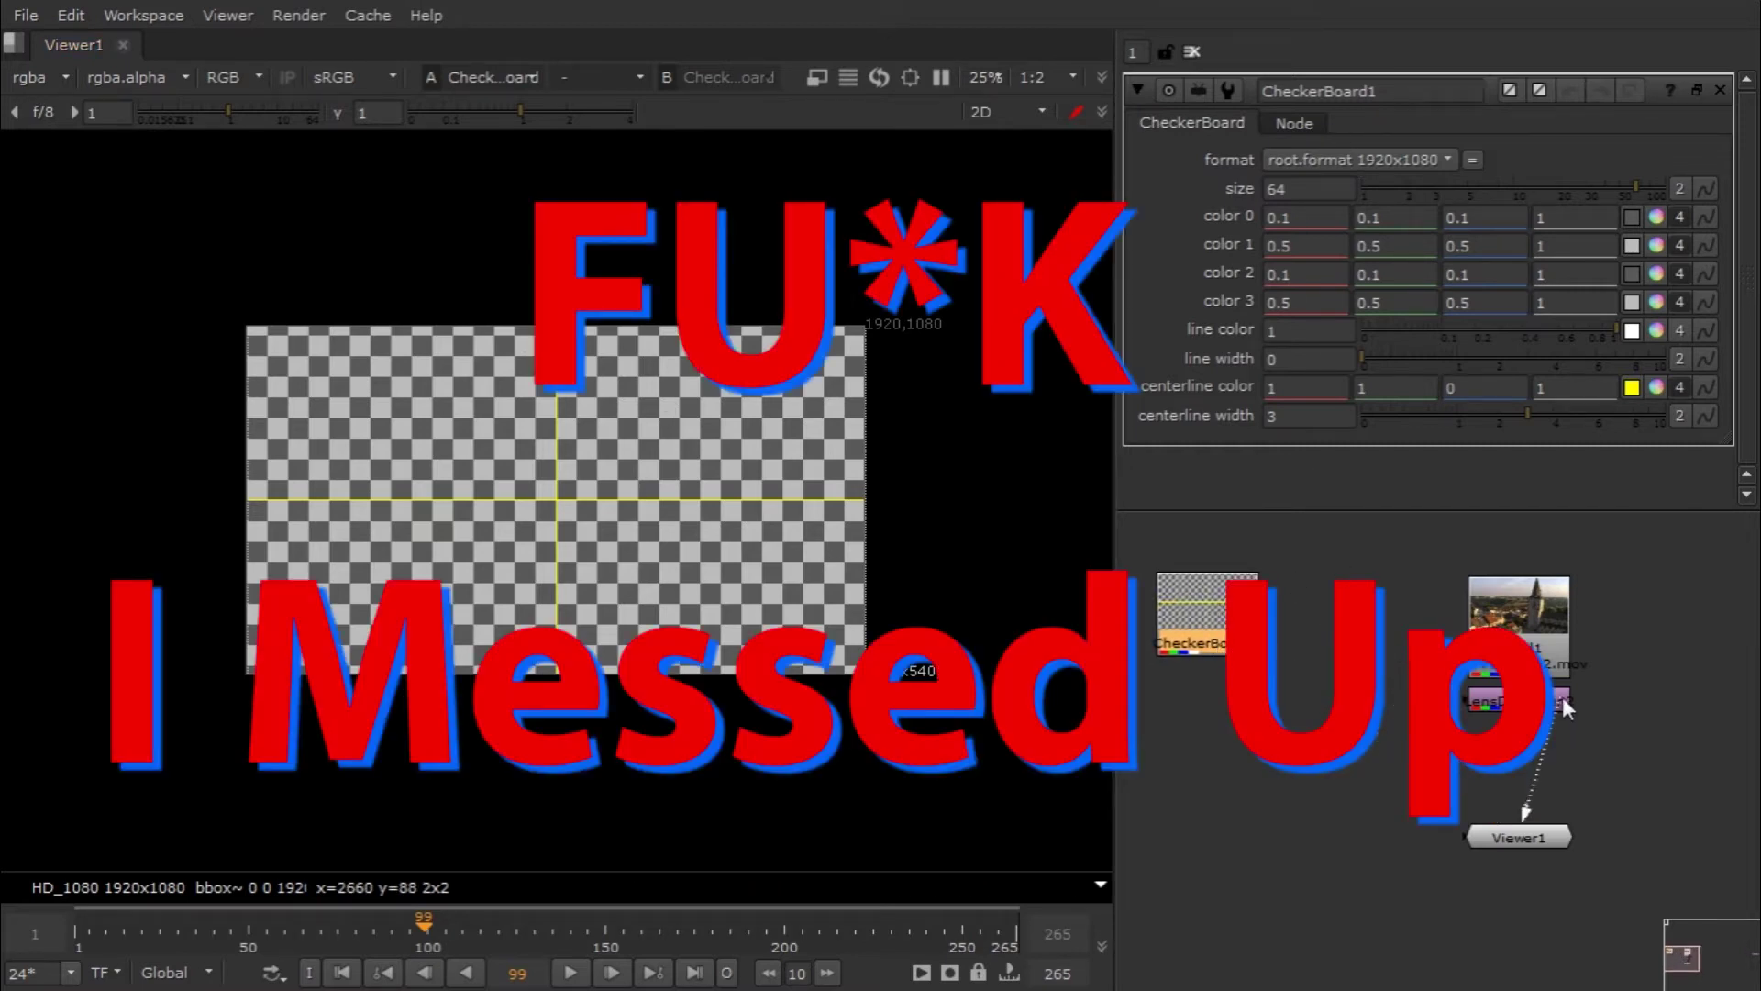
{"action": "double_click", "coordinate": [1519, 700]}
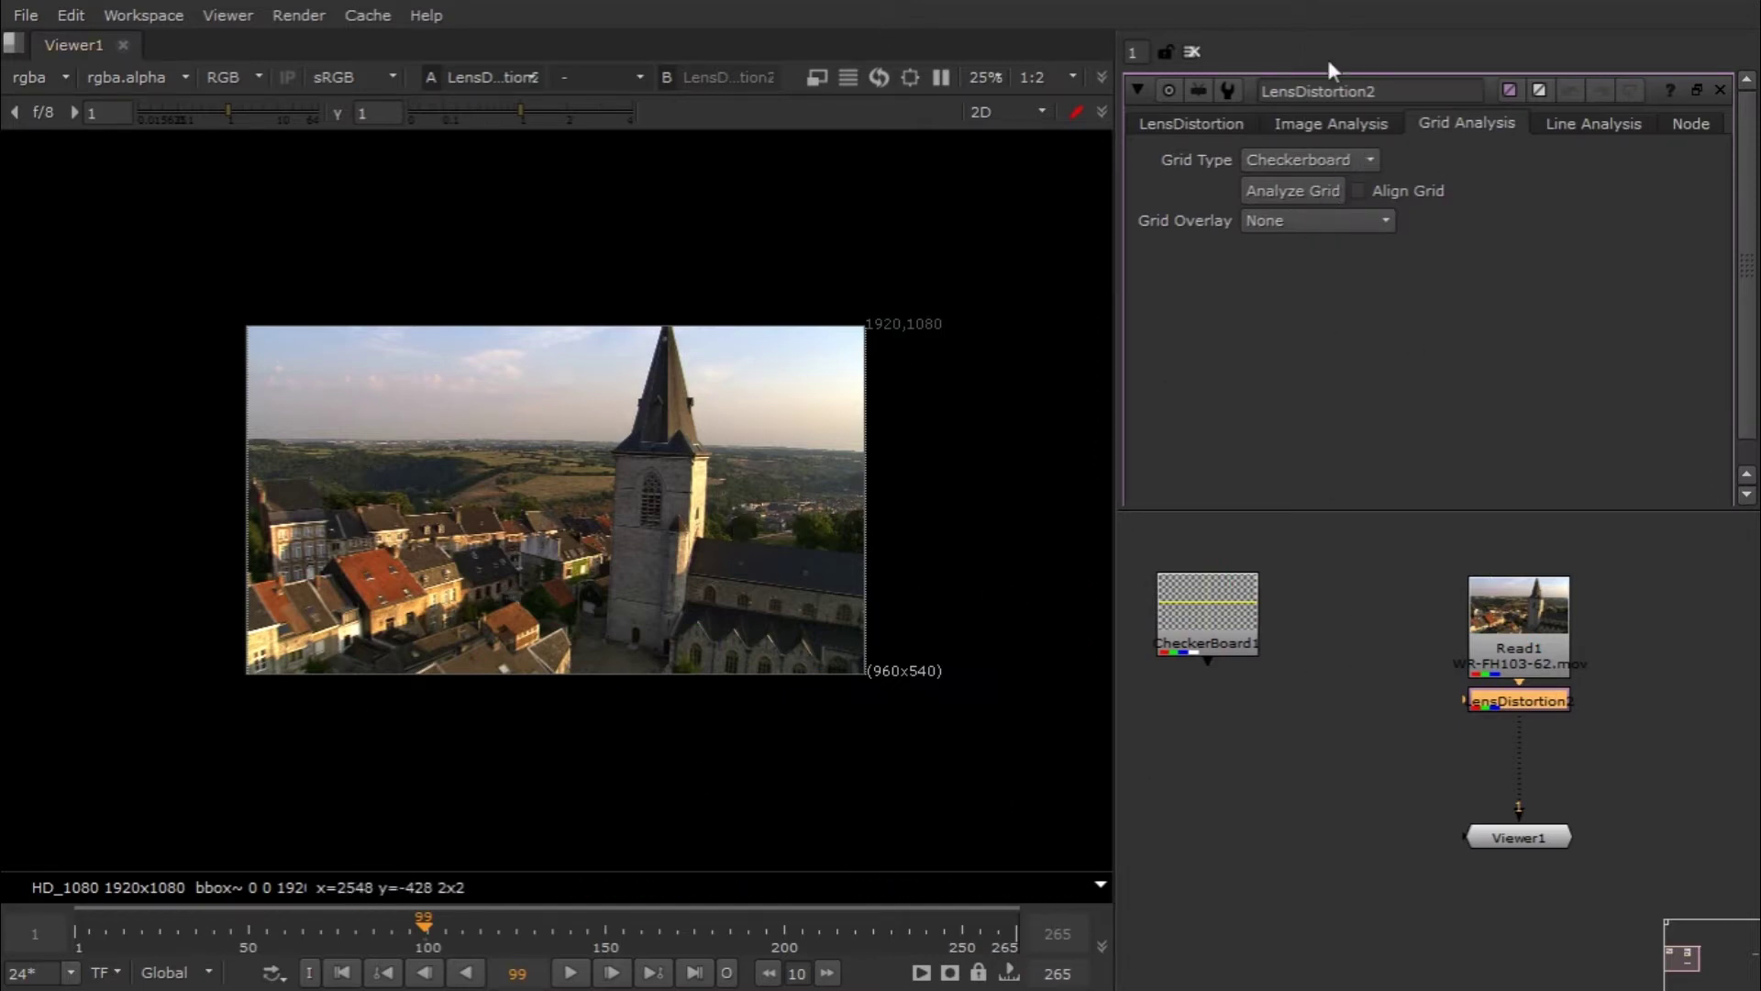
{"action": "left_click", "coordinate": [1326, 128]}
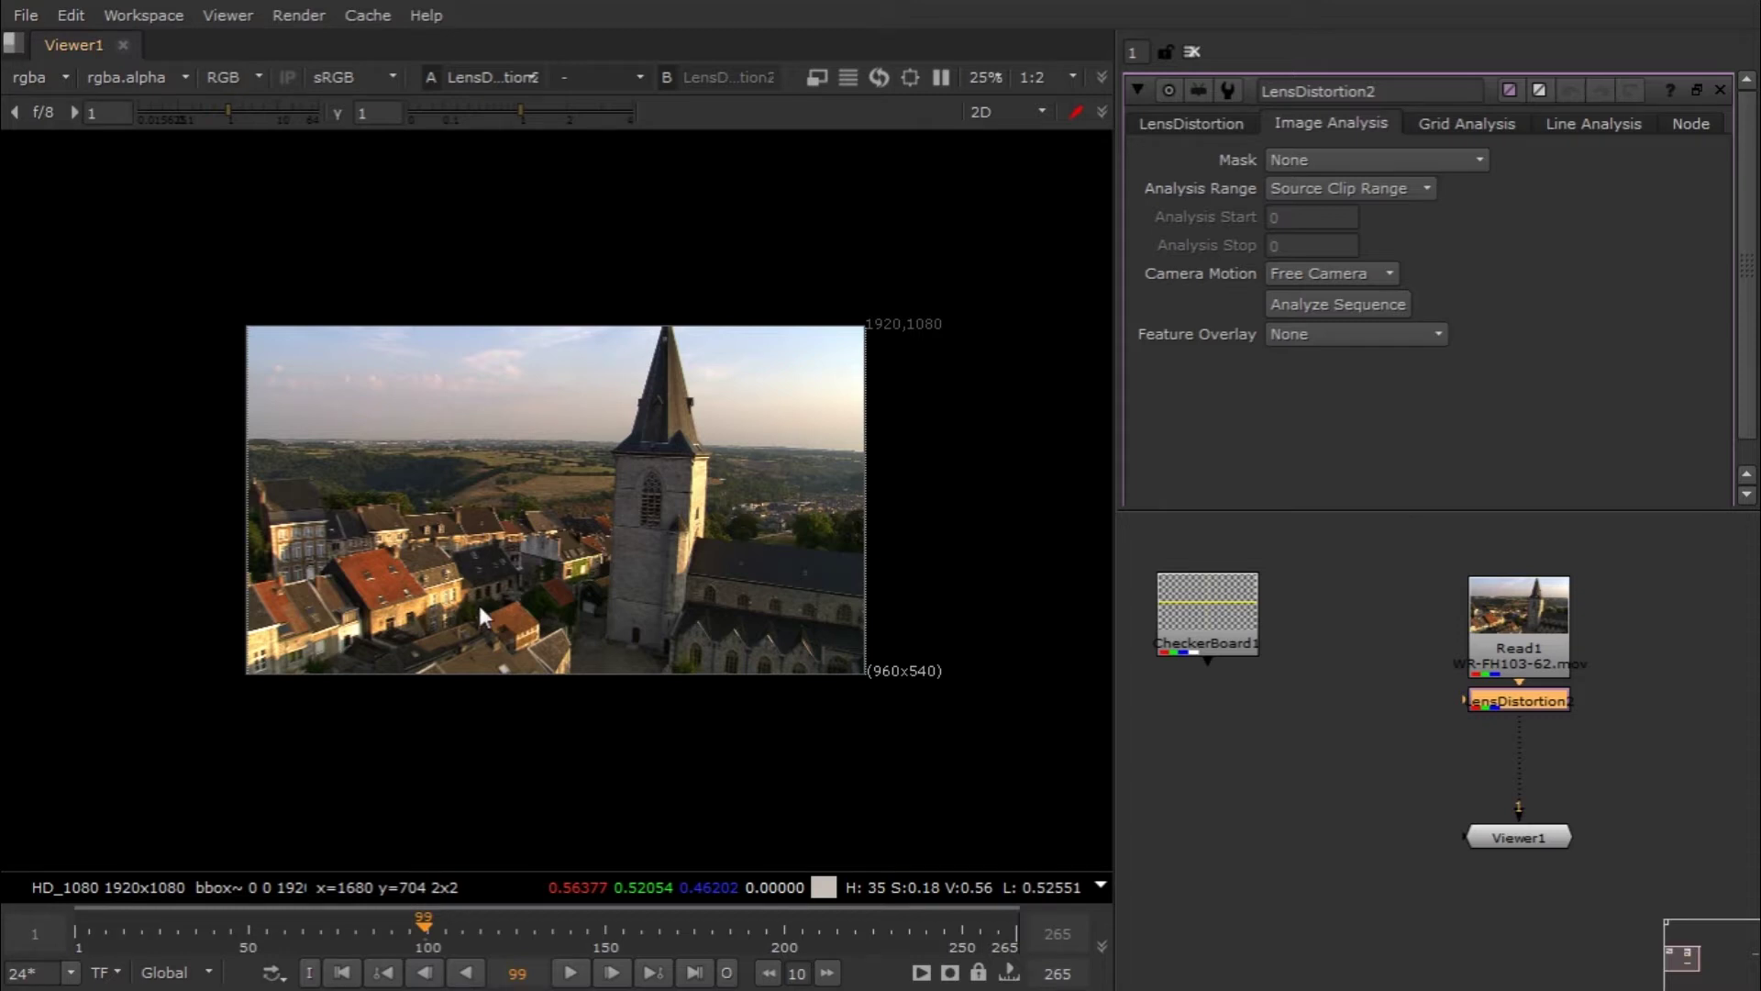
Step: Delete CheckerBoard1 and review LensDistortion2's Grid, Line and Image Analysis tabs
{"action": "left_click_drag", "start_coordinate": [1174, 627], "coordinate": [1197, 690]}
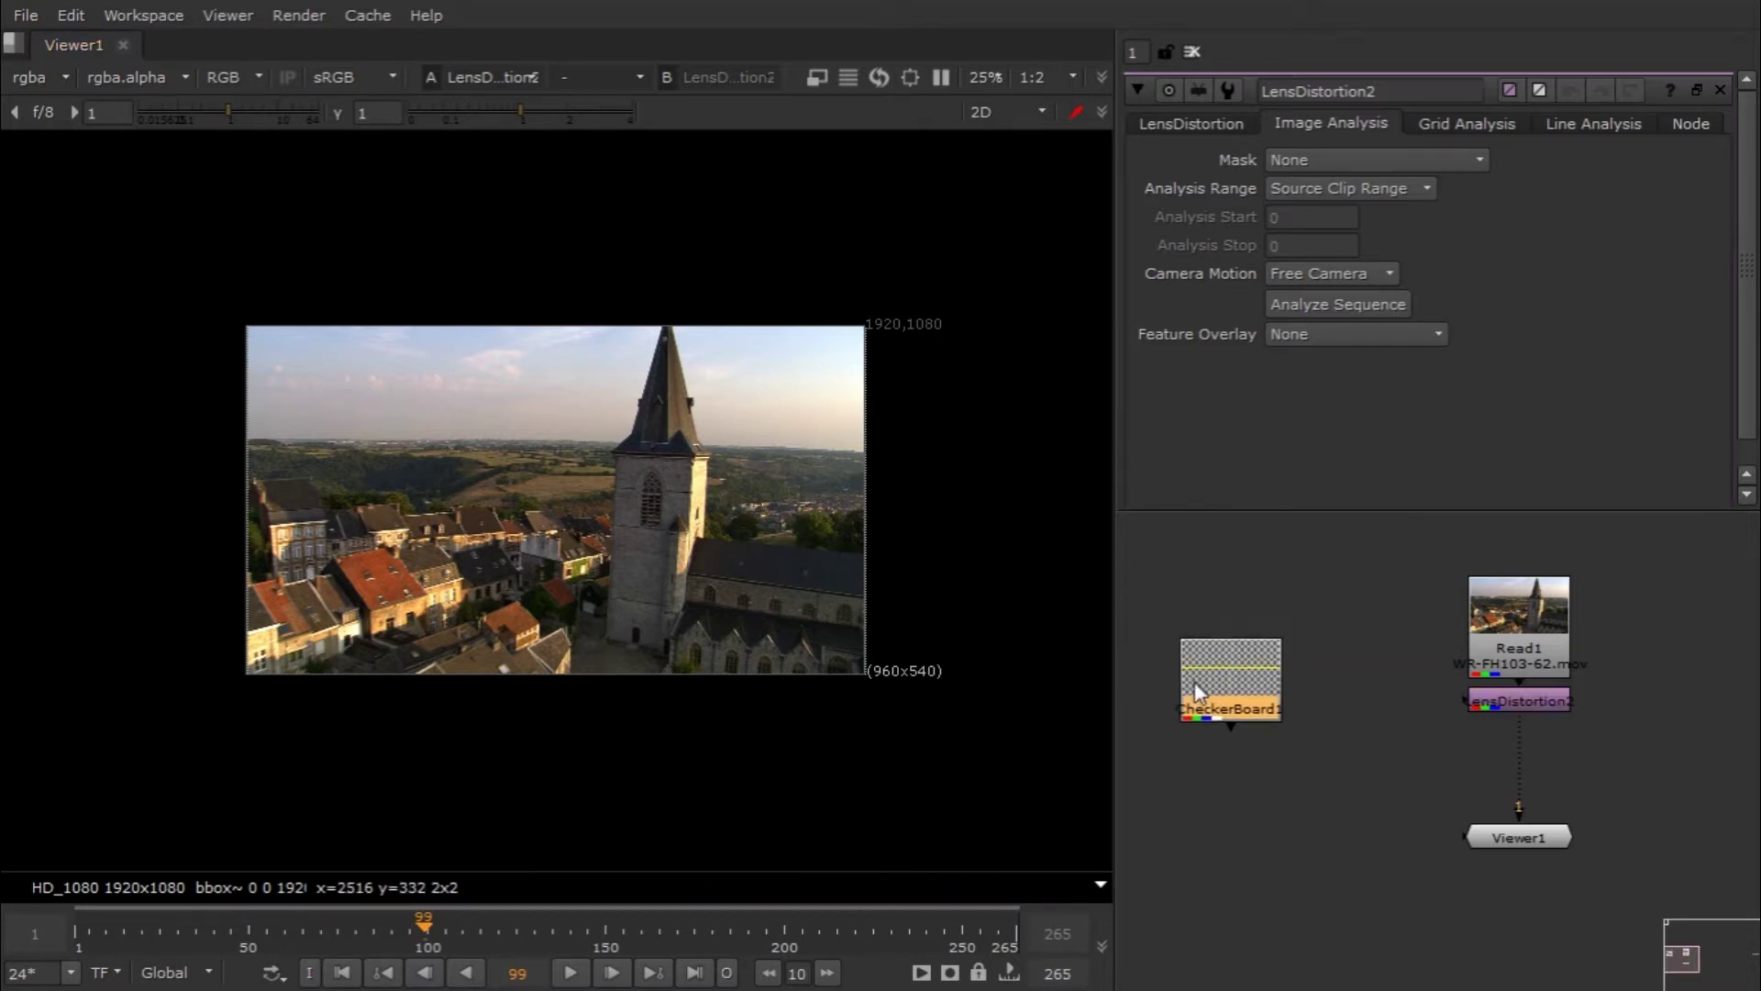
{"action": "key", "text": "Delete"}
{"action": "left_click", "coordinate": [1467, 124]}
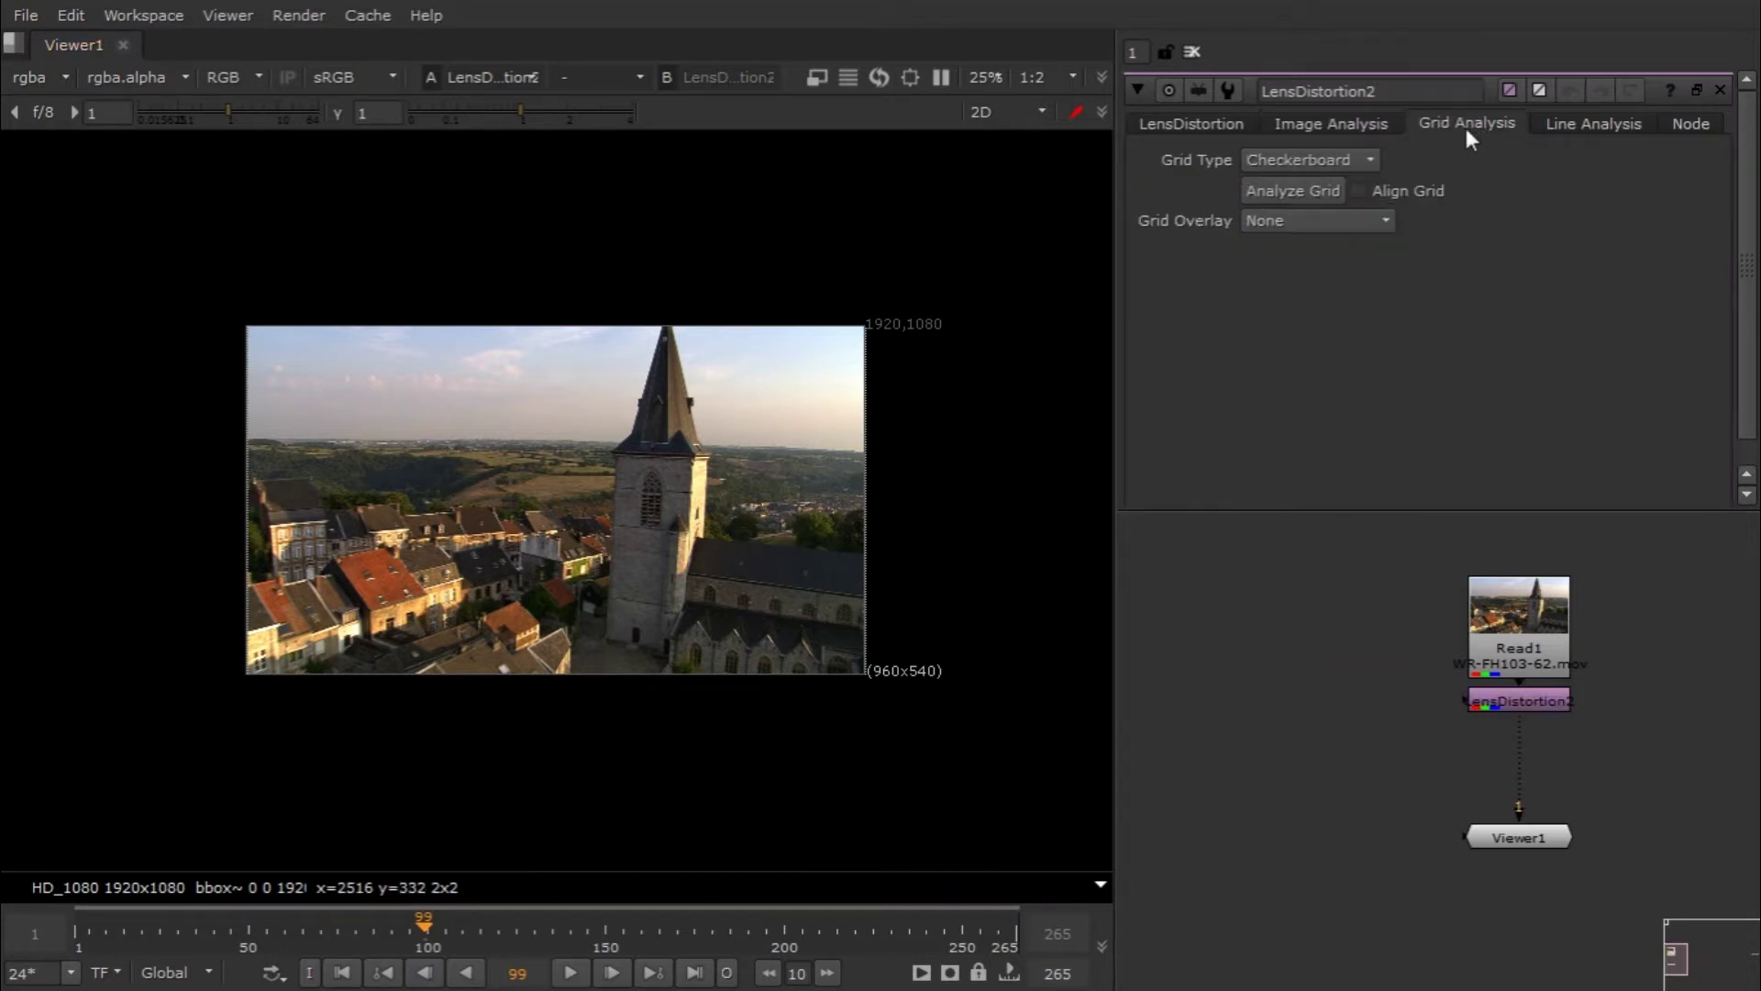
{"action": "left_click", "coordinate": [1607, 125]}
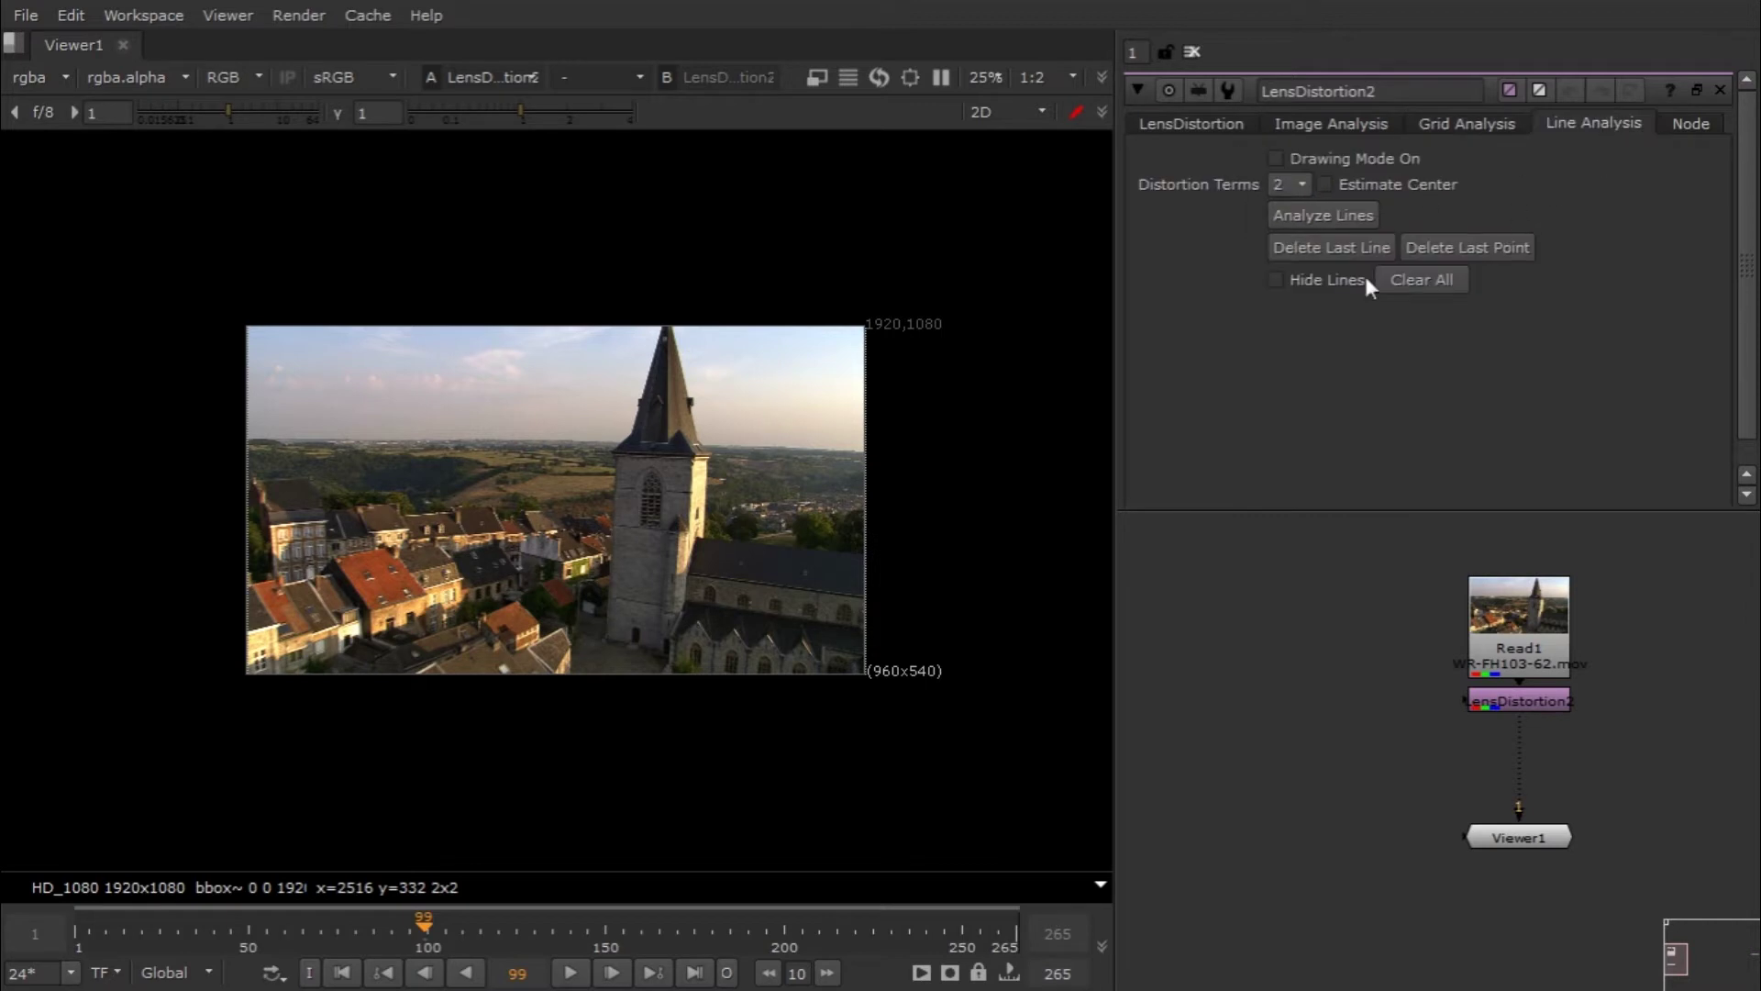
{"action": "left_click", "coordinate": [1338, 129]}
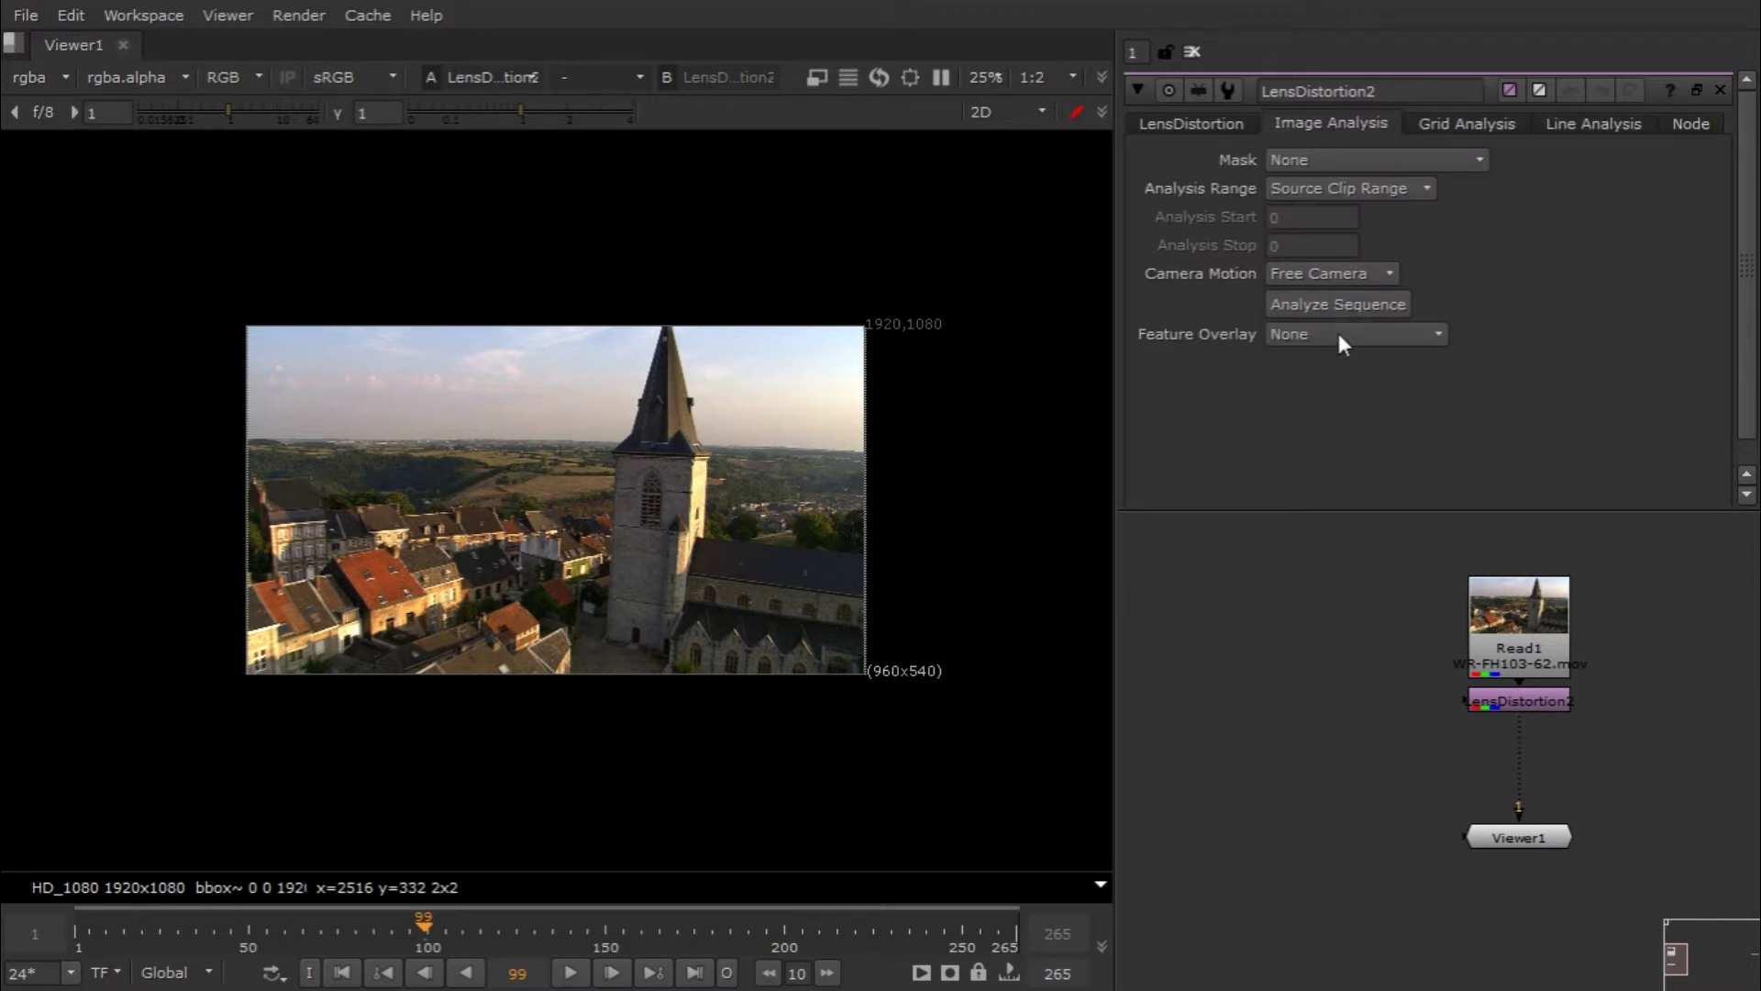
Step: Pull out LensDistortion2's Mask input and nudge Read1 upward in the graph
{"action": "left_click", "coordinate": [1514, 701]}
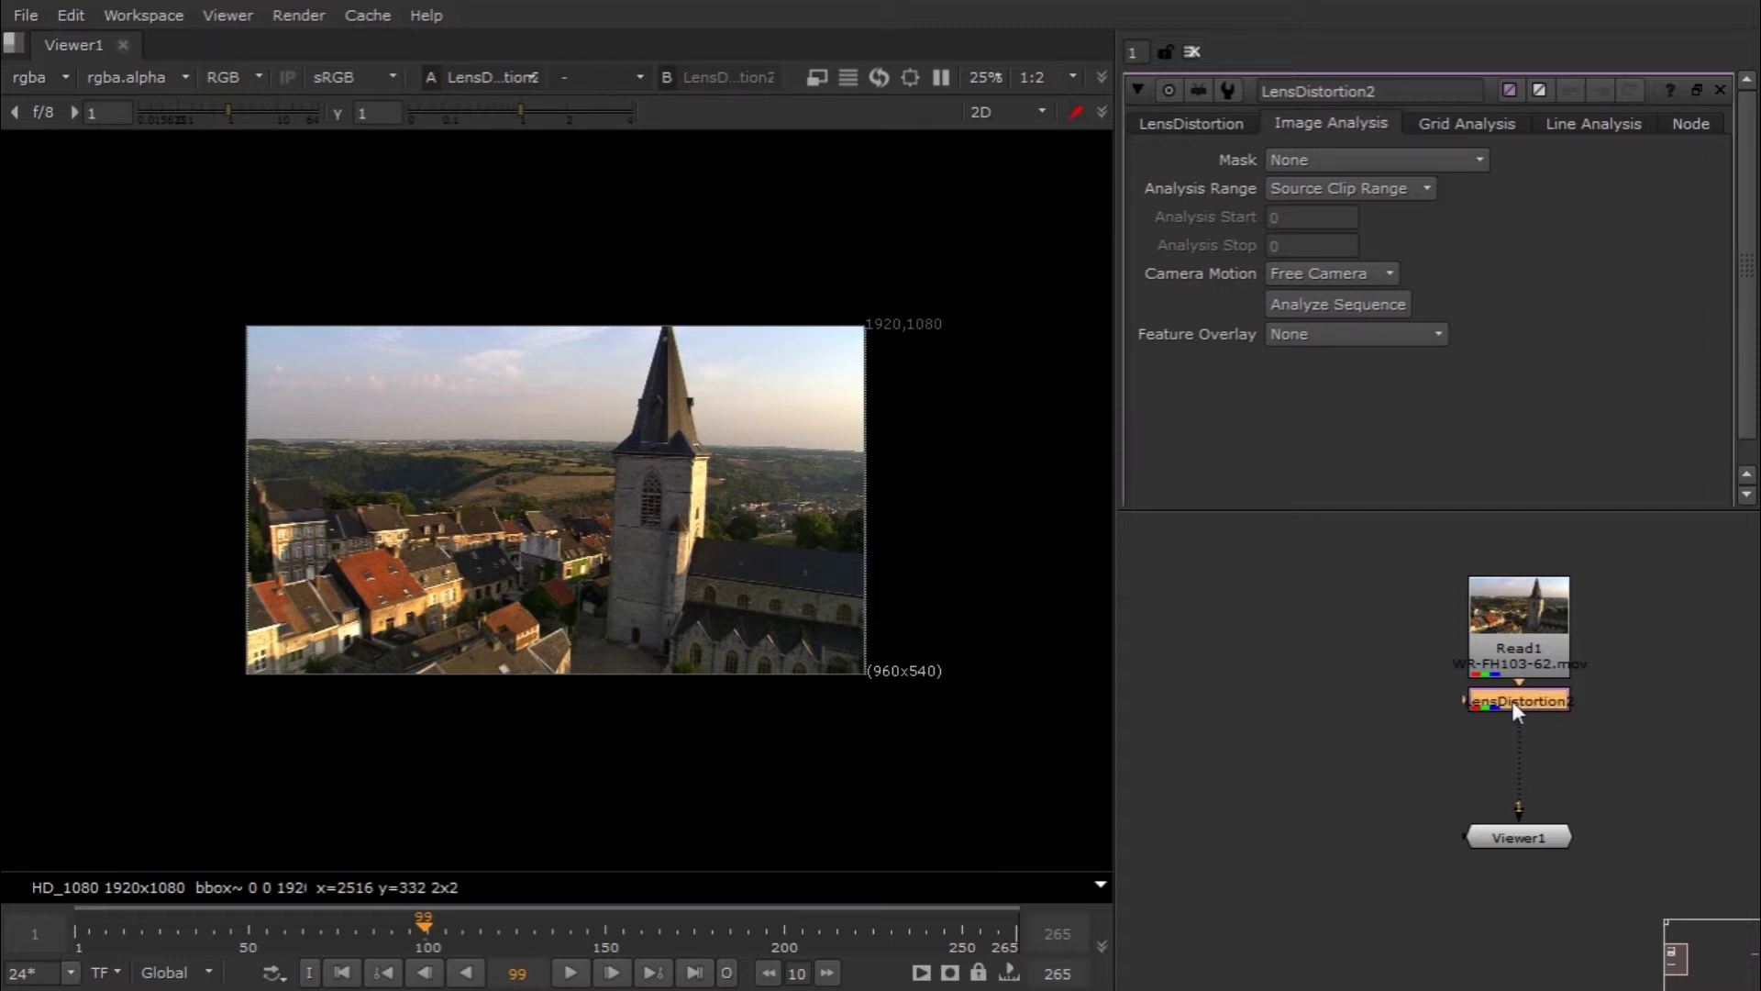
{"action": "left_click_drag", "start_coordinate": [1466, 701], "coordinate": [1306, 703]}
{"action": "left_click_drag", "start_coordinate": [1523, 643], "coordinate": [1523, 603]}
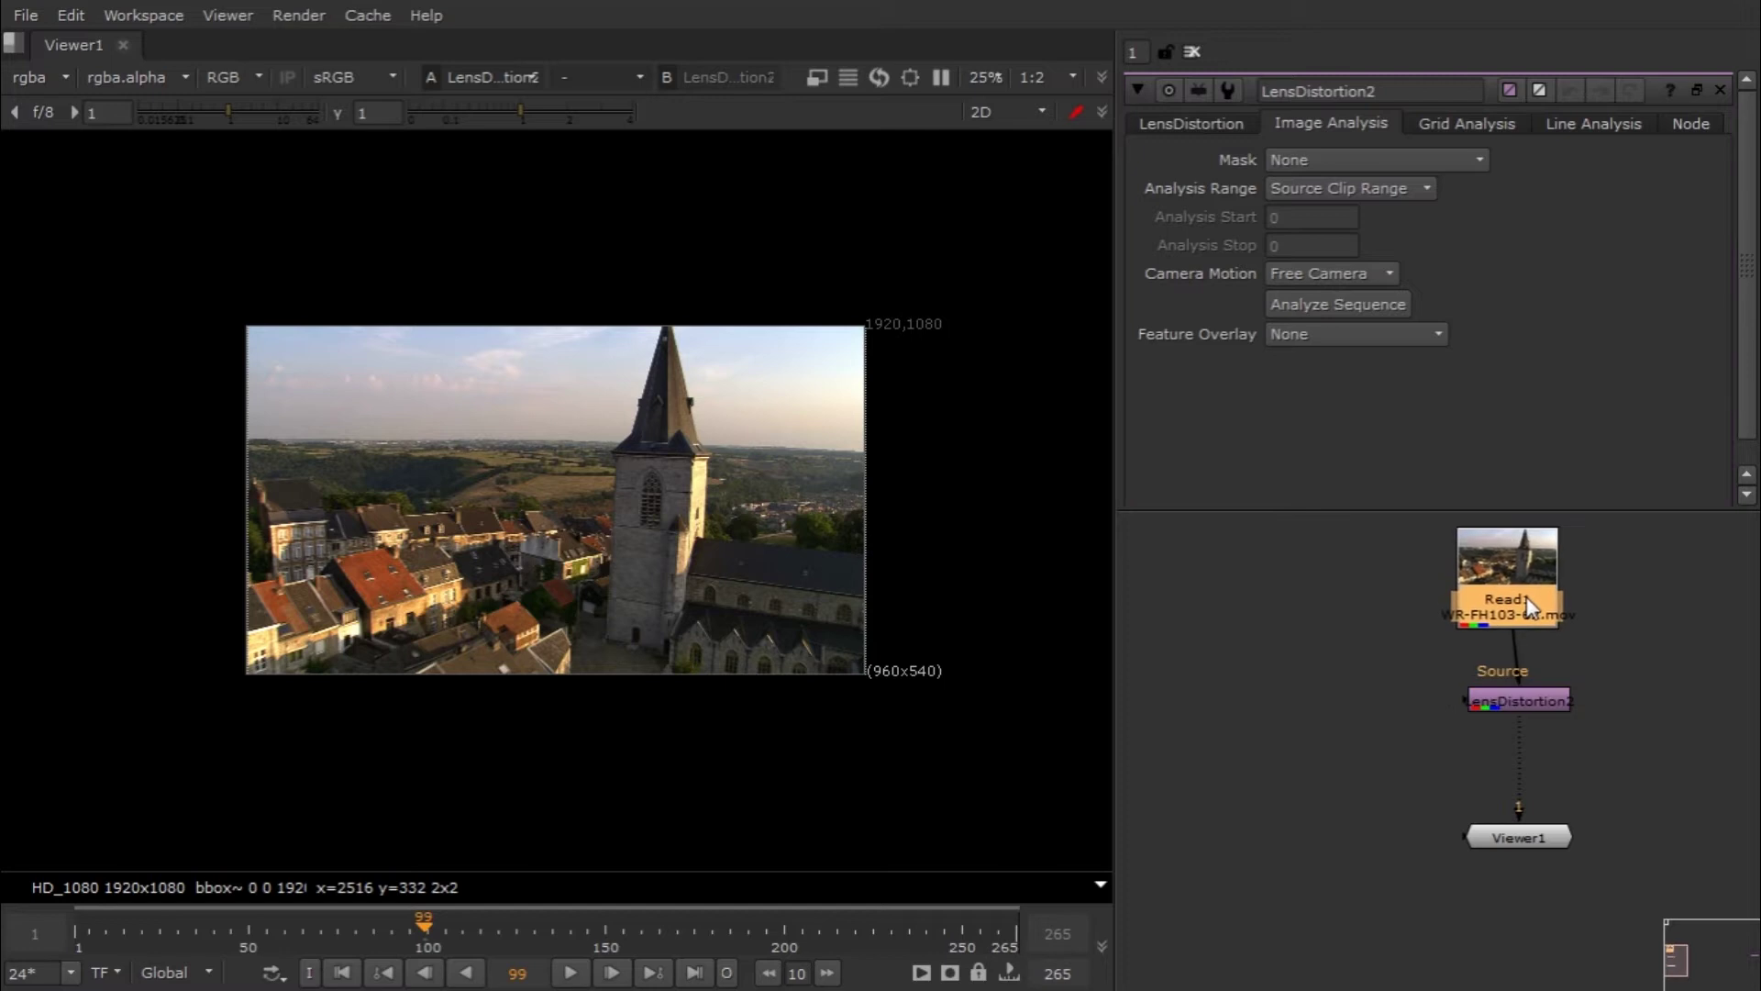
{"action": "left_click", "coordinate": [1321, 709]}
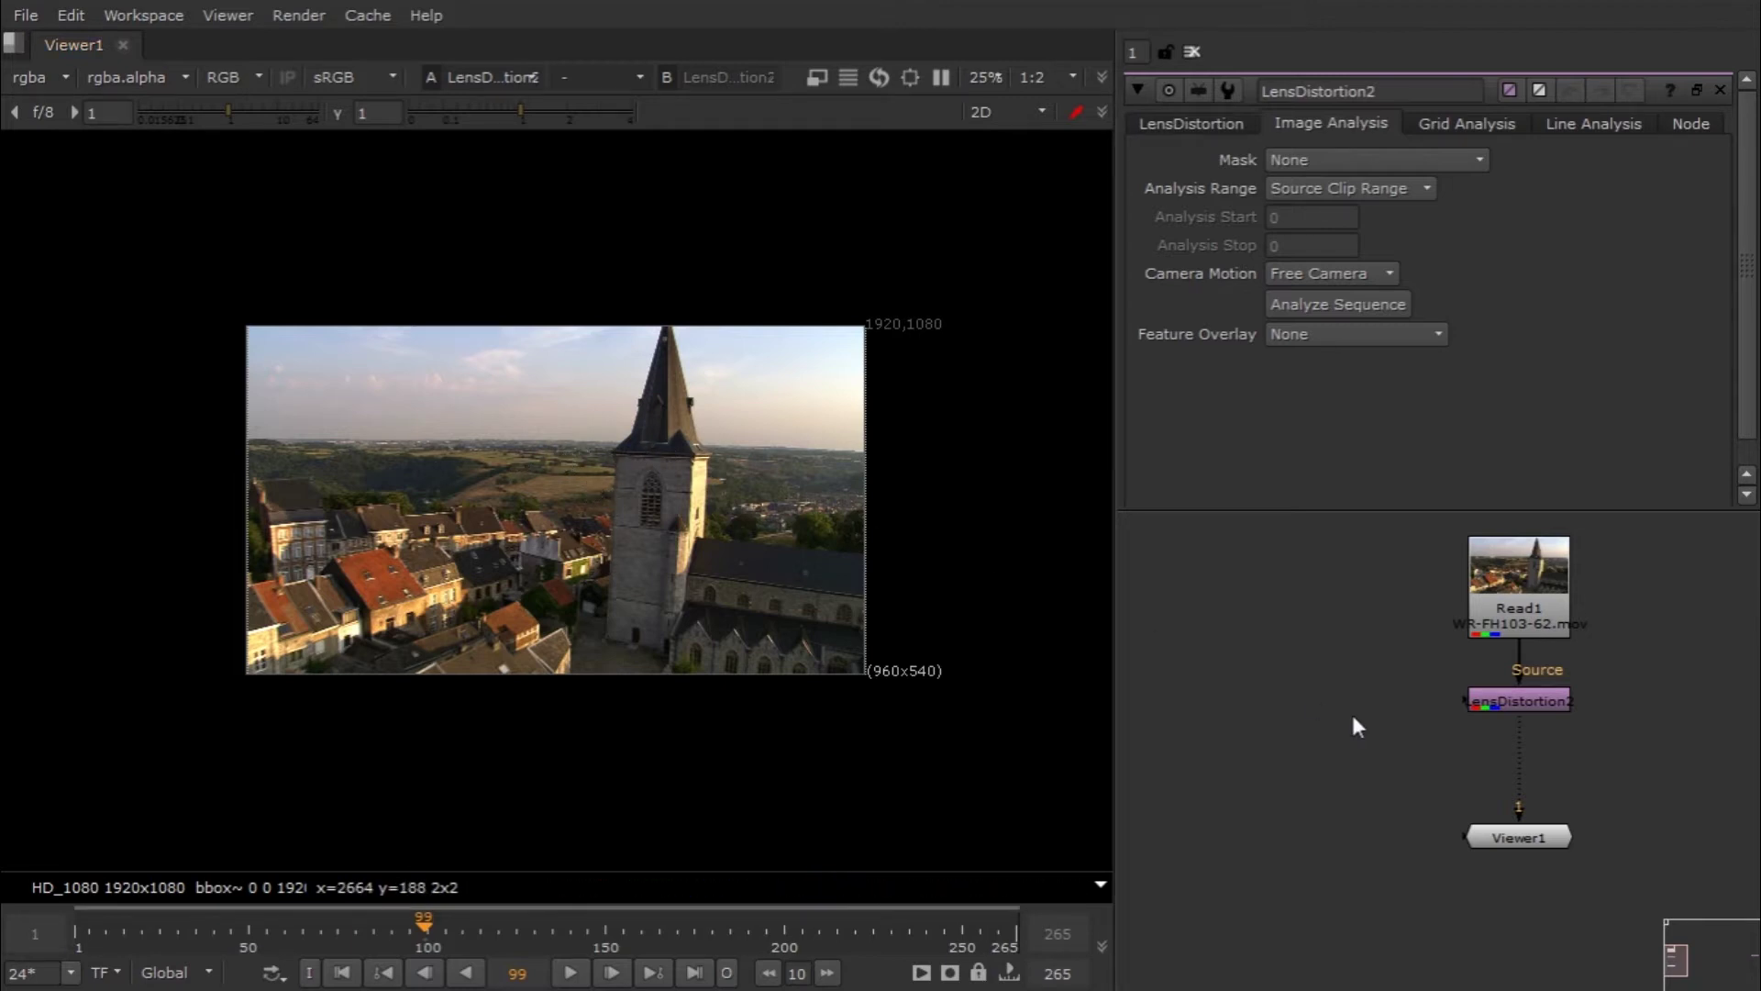
{"action": "key", "text": "Tab"}
Step: Create a Keyer node on Read1, connect the viewer to Keyer1, and view its alpha
{"action": "type", "text": "k"}
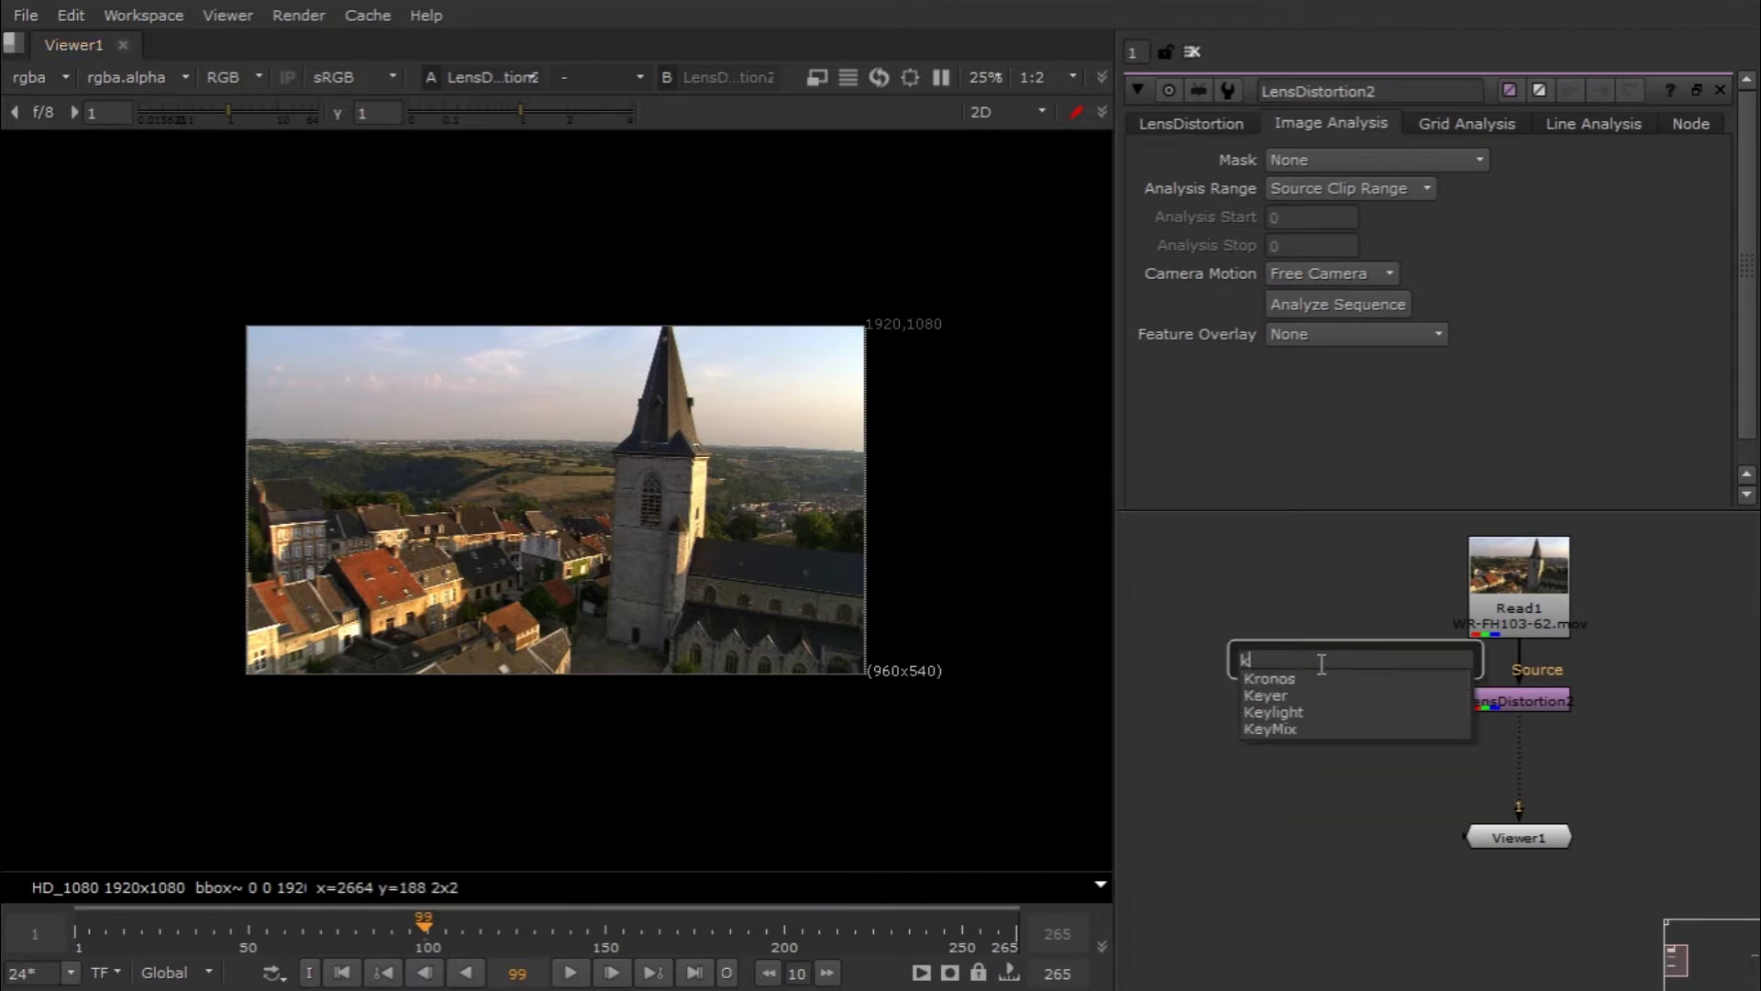
{"action": "type", "text": "eu"}
{"action": "key", "text": "BackSpace"}
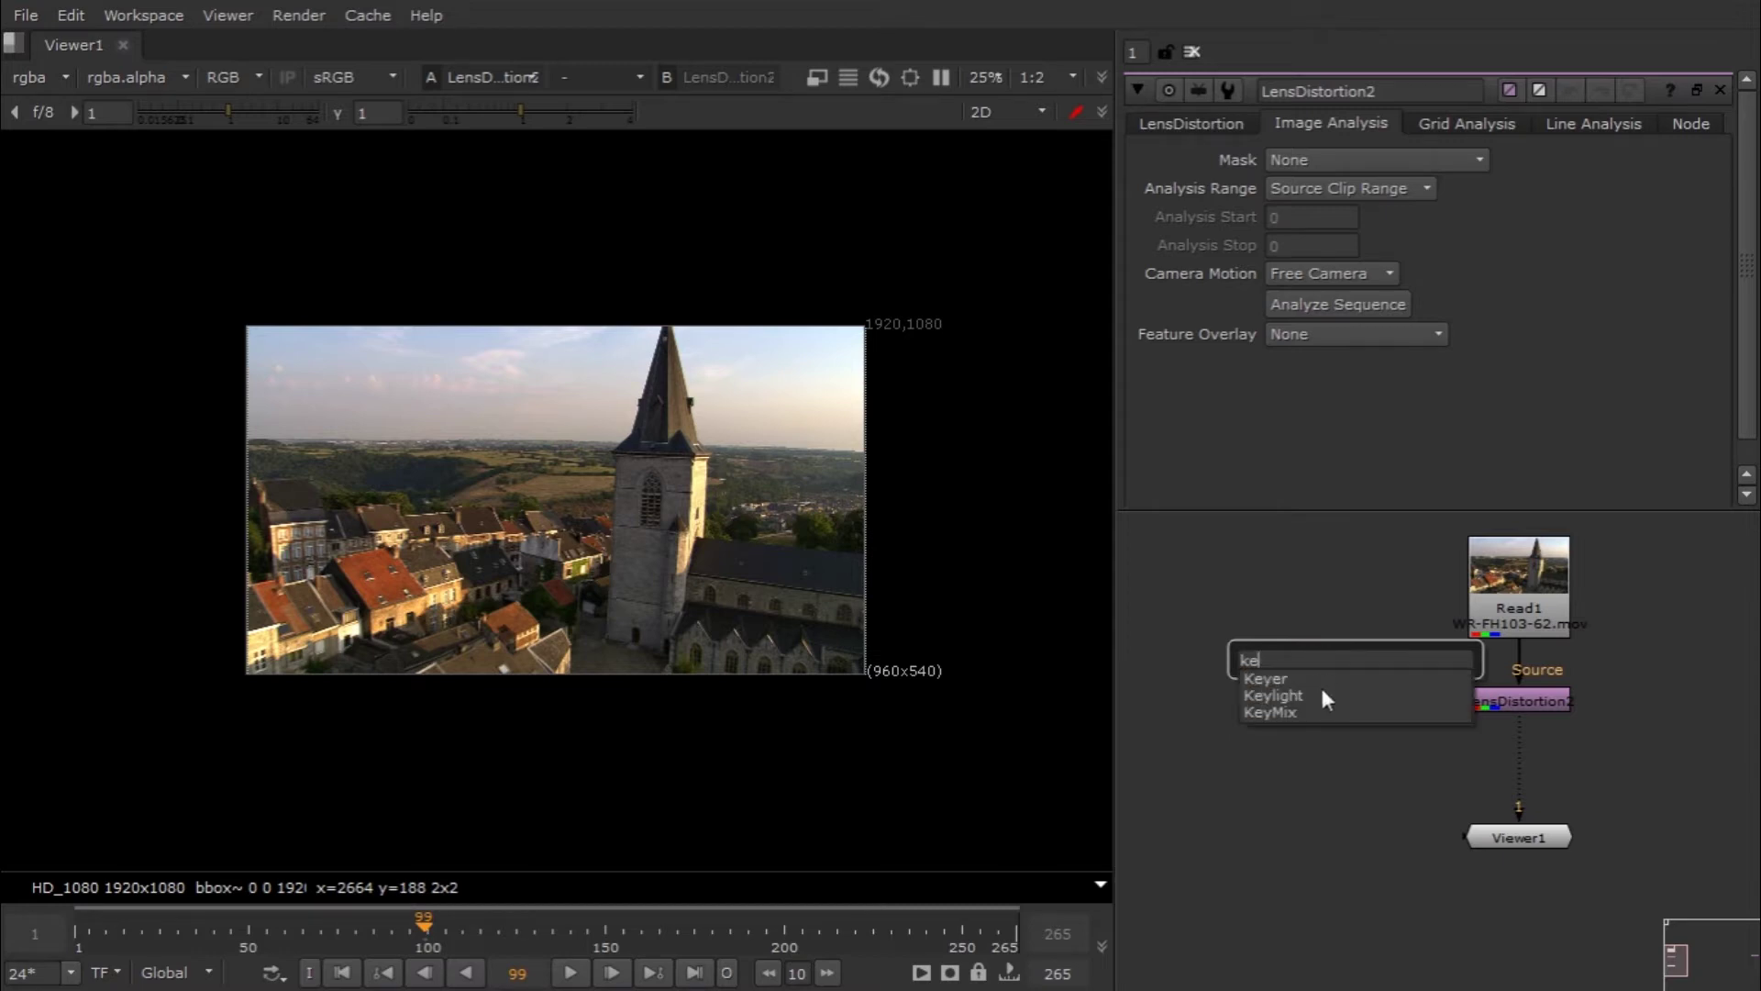
{"action": "key", "text": "Return"}
{"action": "left_click", "coordinate": [1521, 724]}
{"action": "left_click_drag", "start_coordinate": [1521, 724], "coordinate": [1321, 658]}
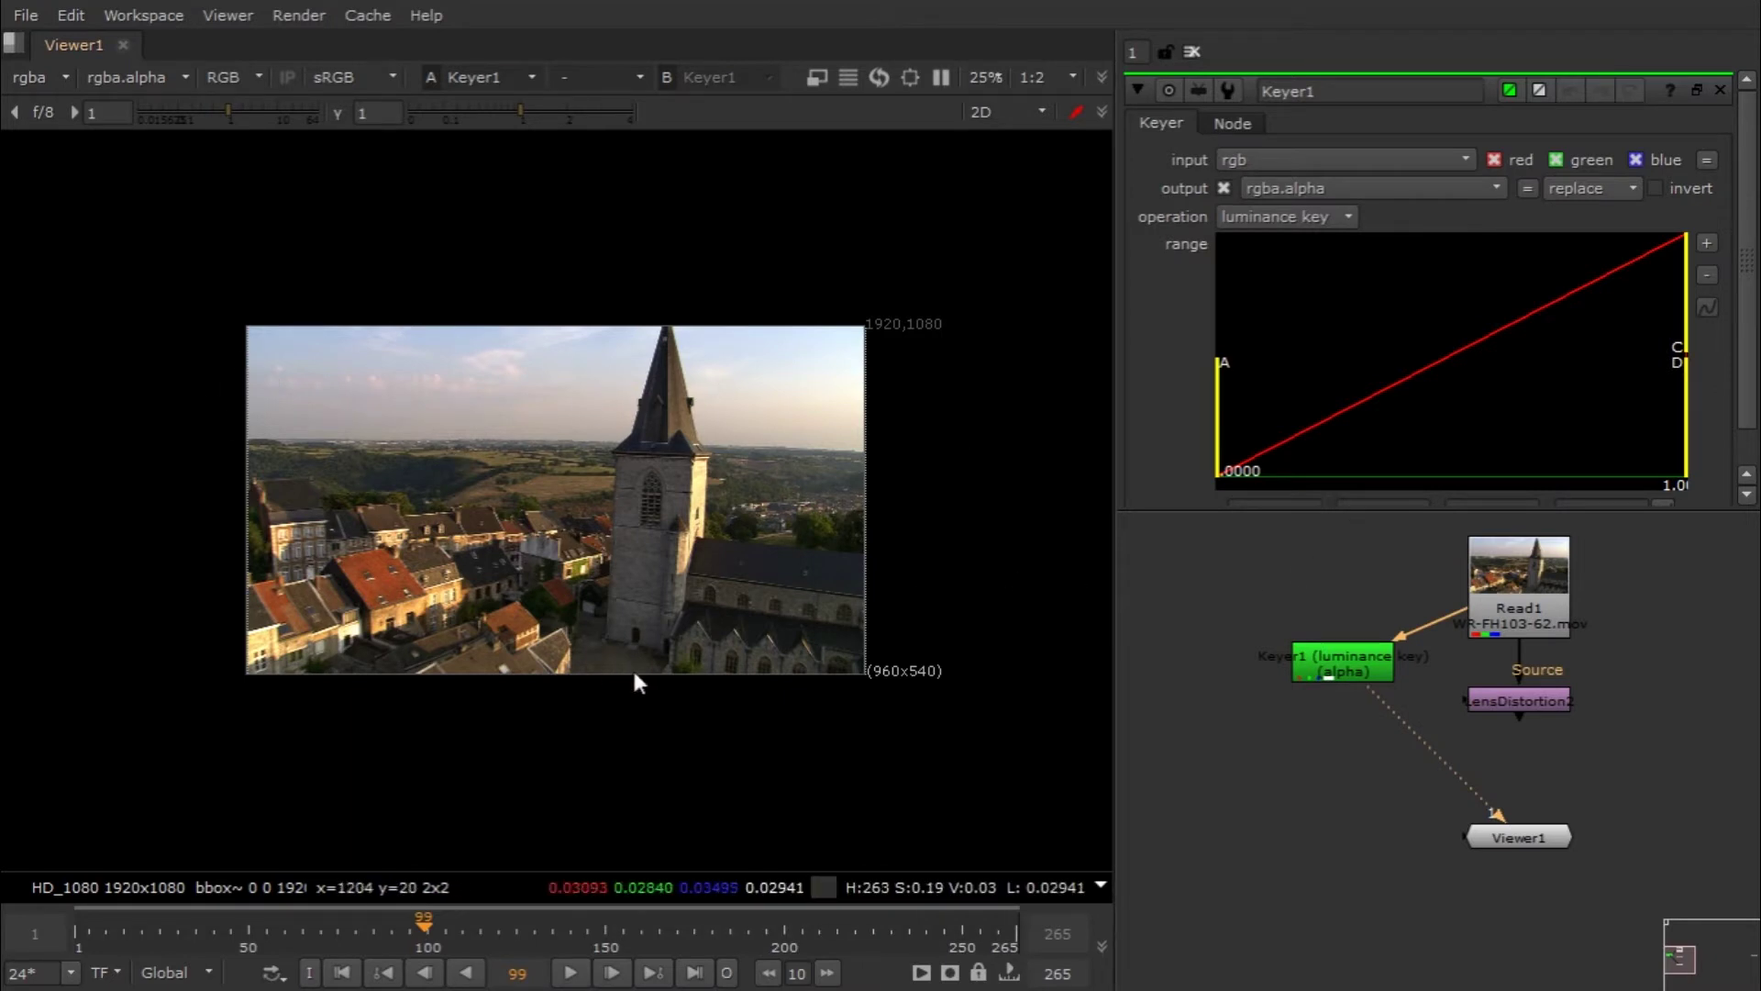
{"action": "key", "text": "a"}
{"action": "key", "text": "a"}
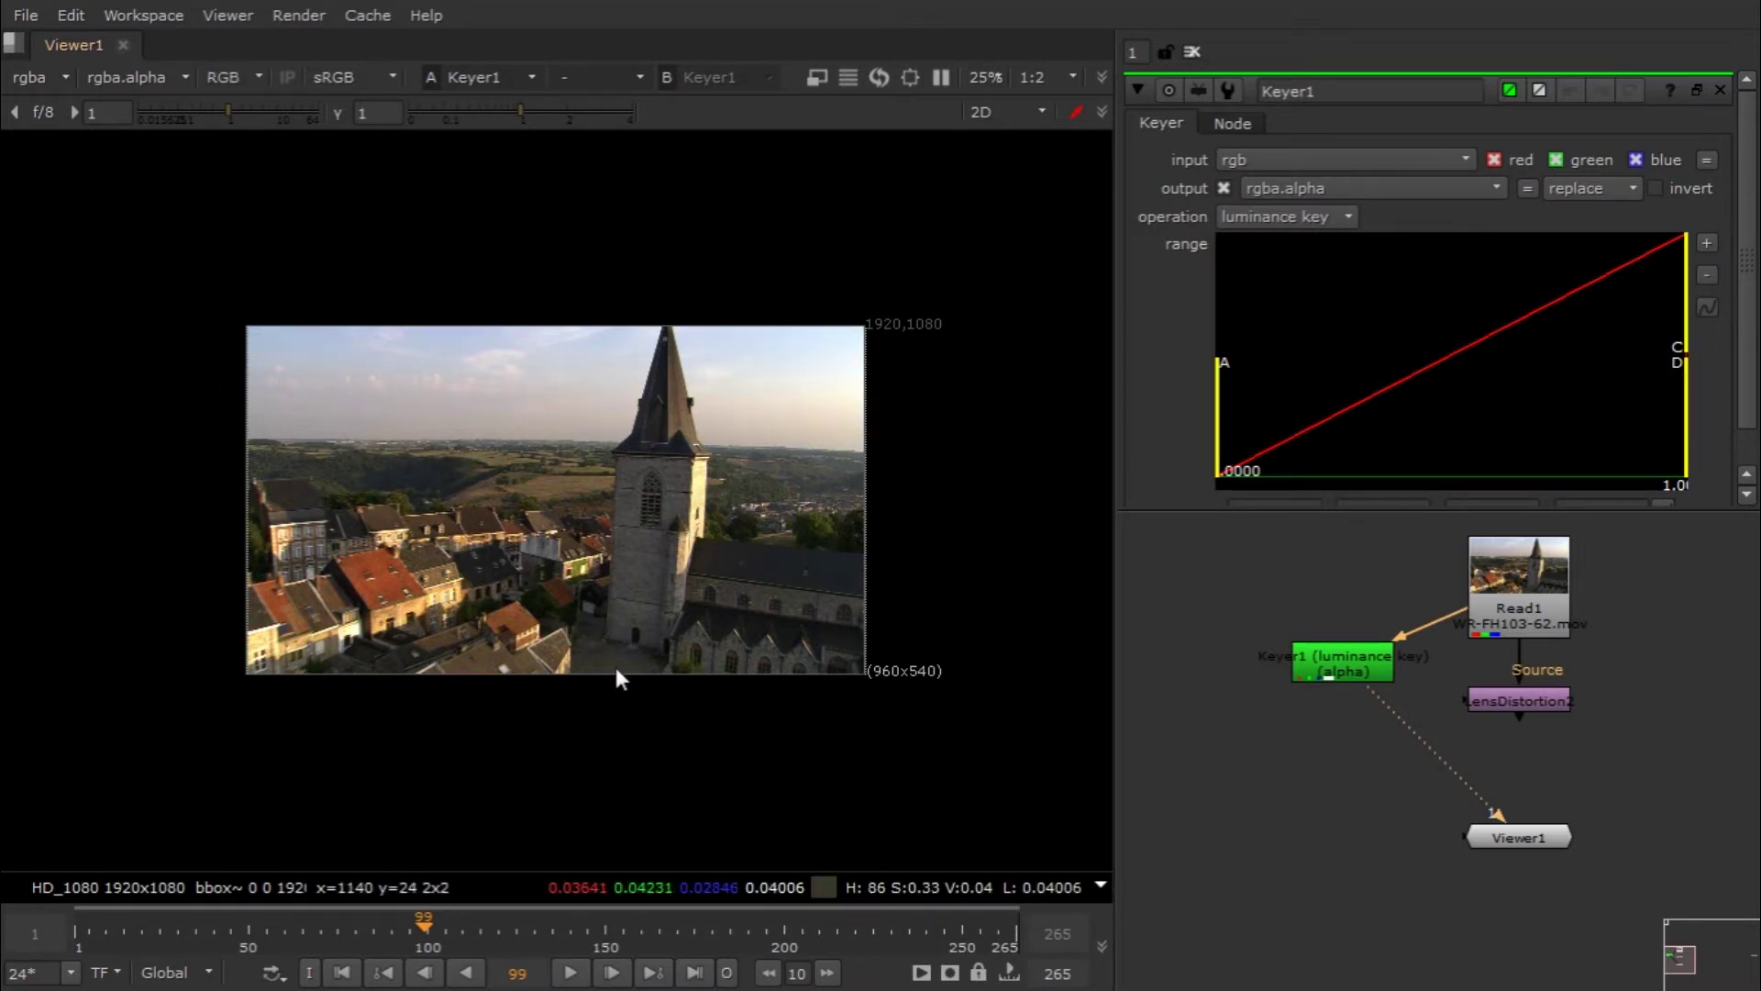
{"action": "left_click", "coordinate": [1336, 652]}
{"action": "key", "text": "a"}
{"action": "key", "text": "a"}
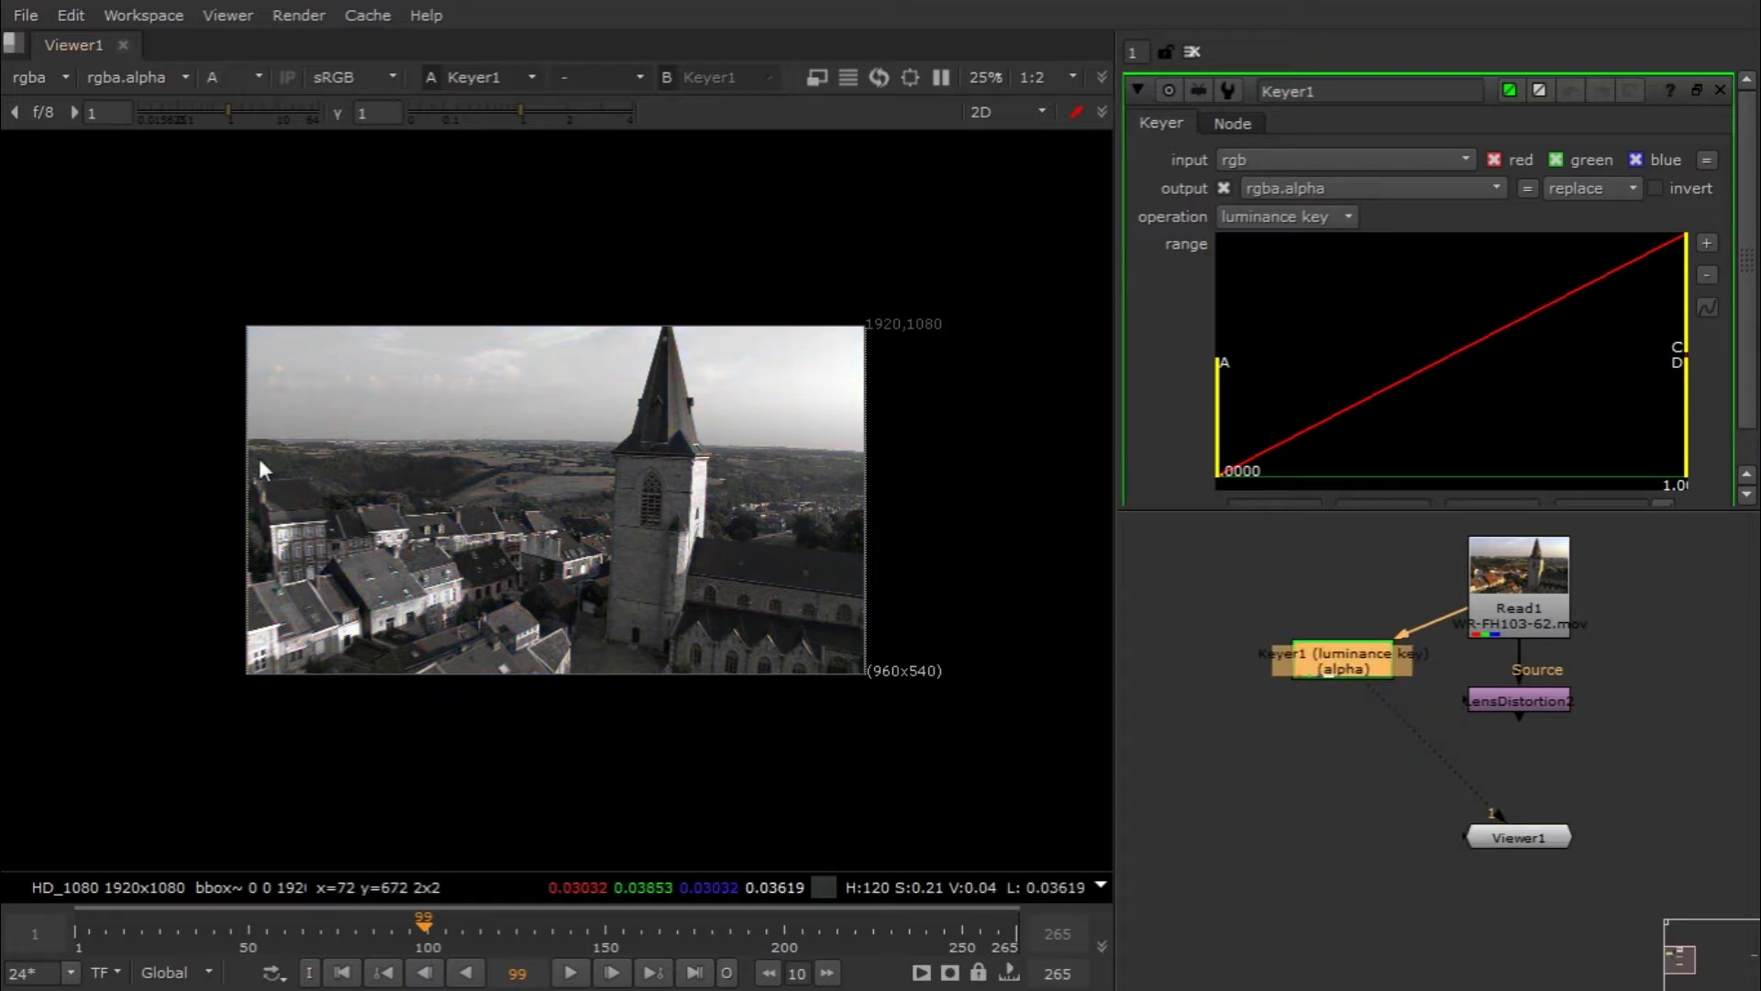
{"action": "key", "text": "a"}
{"action": "key", "text": "a"}
Step: Narrow Keyer1's luminance range to 0.260–0.294 so the sky becomes a white matte
{"action": "left_click_drag", "start_coordinate": [1224, 443], "coordinate": [1449, 385]}
{"action": "left_click_drag", "start_coordinate": [1685, 339], "coordinate": [1484, 345]}
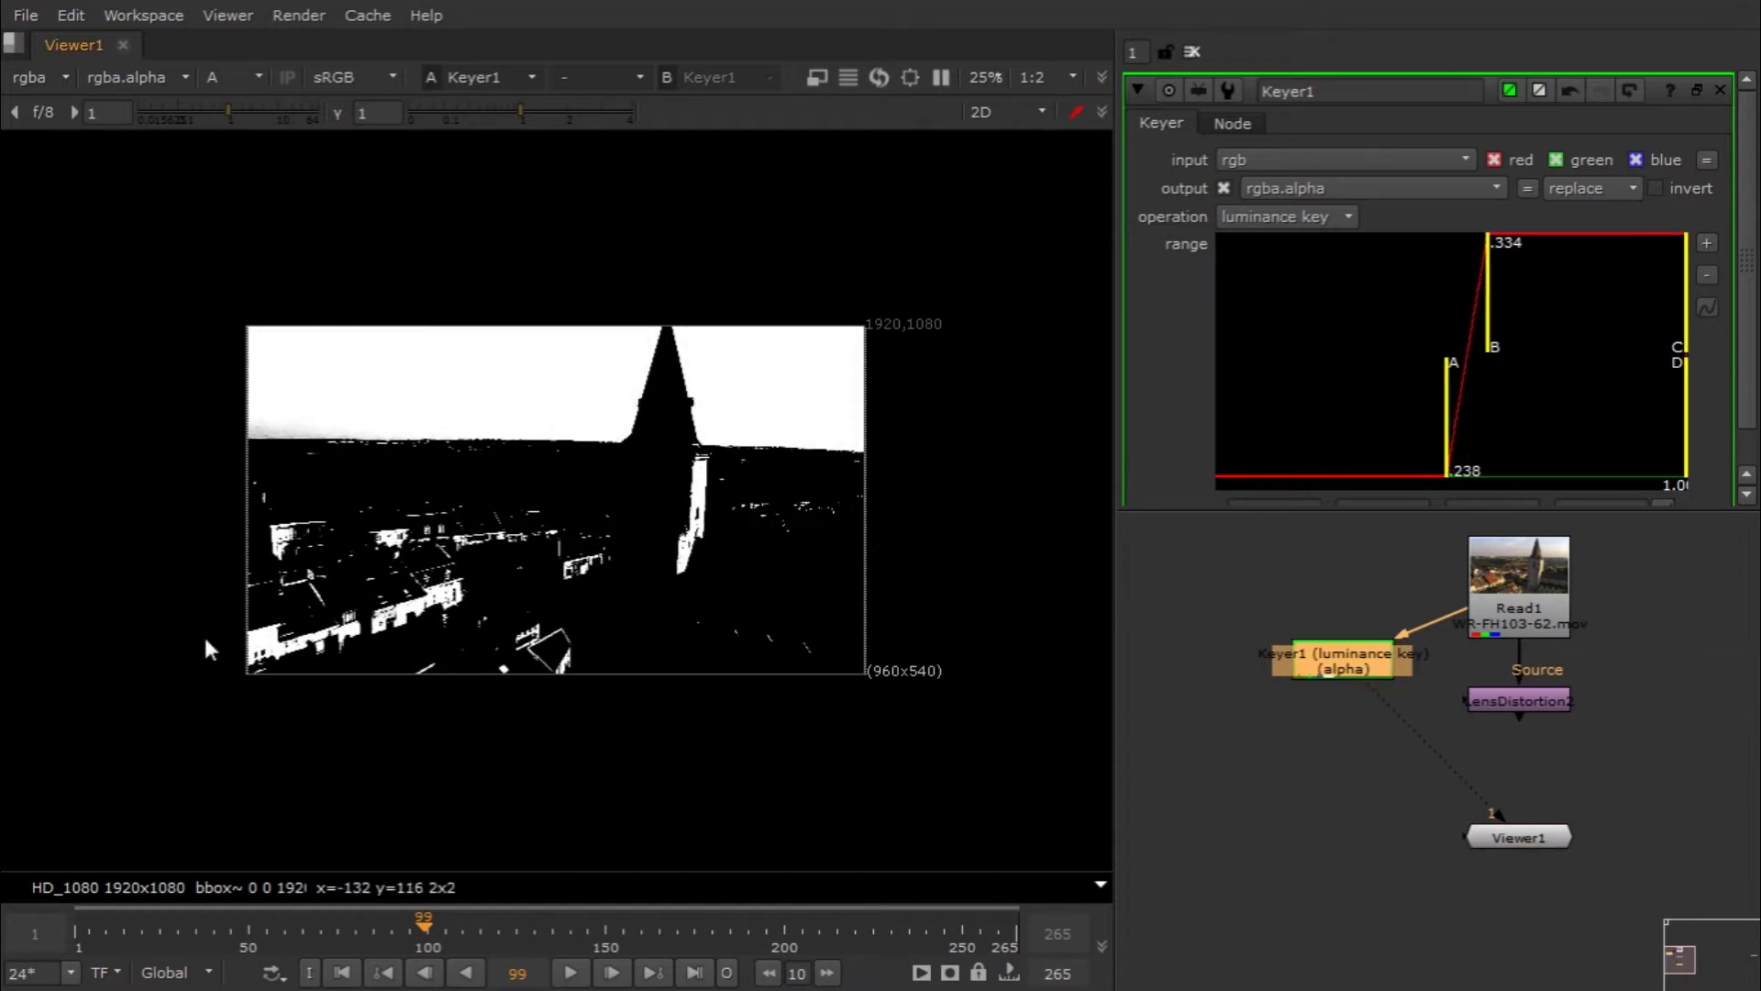
{"action": "scroll", "coordinate": [504, 413], "scroll_direction": "up", "scroll_amount": 2}
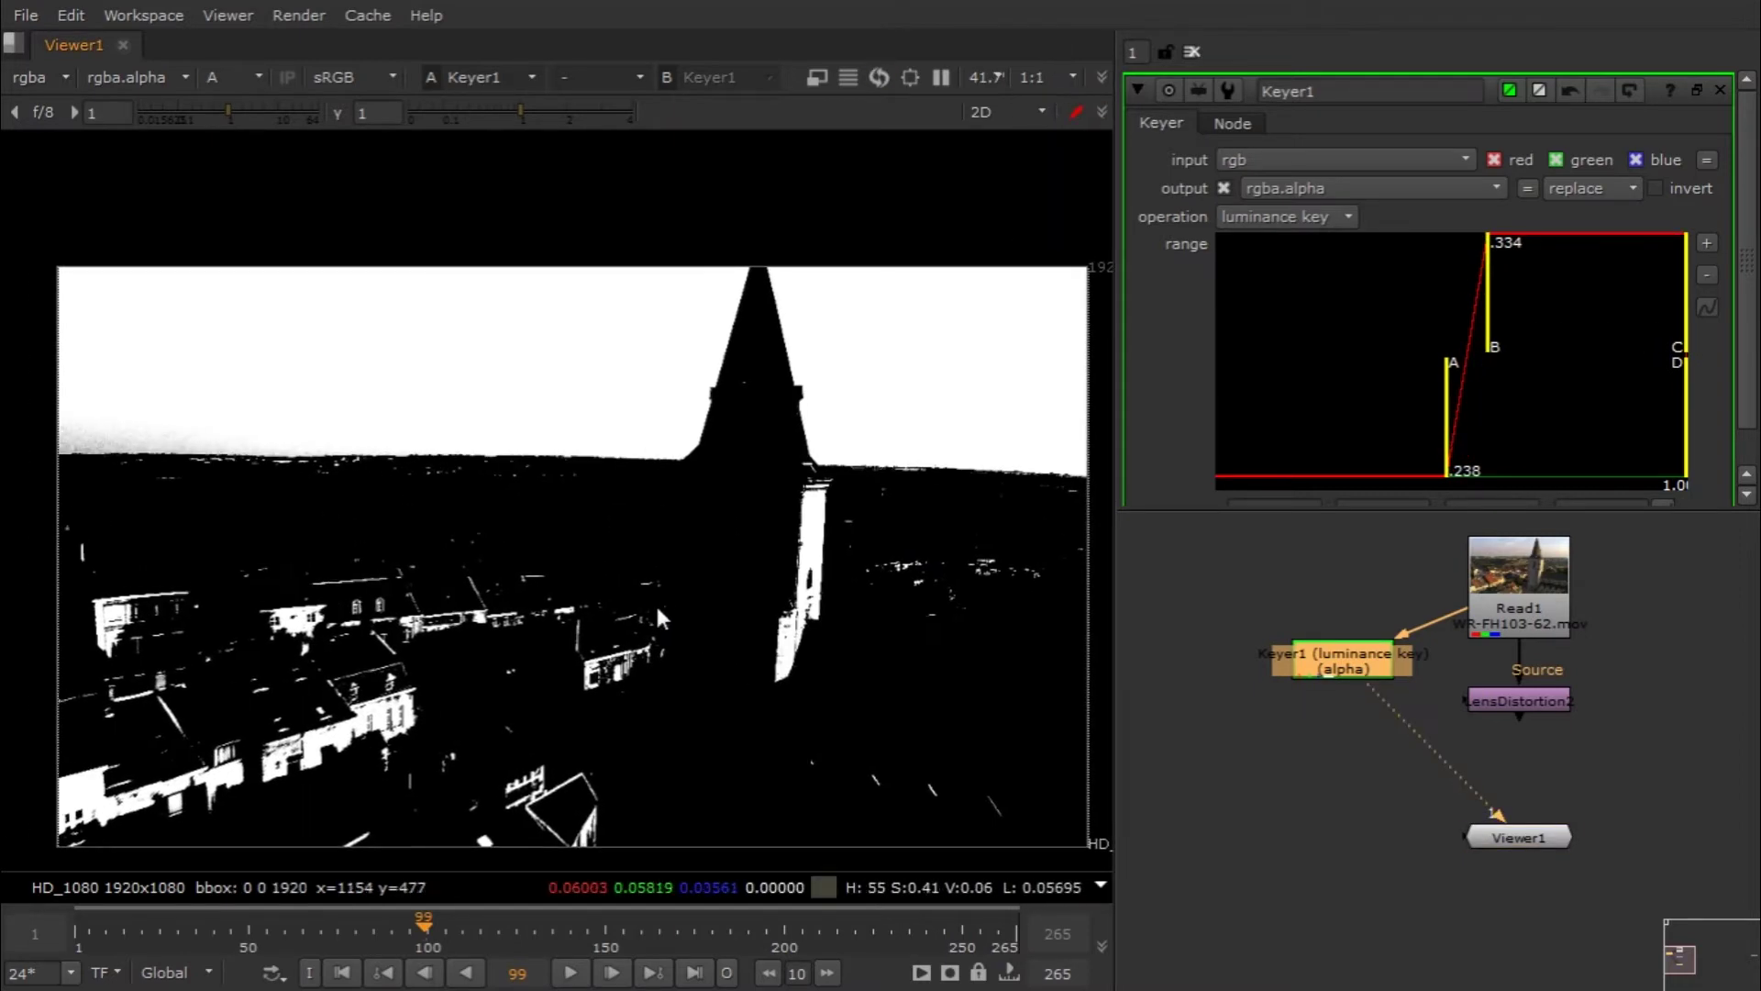
{"action": "left_click_drag", "start_coordinate": [1450, 400], "coordinate": [1469, 357]}
{"action": "middle_click_drag", "start_coordinate": [1326, 778], "coordinate": [1425, 786]}
{"action": "left_click", "coordinate": [1374, 745]}
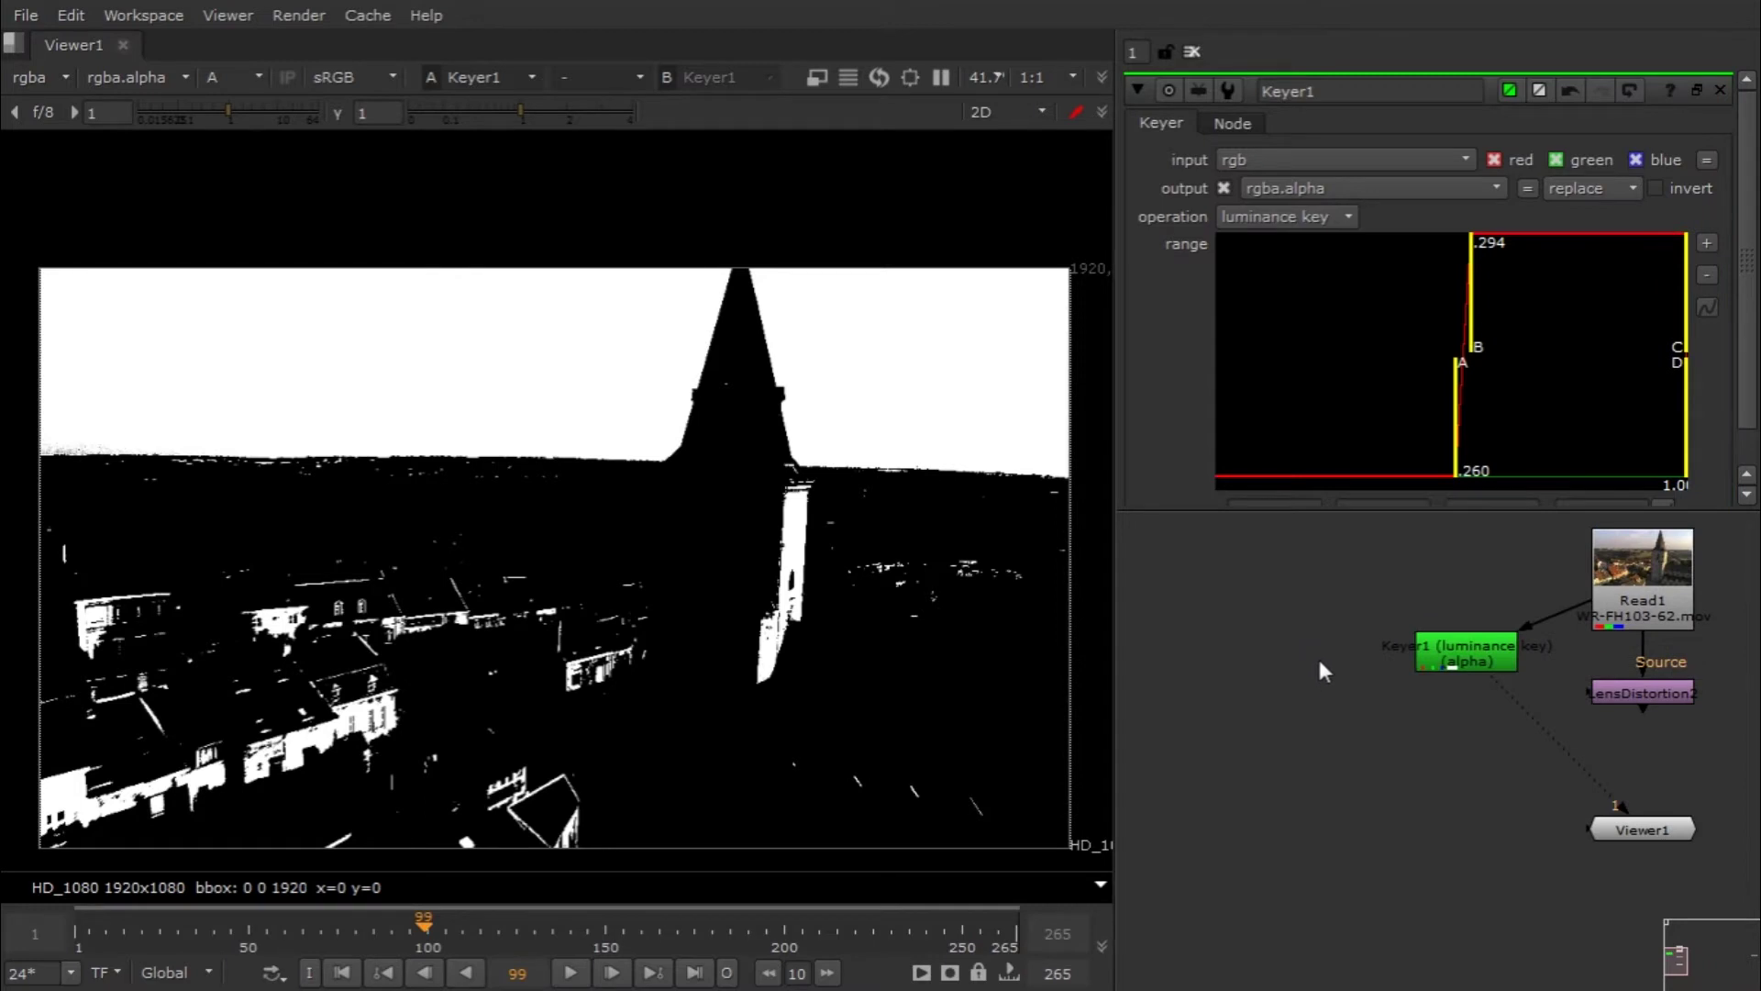
Step: Add a Roto node and place Roto1 up and left in the graph
{"action": "key", "text": "o"}
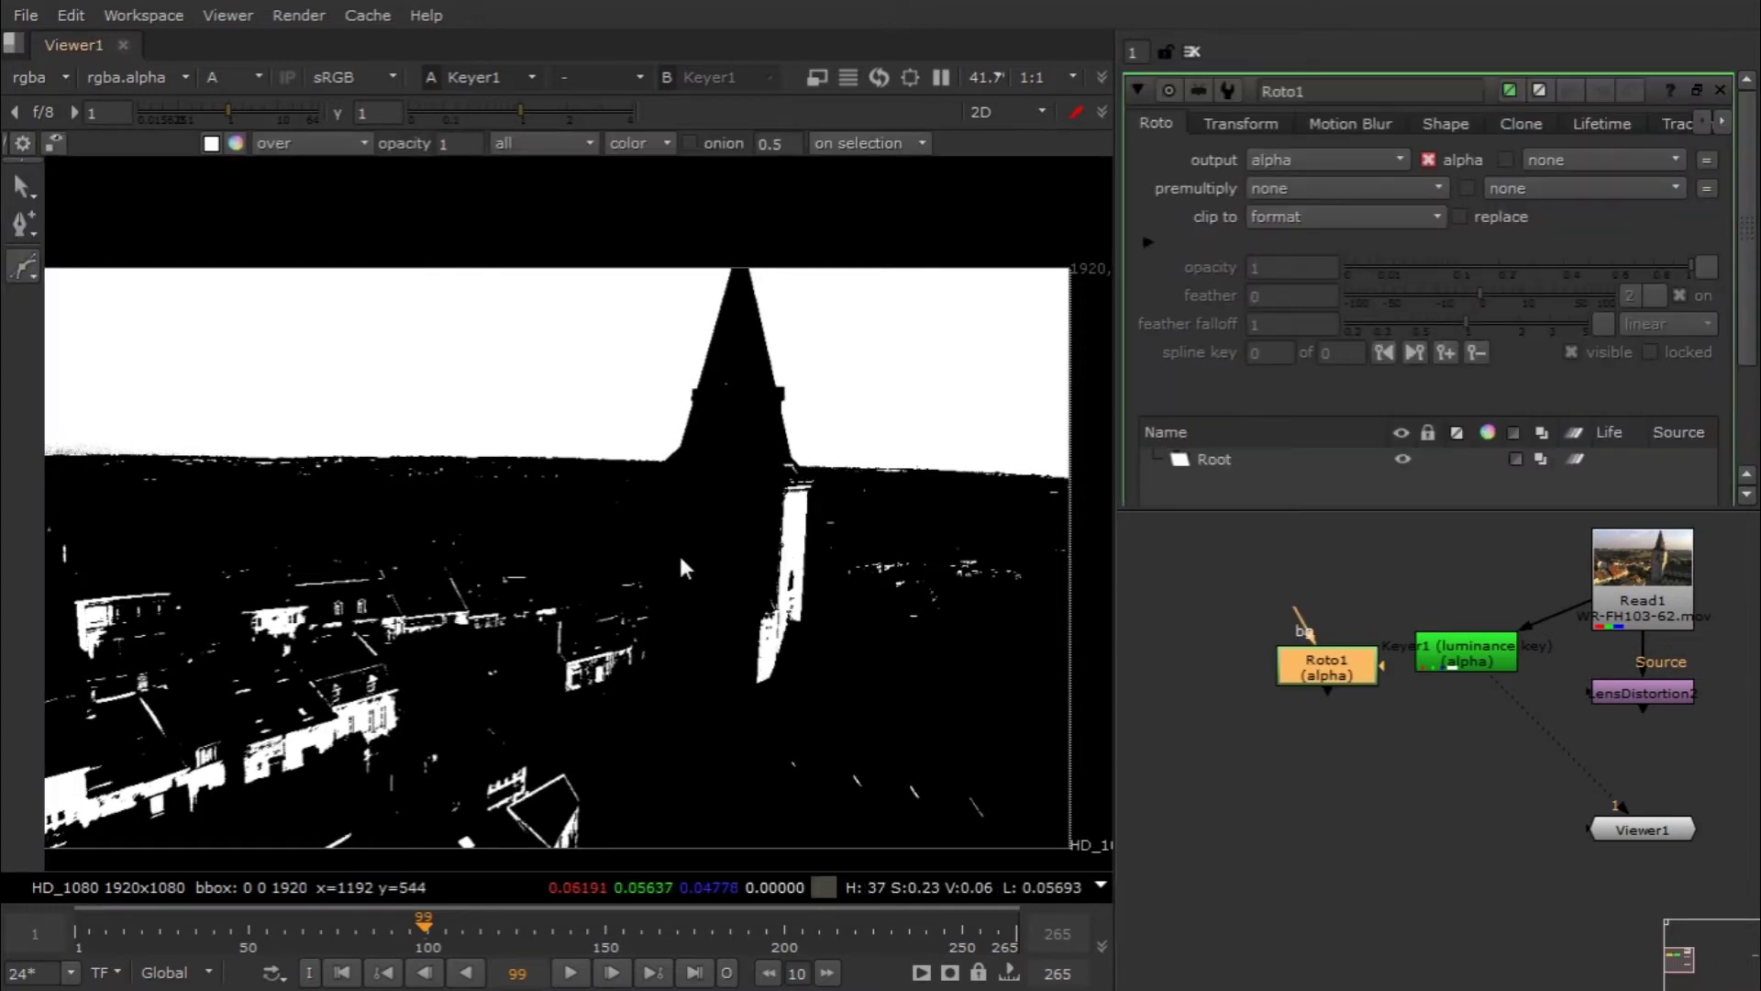
{"action": "middle_click_drag", "start_coordinate": [681, 561], "coordinate": [718, 532]}
{"action": "mouse_move", "coordinate": [842, 690]}
{"action": "middle_mouse_down"}
{"action": "mouse_move", "coordinate": [759, 690]}
{"action": "mouse_move", "coordinate": [817, 682]}
{"action": "middle_mouse_up"}
{"action": "left_click_drag", "start_coordinate": [1372, 688], "coordinate": [1353, 668]}
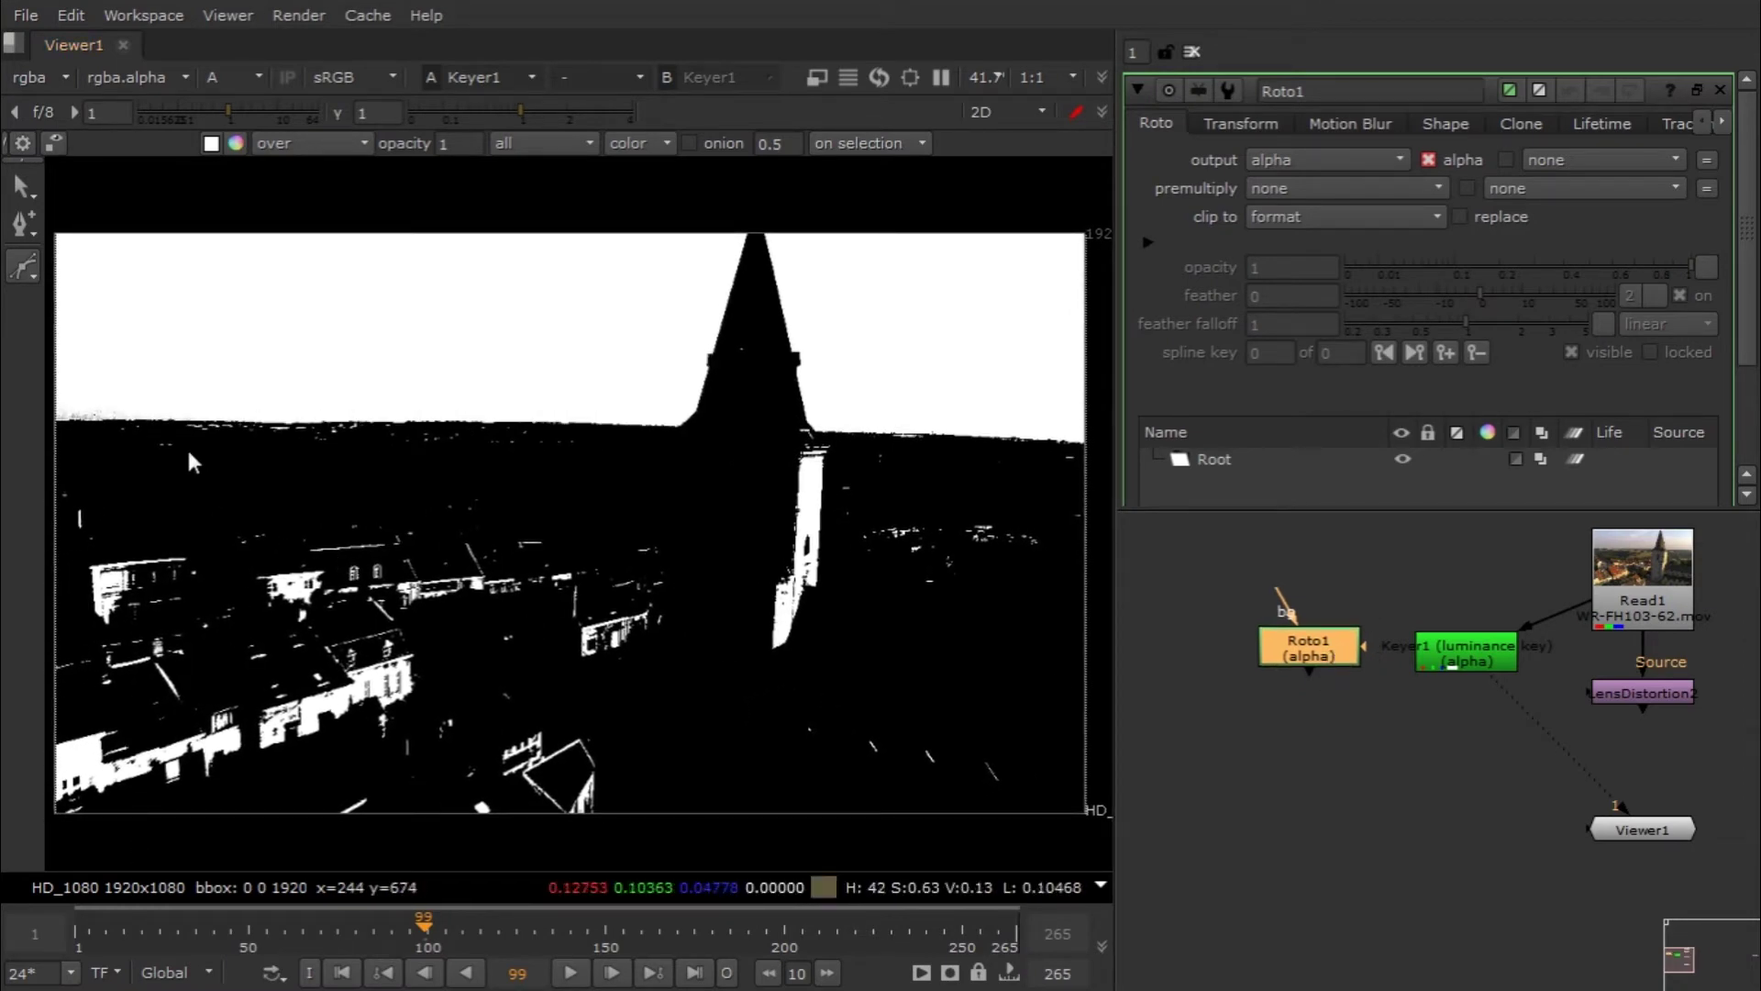
Step: Draw a closed Bezier shape covering everything below the horizon
{"action": "left_click", "coordinate": [48, 423]}
{"action": "left_click_drag", "start_coordinate": [594, 427], "coordinate": [736, 431]}
{"action": "middle_click_drag", "start_coordinate": [892, 502], "coordinate": [483, 486]}
{"action": "mouse_move", "coordinate": [707, 428]}
{"action": "left_mouse_down"}
{"action": "mouse_move", "coordinate": [776, 441]}
{"action": "mouse_move", "coordinate": [712, 431]}
{"action": "left_mouse_up"}
{"action": "middle_click_drag", "start_coordinate": [571, 630], "coordinate": [1318, 473]}
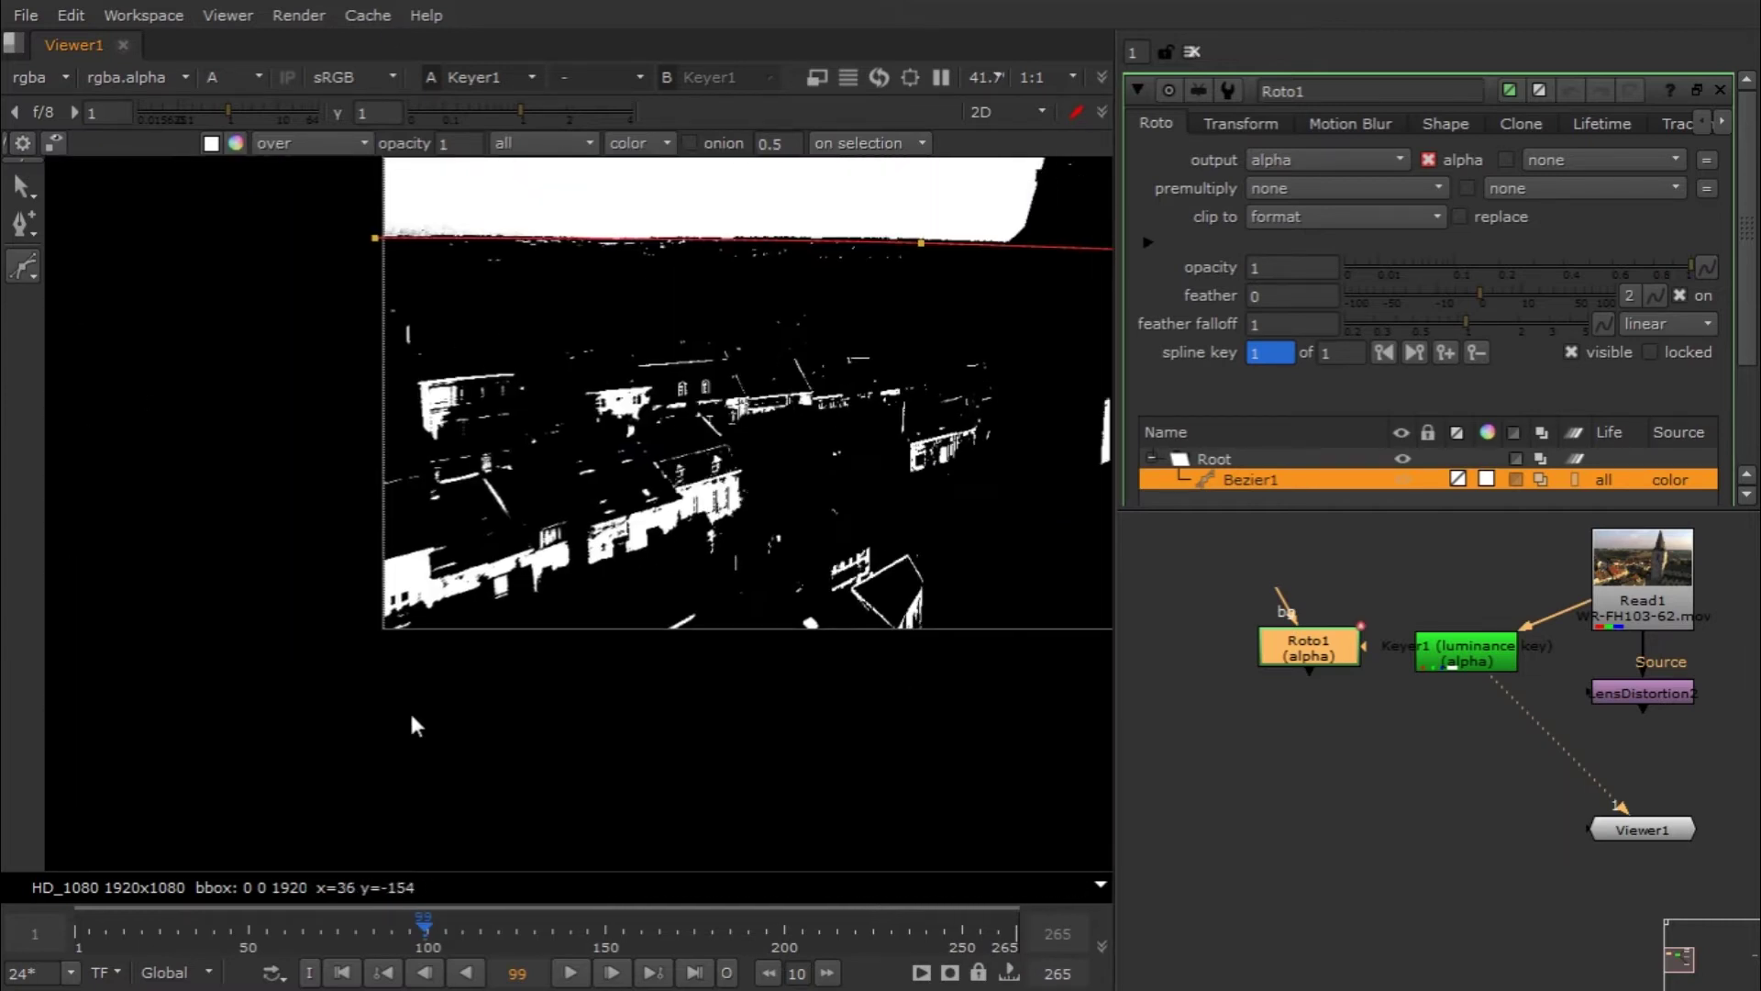
{"action": "middle_click_drag", "start_coordinate": [455, 739], "coordinate": [442, 728]}
{"action": "left_click", "coordinate": [295, 680]}
{"action": "middle_click_drag", "start_coordinate": [350, 236], "coordinate": [326, 388]}
{"action": "mouse_move", "coordinate": [346, 390]}
{"action": "left_mouse_down"}
{"action": "mouse_move", "coordinate": [386, 384]}
{"action": "mouse_move", "coordinate": [329, 396]}
{"action": "left_mouse_up"}
{"action": "middle_click_drag", "start_coordinate": [606, 510], "coordinate": [369, 535]}
{"action": "scroll", "coordinate": [298, 555], "scroll_direction": "down", "scroll_amount": 2}
{"action": "left_click_drag", "start_coordinate": [86, 399], "coordinate": [1091, 830]}
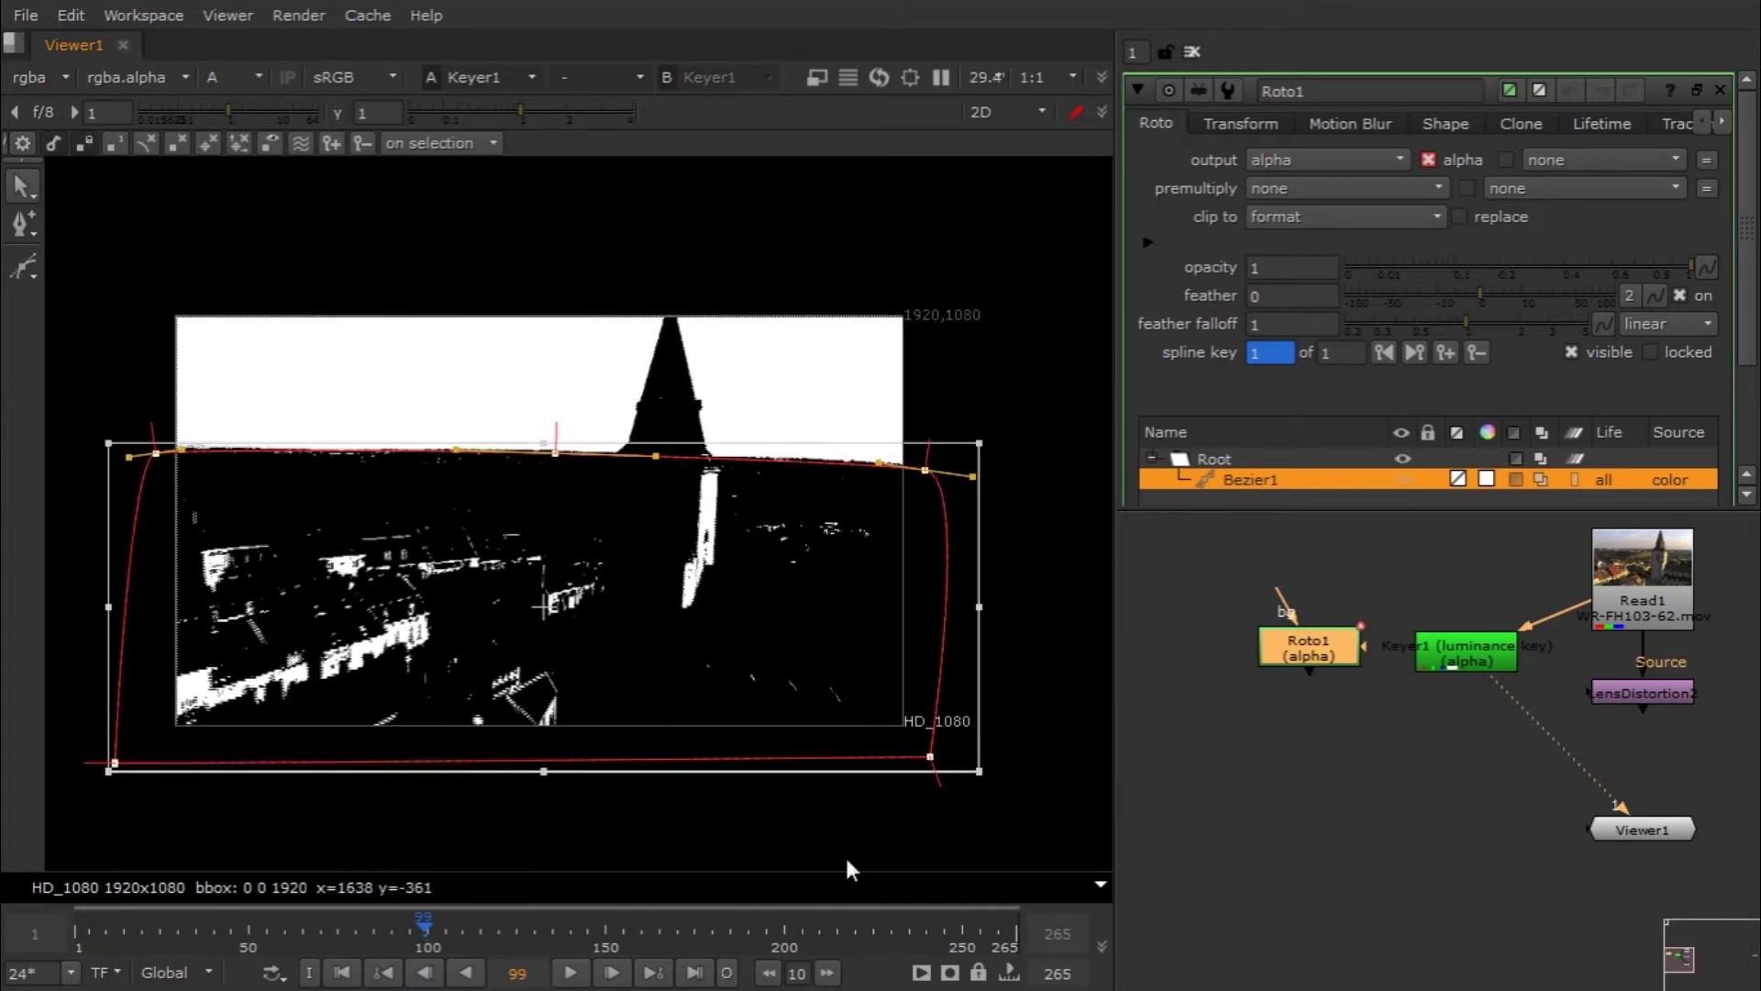
Step: At frame 49, shift the Bezier to follow the horizon, then add Merge1 under Roto1
{"action": "left_click", "coordinate": [244, 932]}
{"action": "left_click_drag", "start_coordinate": [530, 530], "coordinate": [539, 539]}
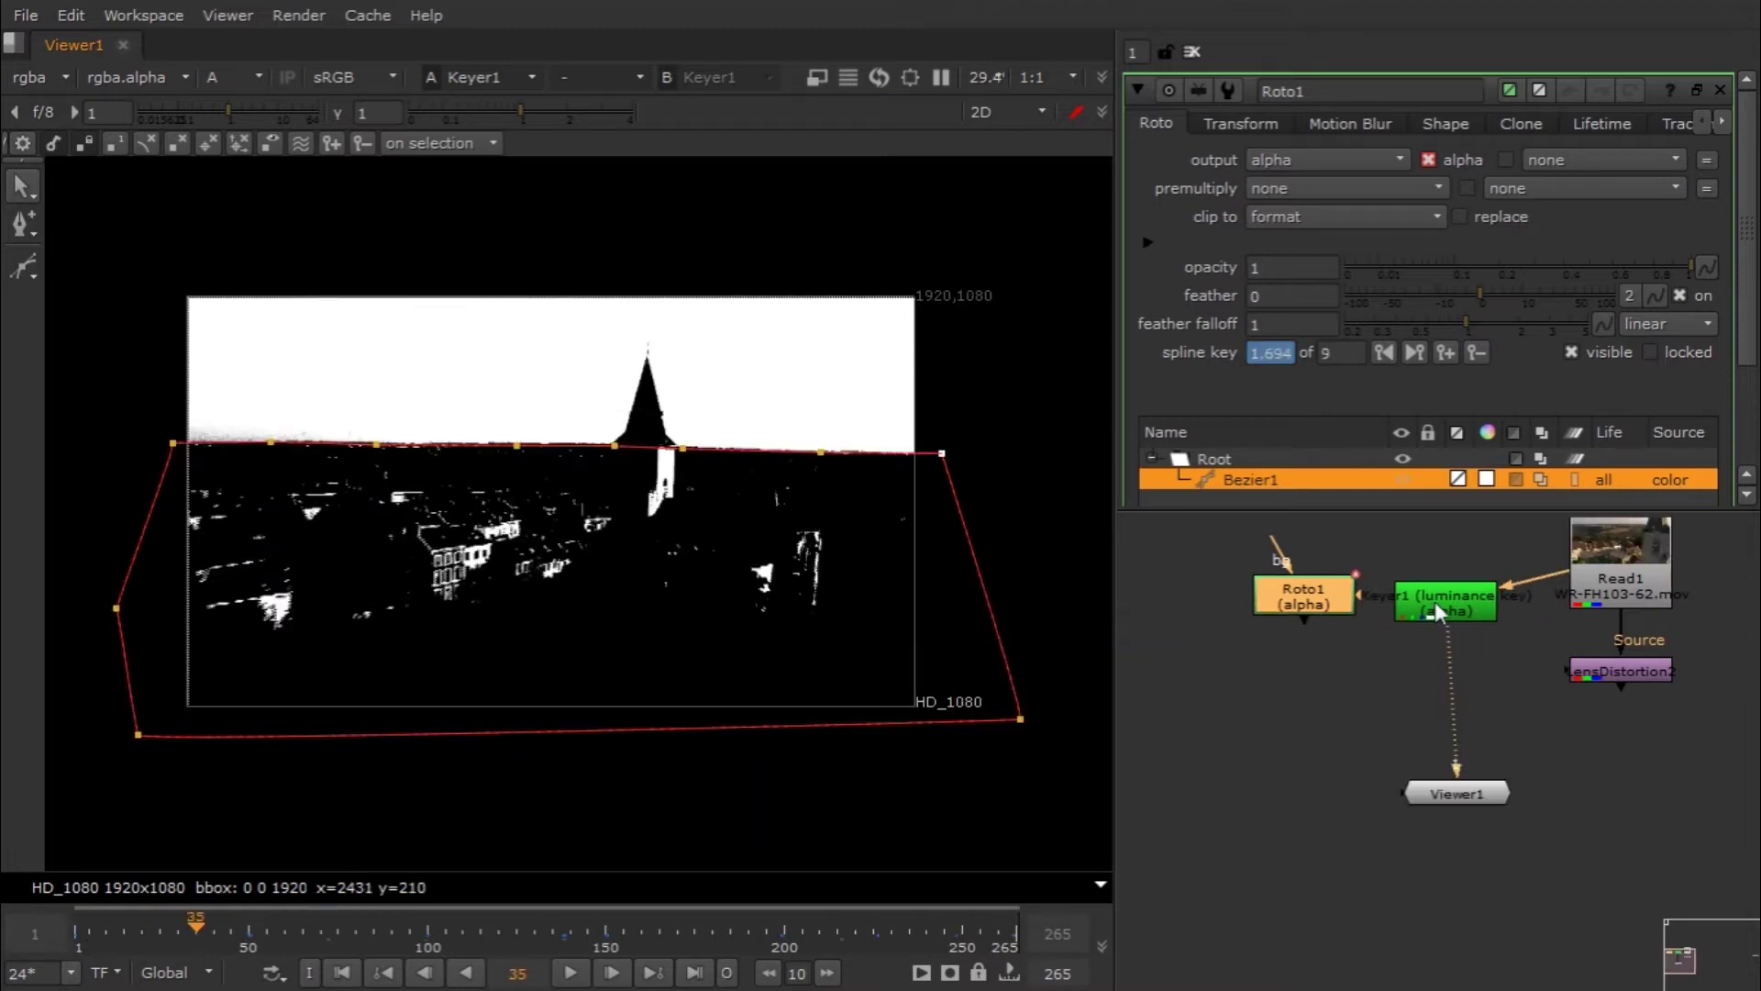
{"action": "left_click", "coordinate": [1435, 611]}
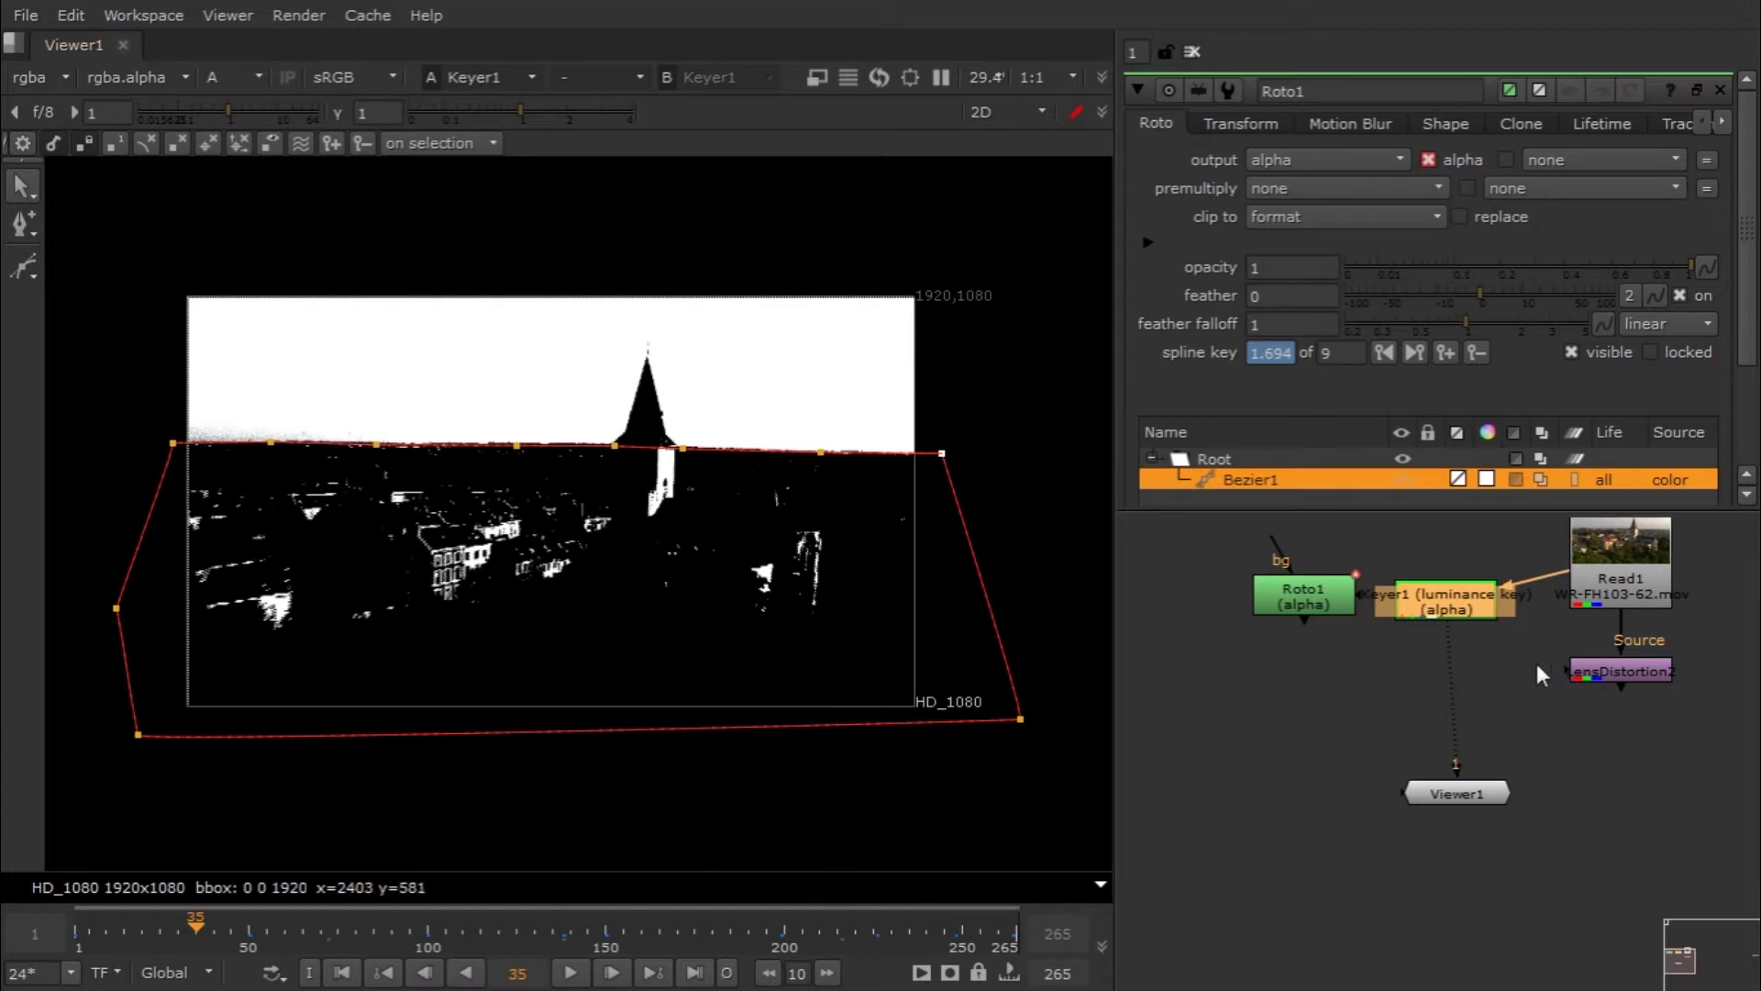
{"action": "left_click", "coordinate": [1311, 668]}
{"action": "key", "text": "m"}
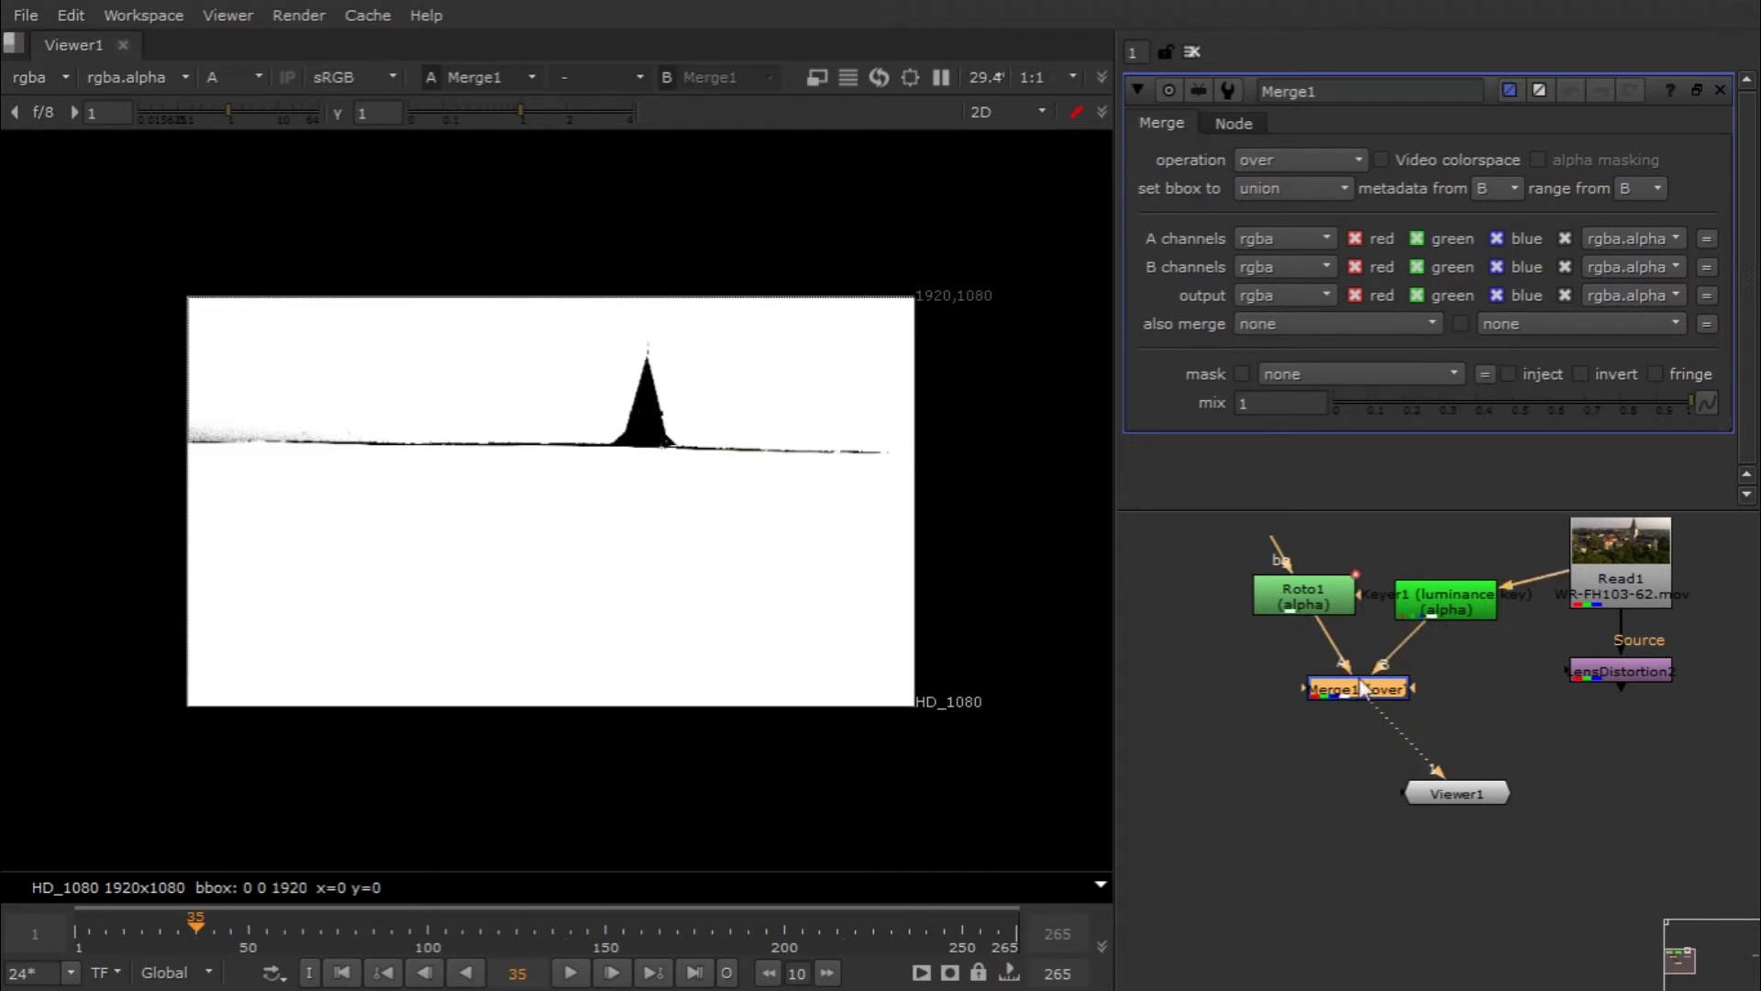
Step: Set Merge1's operation to stencil and check the alpha and colour results
{"action": "left_click", "coordinate": [1310, 165]}
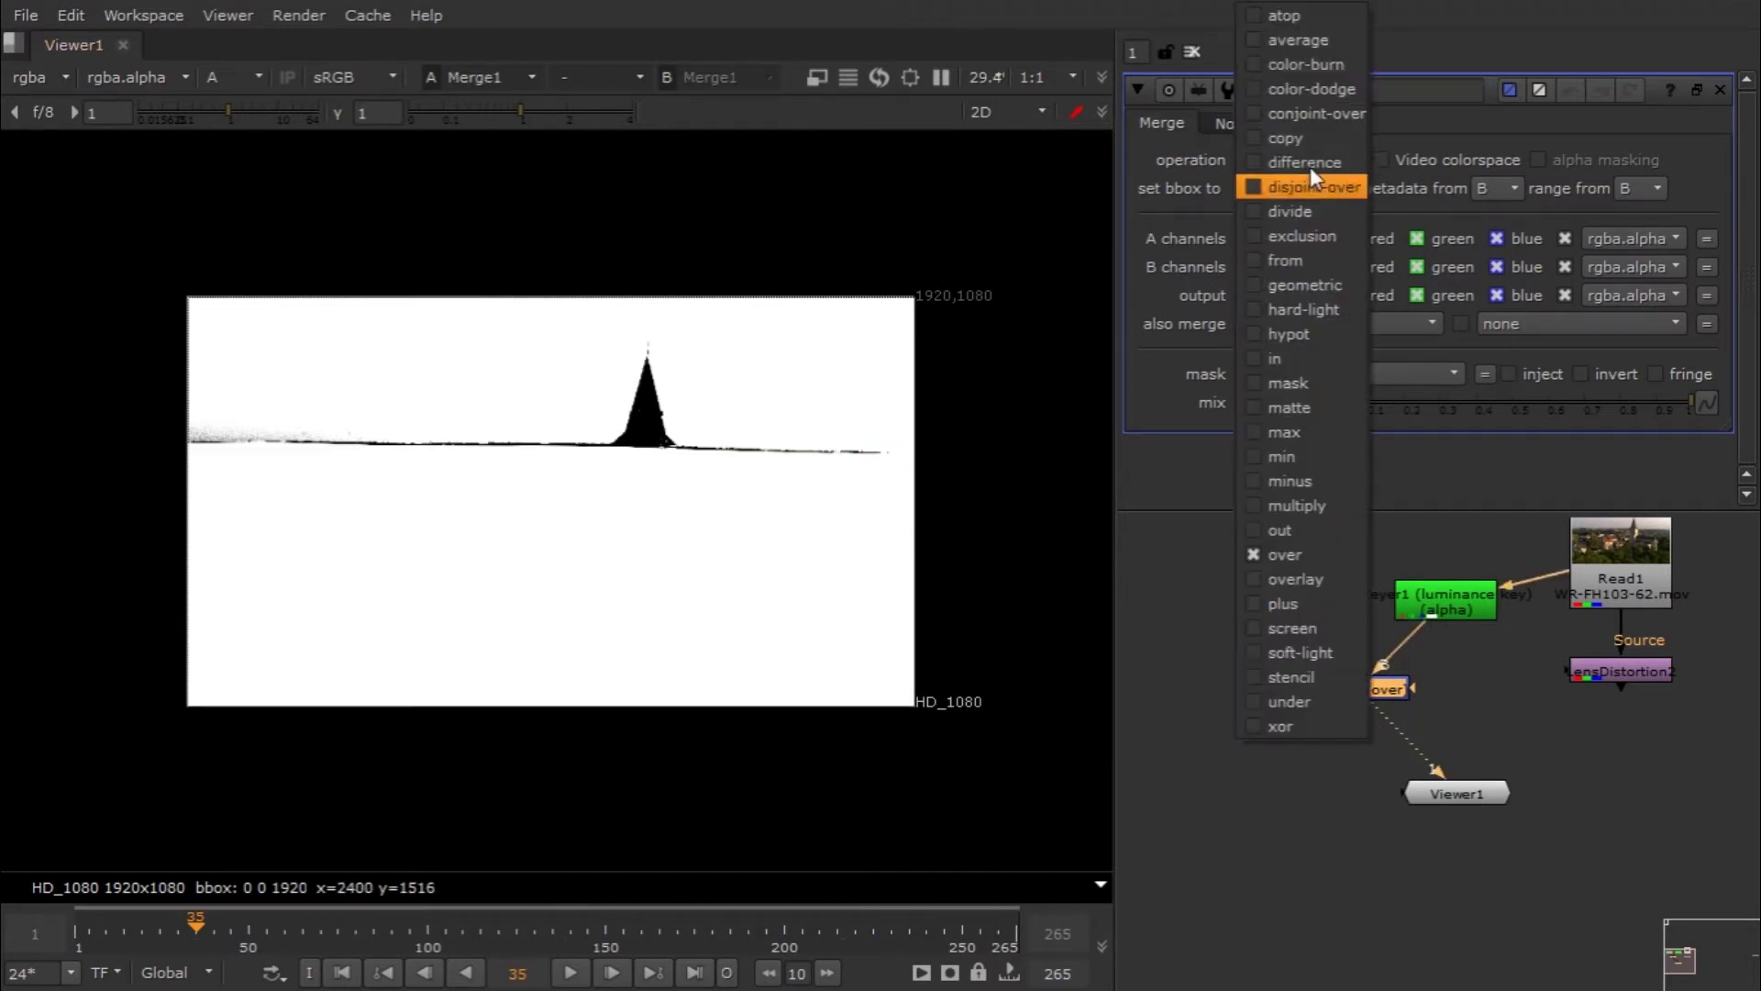
{"action": "left_click", "coordinate": [1321, 677]}
{"action": "key", "text": "a"}
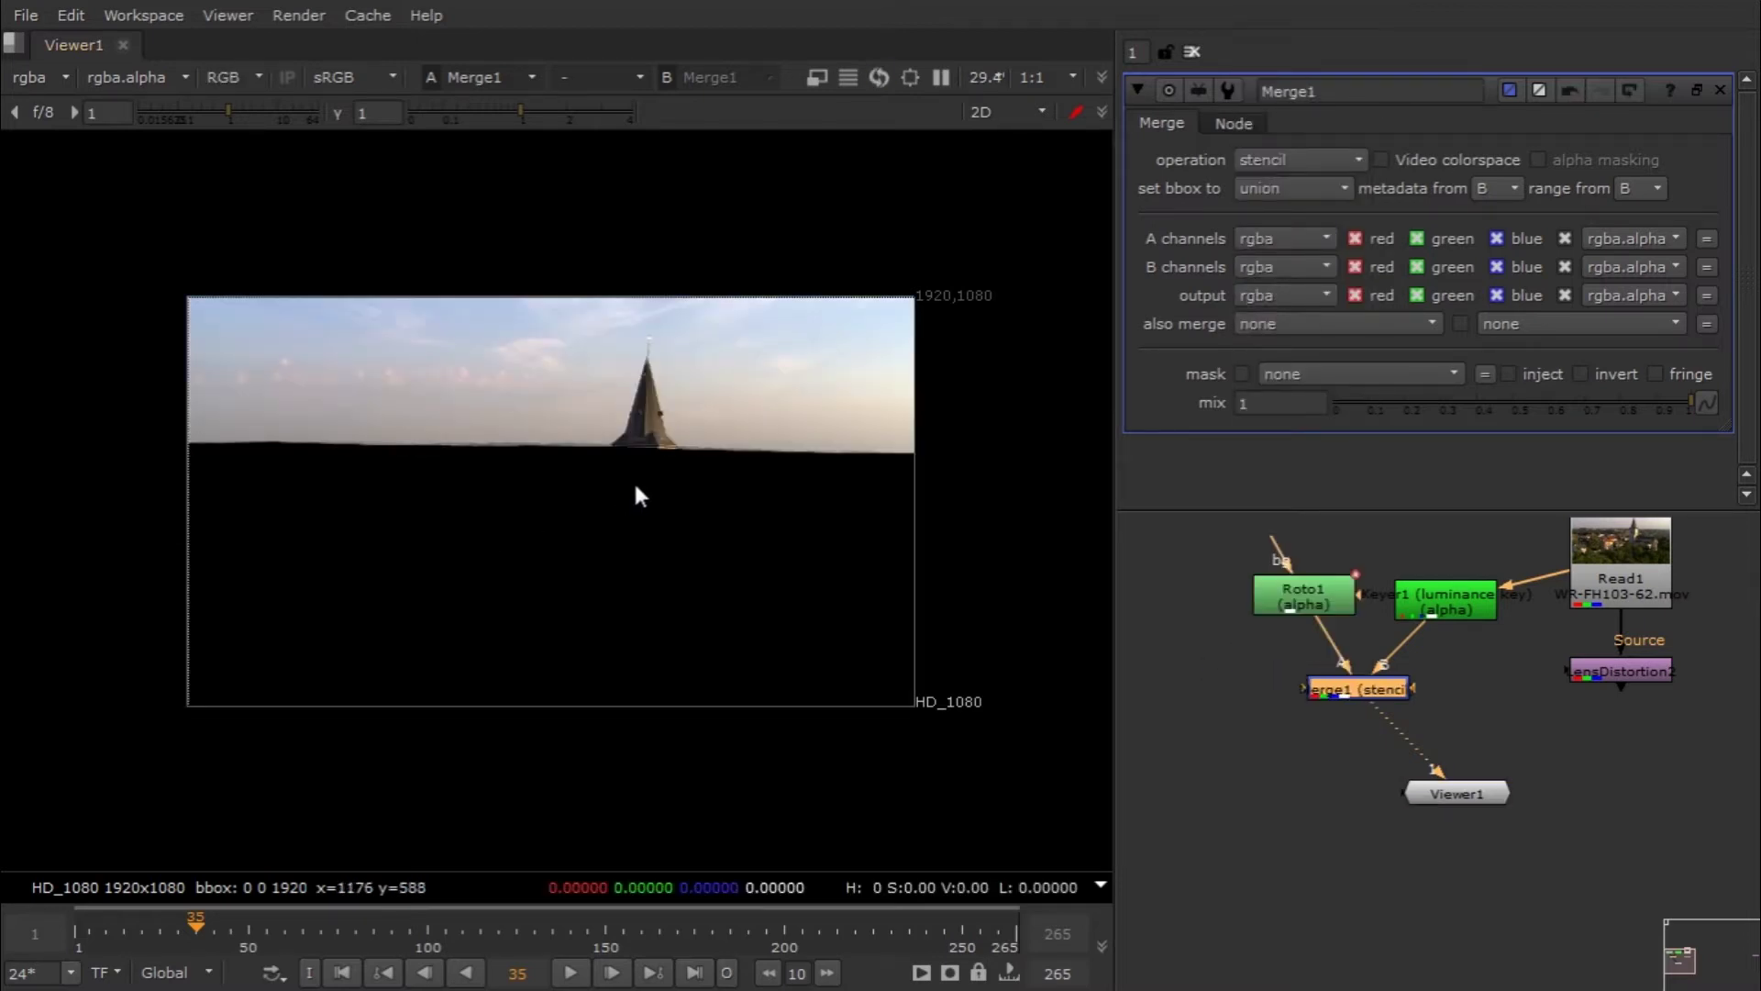
{"action": "key", "text": "a"}
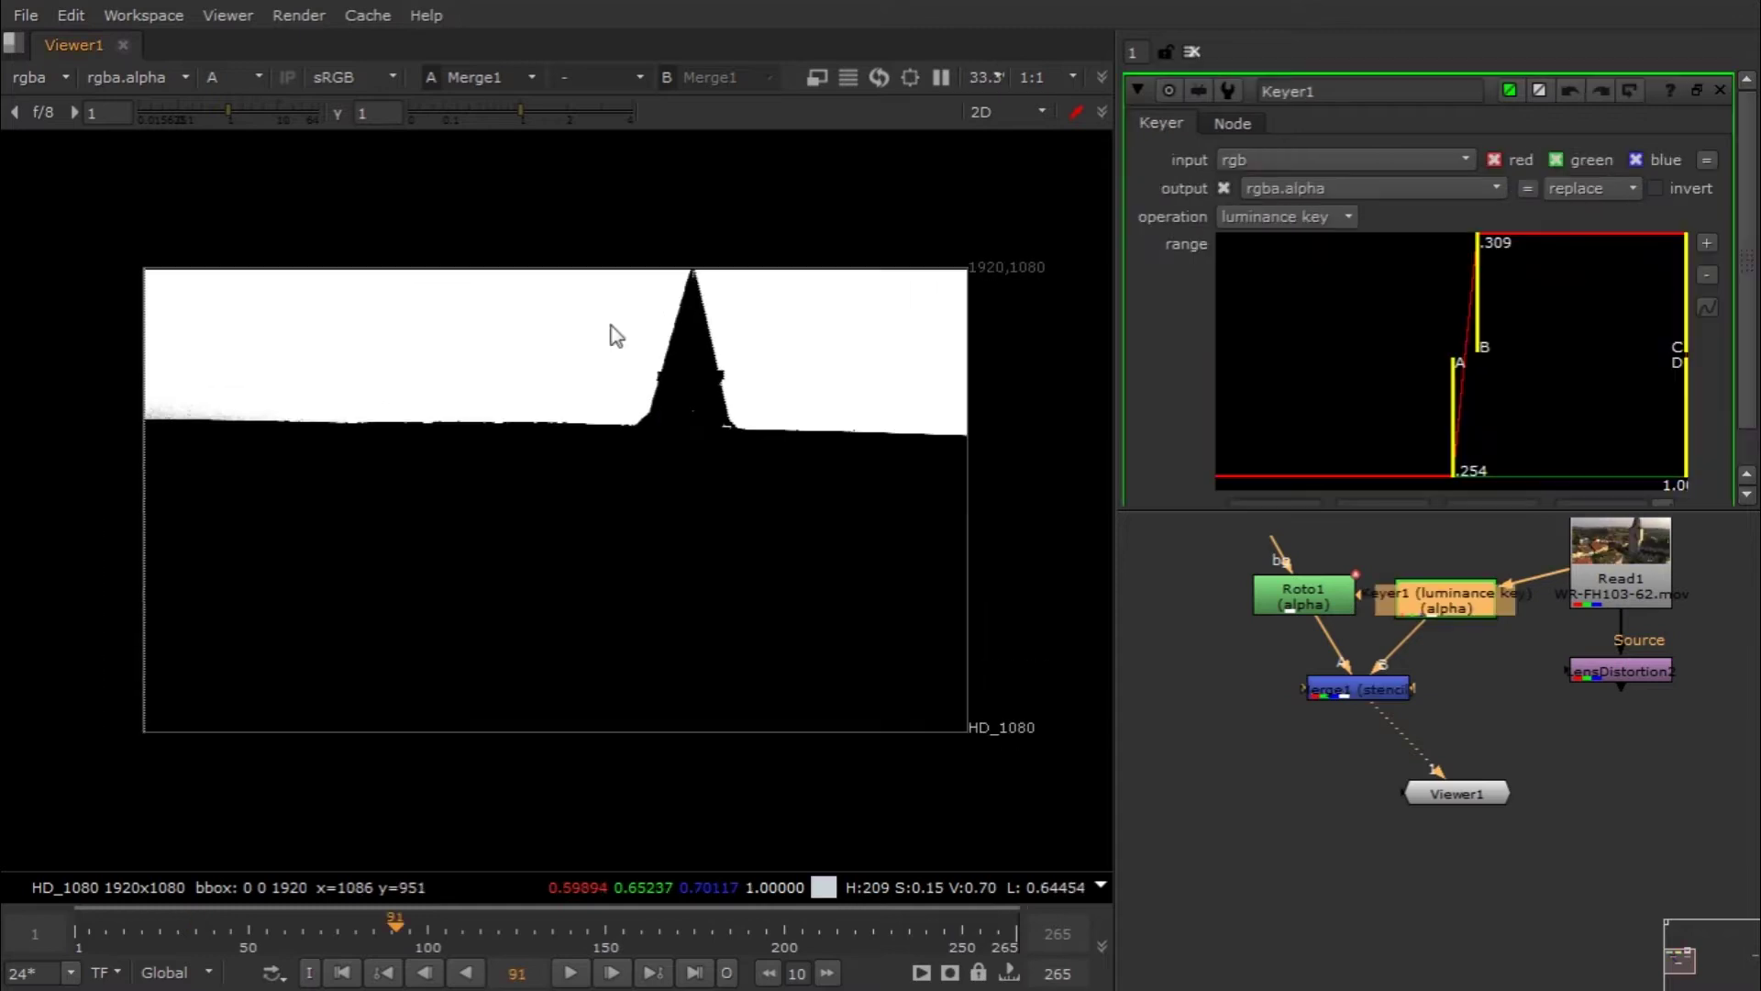
{"action": "key", "text": "a"}
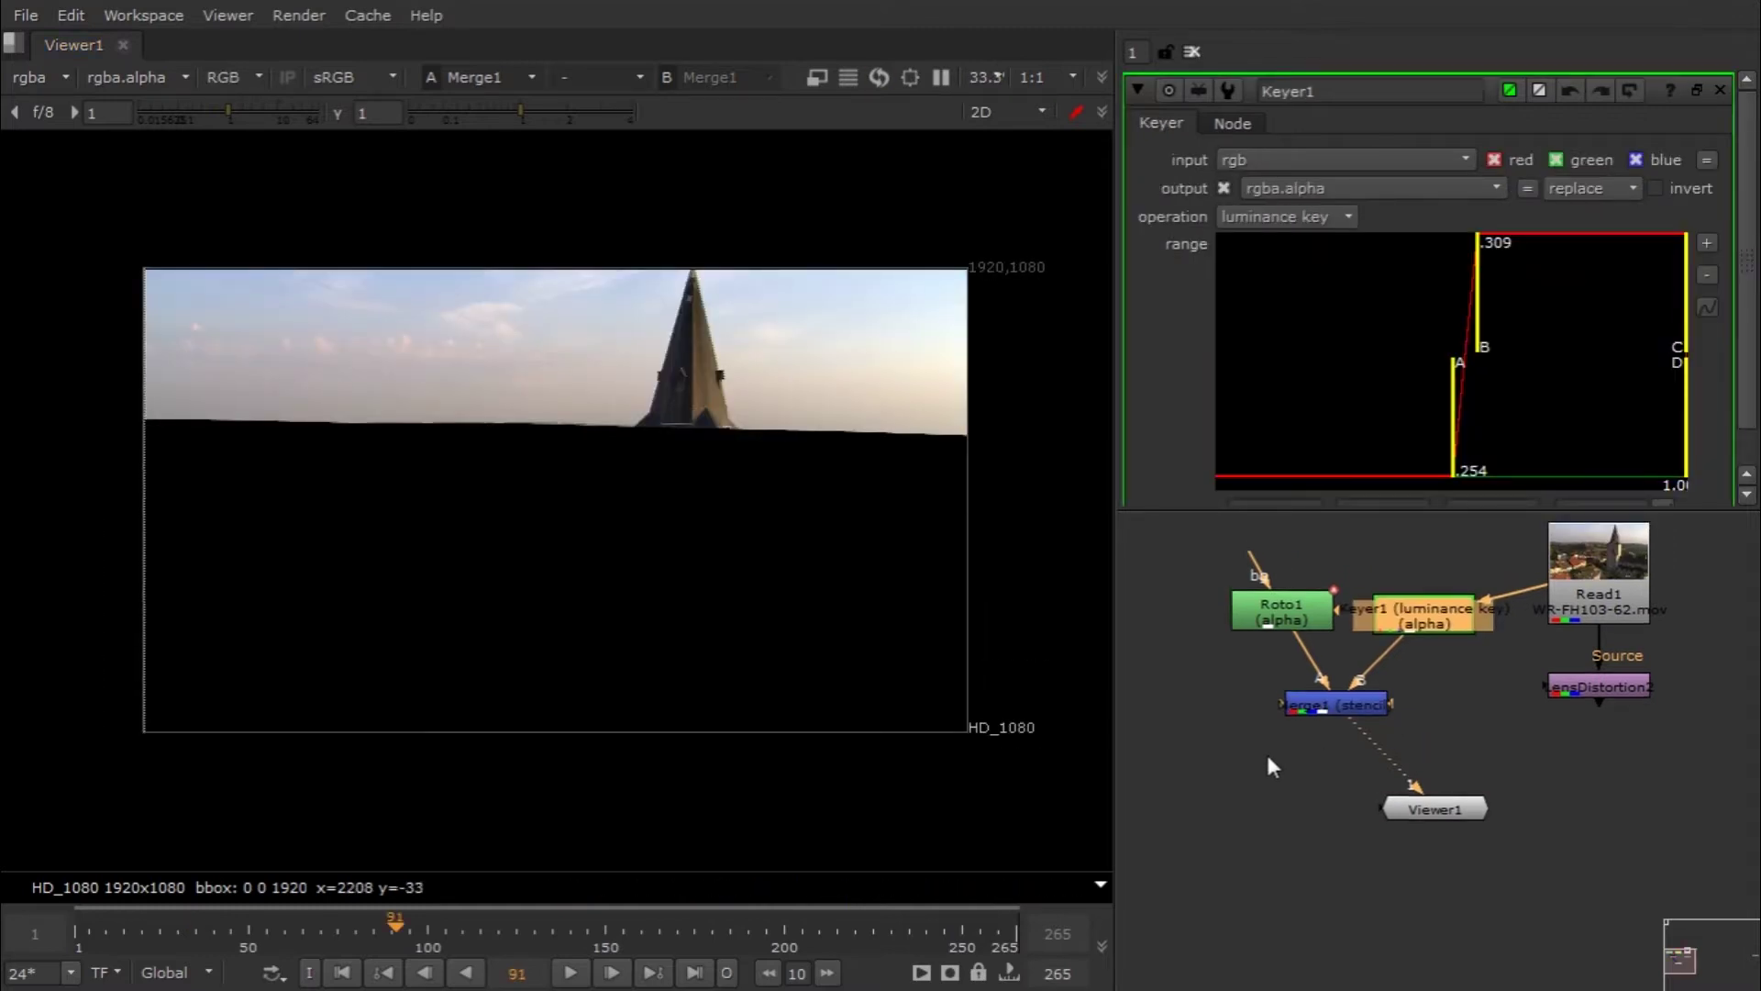
{"action": "key", "text": "a"}
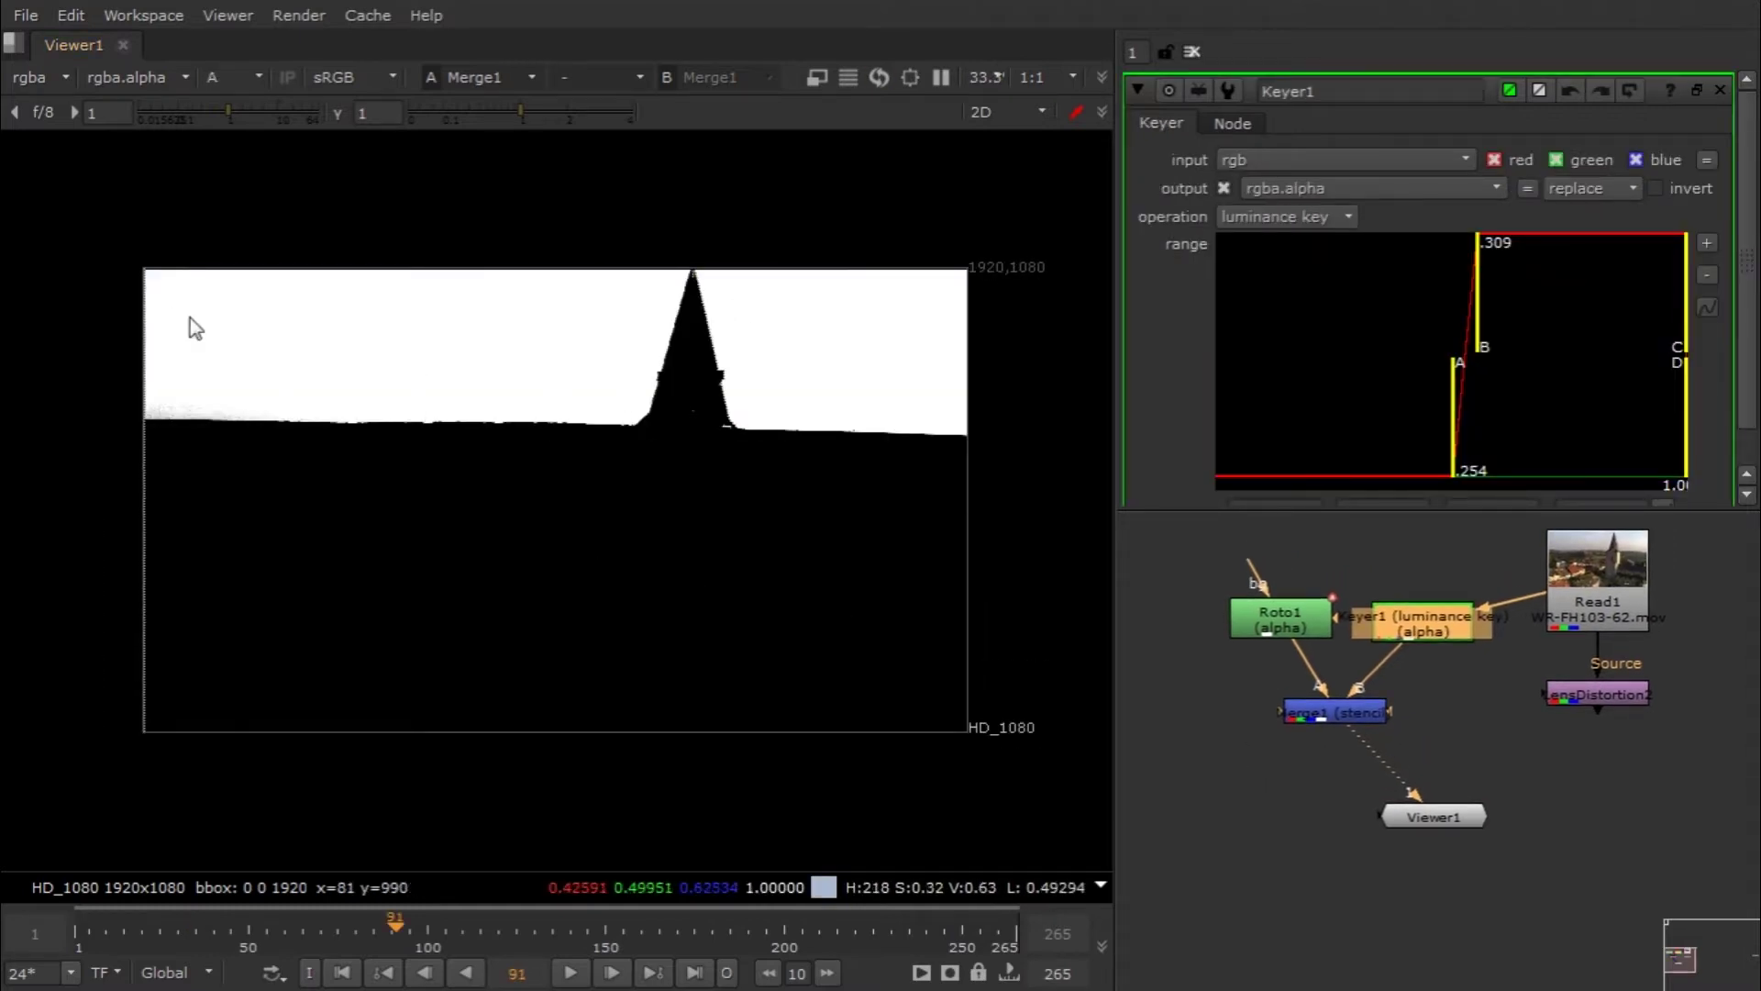
Step: Move Viewer1 down-right and reconnect it to LensDistortion2, showing the colour image
{"action": "middle_click_drag", "start_coordinate": [1512, 711], "coordinate": [1460, 708]}
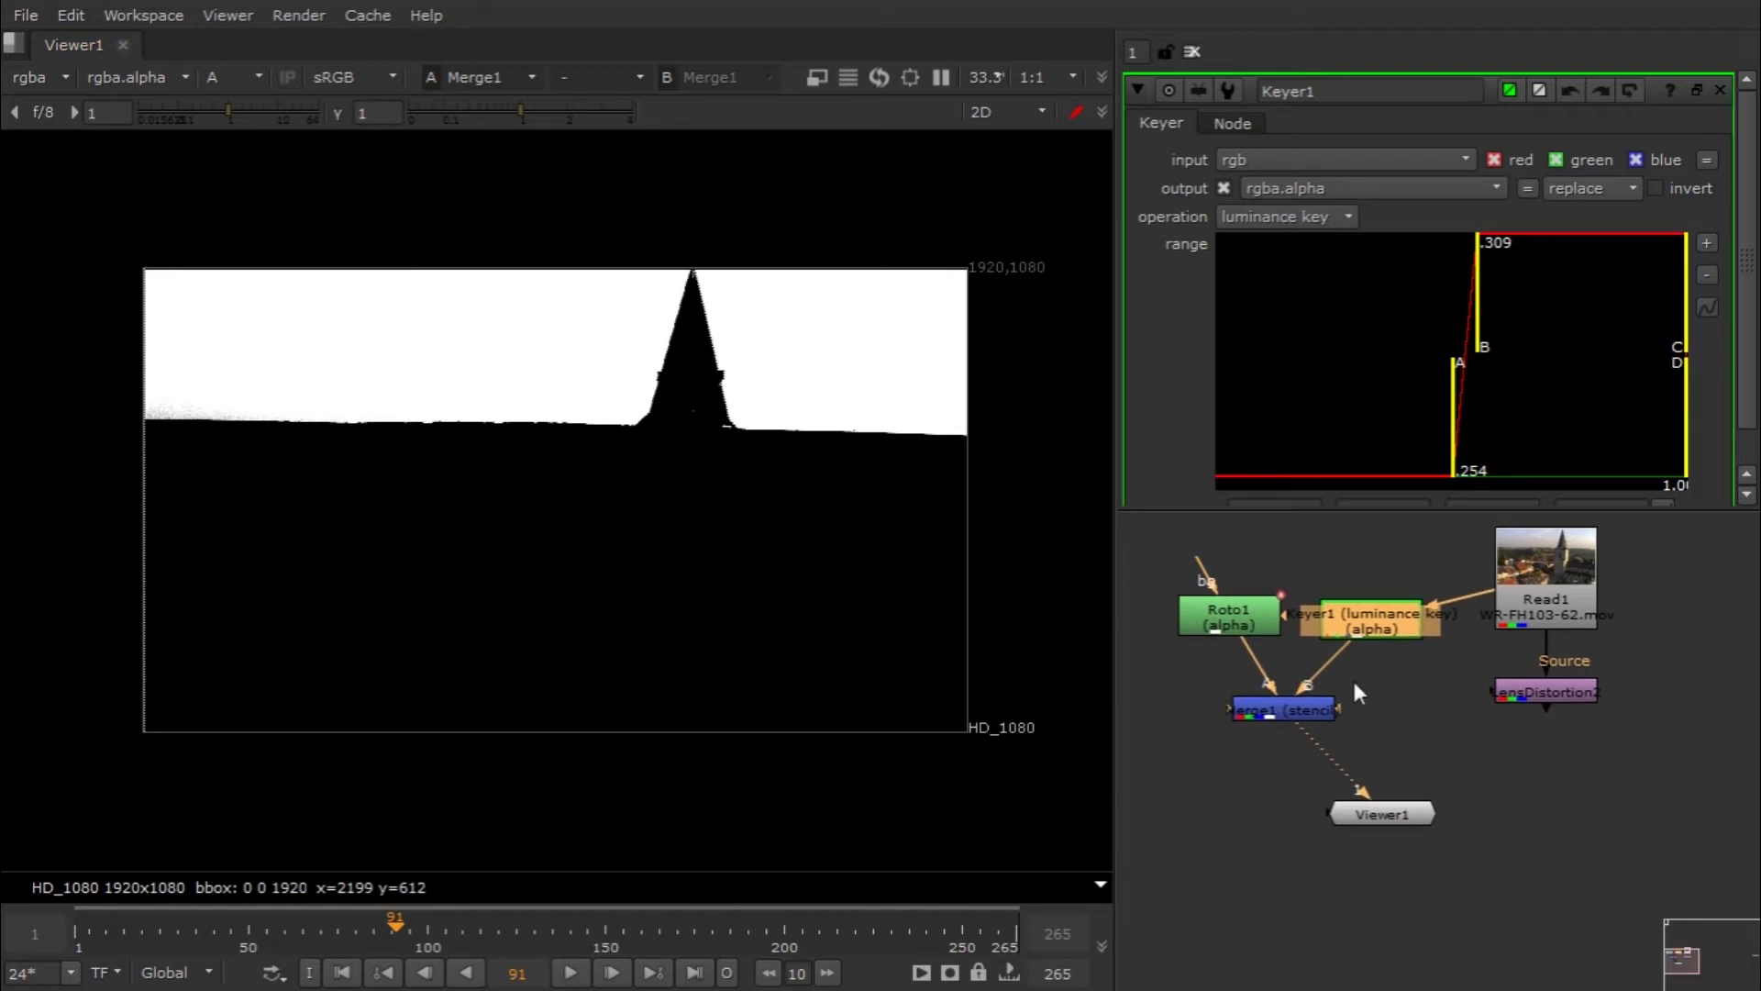
{"action": "left_click_drag", "start_coordinate": [1388, 811], "coordinate": [1558, 831]}
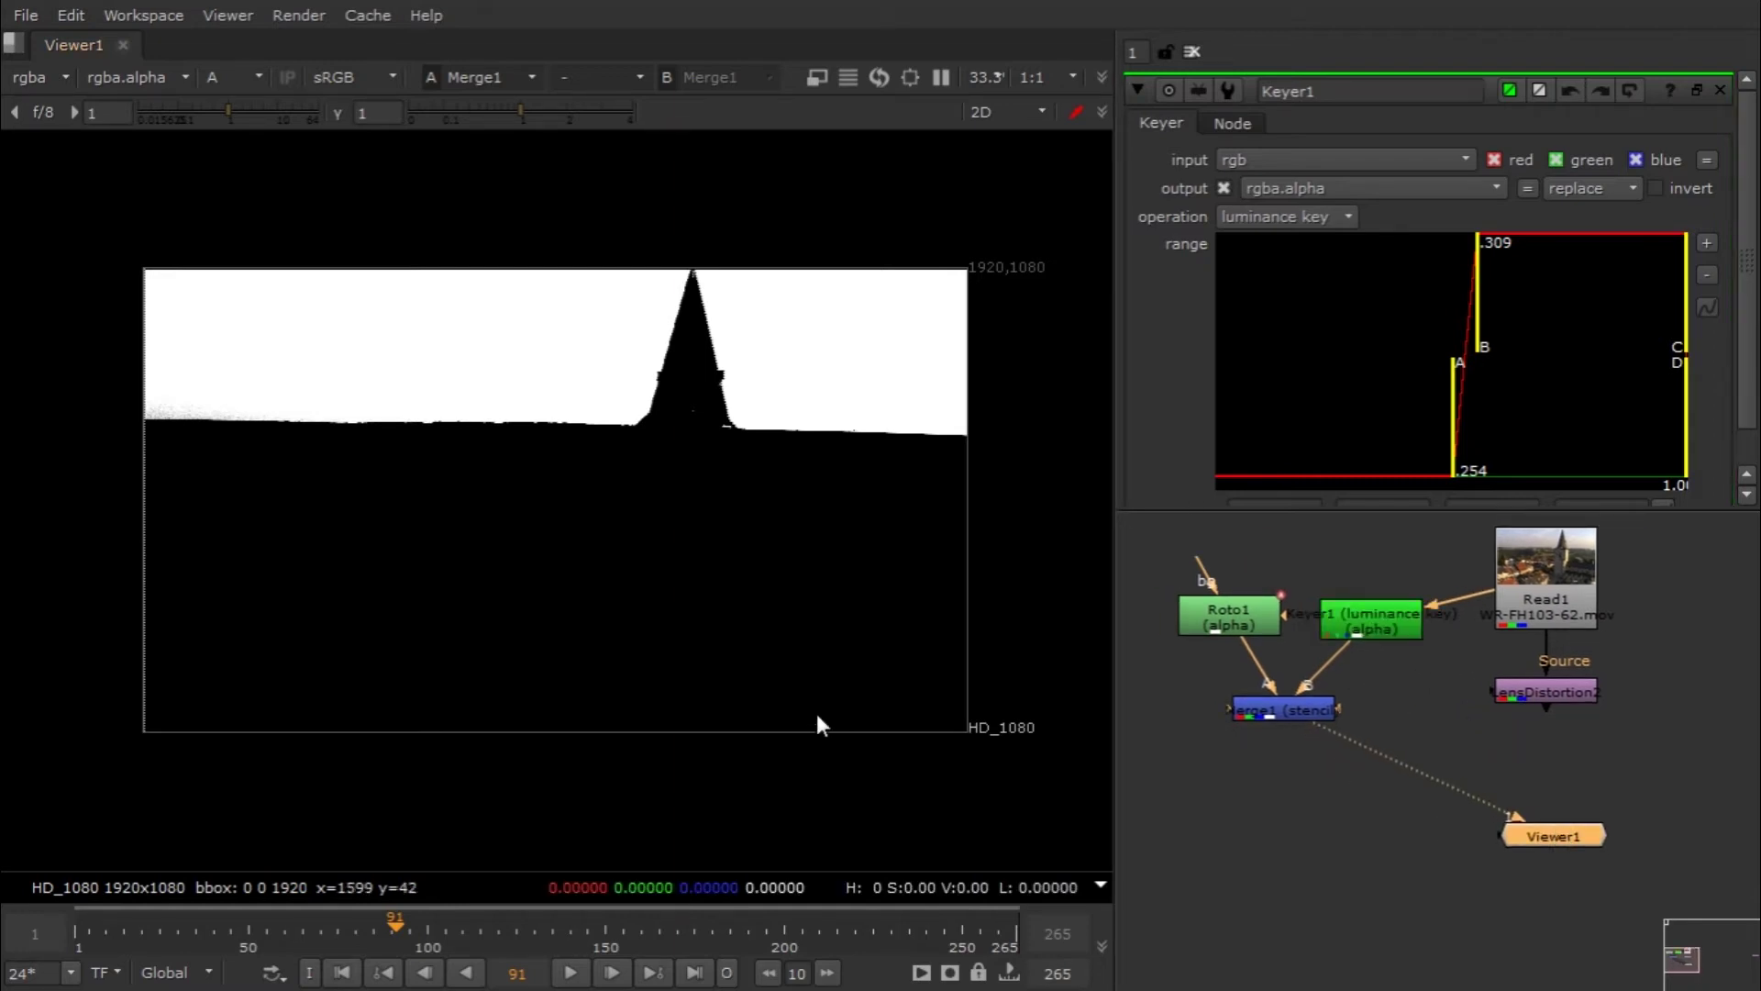
{"action": "key", "text": "a"}
{"action": "left_click_drag", "start_coordinate": [1329, 738], "coordinate": [1303, 713]}
Step: Tidy the node graph, aligning LensDistortion2 with Merge1 and moving Keyer1, Roto1 and Read1
{"action": "double_click", "coordinate": [1533, 691]}
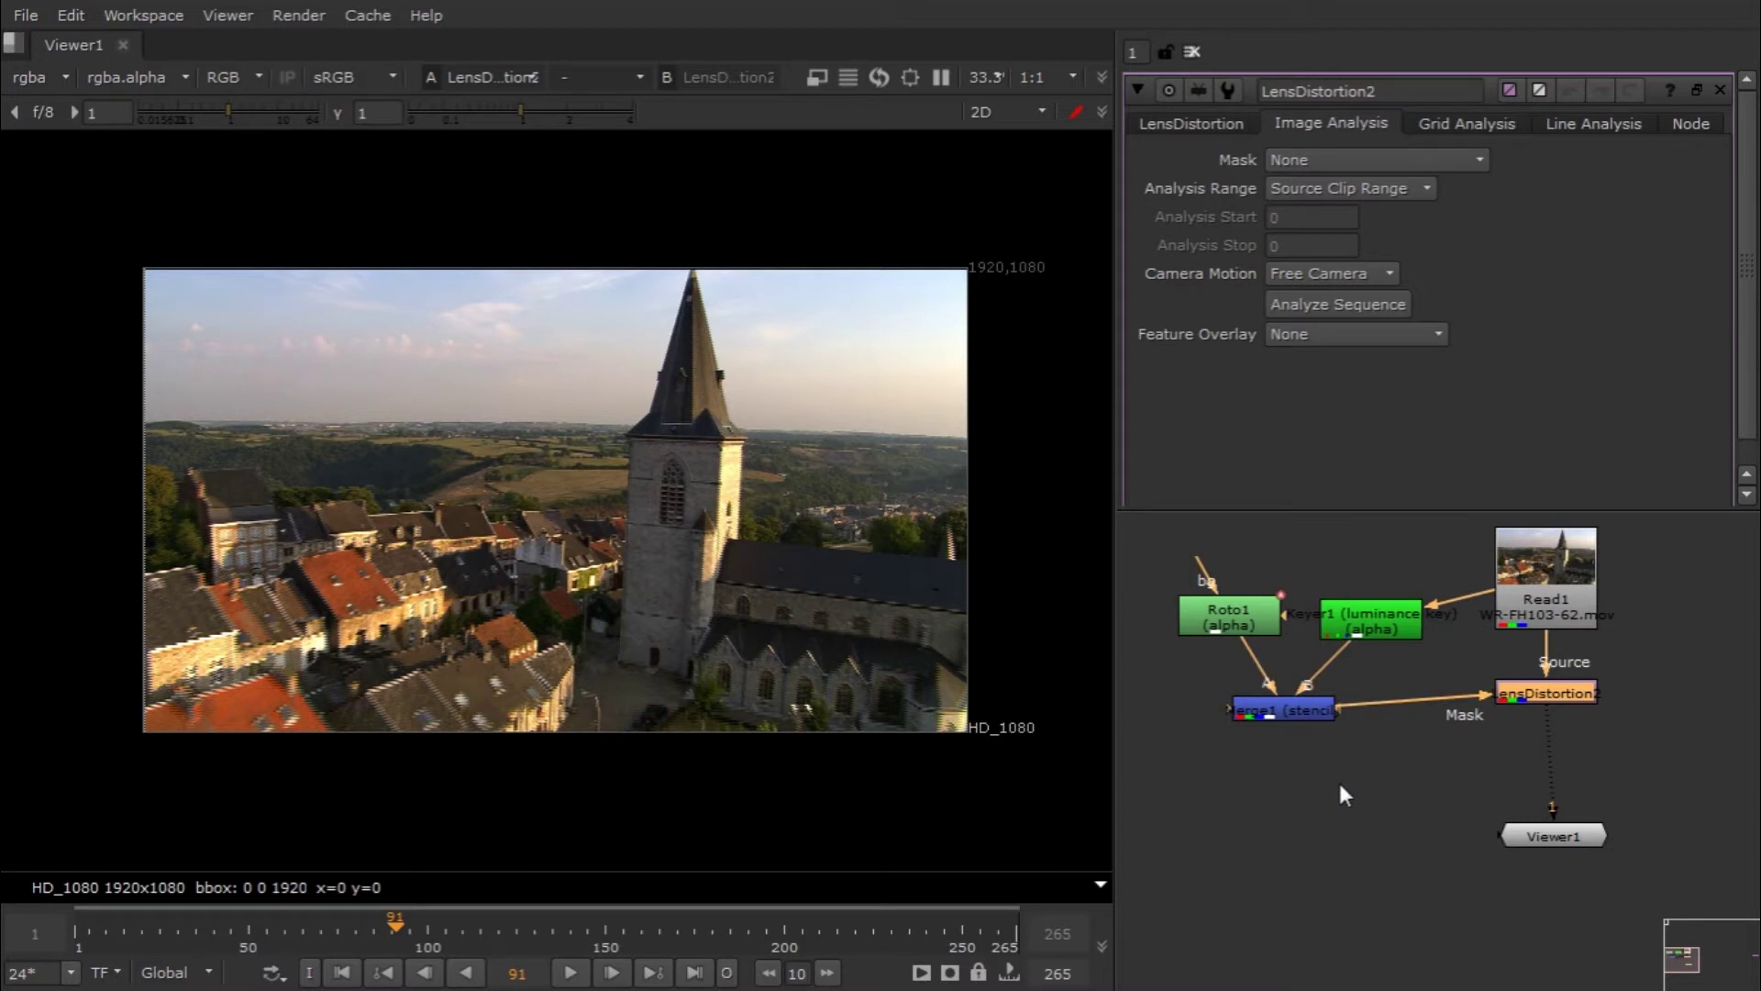
{"action": "middle_click_drag", "start_coordinate": [1424, 777], "coordinate": [1344, 782]}
{"action": "left_click_drag", "start_coordinate": [1468, 701], "coordinate": [1470, 719]}
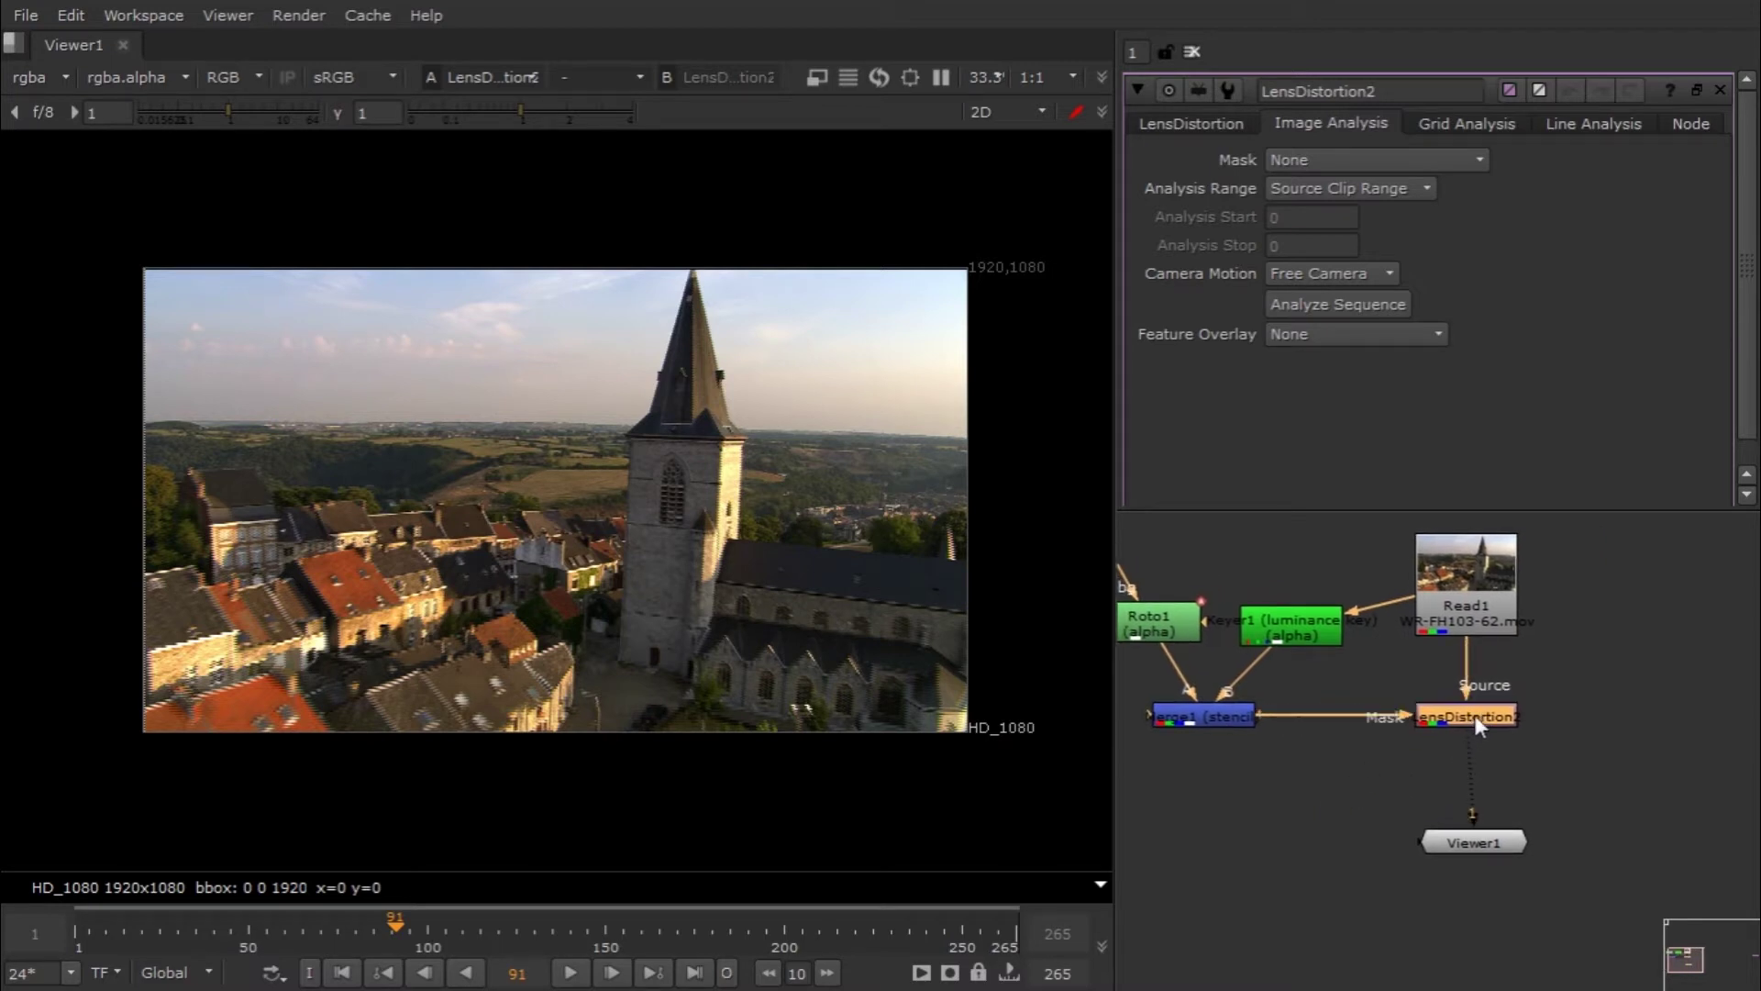
{"action": "left_click_drag", "start_coordinate": [1314, 631], "coordinate": [1281, 591]}
{"action": "left_click_drag", "start_coordinate": [1161, 626], "coordinate": [1148, 590]}
{"action": "mouse_move", "coordinate": [1203, 715]}
{"action": "left_mouse_down"}
{"action": "mouse_move", "coordinate": [1176, 718]}
{"action": "mouse_move", "coordinate": [1225, 719]}
{"action": "left_mouse_up"}
{"action": "left_click_drag", "start_coordinate": [1226, 719], "coordinate": [1204, 716]}
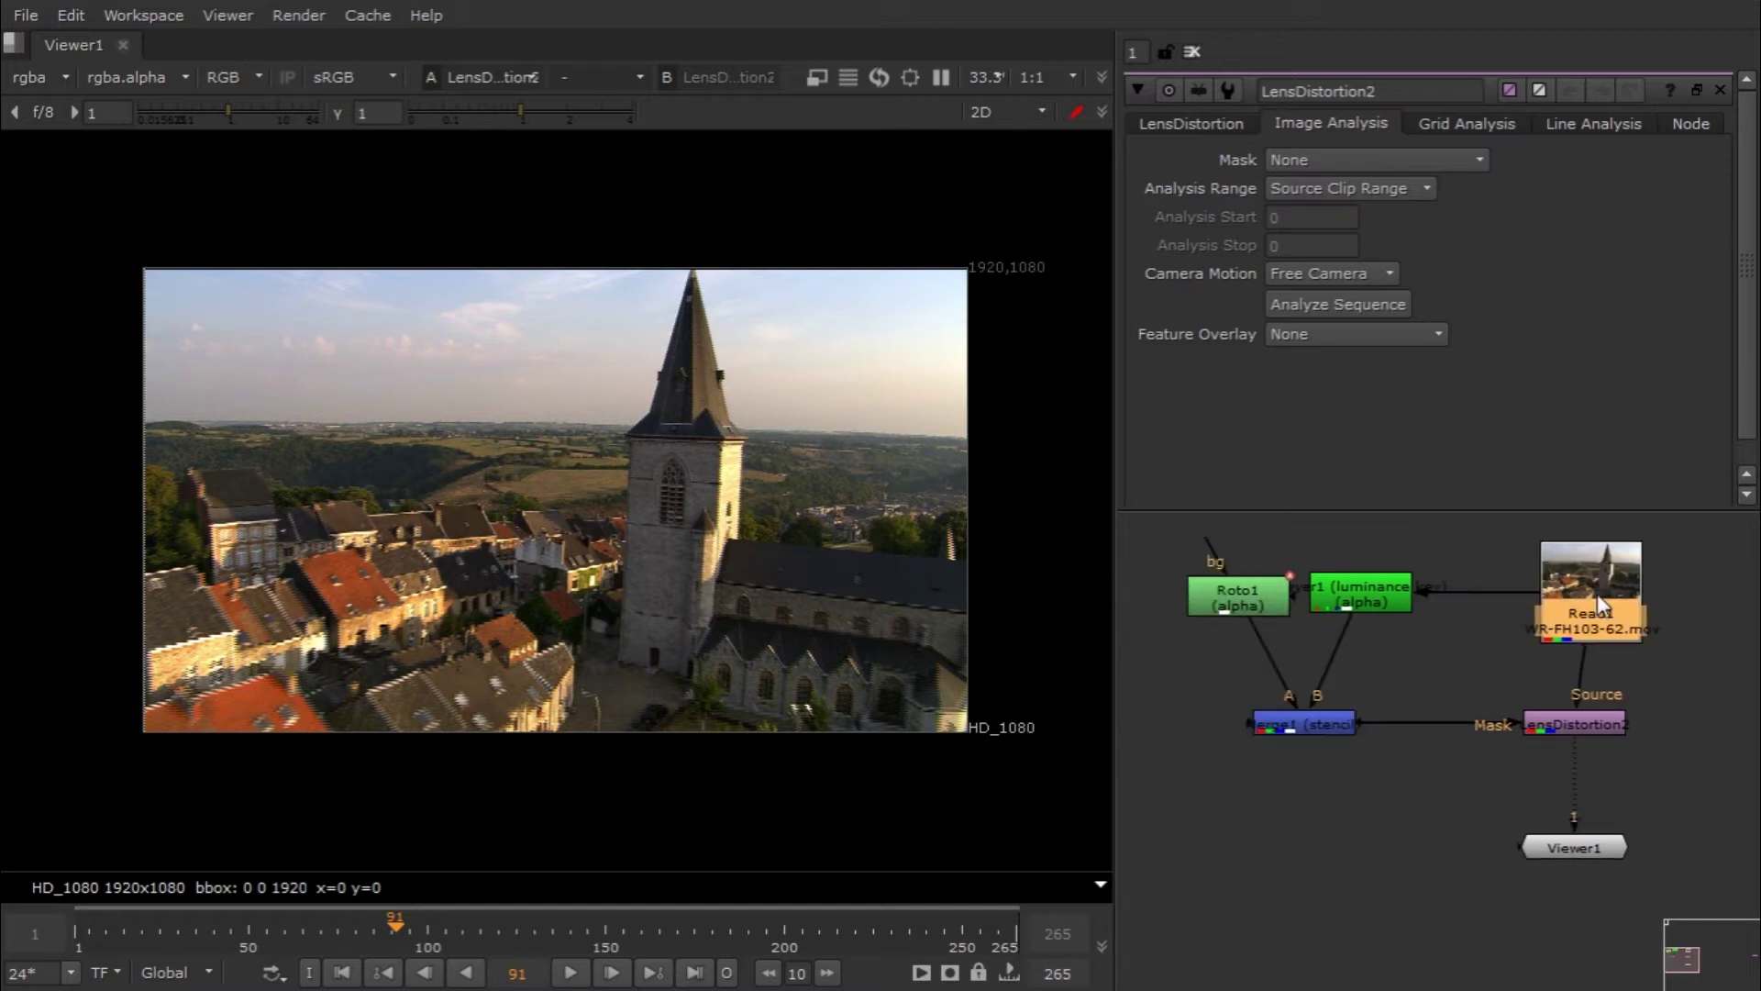
{"action": "left_click_drag", "start_coordinate": [1596, 592], "coordinate": [1581, 593]}
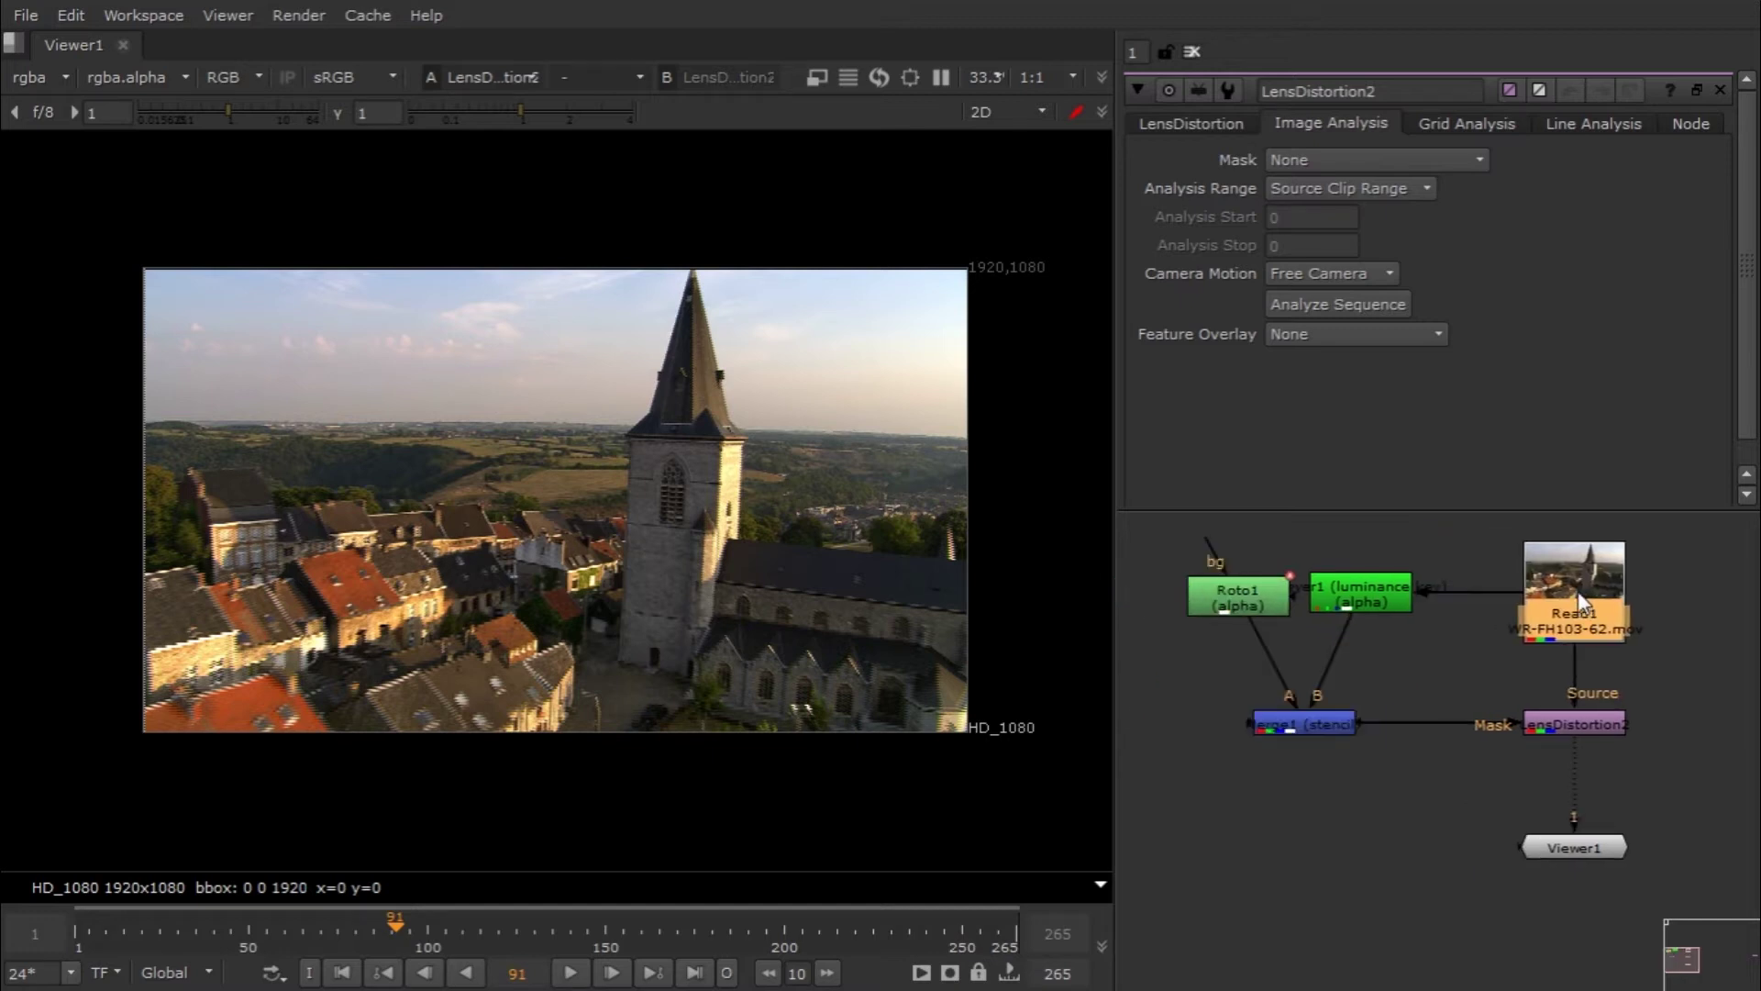
{"action": "left_click", "coordinate": [1684, 693]}
{"action": "left_click", "coordinate": [1566, 717]}
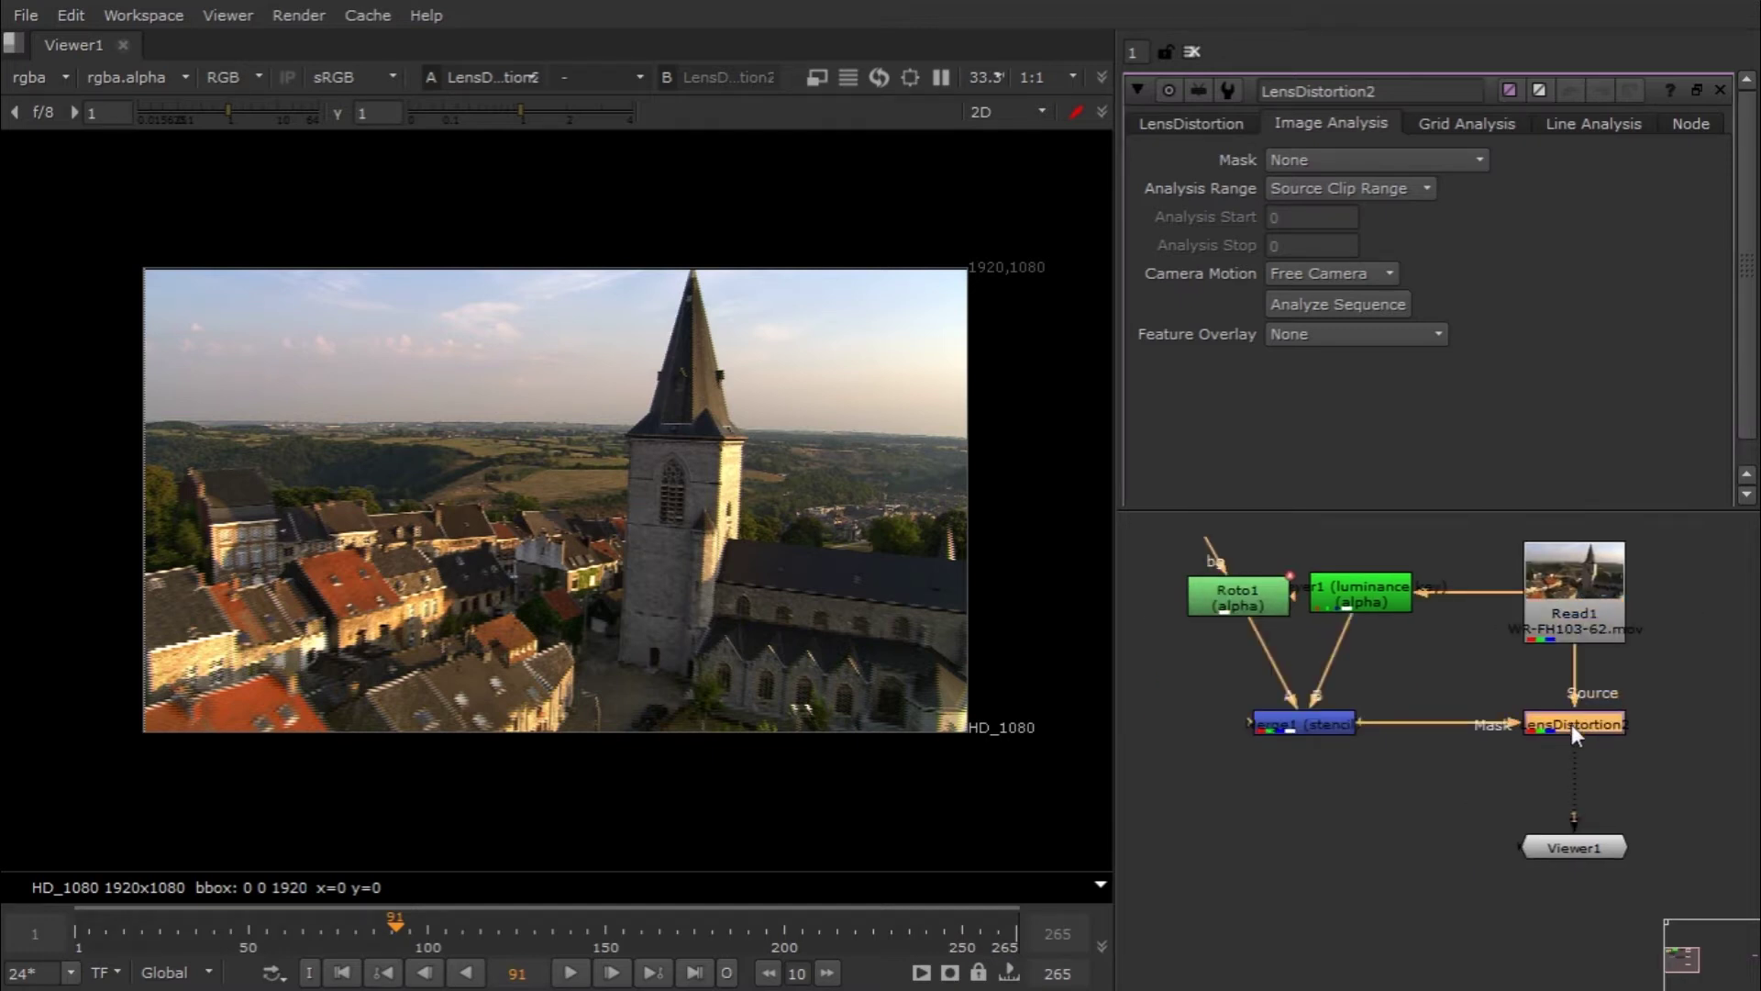
Step: At frame 4, set LensDistortion2's mask to Mask Alpha and analyse the whole sequence
{"action": "left_click", "coordinate": [91, 922]}
{"action": "left_click_drag", "start_coordinate": [92, 922], "coordinate": [86, 922]}
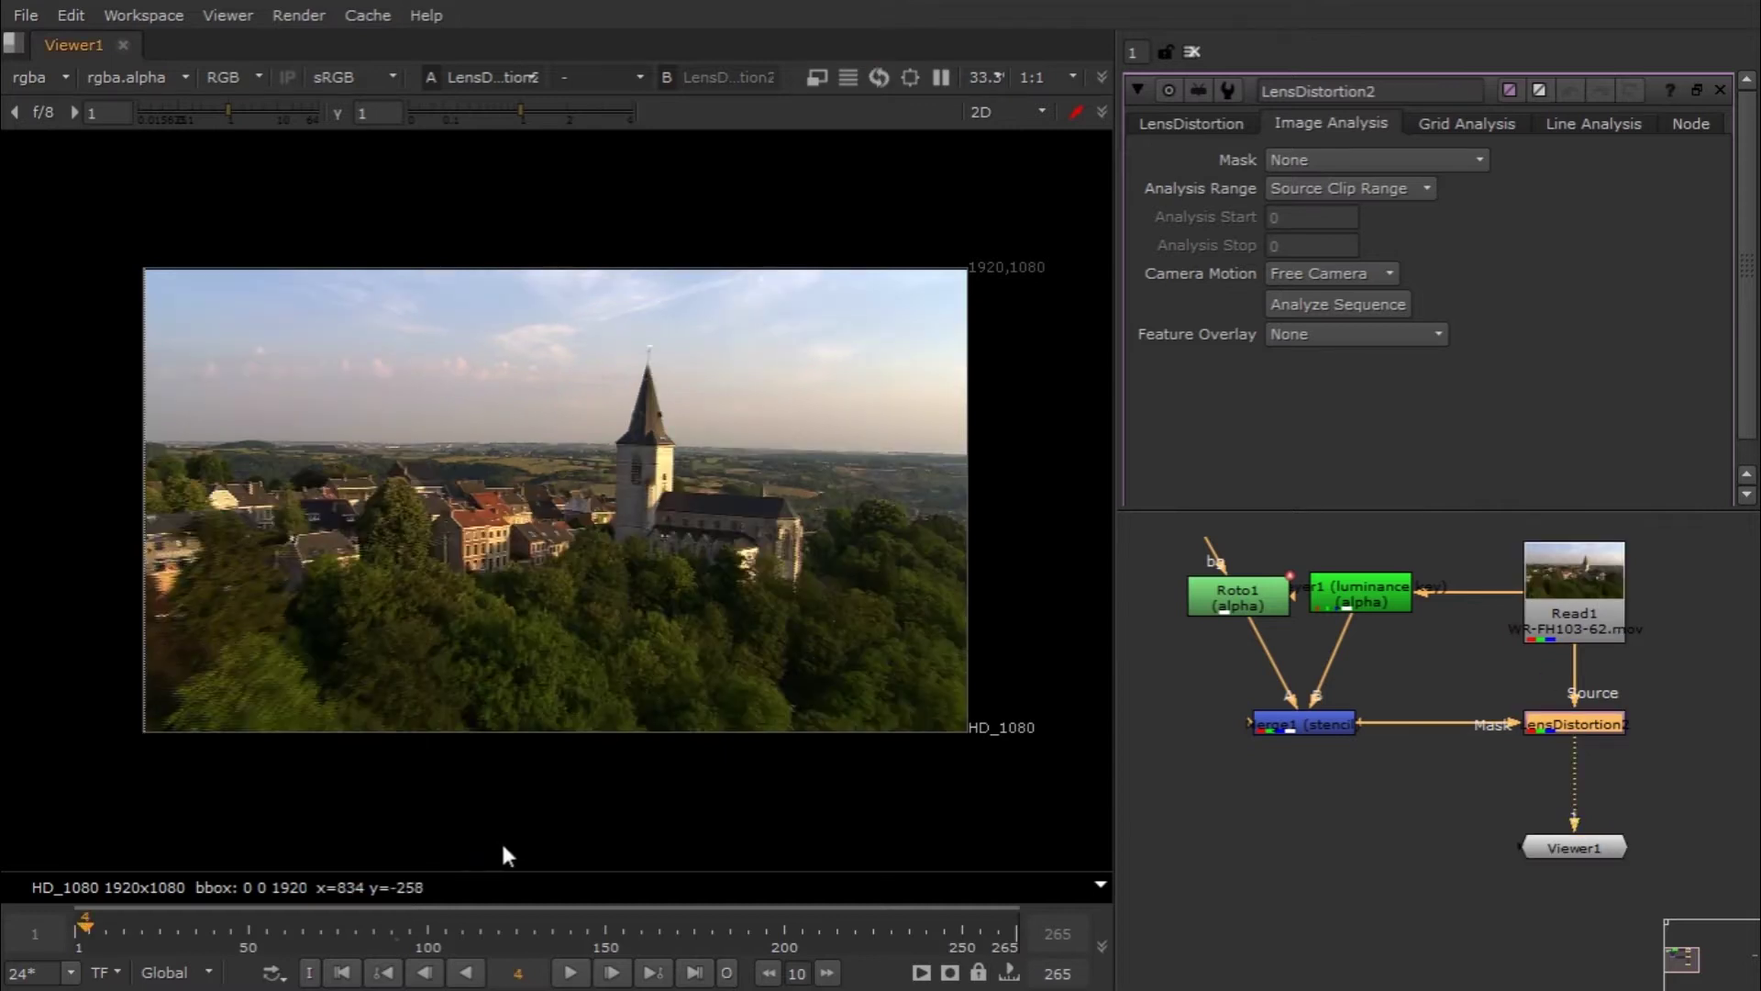
{"action": "left_click", "coordinate": [1337, 305]}
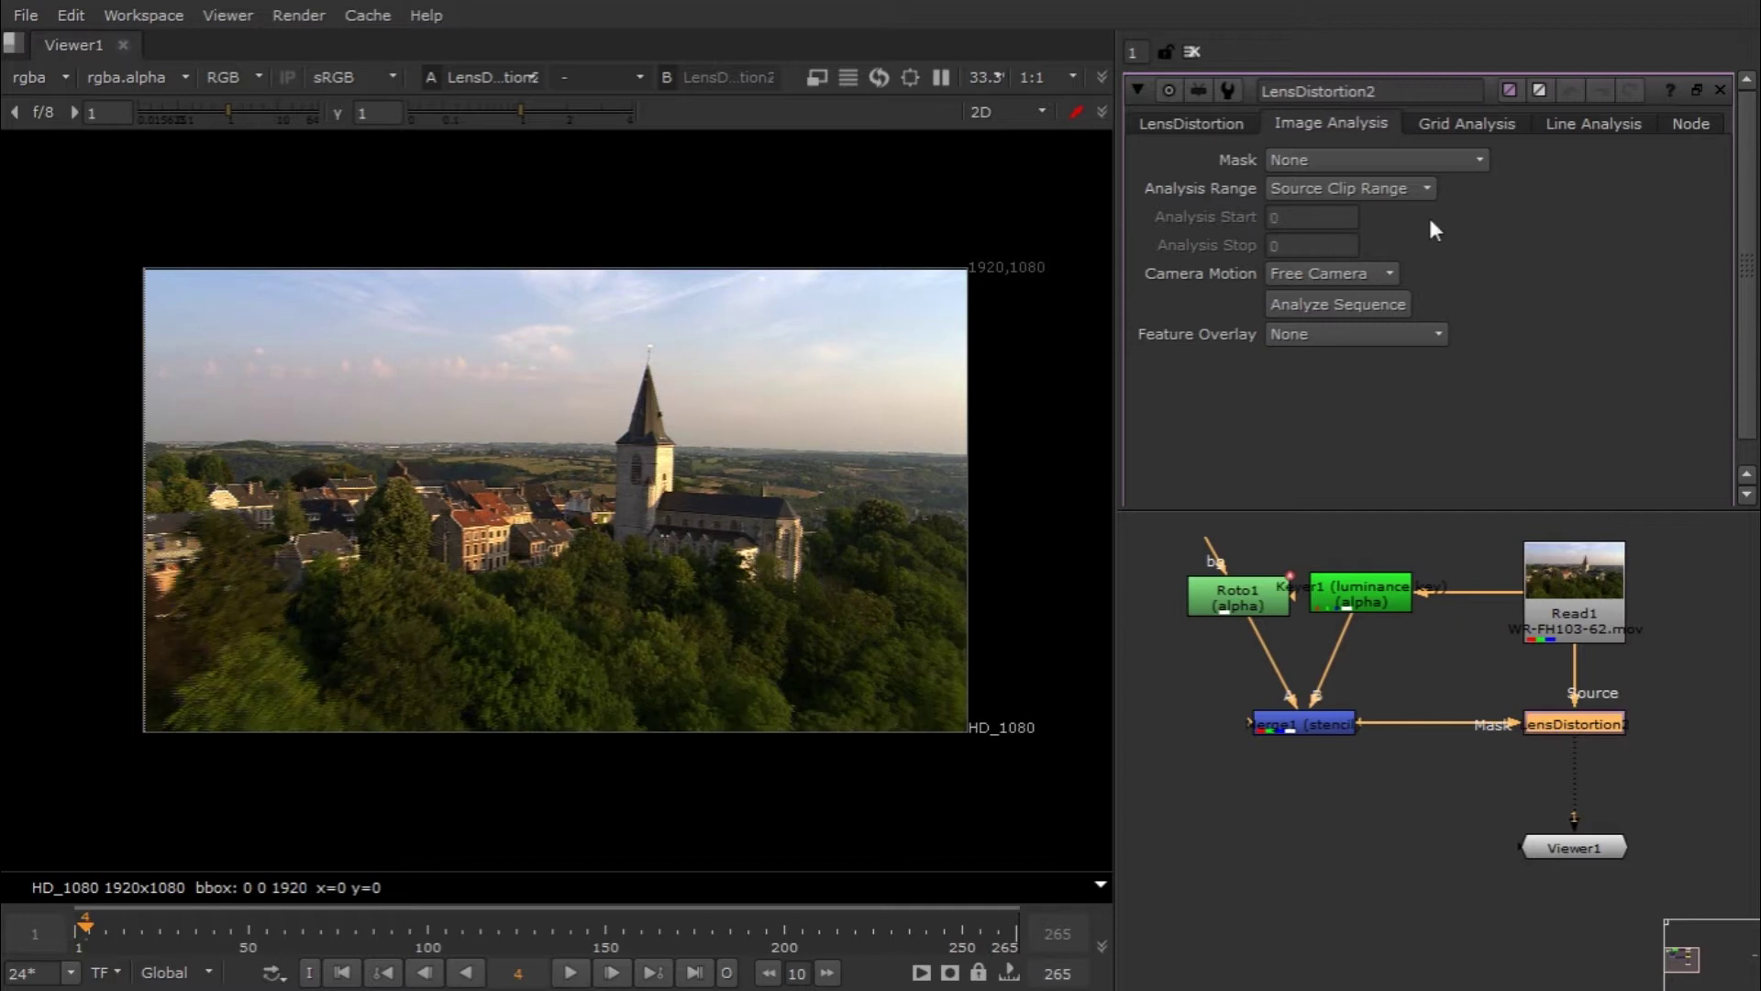
{"action": "left_click", "coordinate": [1387, 161]}
{"action": "left_click", "coordinate": [1459, 282]}
{"action": "left_click", "coordinate": [1358, 305]}
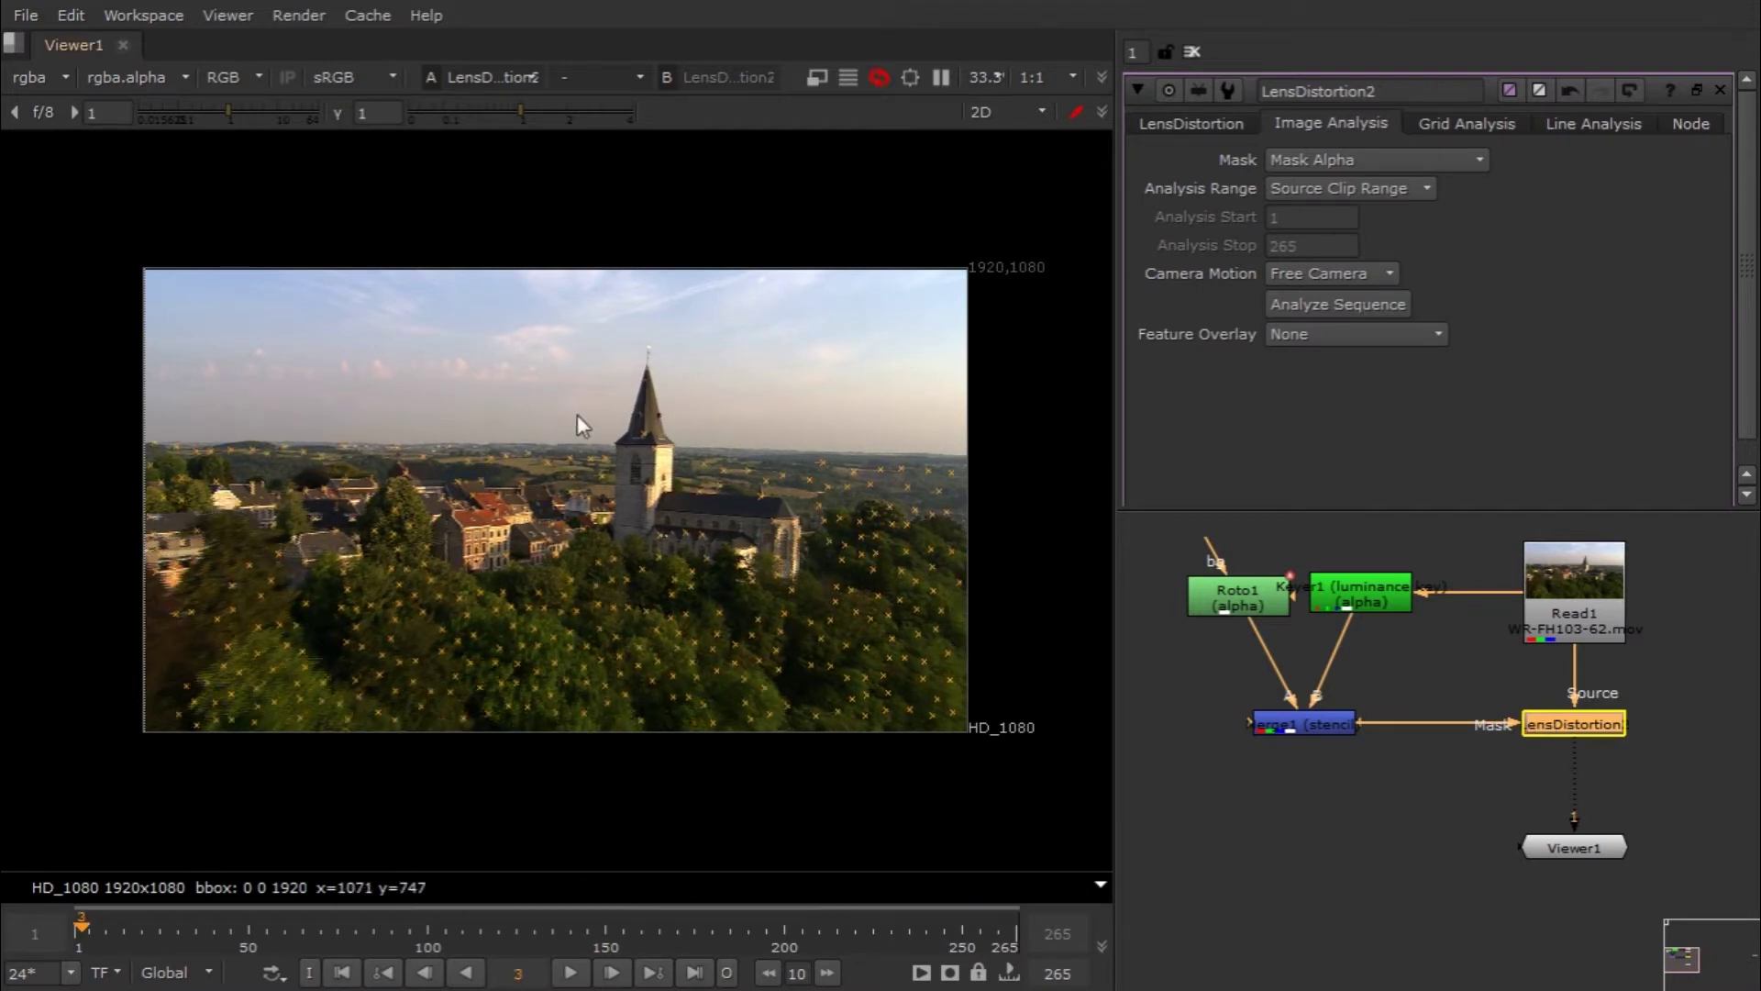
Step: Let the lens distortion analysis finish, then marquee-select the LensDistortion1 node
{"action": "left_click_drag", "start_coordinate": [719, 404], "coordinate": [731, 568]}
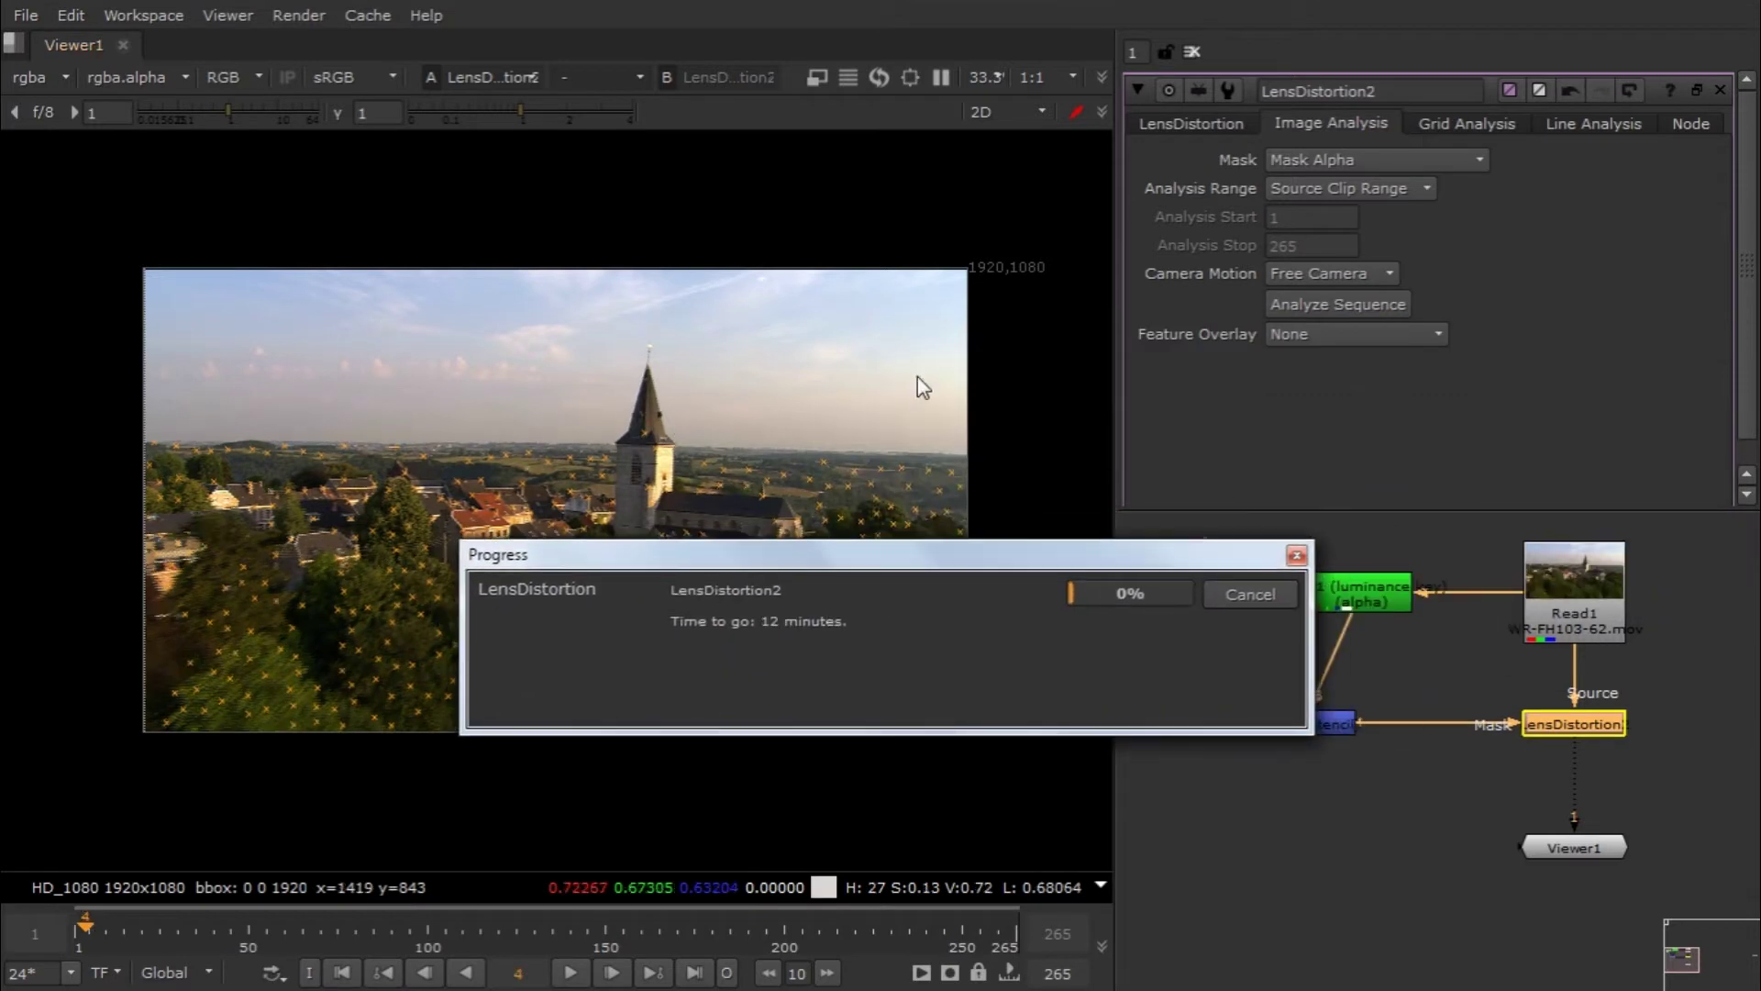
{"action": "left_click_drag", "start_coordinate": [607, 559], "coordinate": [910, 507]}
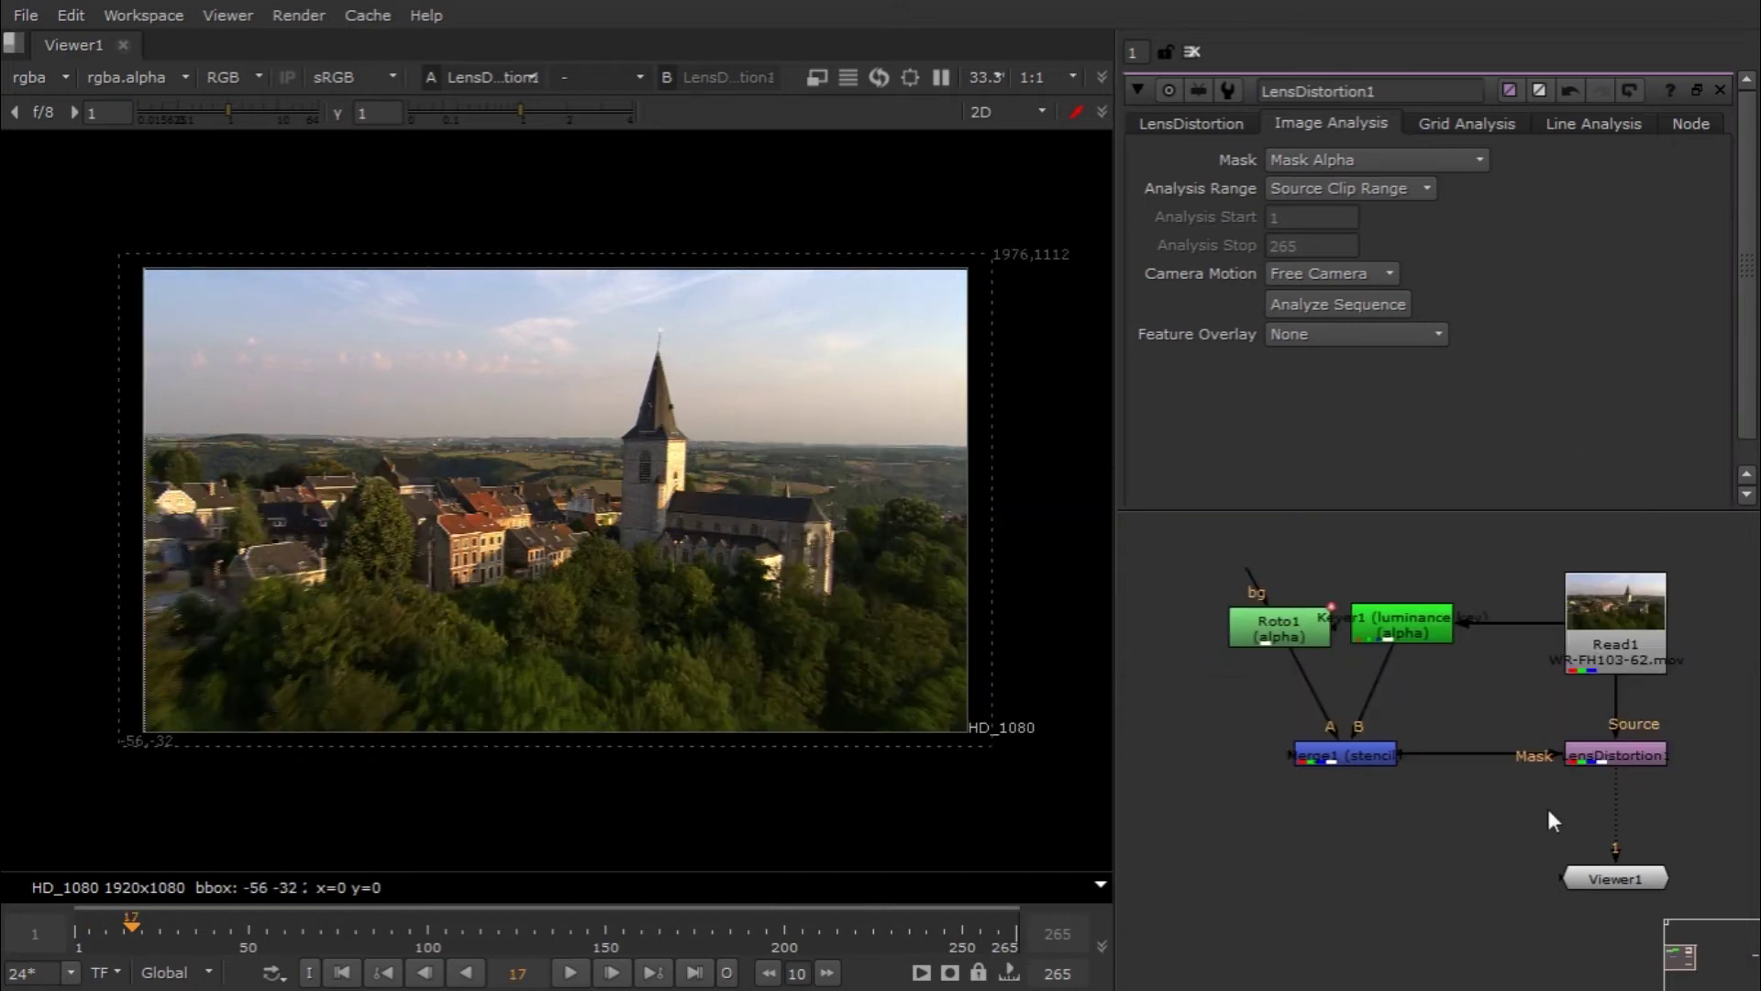
{"action": "left_click_drag", "start_coordinate": [1554, 809], "coordinate": [1675, 749]}
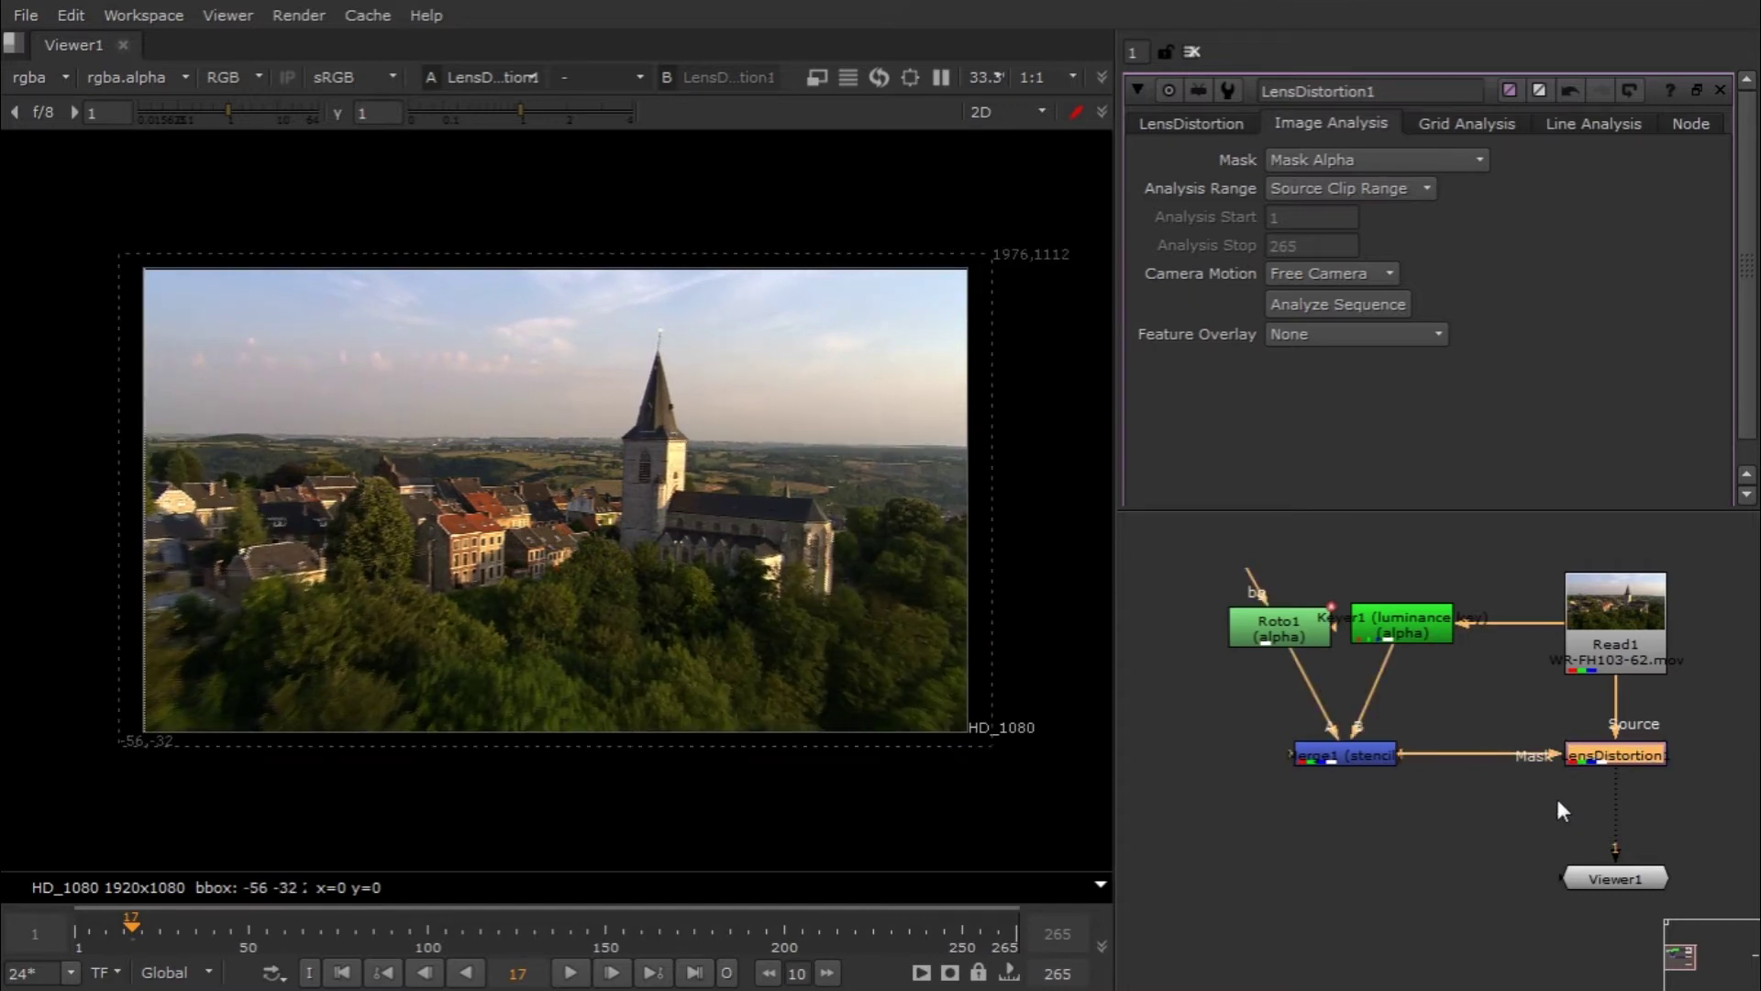
Step: Pan the graph and push the Viewer node down to make room below LensDistortion1
{"action": "middle_click_drag", "start_coordinate": [1557, 799], "coordinate": [1551, 733]}
{"action": "left_click", "coordinate": [1474, 819]}
{"action": "left_click_drag", "start_coordinate": [1570, 780], "coordinate": [1570, 853]}
{"action": "middle_click_drag", "start_coordinate": [1538, 679], "coordinate": [1516, 752]}
Step: Insert a CameraTracker node below LensDistortion1 using the 'cam' node search
{"action": "left_click", "coordinate": [1571, 732]}
{"action": "key", "text": "Tab"}
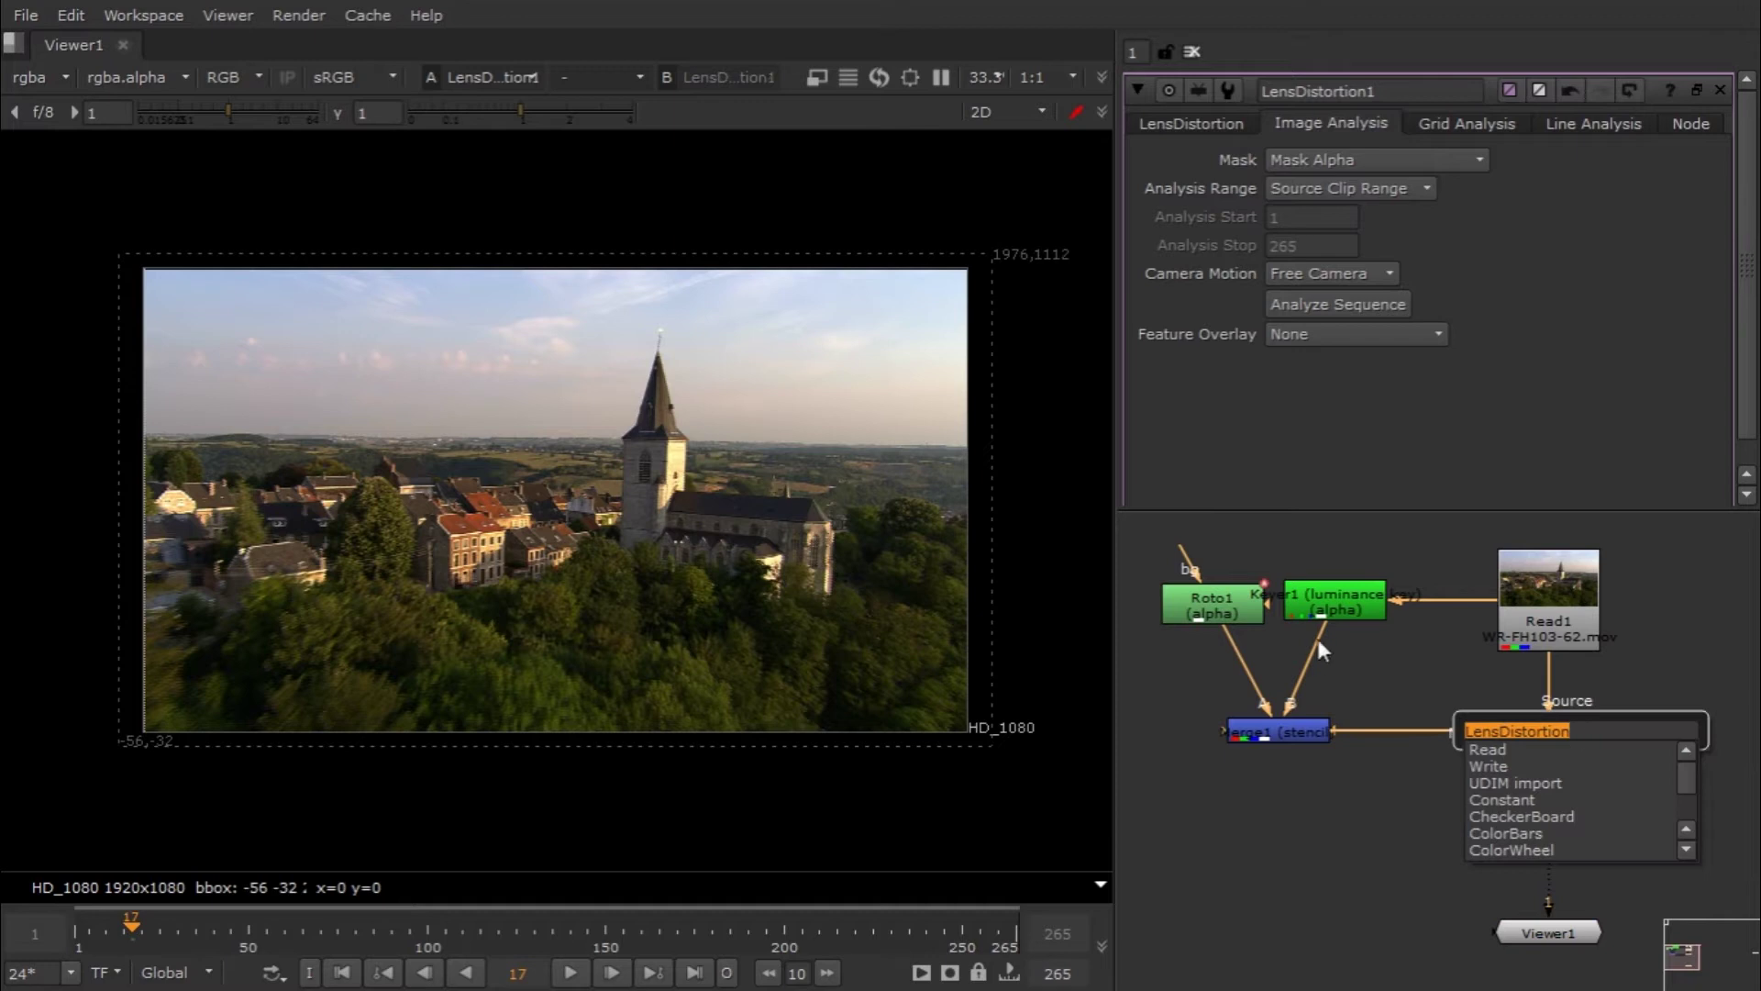
{"action": "type", "text": "cam"}
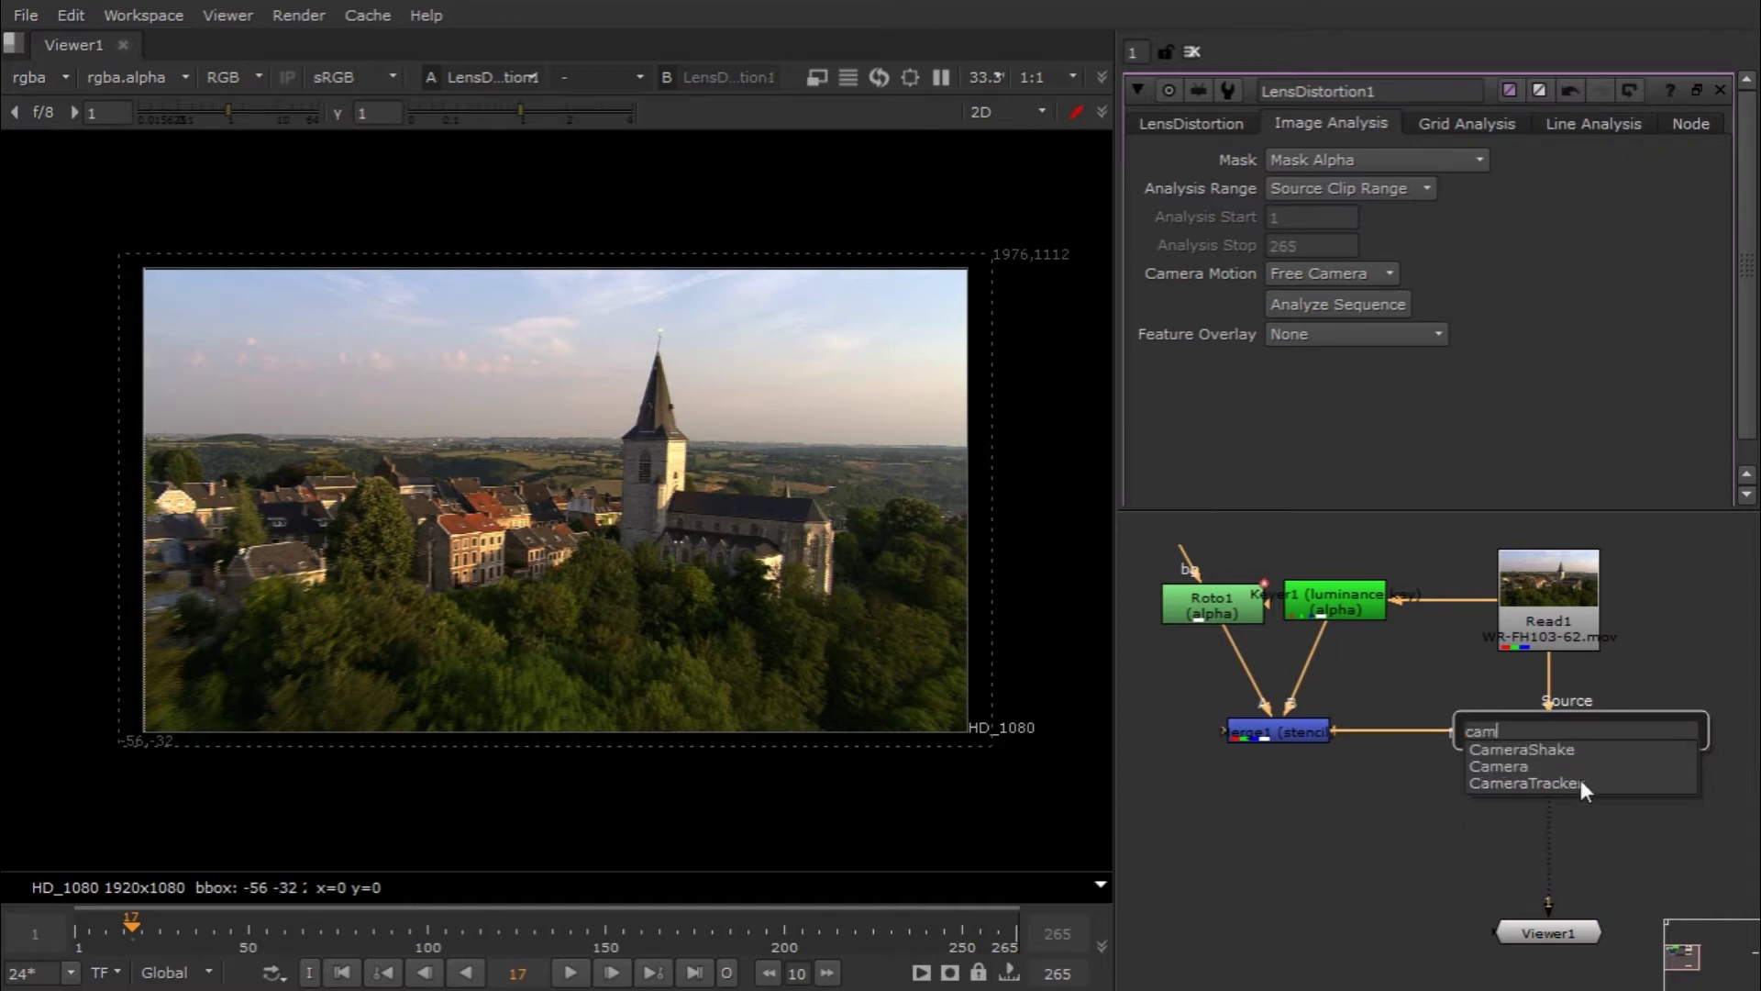
{"action": "left_click", "coordinate": [1579, 781]}
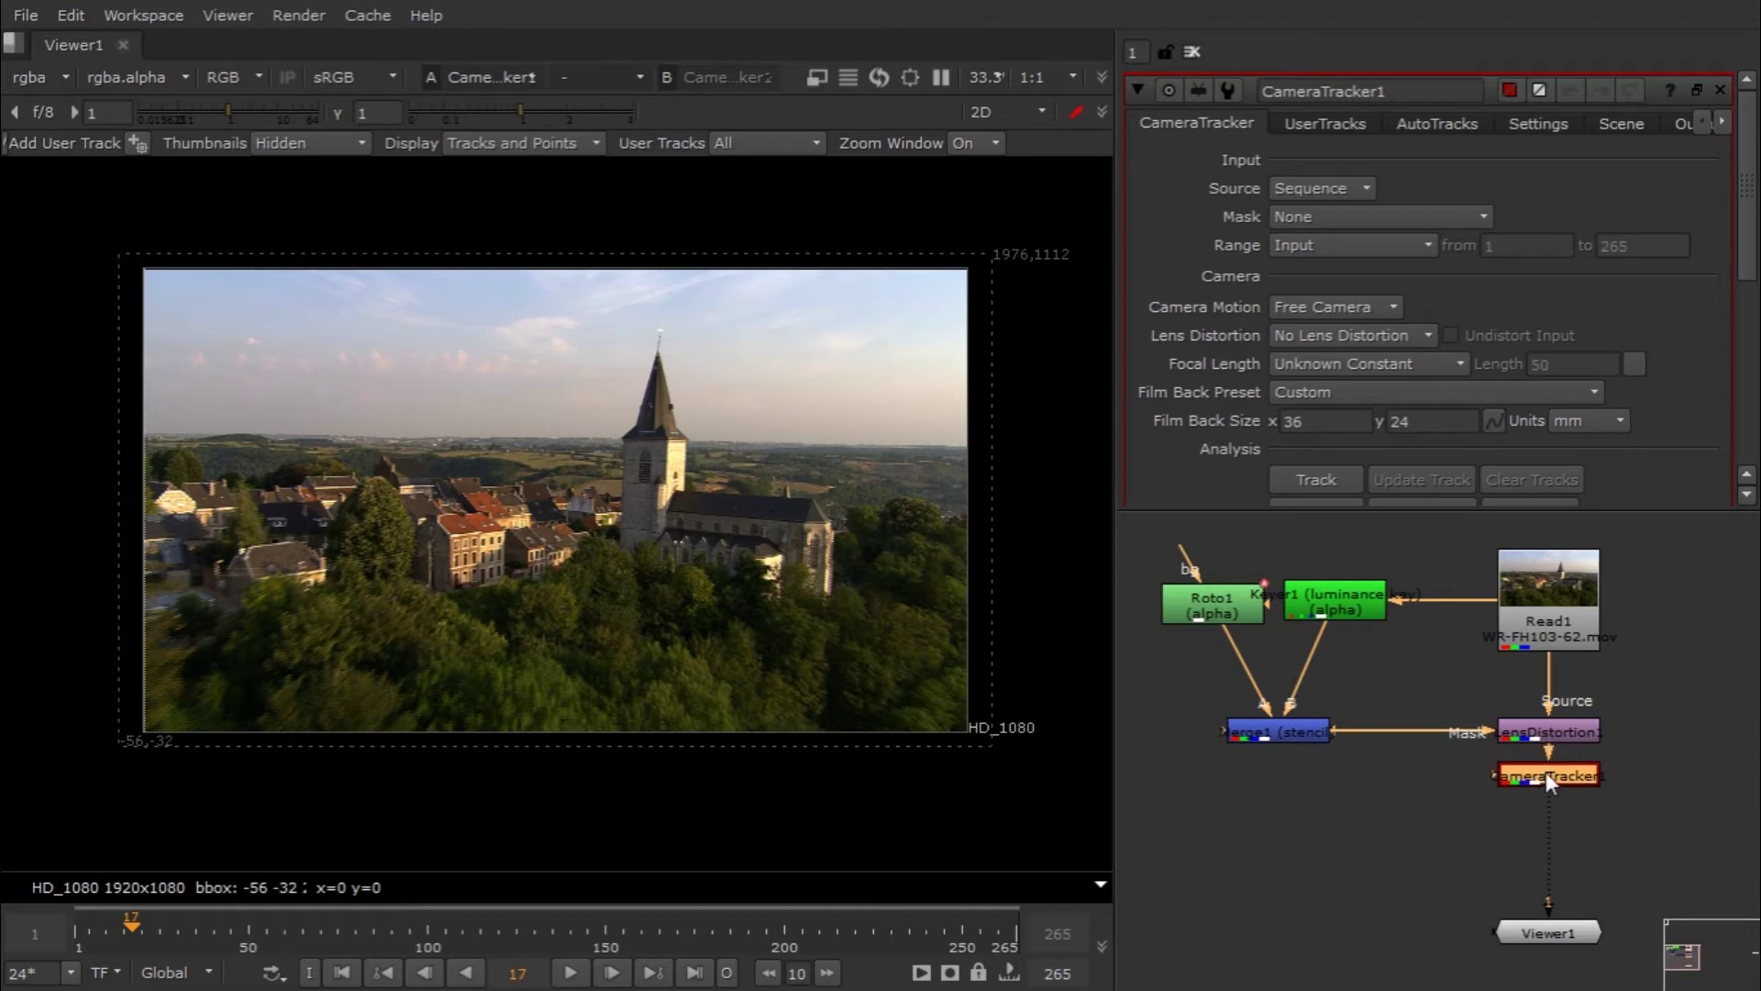
Step: Wire CameraTracker1's mask input to Merge1 and tidy the node layout
{"action": "left_click_drag", "start_coordinate": [1479, 776], "coordinate": [1302, 734]}
{"action": "left_click_drag", "start_coordinate": [1537, 774], "coordinate": [1539, 795]}
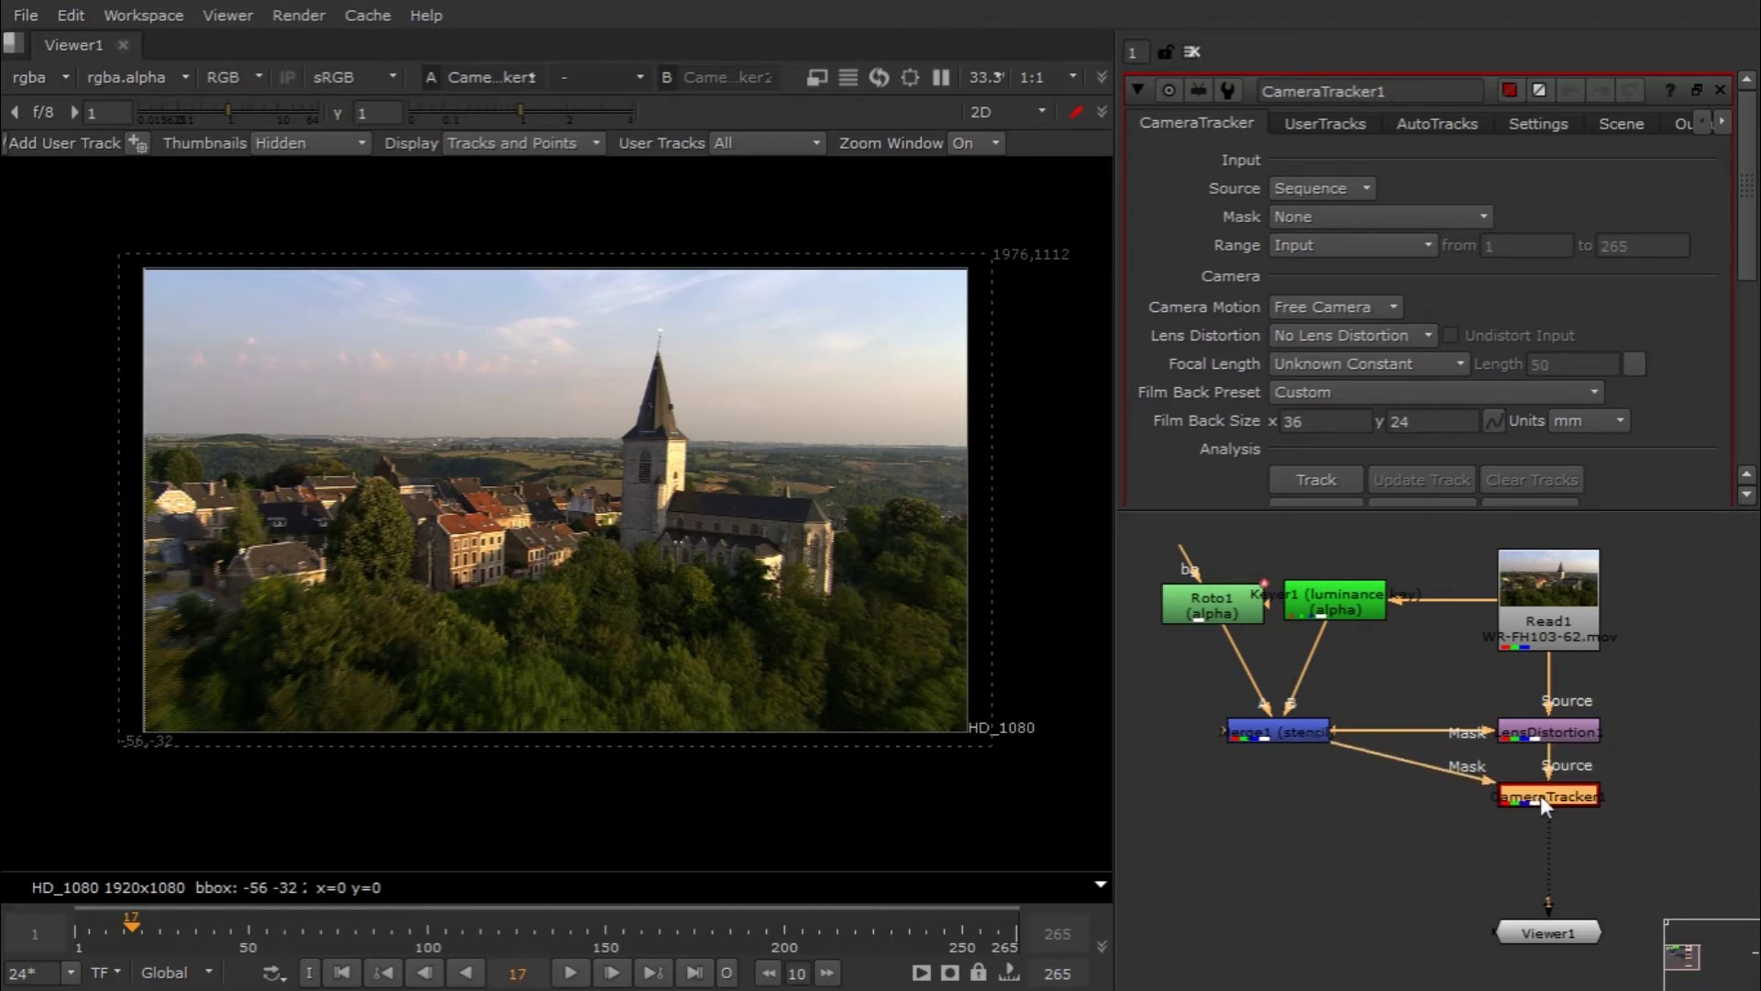
{"action": "left_click_drag", "start_coordinate": [1543, 730], "coordinate": [1547, 708]}
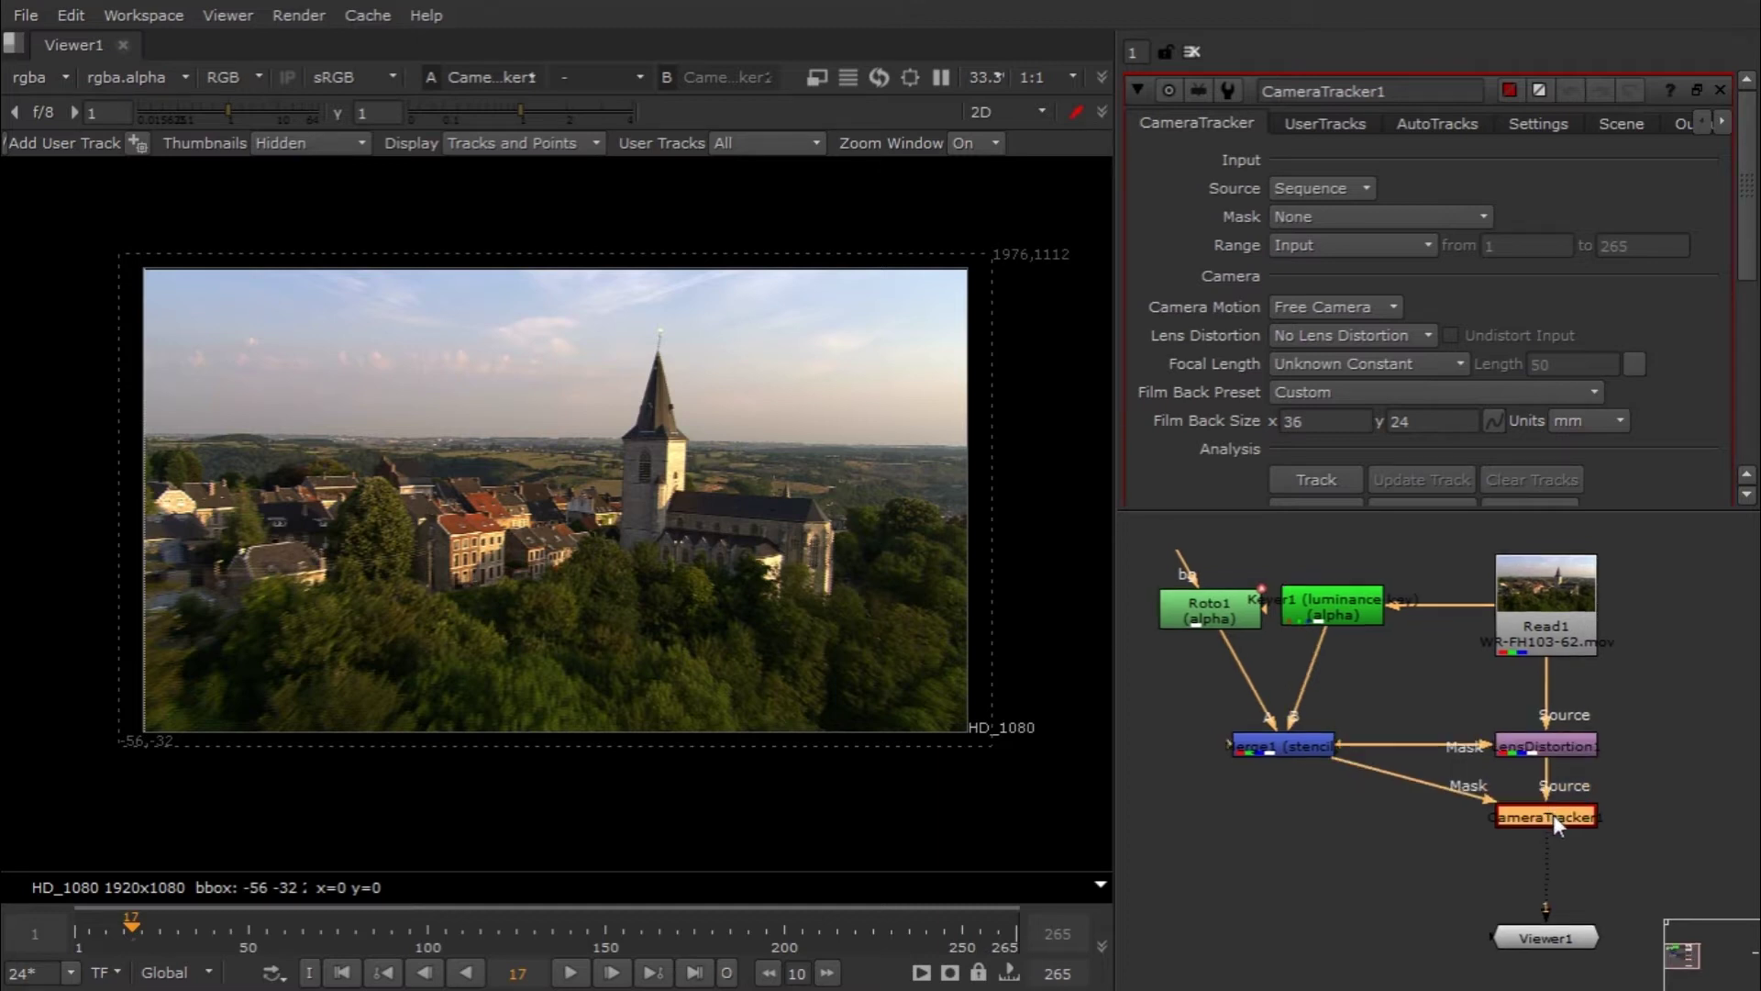
{"action": "left_click_drag", "start_coordinate": [1554, 815], "coordinate": [1554, 812]}
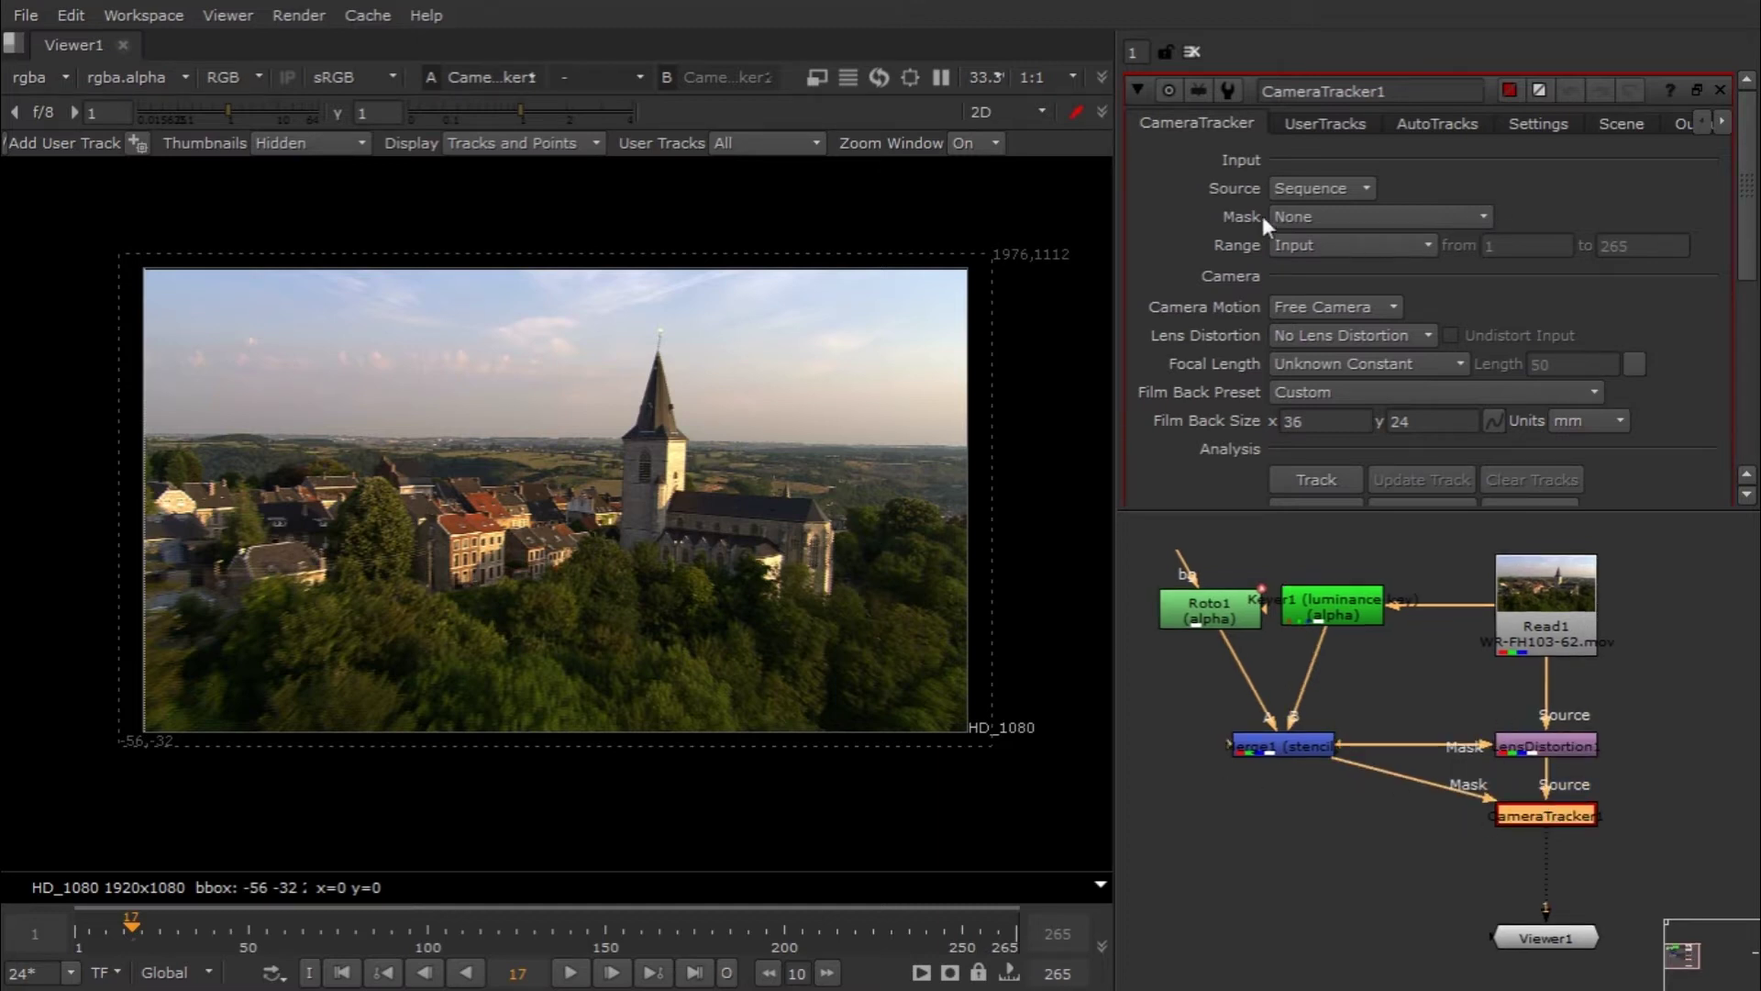
Step: Set CameraTracker1's Mask to Mask Alpha, leaving lens distortion unchanged
{"action": "left_click_drag", "start_coordinate": [1631, 511], "coordinate": [1633, 629]}
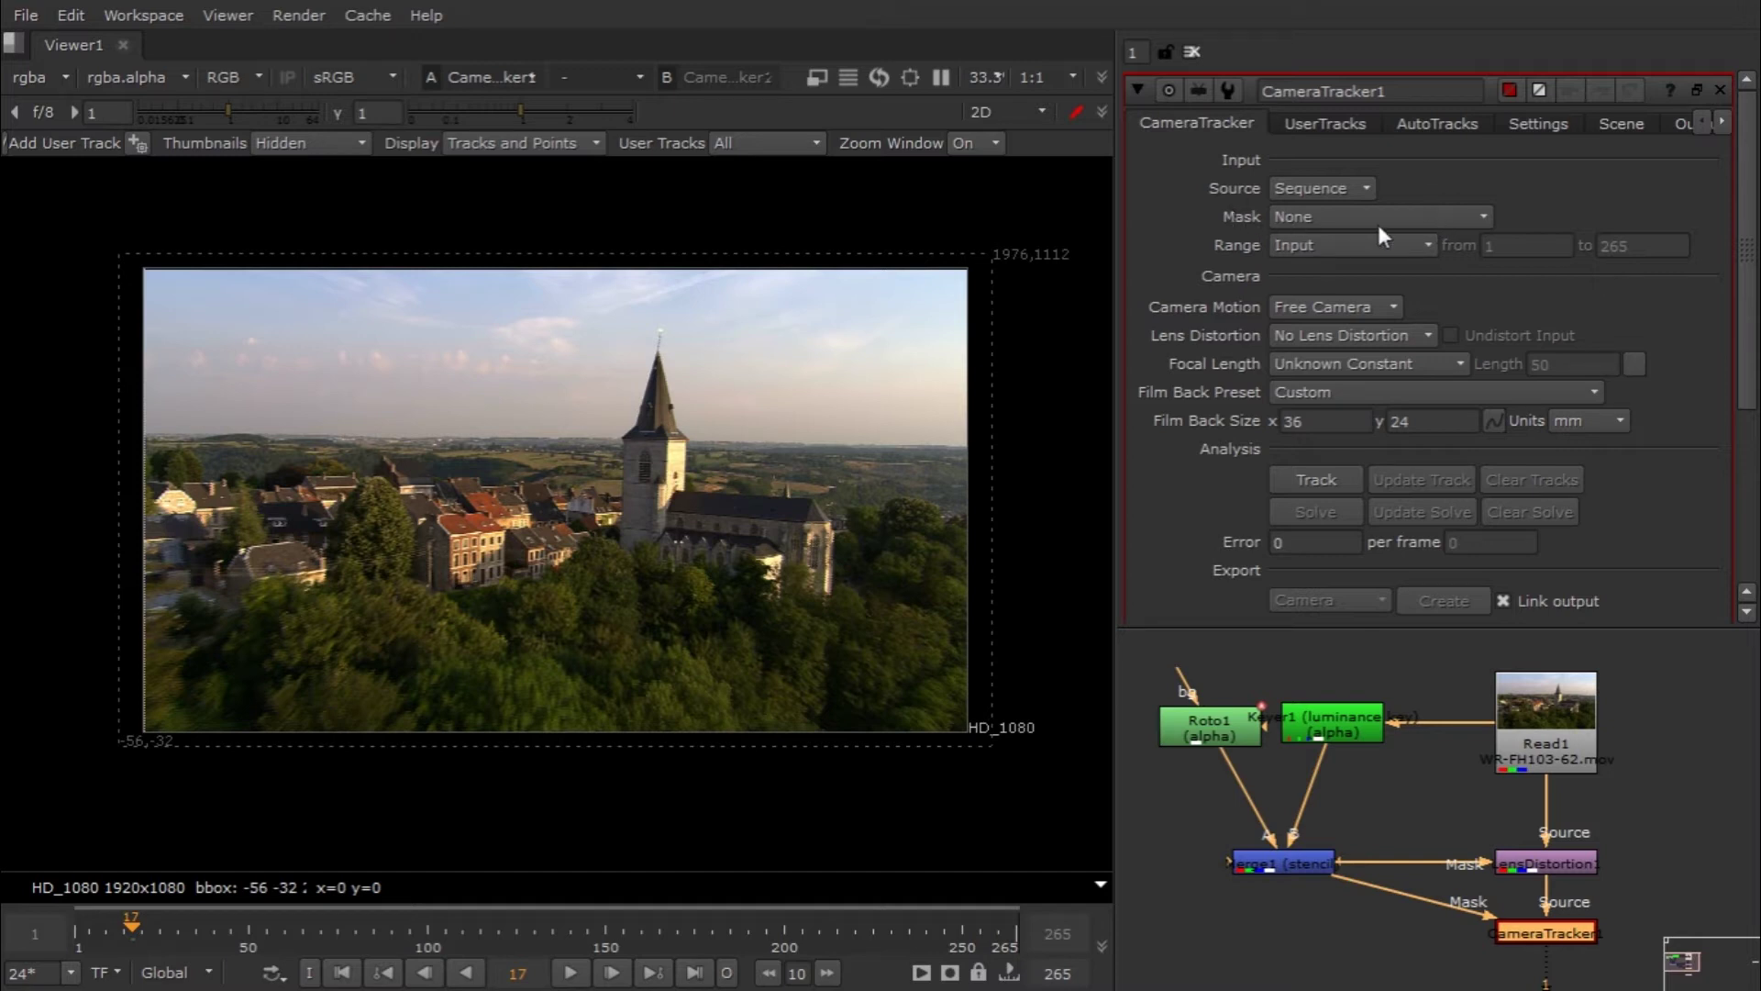
{"action": "left_click", "coordinate": [1455, 220]}
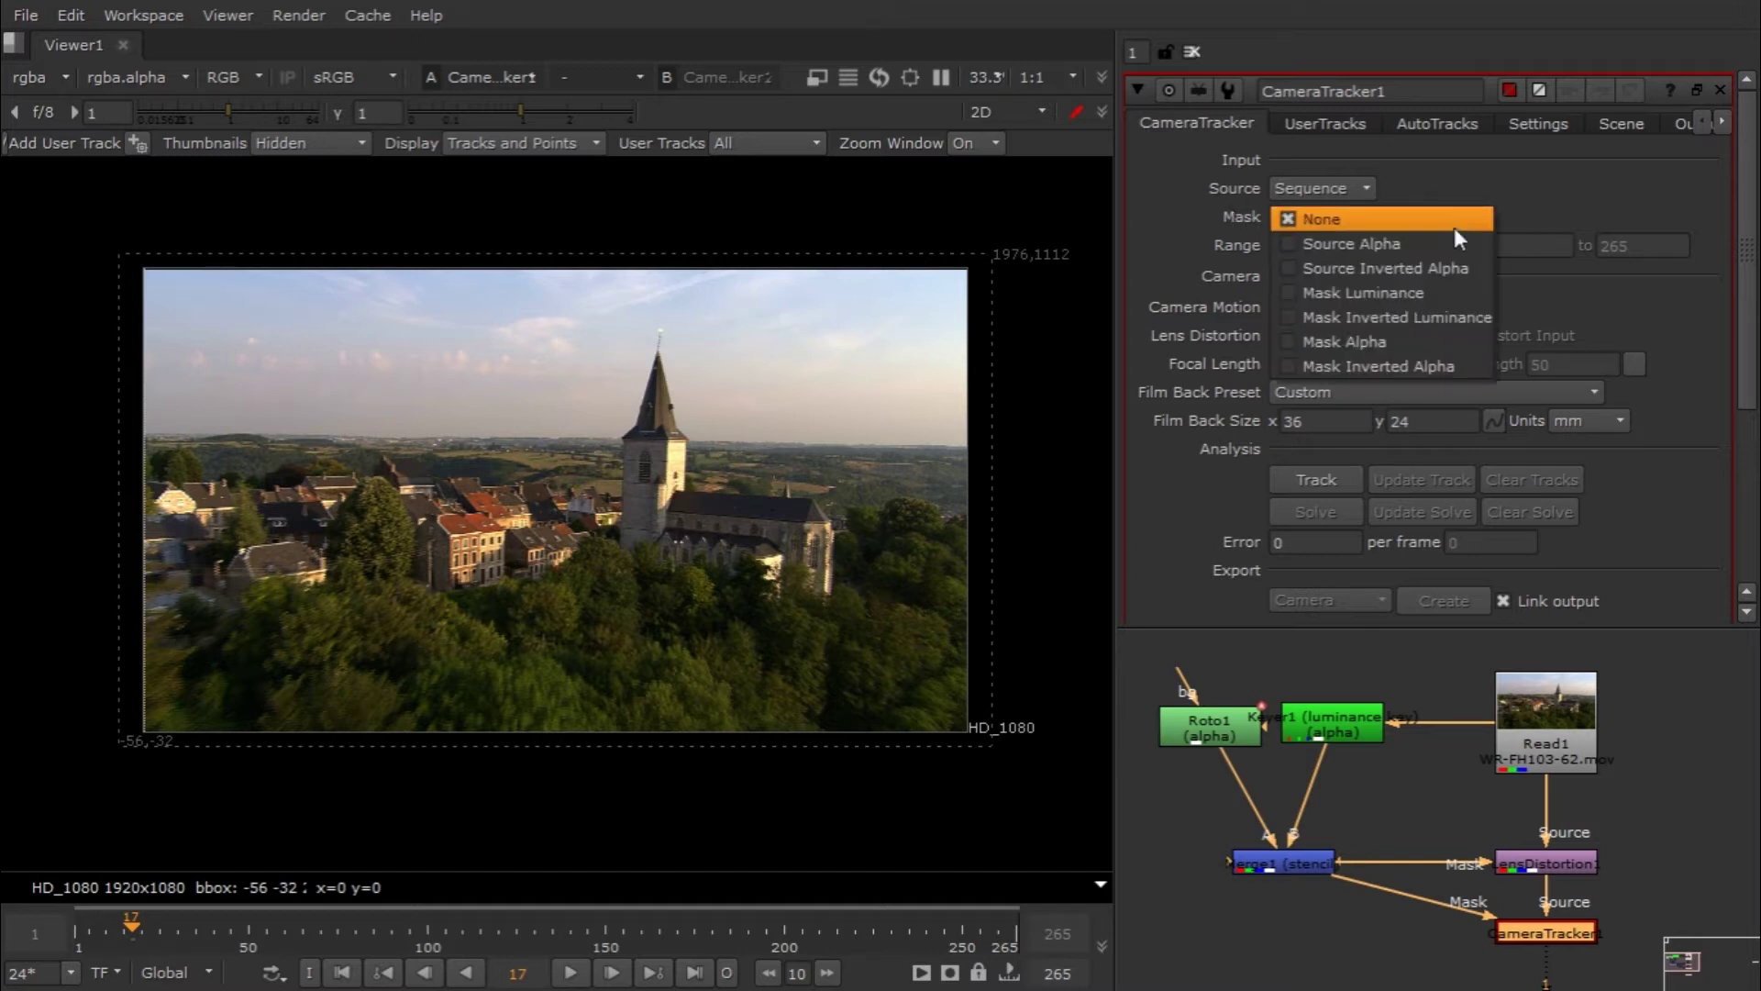
{"action": "left_click", "coordinate": [1418, 340]}
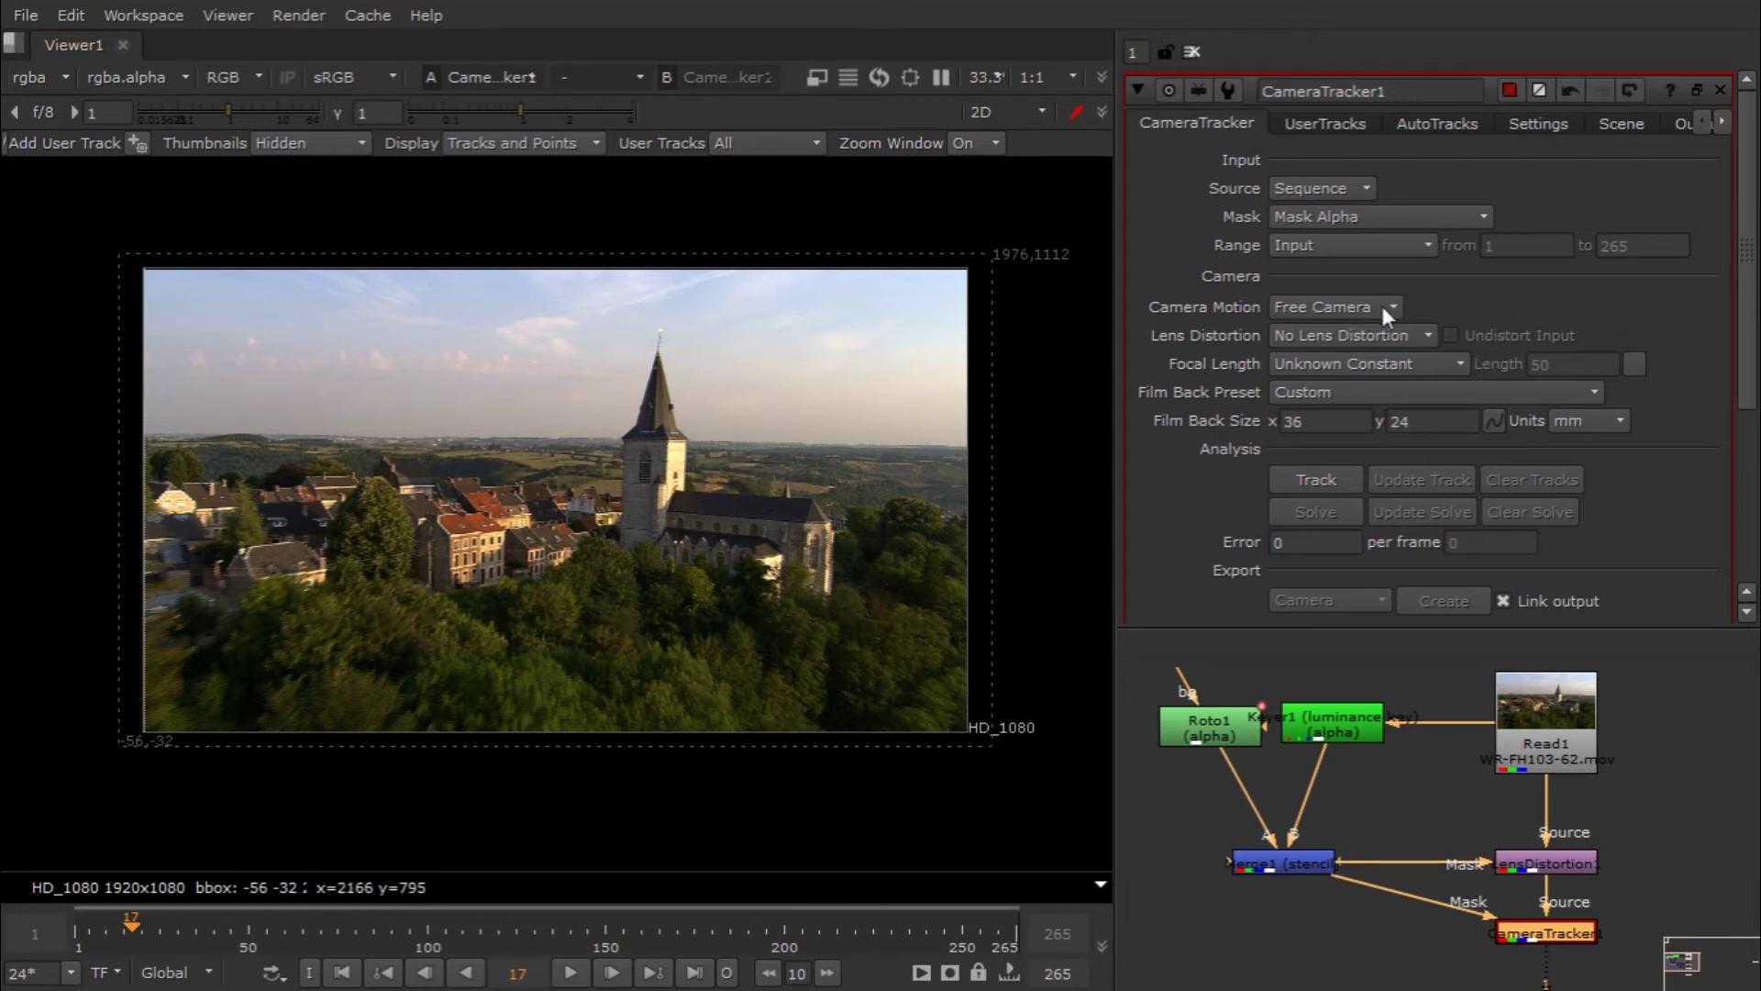
{"action": "left_click", "coordinate": [1400, 329]}
{"action": "left_click", "coordinate": [1409, 332]}
Step: Keep focal length as Unknown Constant and the Custom 36×24 mm film back
{"action": "left_click_drag", "start_coordinate": [1450, 797], "coordinate": [1659, 892]}
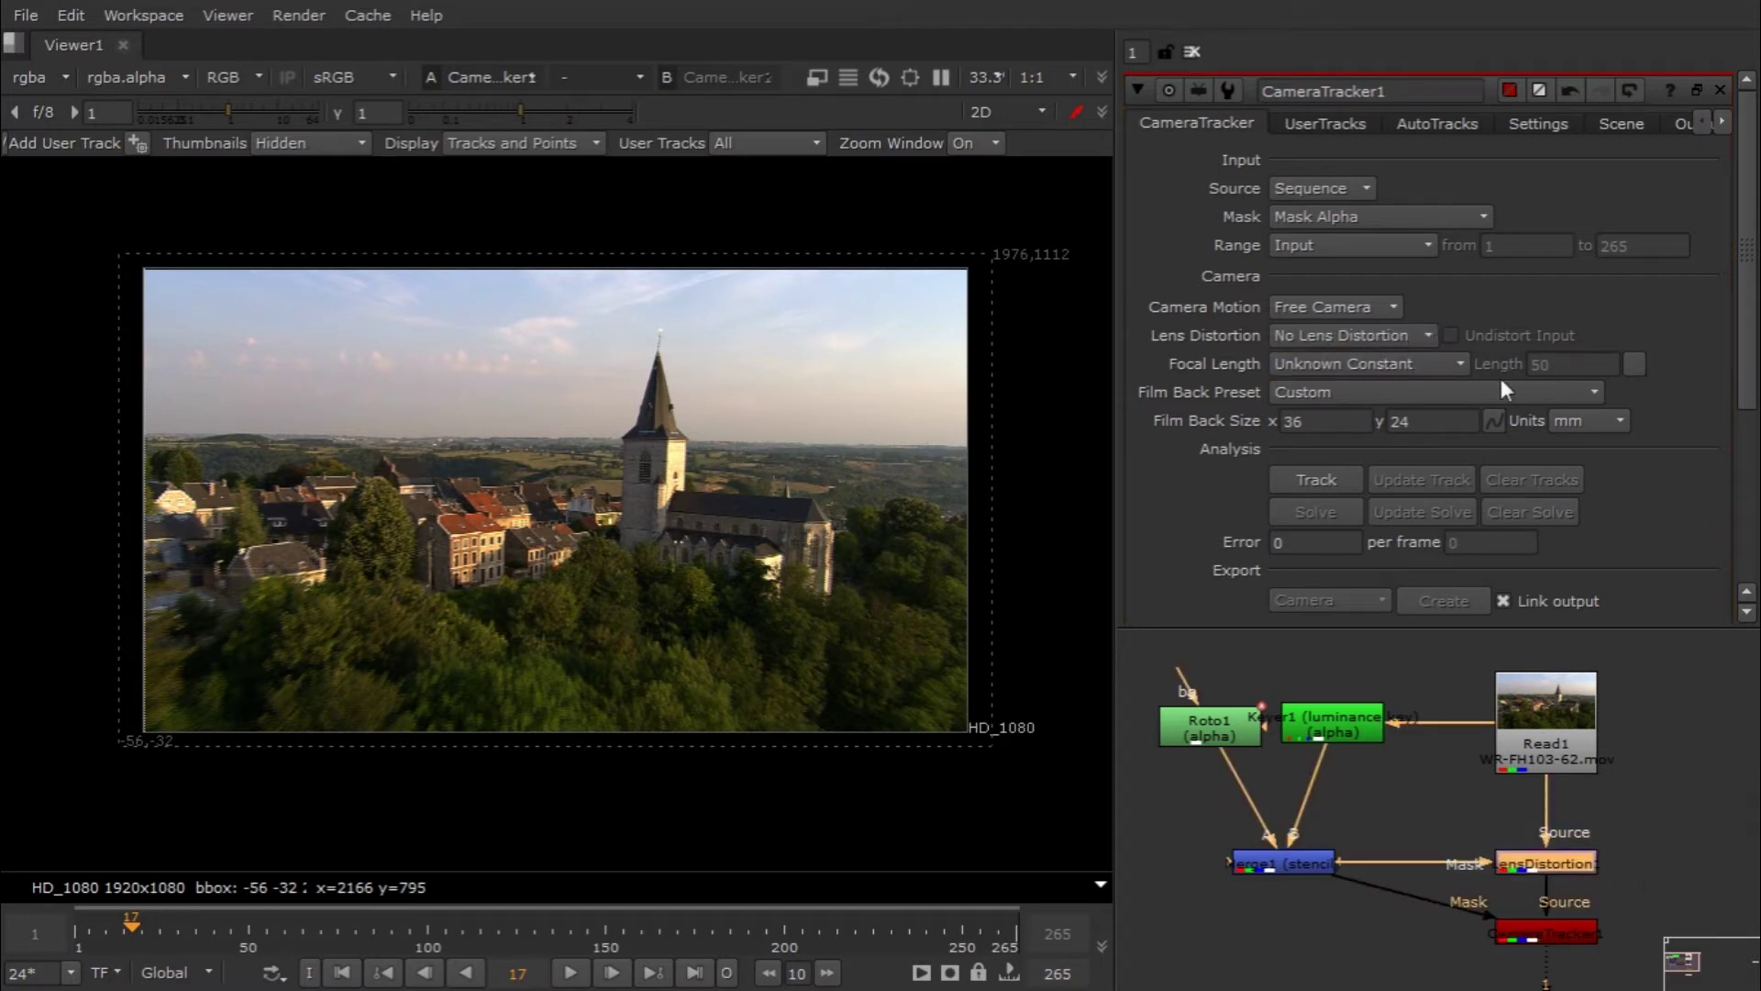
{"action": "left_click", "coordinate": [1455, 364]}
{"action": "left_click", "coordinate": [1666, 334]}
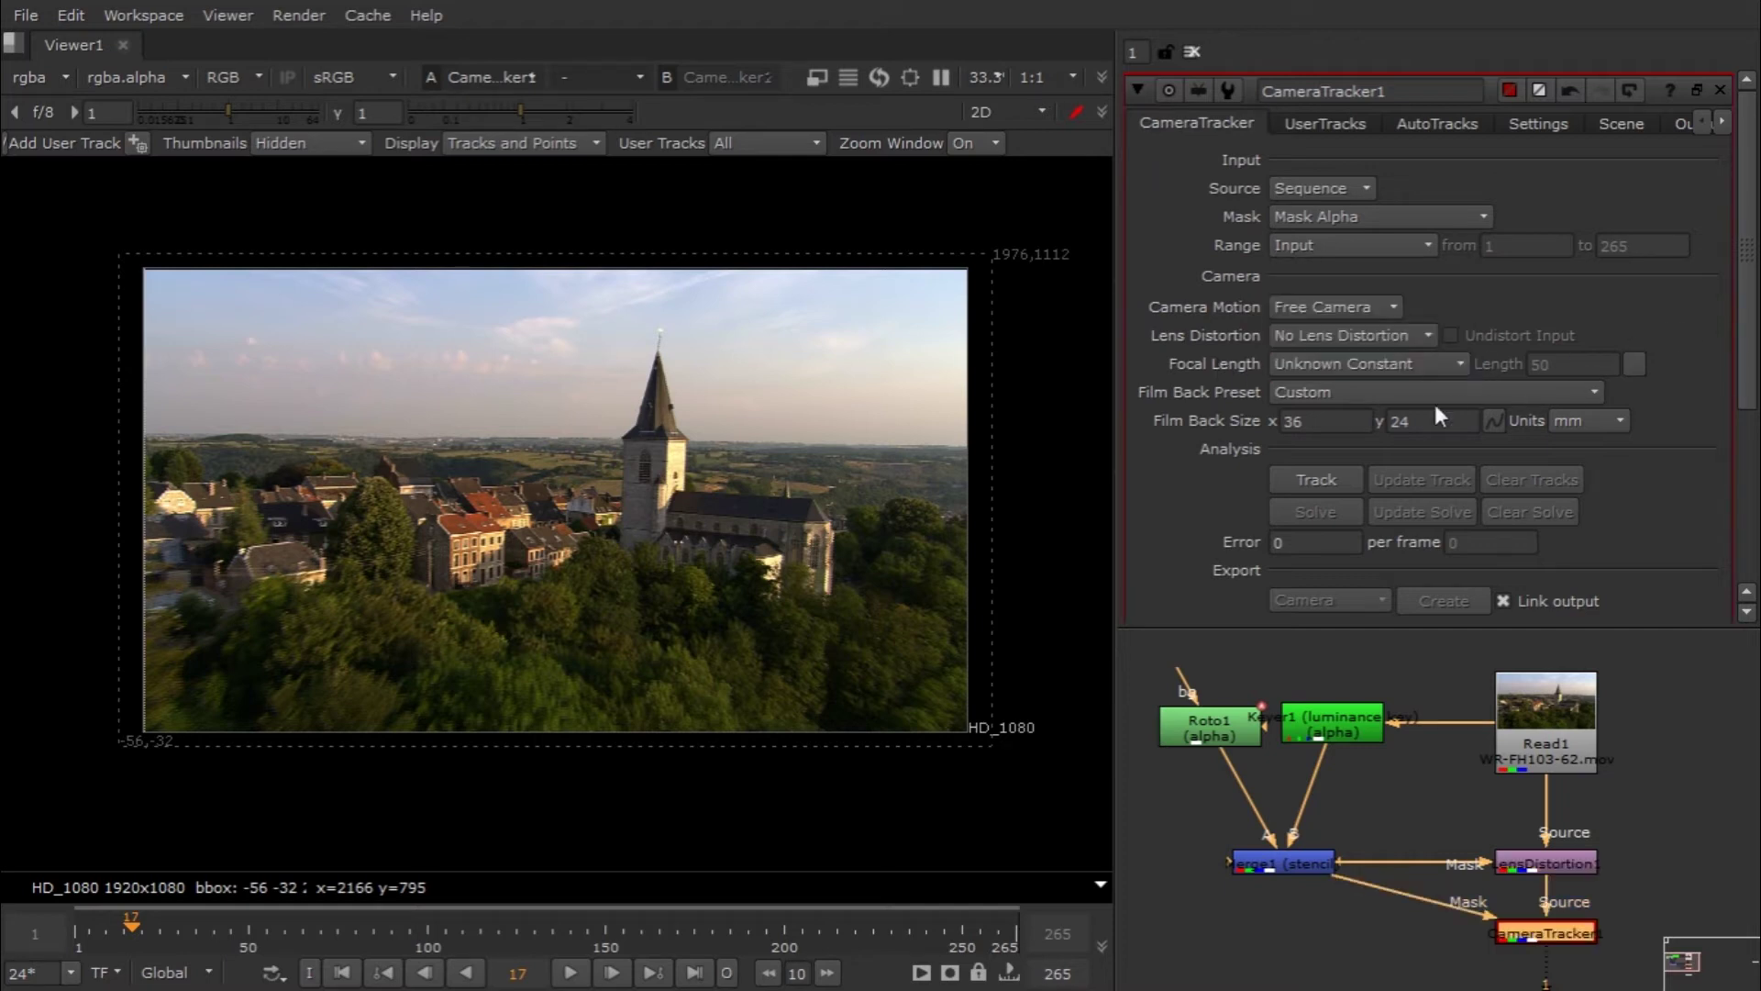
{"action": "left_click", "coordinate": [1295, 422]}
{"action": "left_click", "coordinate": [1459, 422]}
{"action": "key", "text": "shift+Tab"}
{"action": "left_click", "coordinate": [1462, 421]}
{"action": "left_click", "coordinate": [1491, 396]}
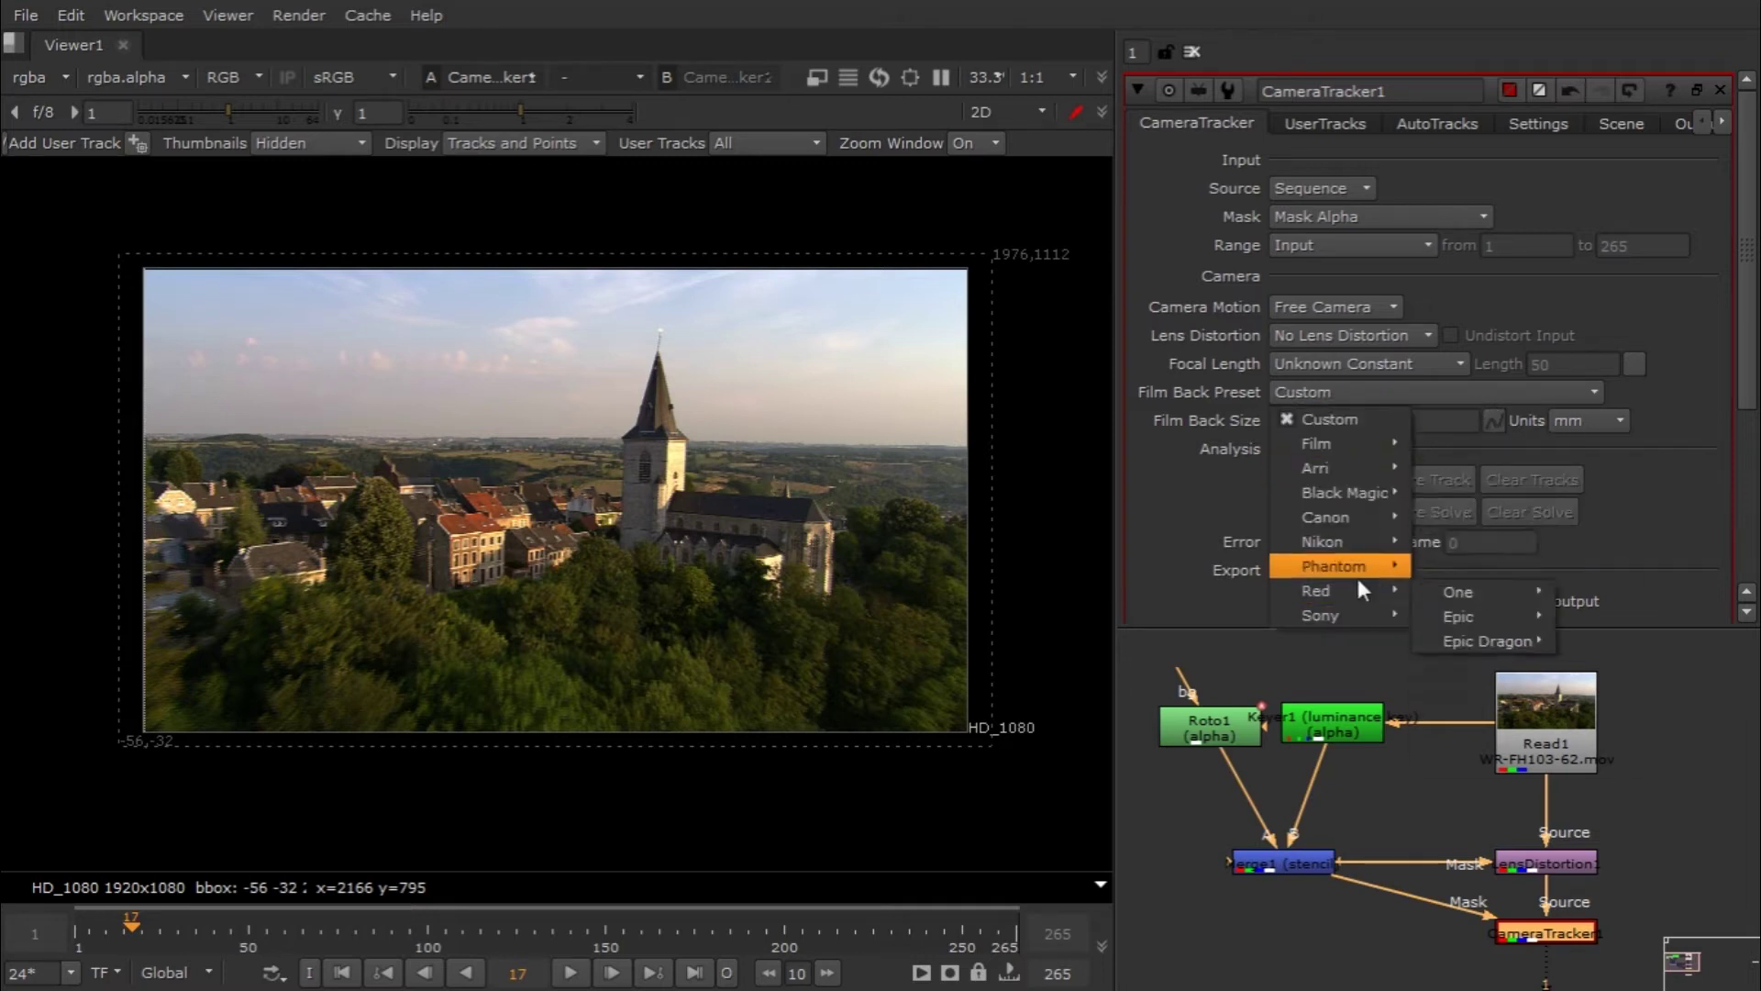
{"action": "mouse_move", "coordinate": [1344, 518]}
{"action": "mouse_move", "coordinate": [1426, 508]}
{"action": "left_click", "coordinate": [1658, 436]}
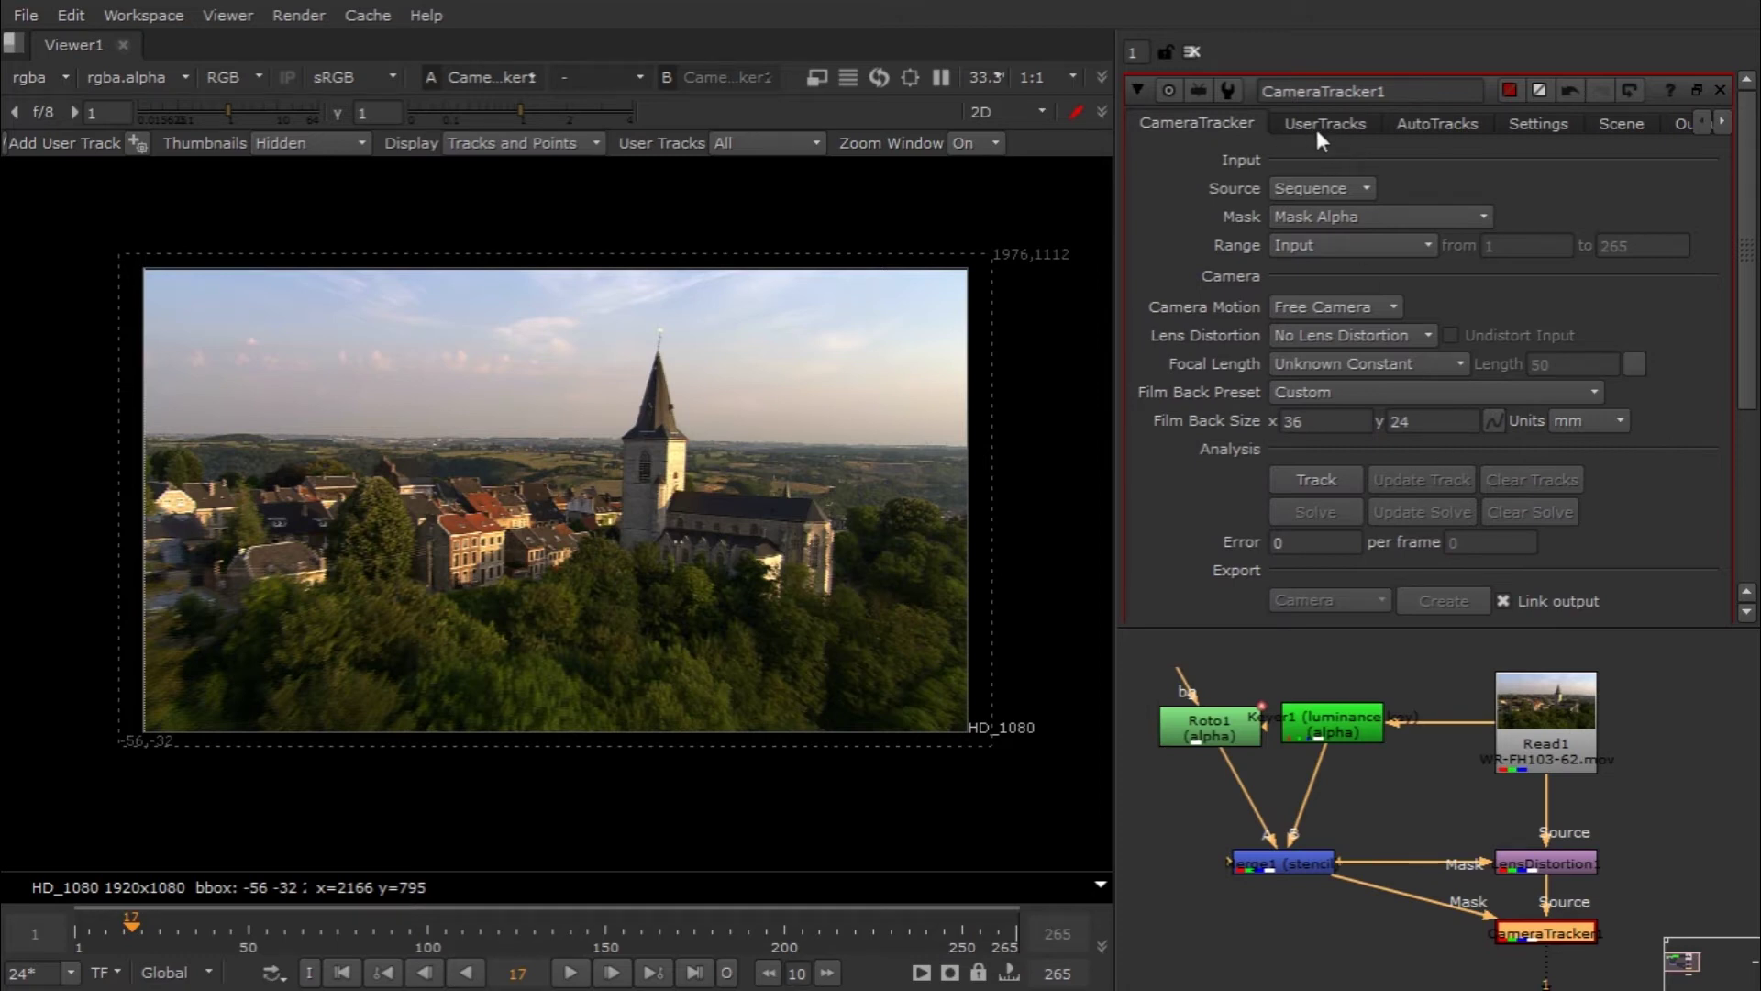
Step: Turn on Preview Features and compare unmasked features, then restore Mask Alpha
{"action": "left_click", "coordinate": [1539, 125]}
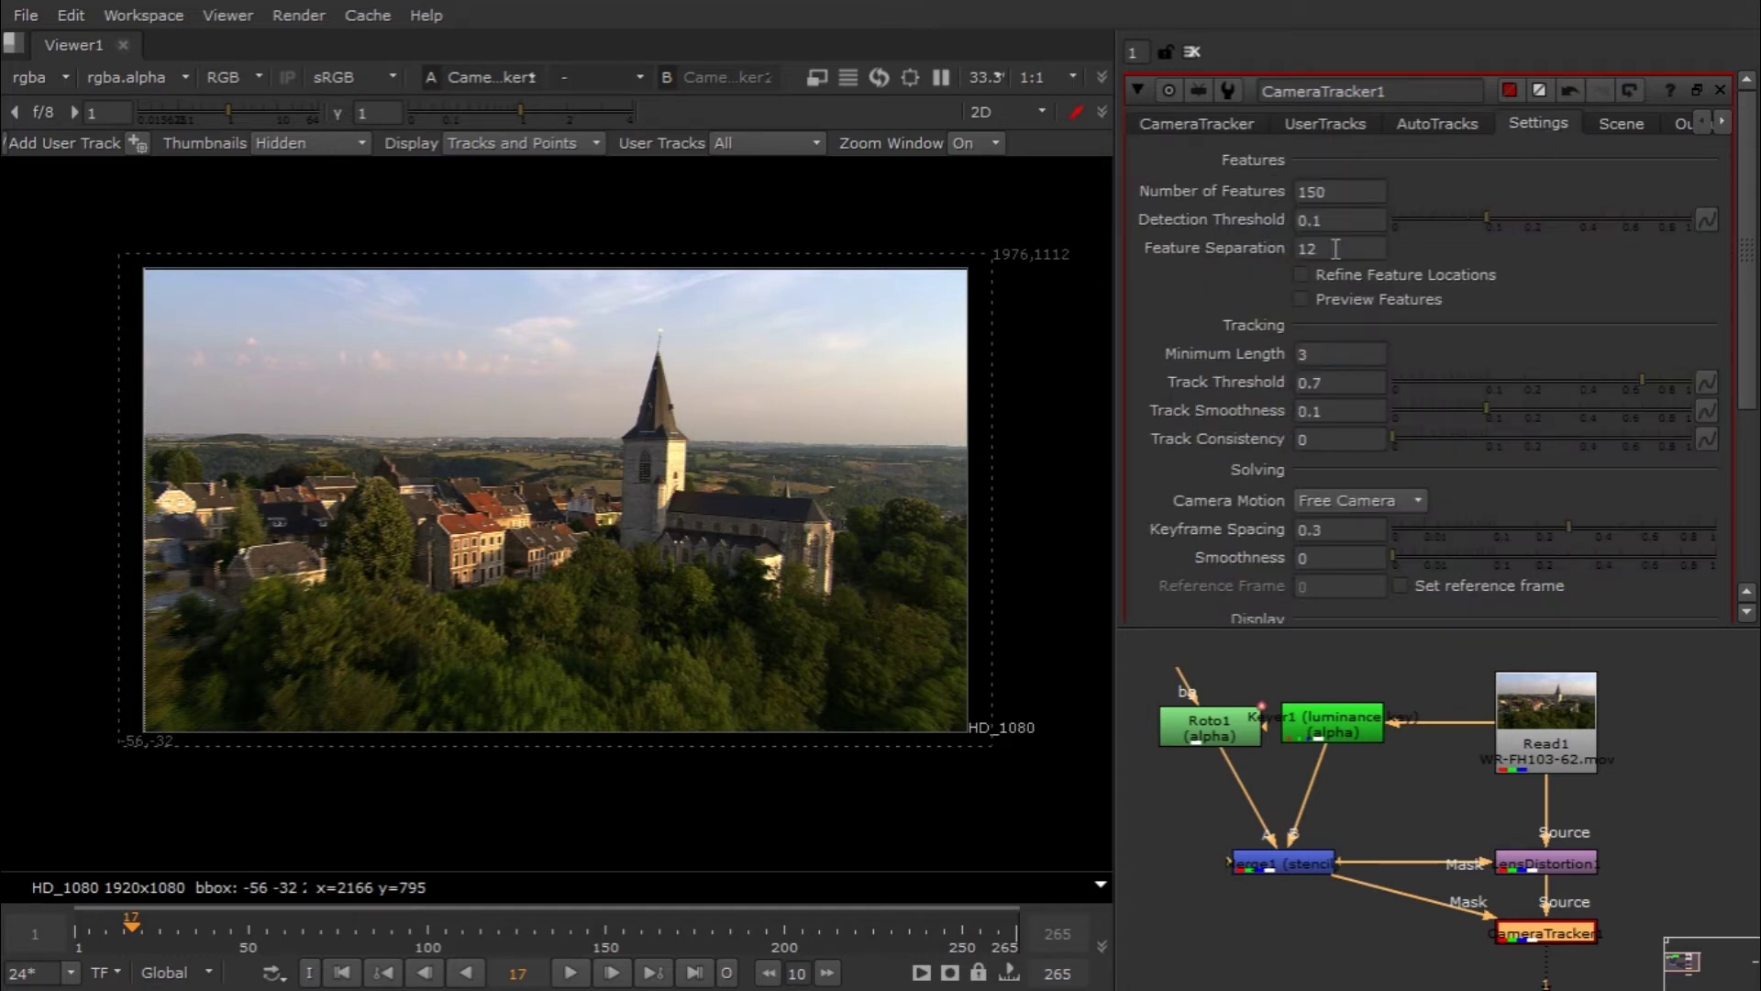
{"action": "left_click", "coordinate": [1301, 300]}
{"action": "left_click", "coordinate": [1301, 299]}
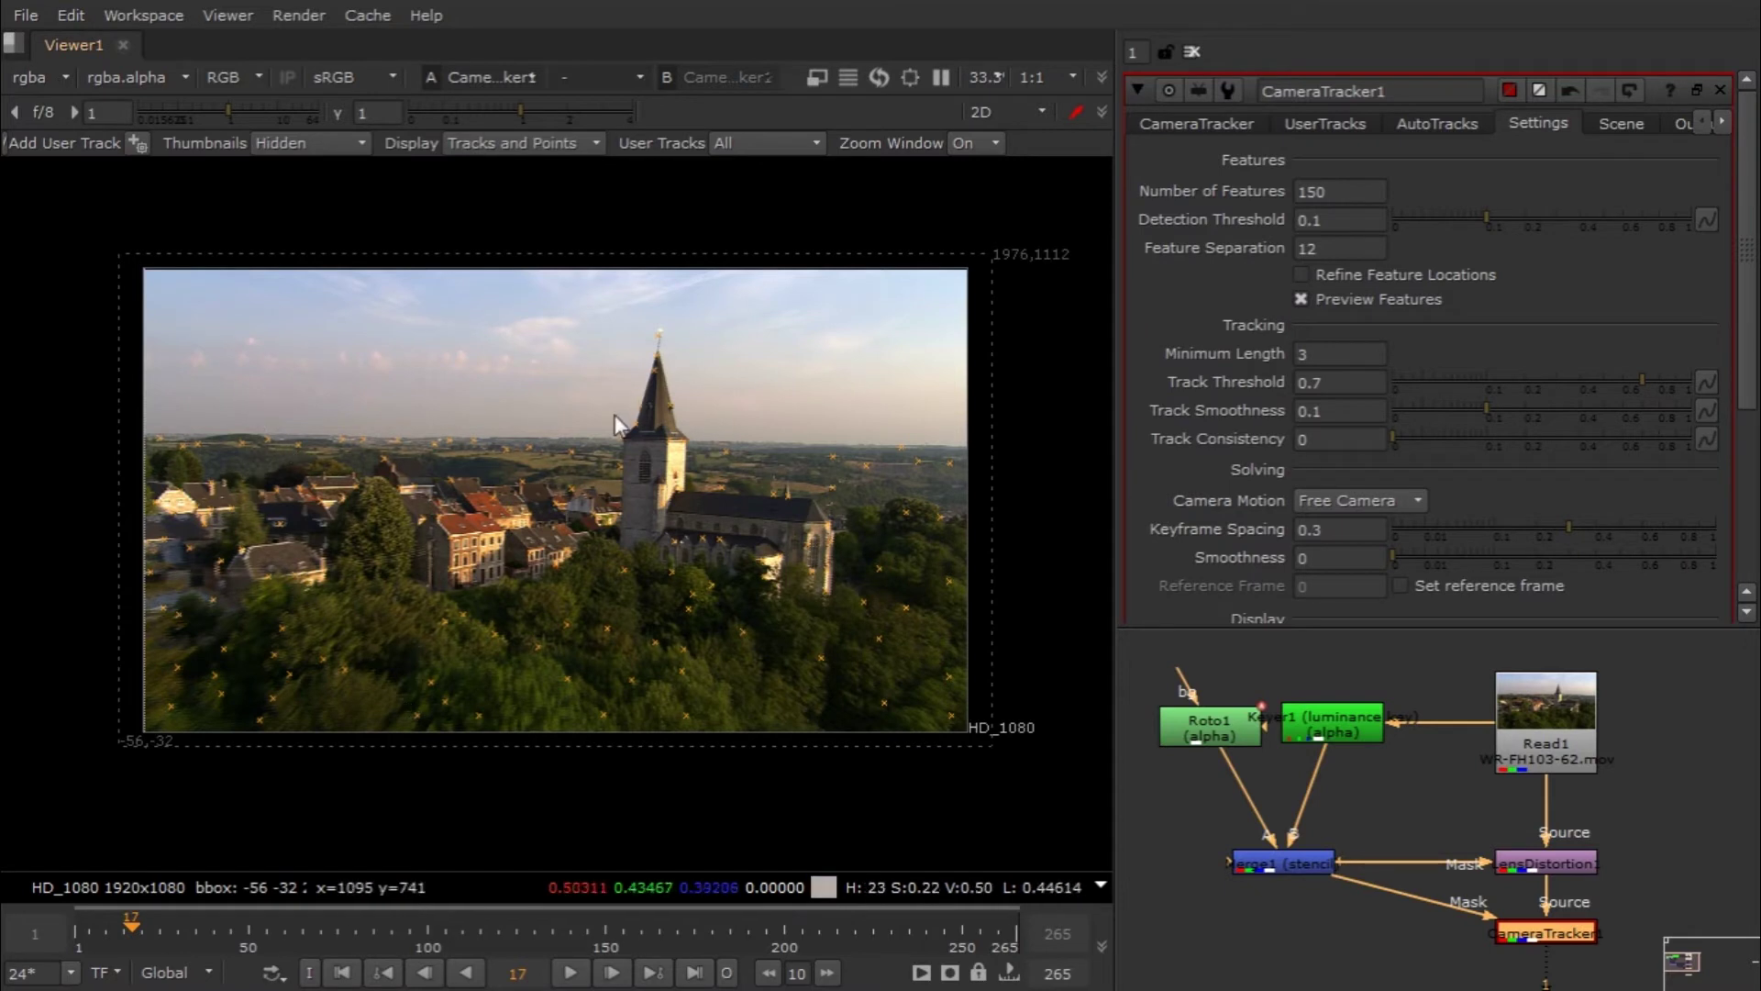
{"action": "left_click", "coordinate": [1200, 125]}
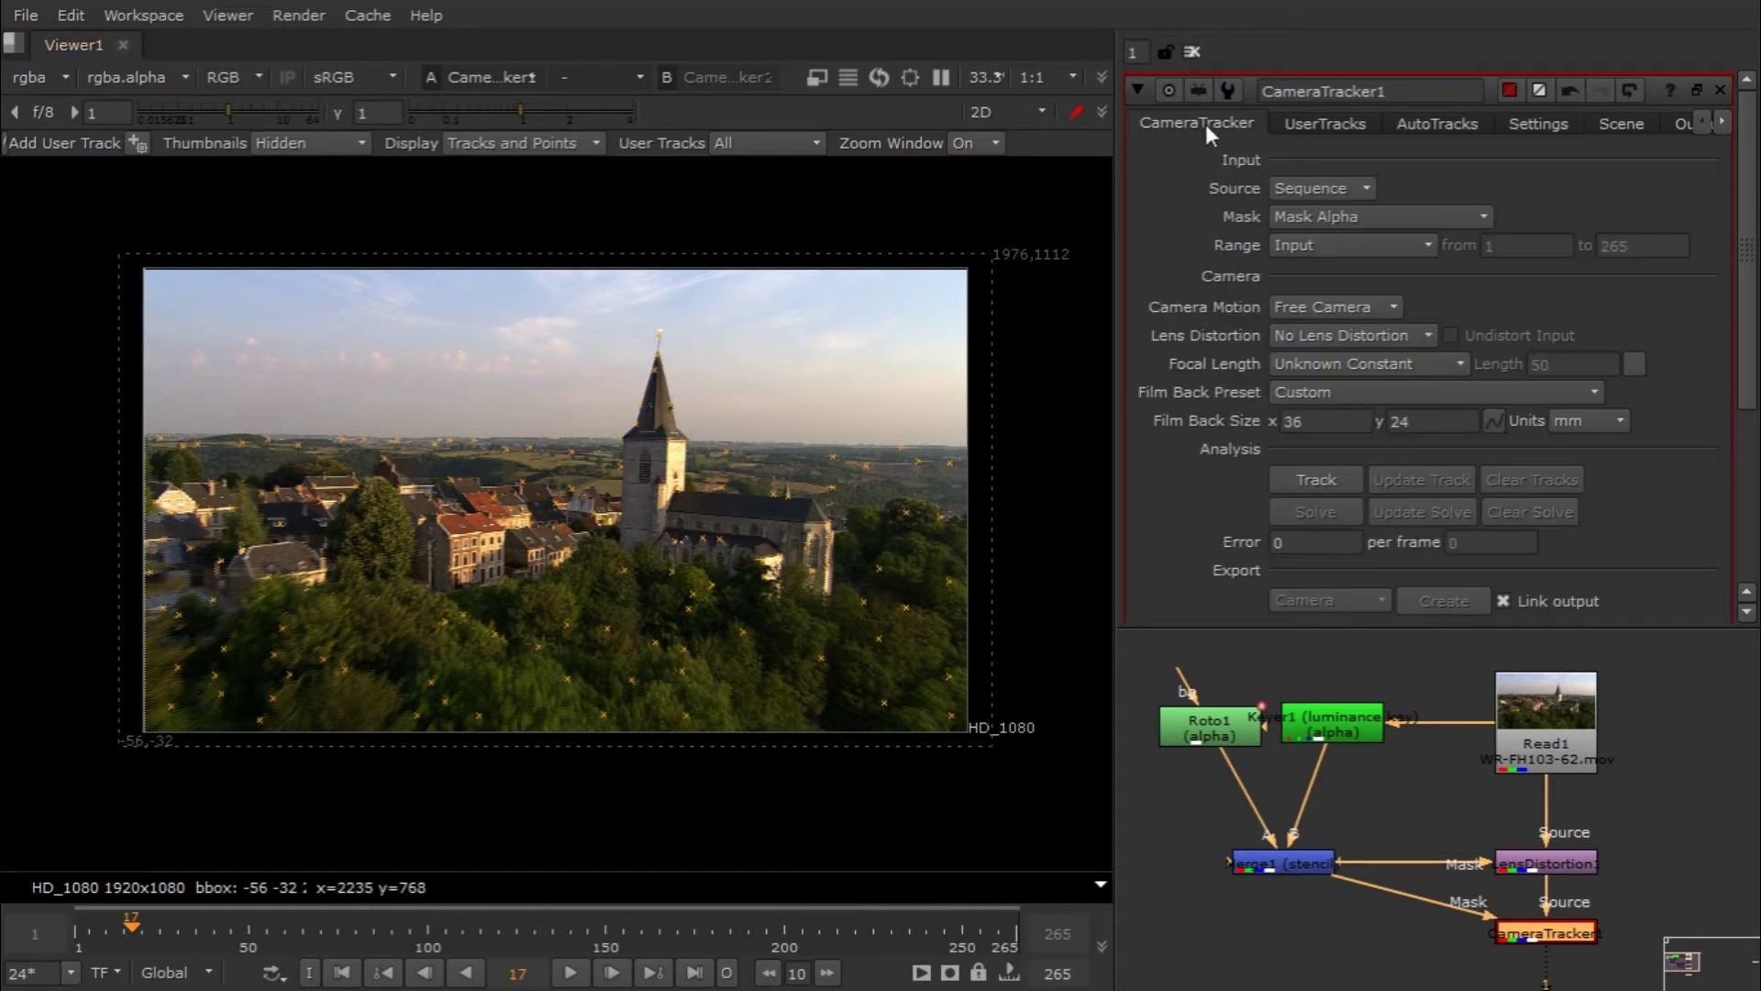
{"action": "left_click", "coordinate": [1336, 212]}
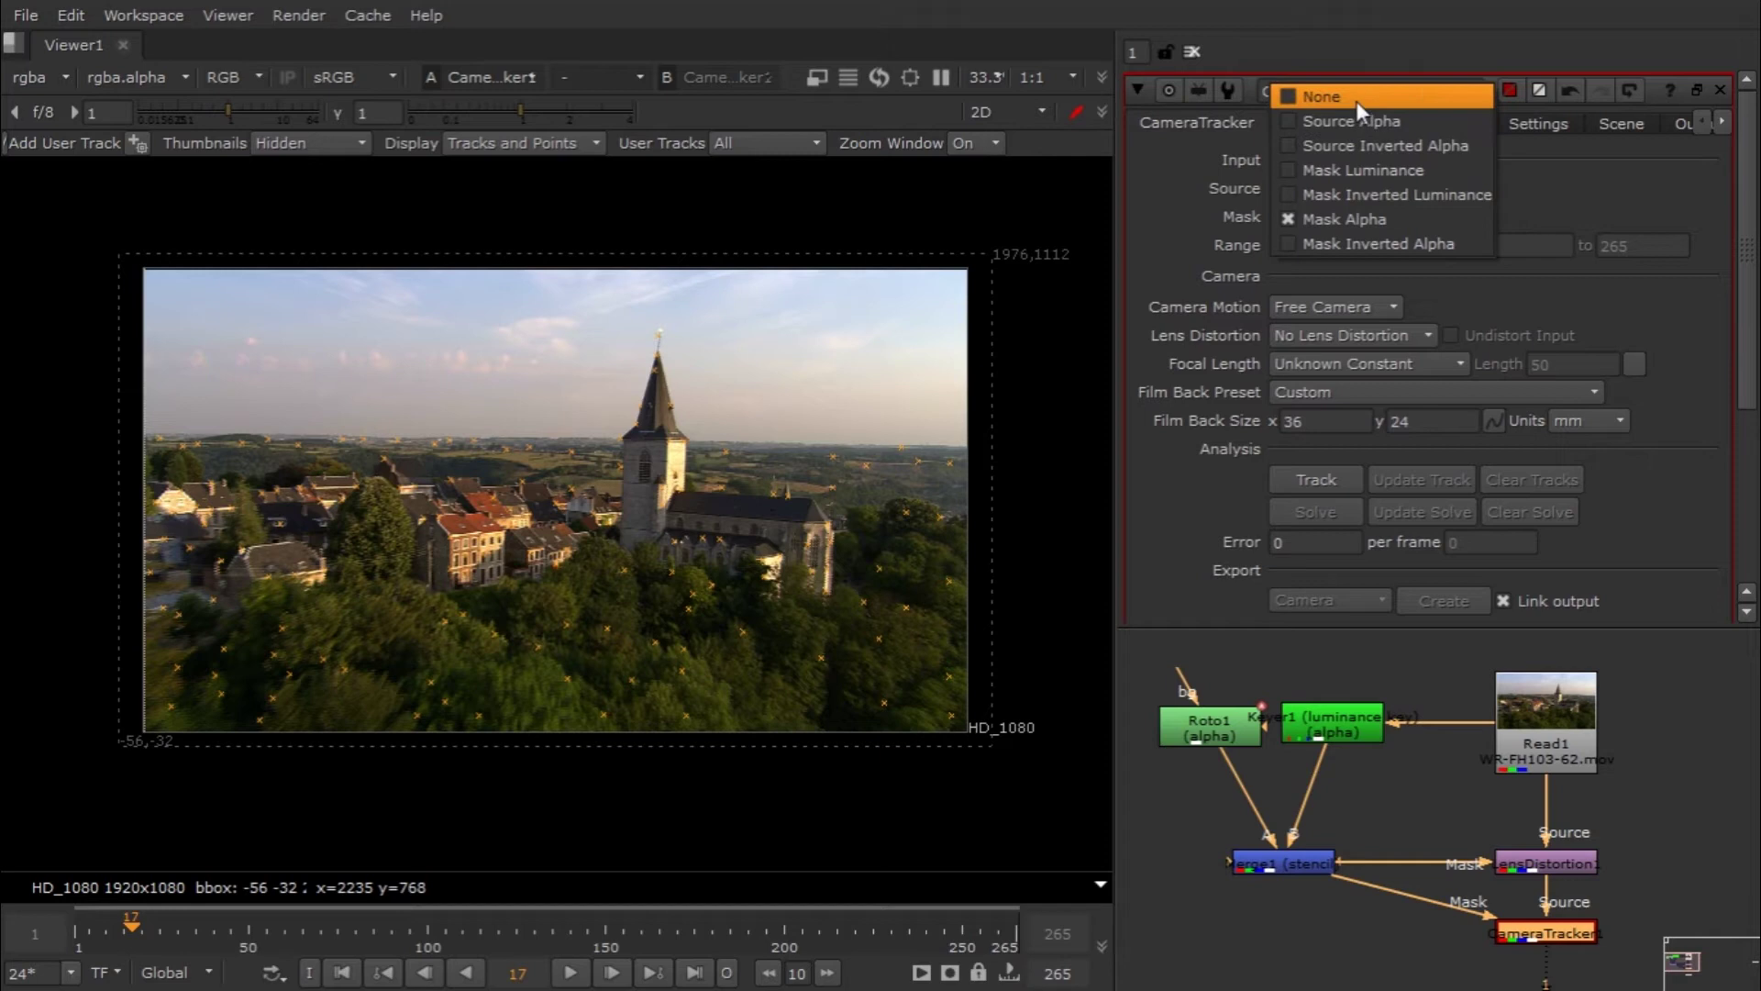
{"action": "left_click", "coordinate": [1356, 95]}
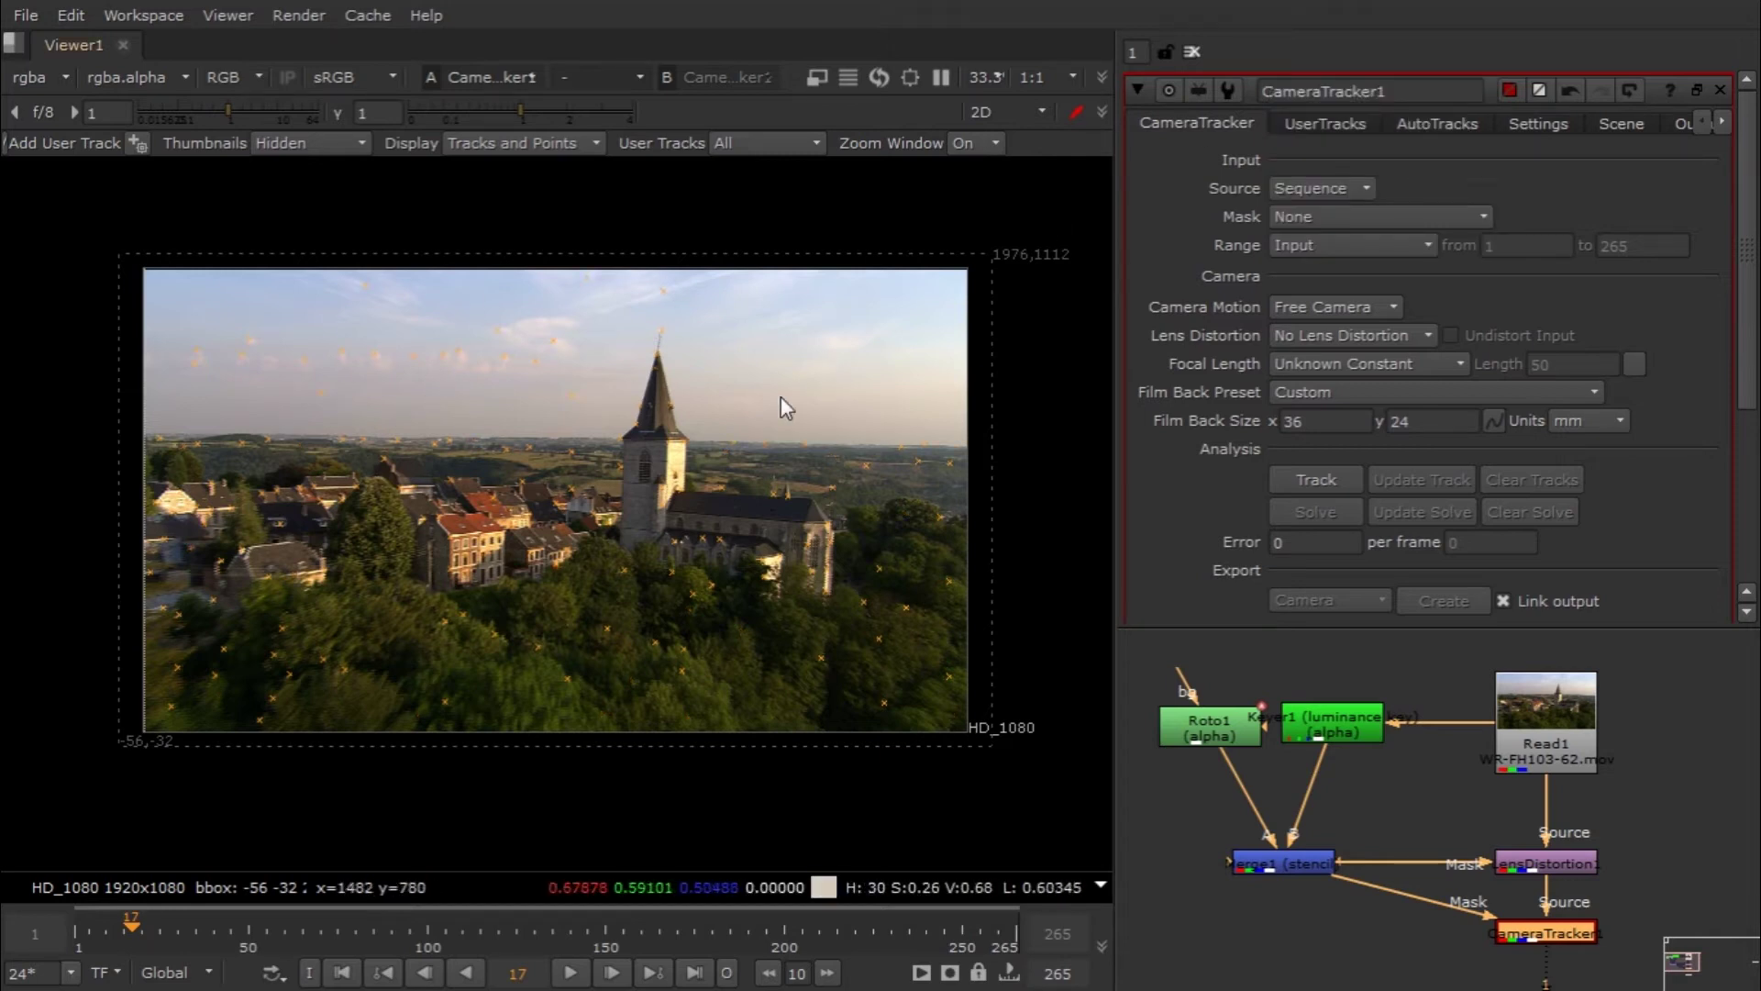
{"action": "left_click", "coordinate": [1327, 217]}
{"action": "left_click", "coordinate": [1392, 340]}
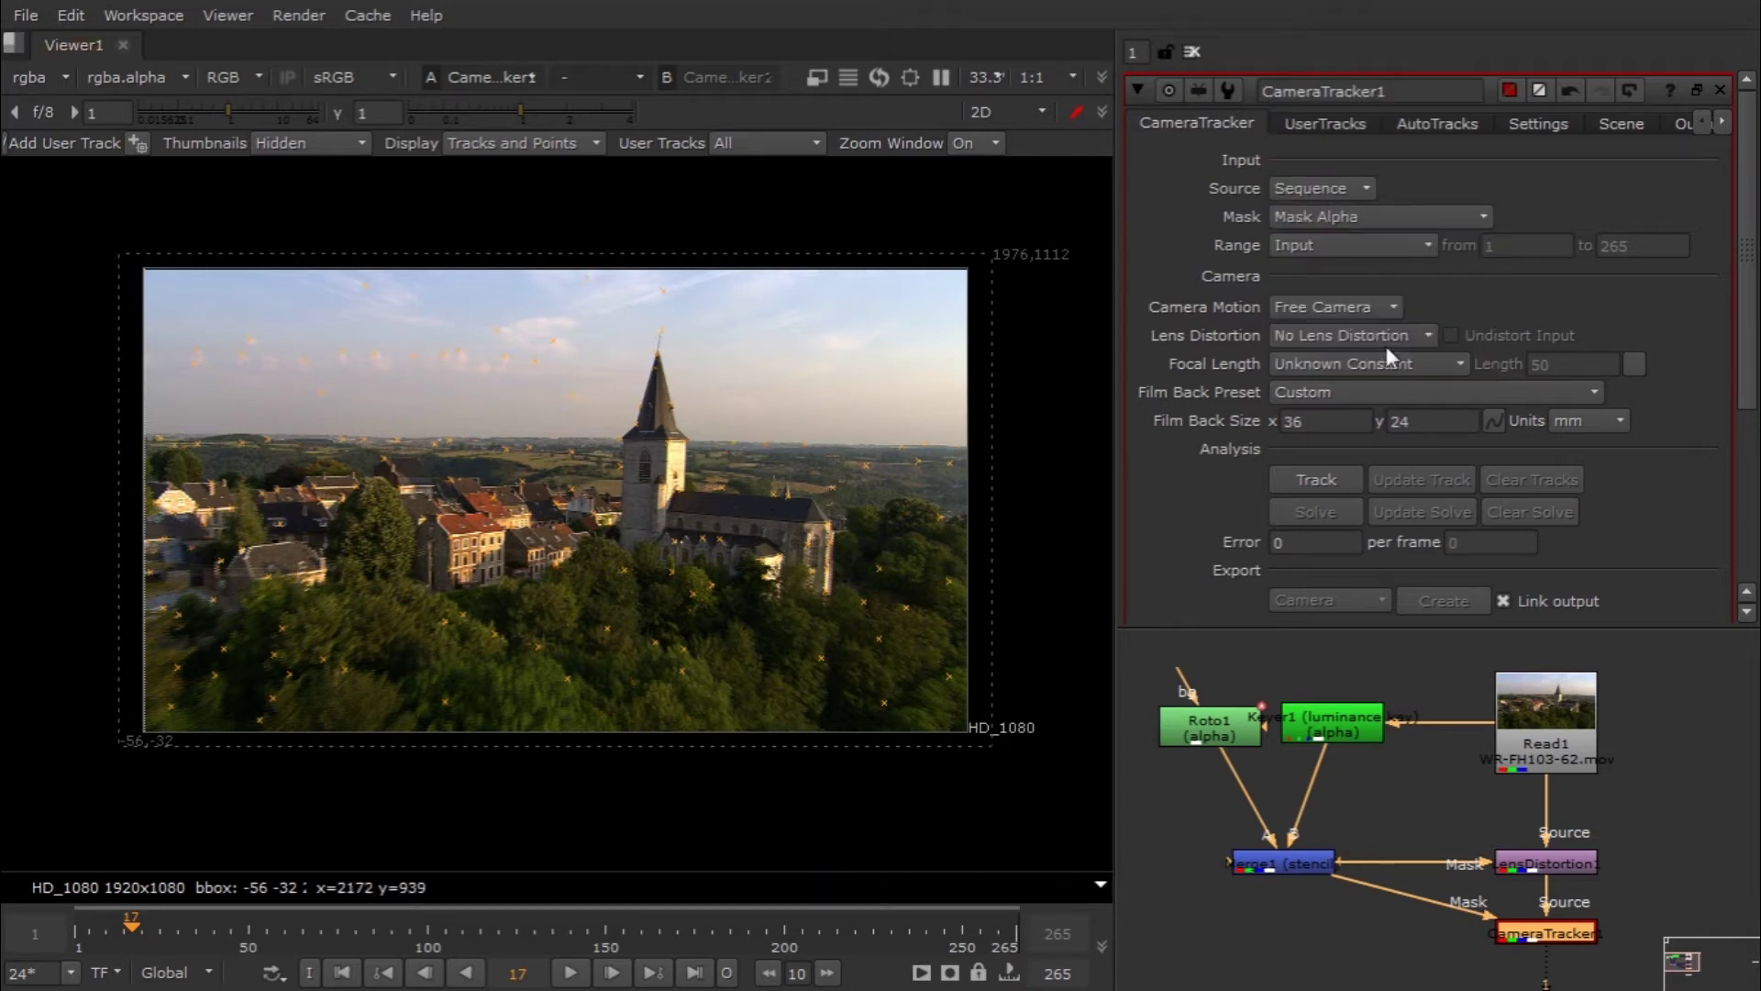
Step: Set Number of Features to 300, trying 250 first
{"action": "left_click", "coordinate": [1497, 125]}
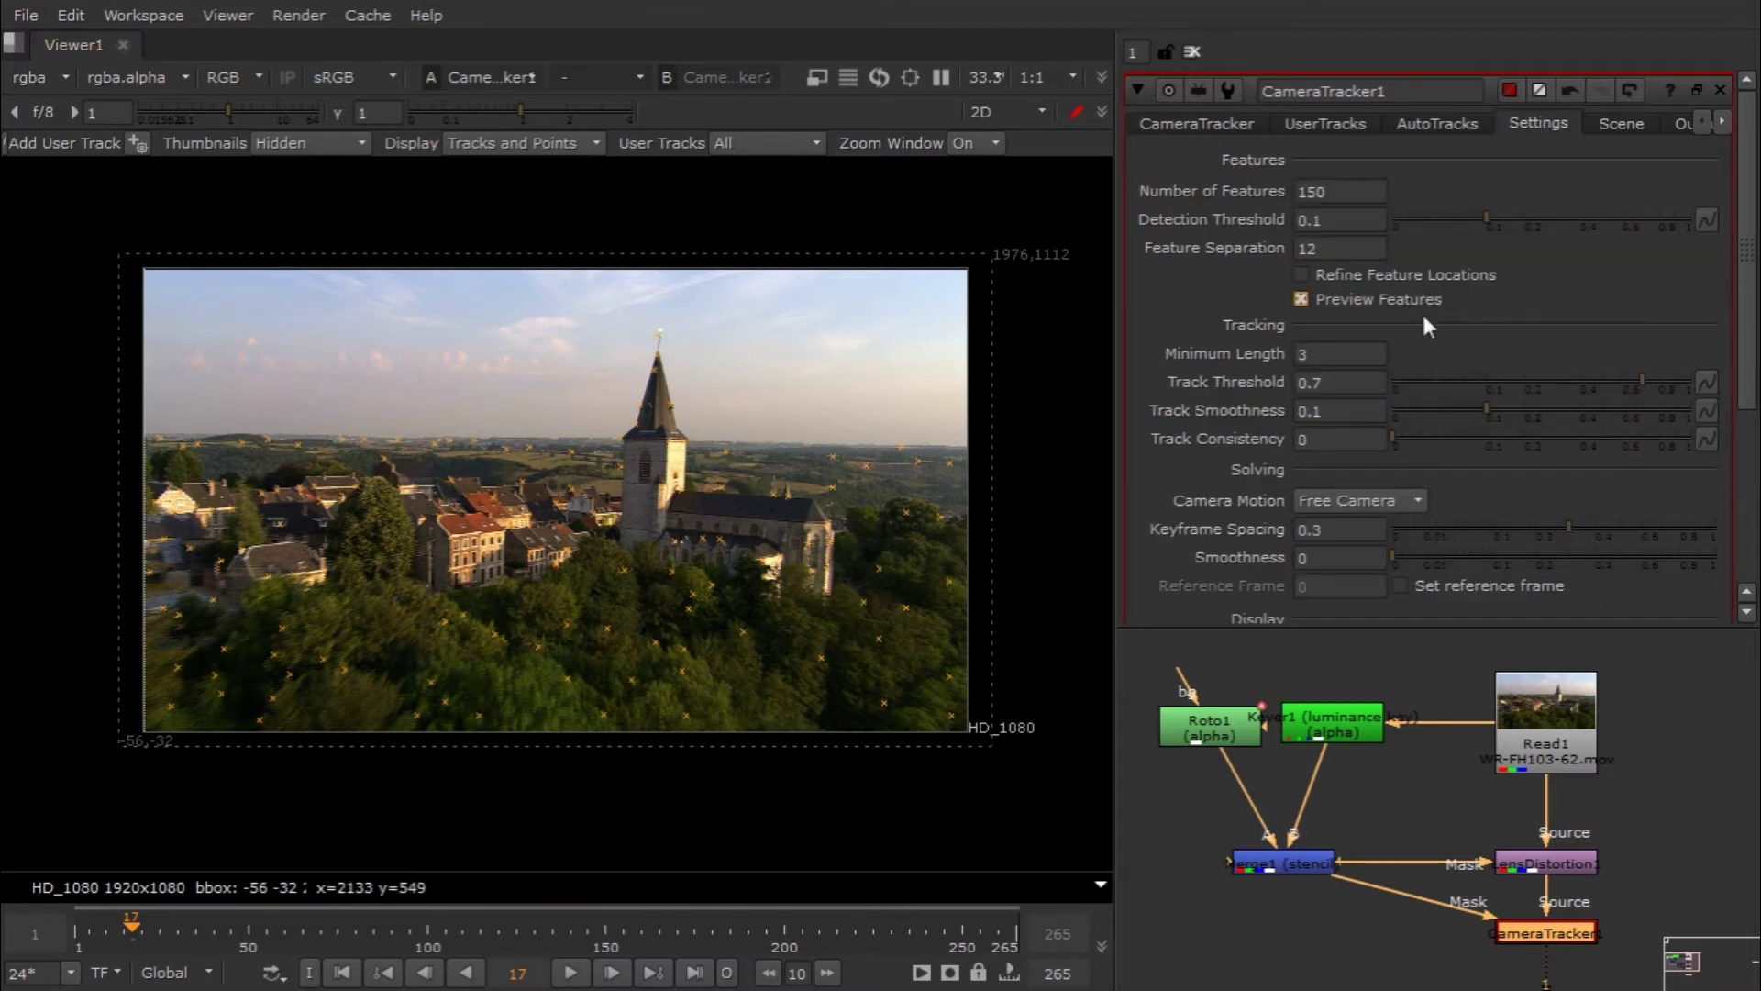
{"action": "double_click", "coordinate": [1357, 190]}
{"action": "type", "text": "250"}
{"action": "key", "text": "Return"}
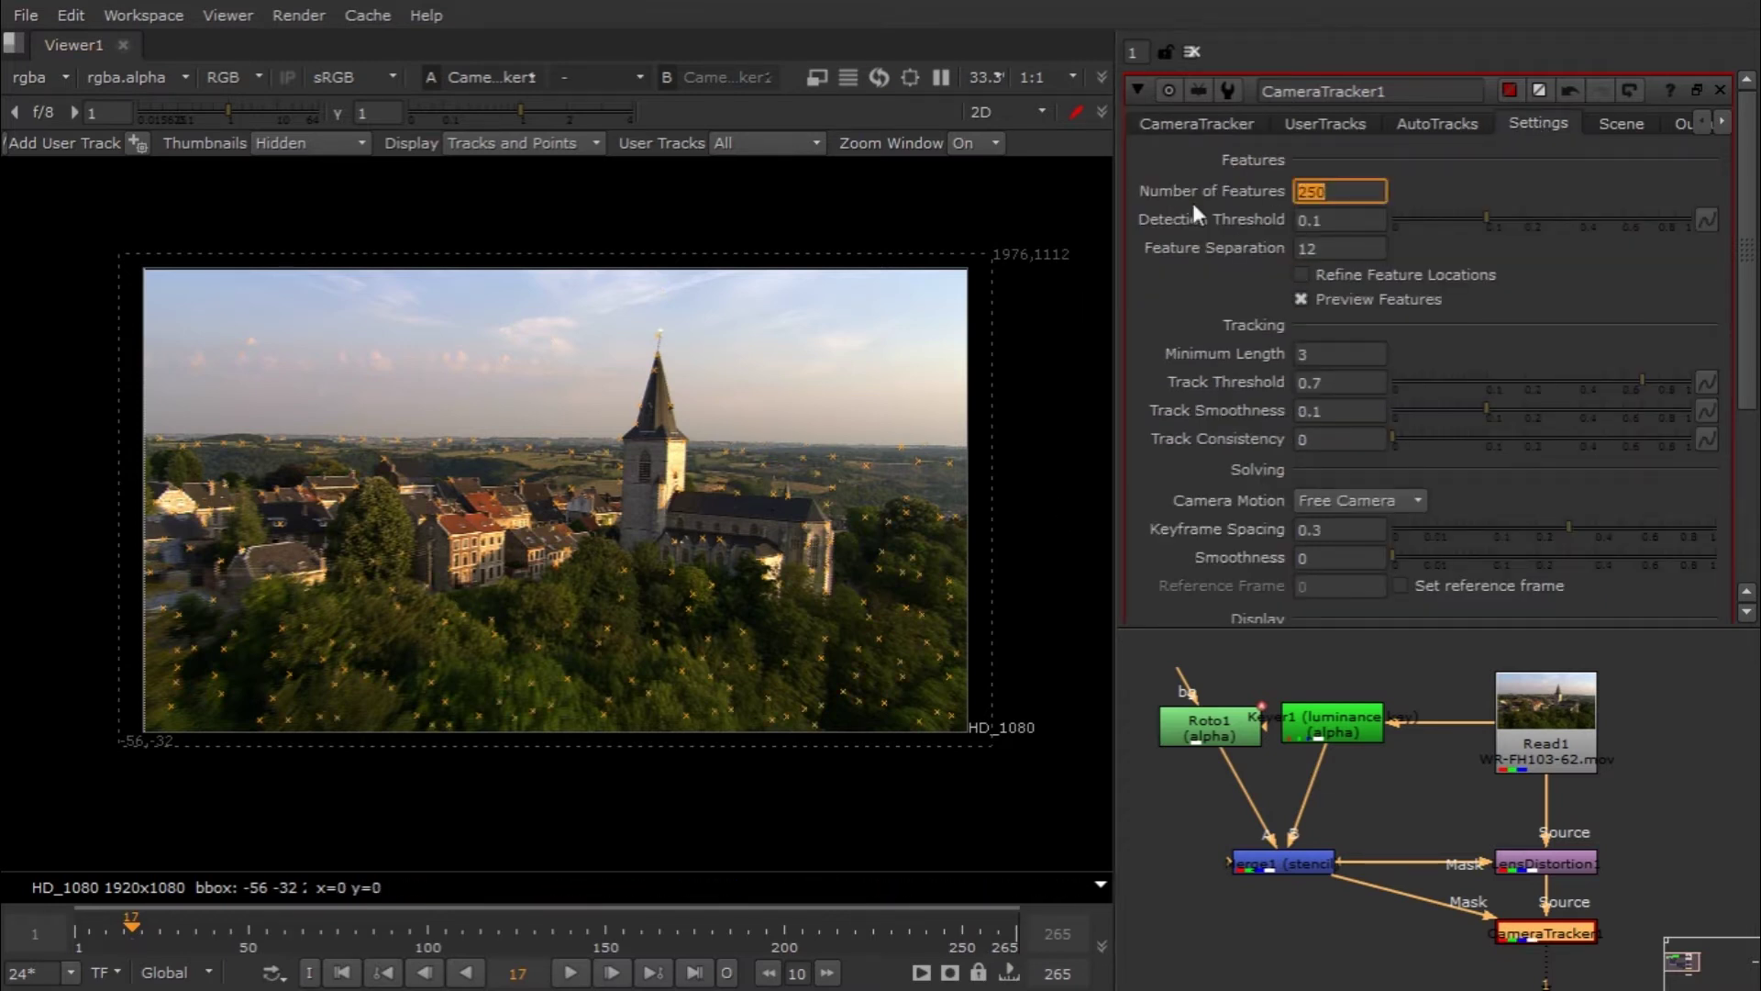
{"action": "type", "text": "300"}
{"action": "key", "text": "Return"}
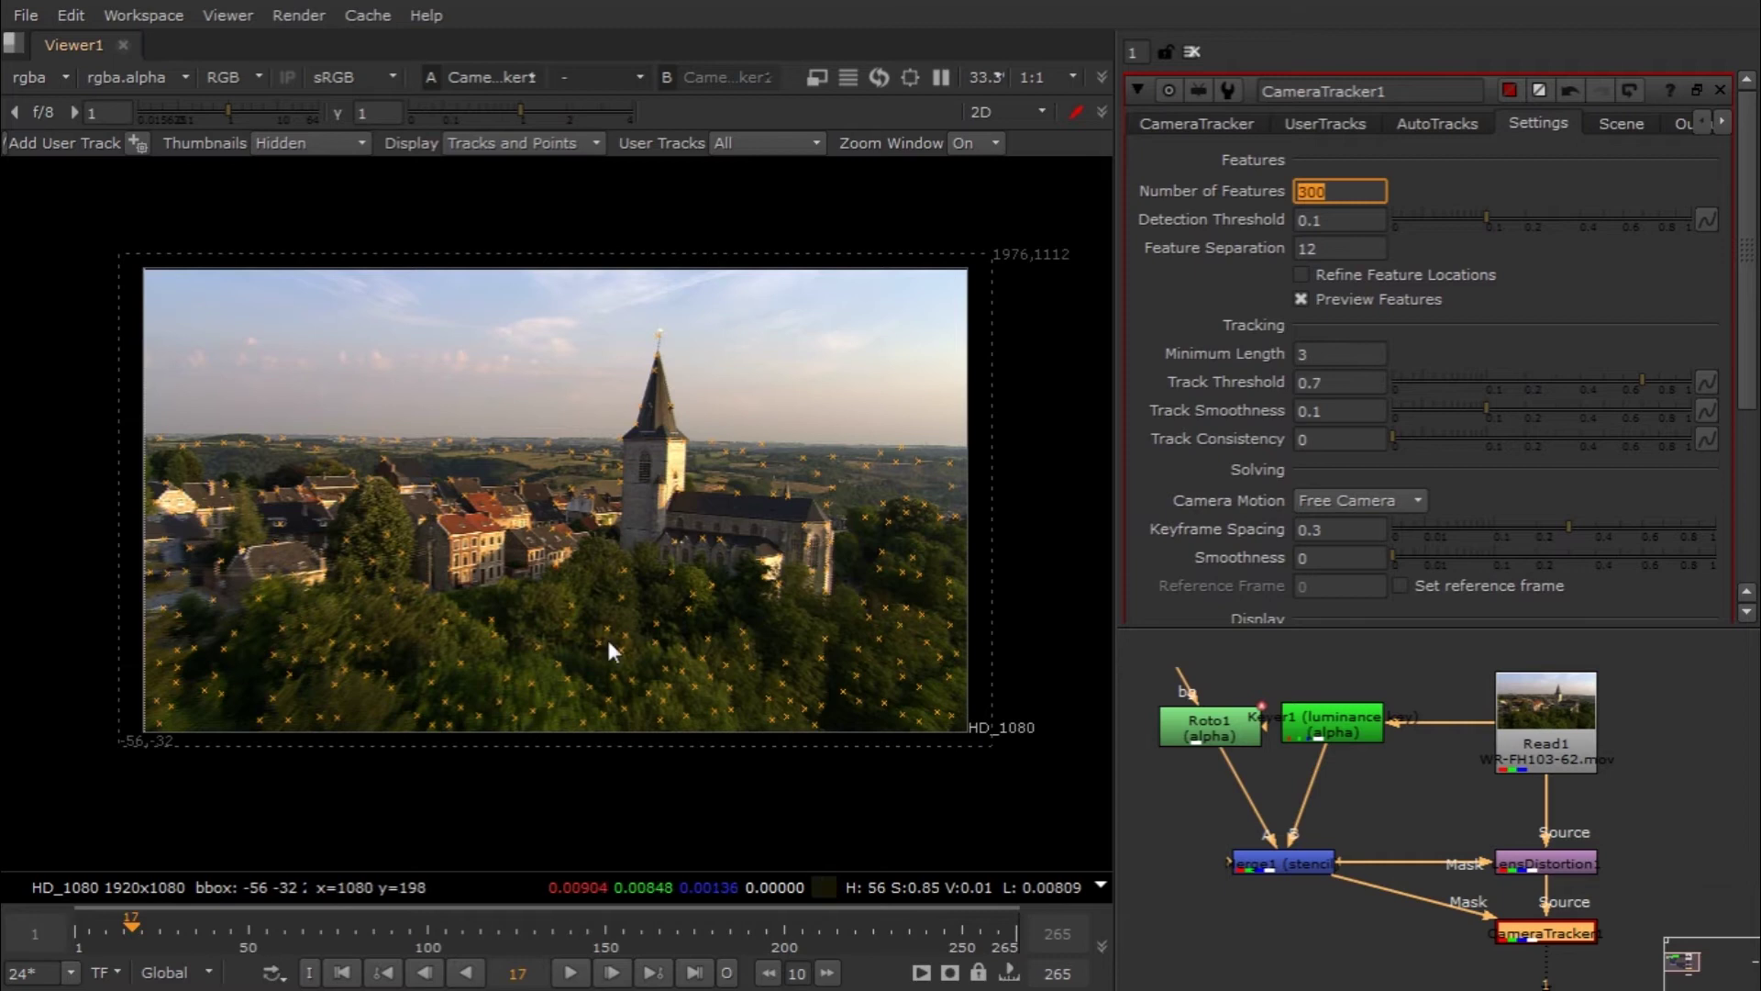
Step: Check features at frame 151, turn off the preview and start tracking from frame 1
{"action": "left_click", "coordinate": [609, 927]}
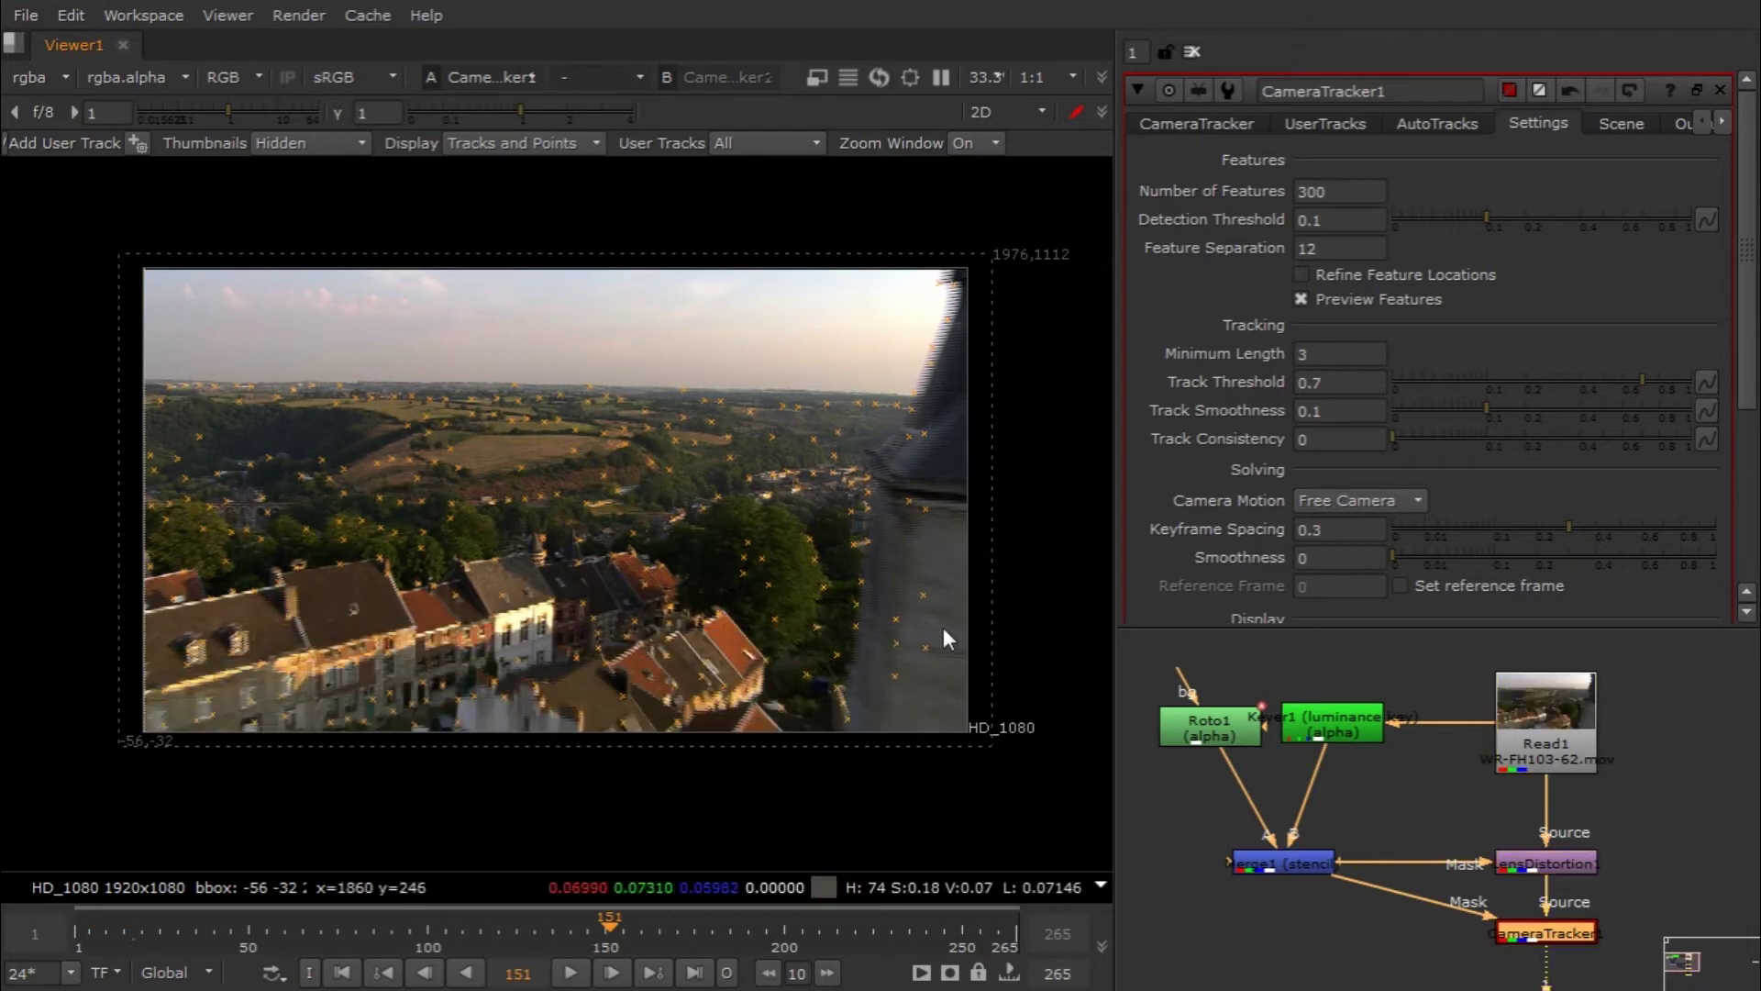
{"action": "left_click", "coordinate": [75, 938]}
{"action": "left_click", "coordinate": [1301, 300]}
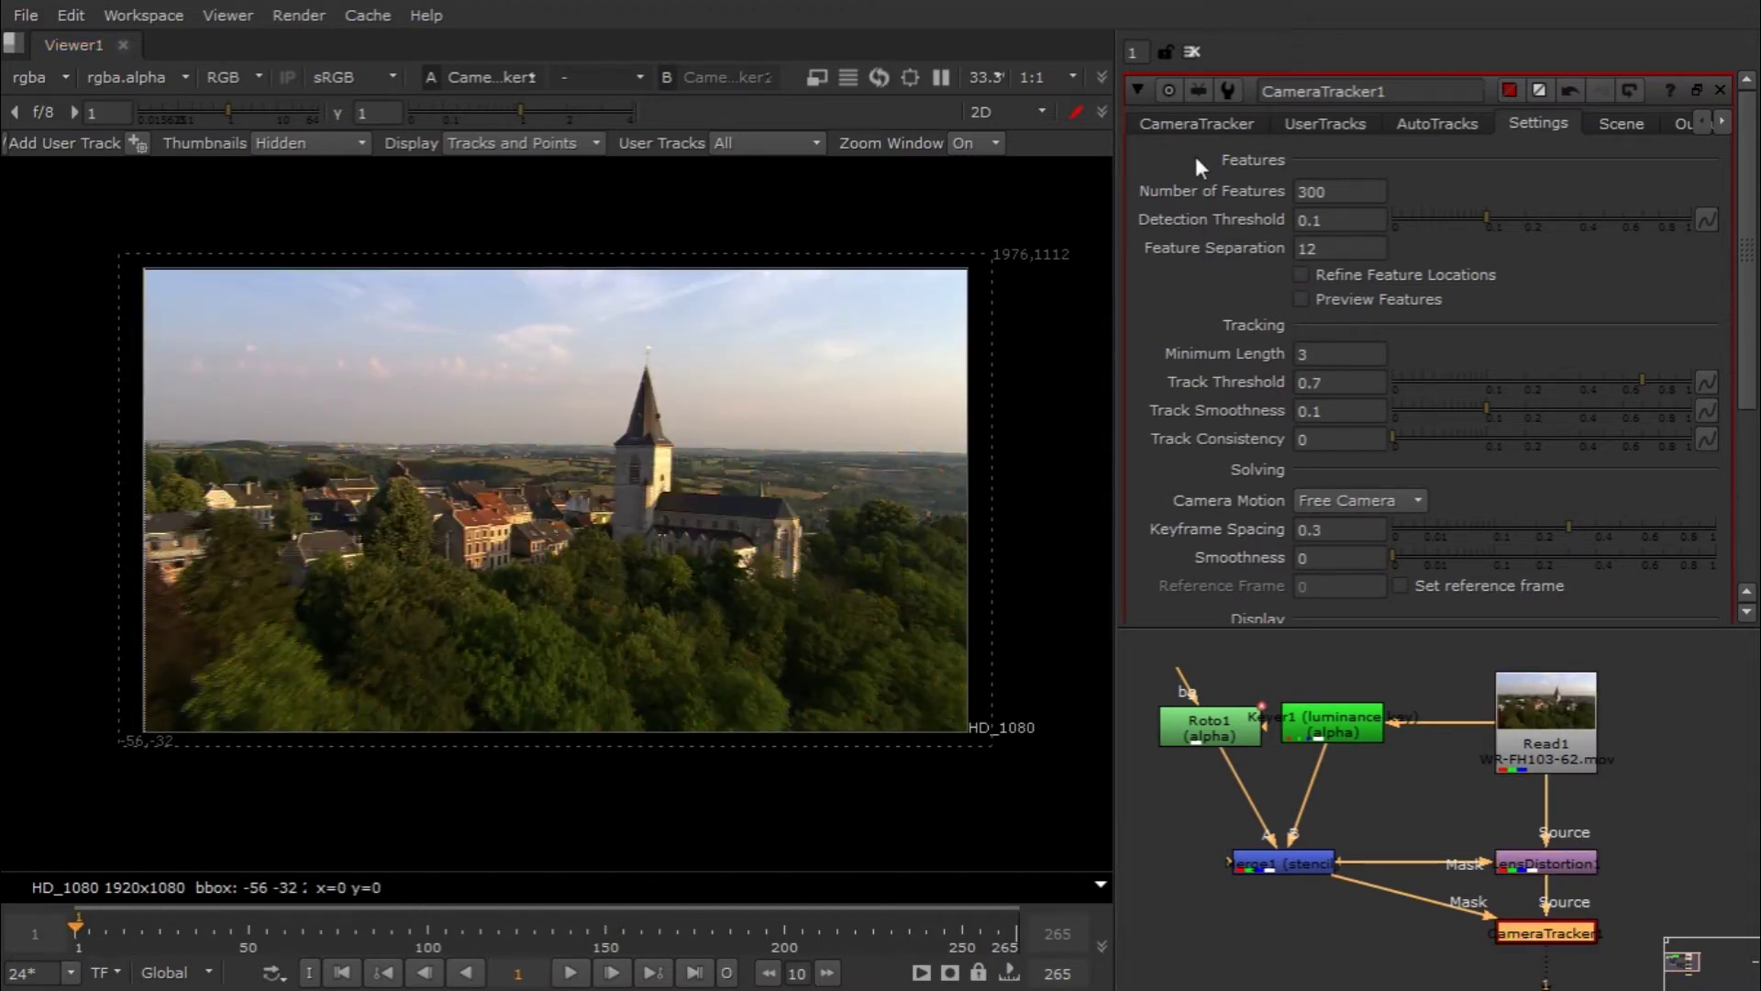
{"action": "left_click", "coordinate": [1195, 125]}
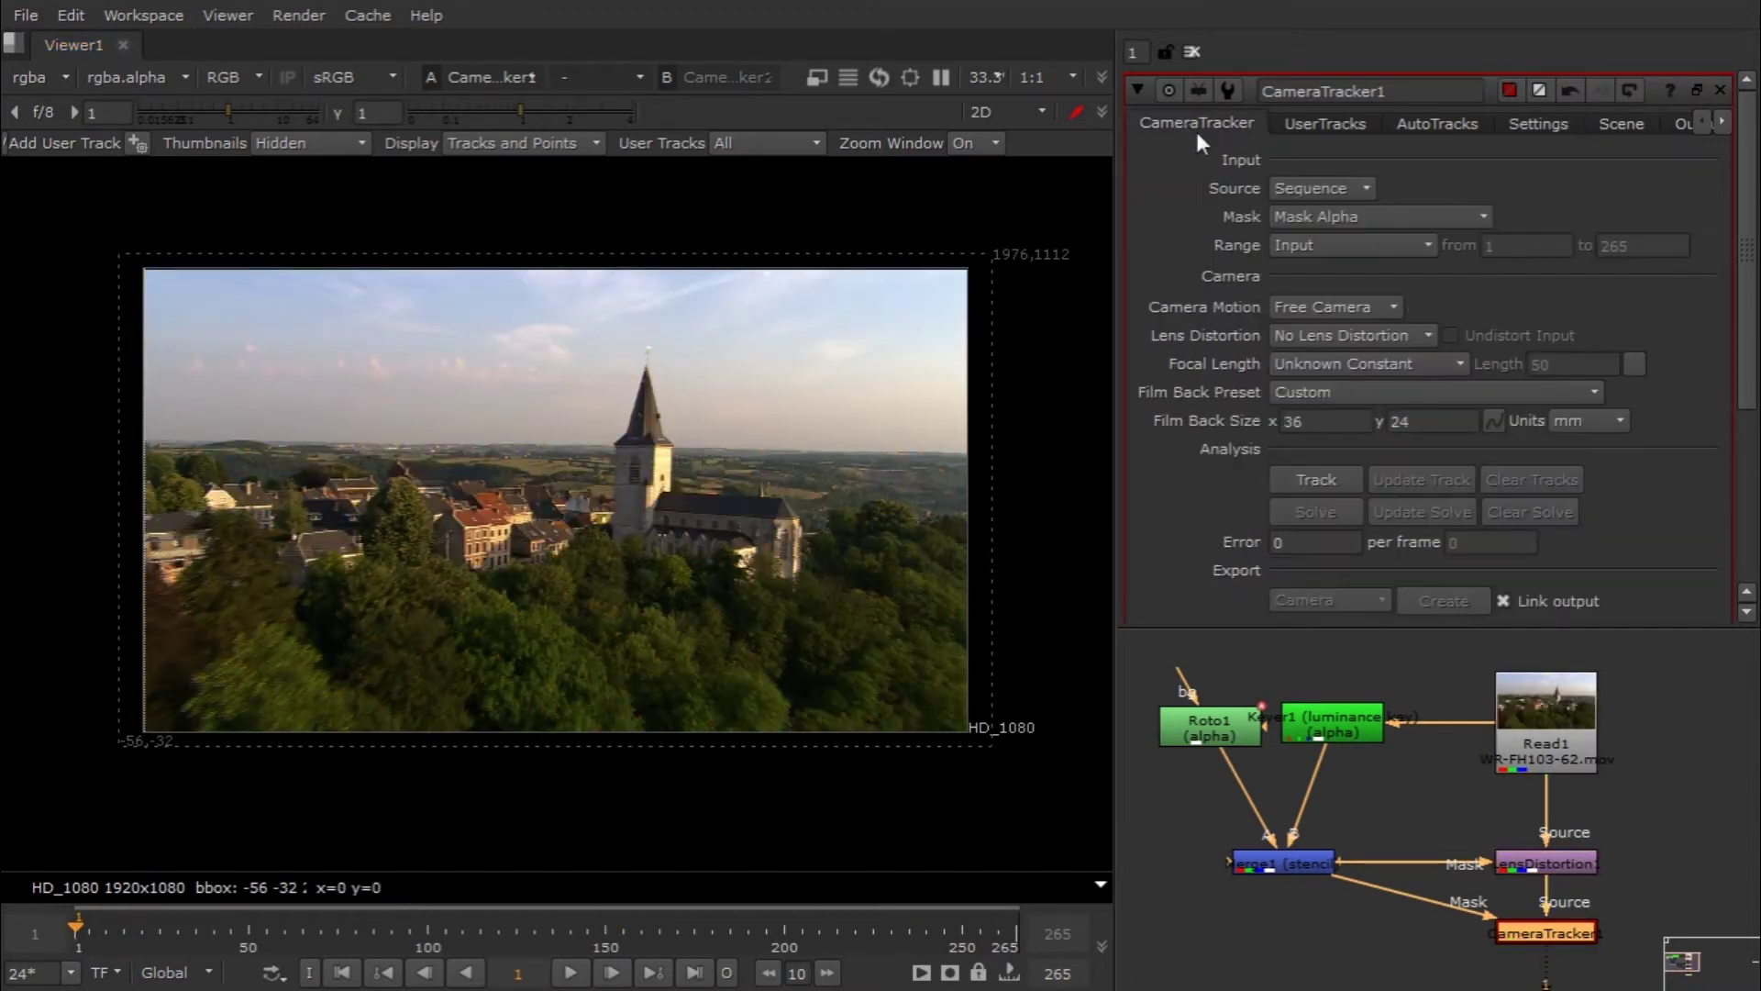
{"action": "left_click", "coordinate": [1317, 479]}
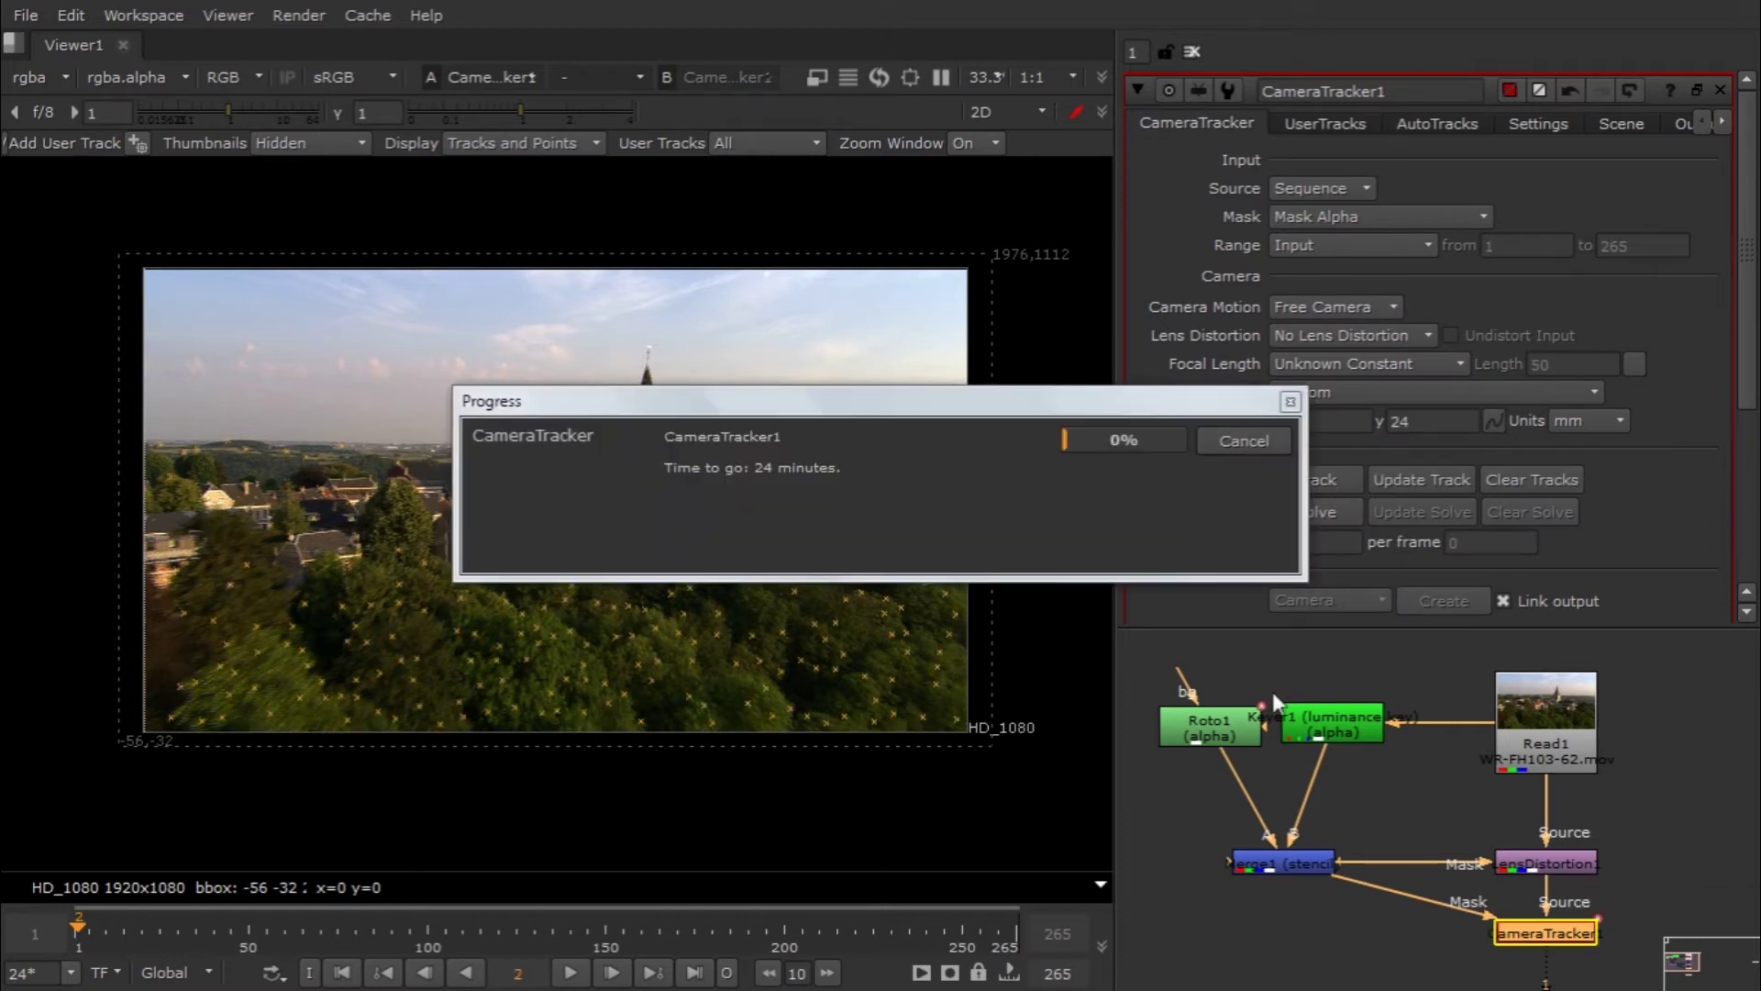
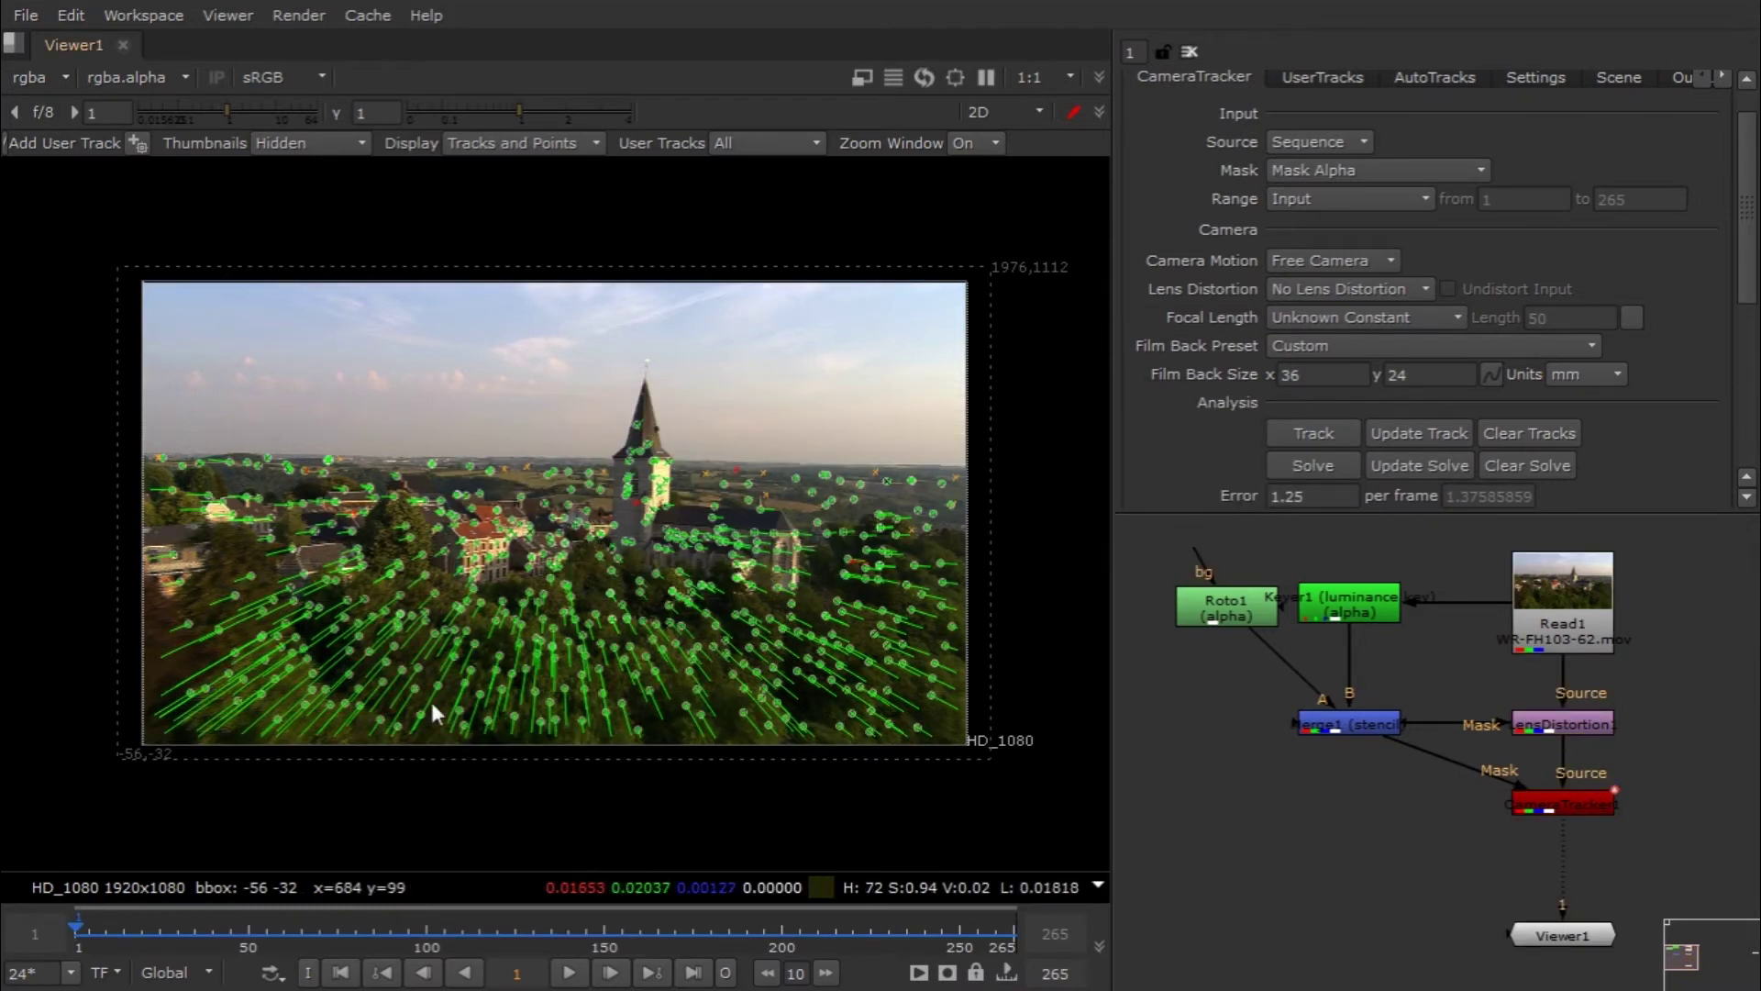
Step: Switch the viewer to 3D and orbit to a side-on view of the solved point cloud
{"action": "key", "text": "Tab"}
{"action": "left_click_drag", "start_coordinate": [510, 586], "coordinate": [624, 506], "text": "ctrl"}
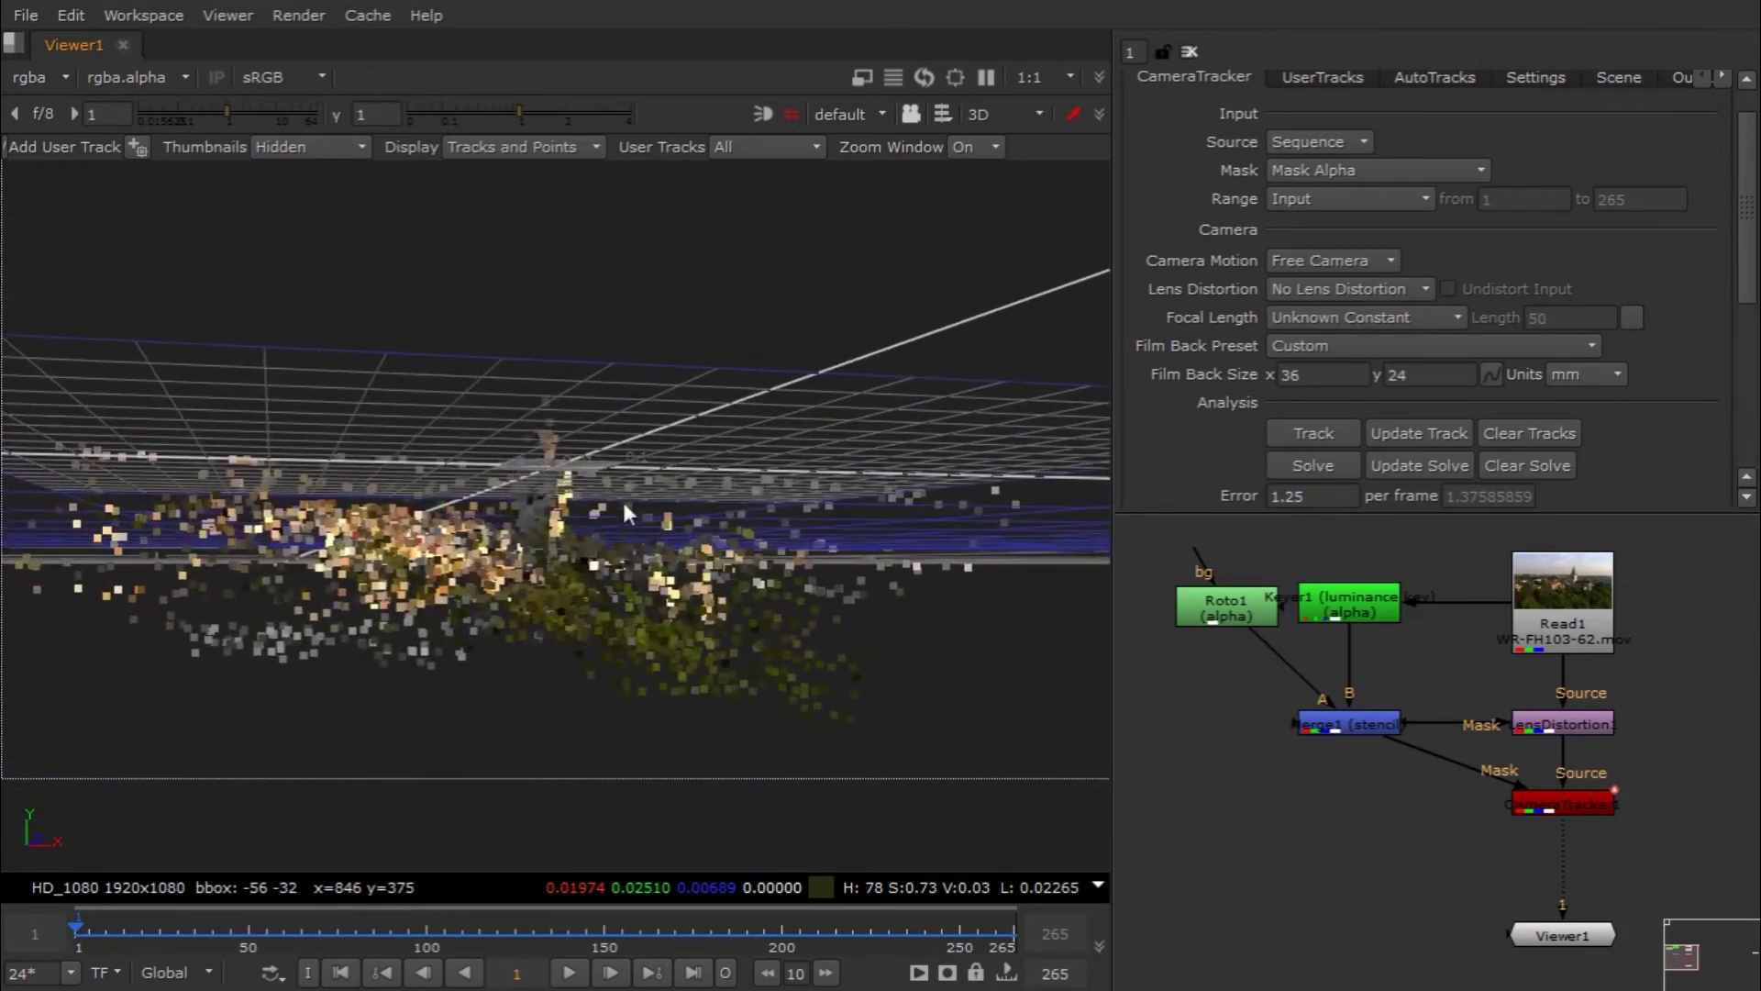
Step: Orbit the point cloud once more, return to 2D, inspect the tracks zoomed in, then refit the frame
{"action": "left_click_drag", "start_coordinate": [509, 586], "coordinate": [508, 673], "text": "ctrl"}
{"action": "key", "text": "Tab"}
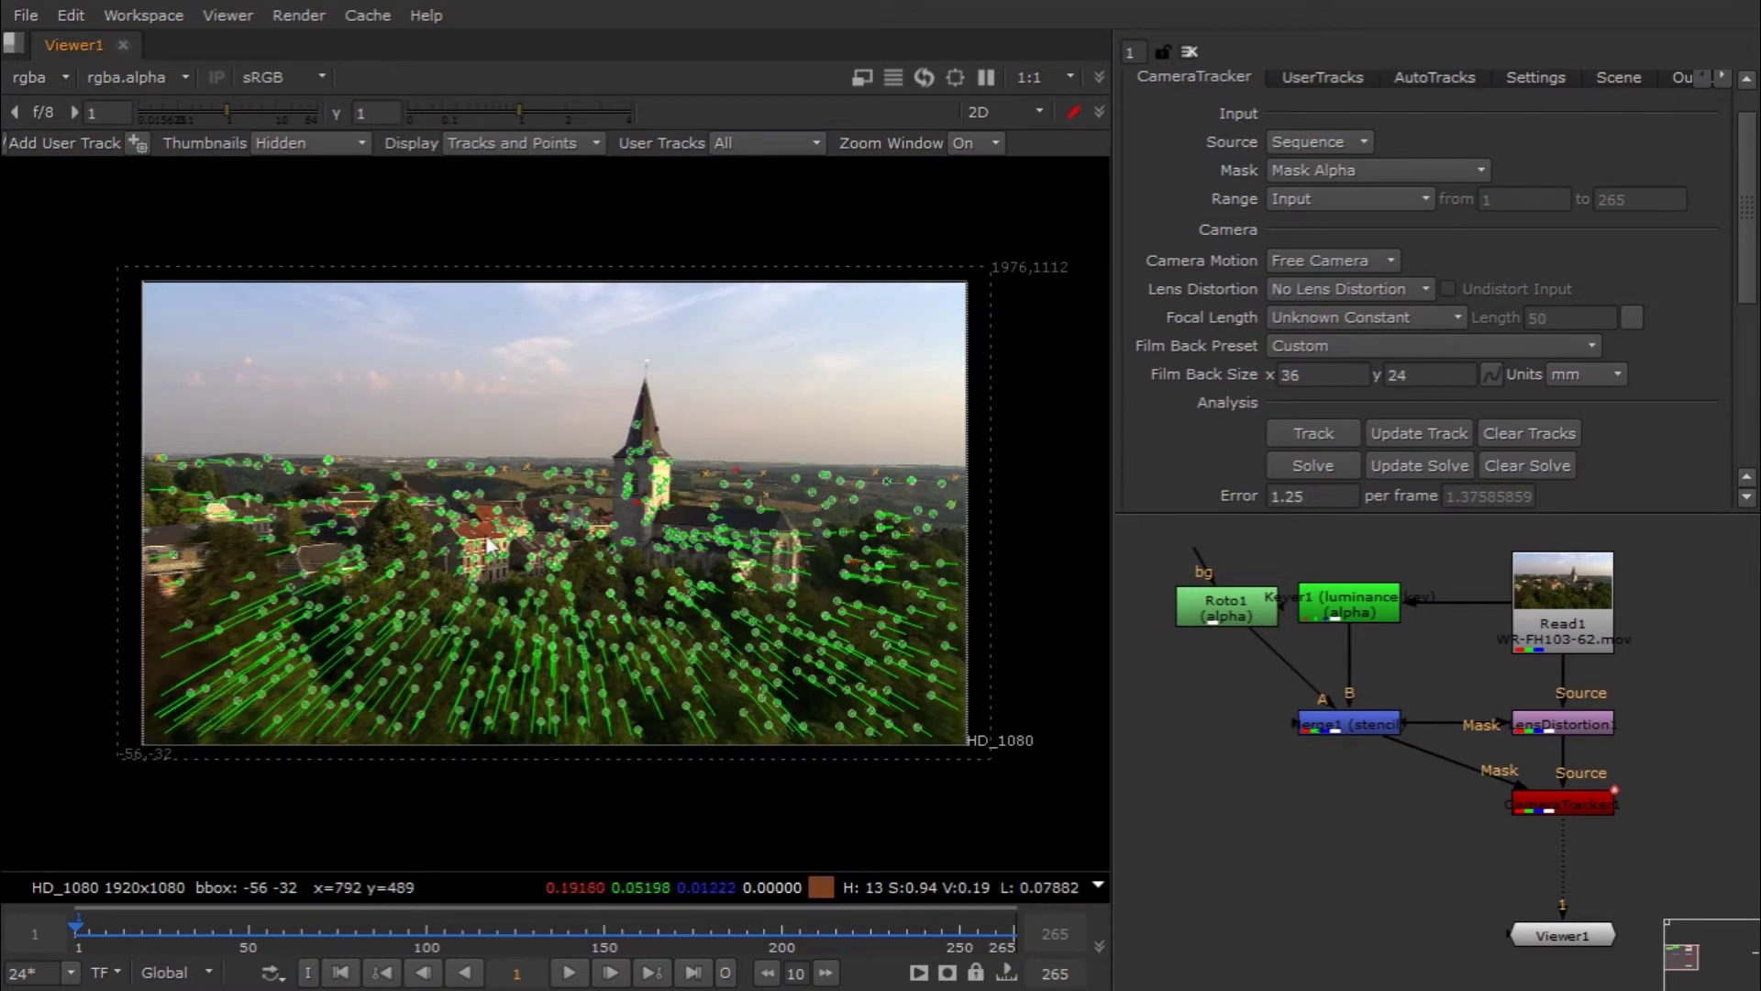
{"action": "scroll", "coordinate": [696, 459], "scroll_direction": "up", "scroll_amount": 2}
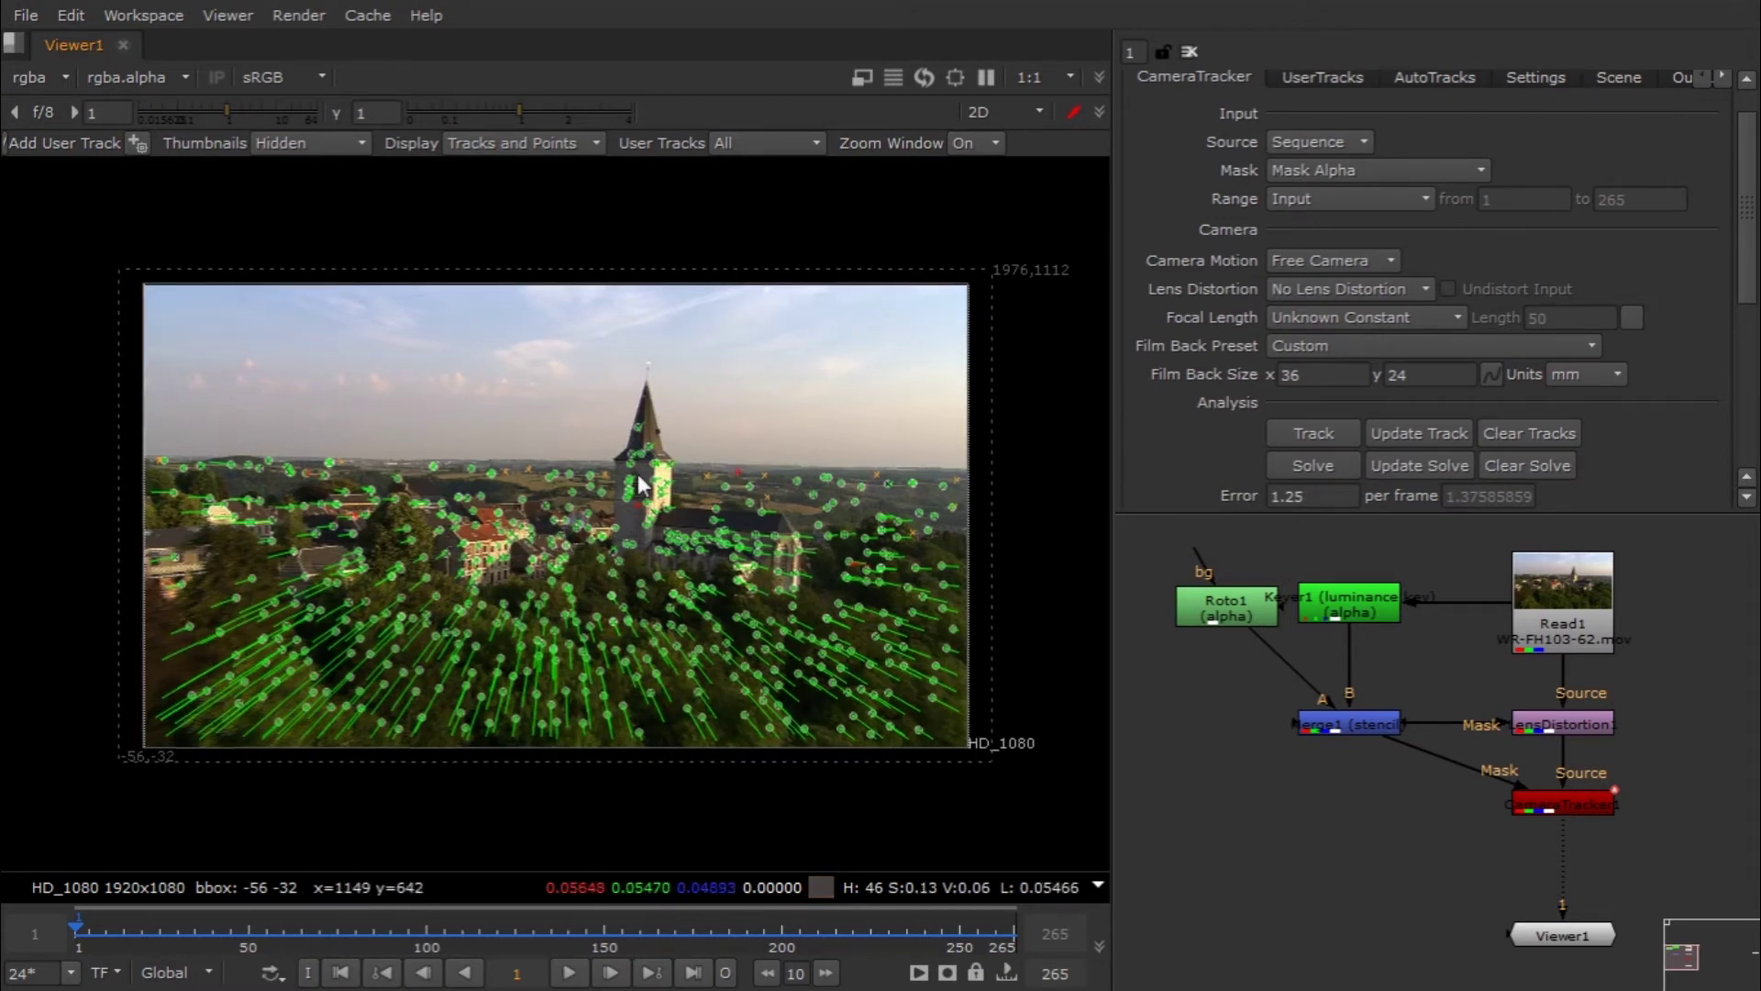
{"action": "scroll", "coordinate": [697, 458], "scroll_direction": "up", "scroll_amount": 5}
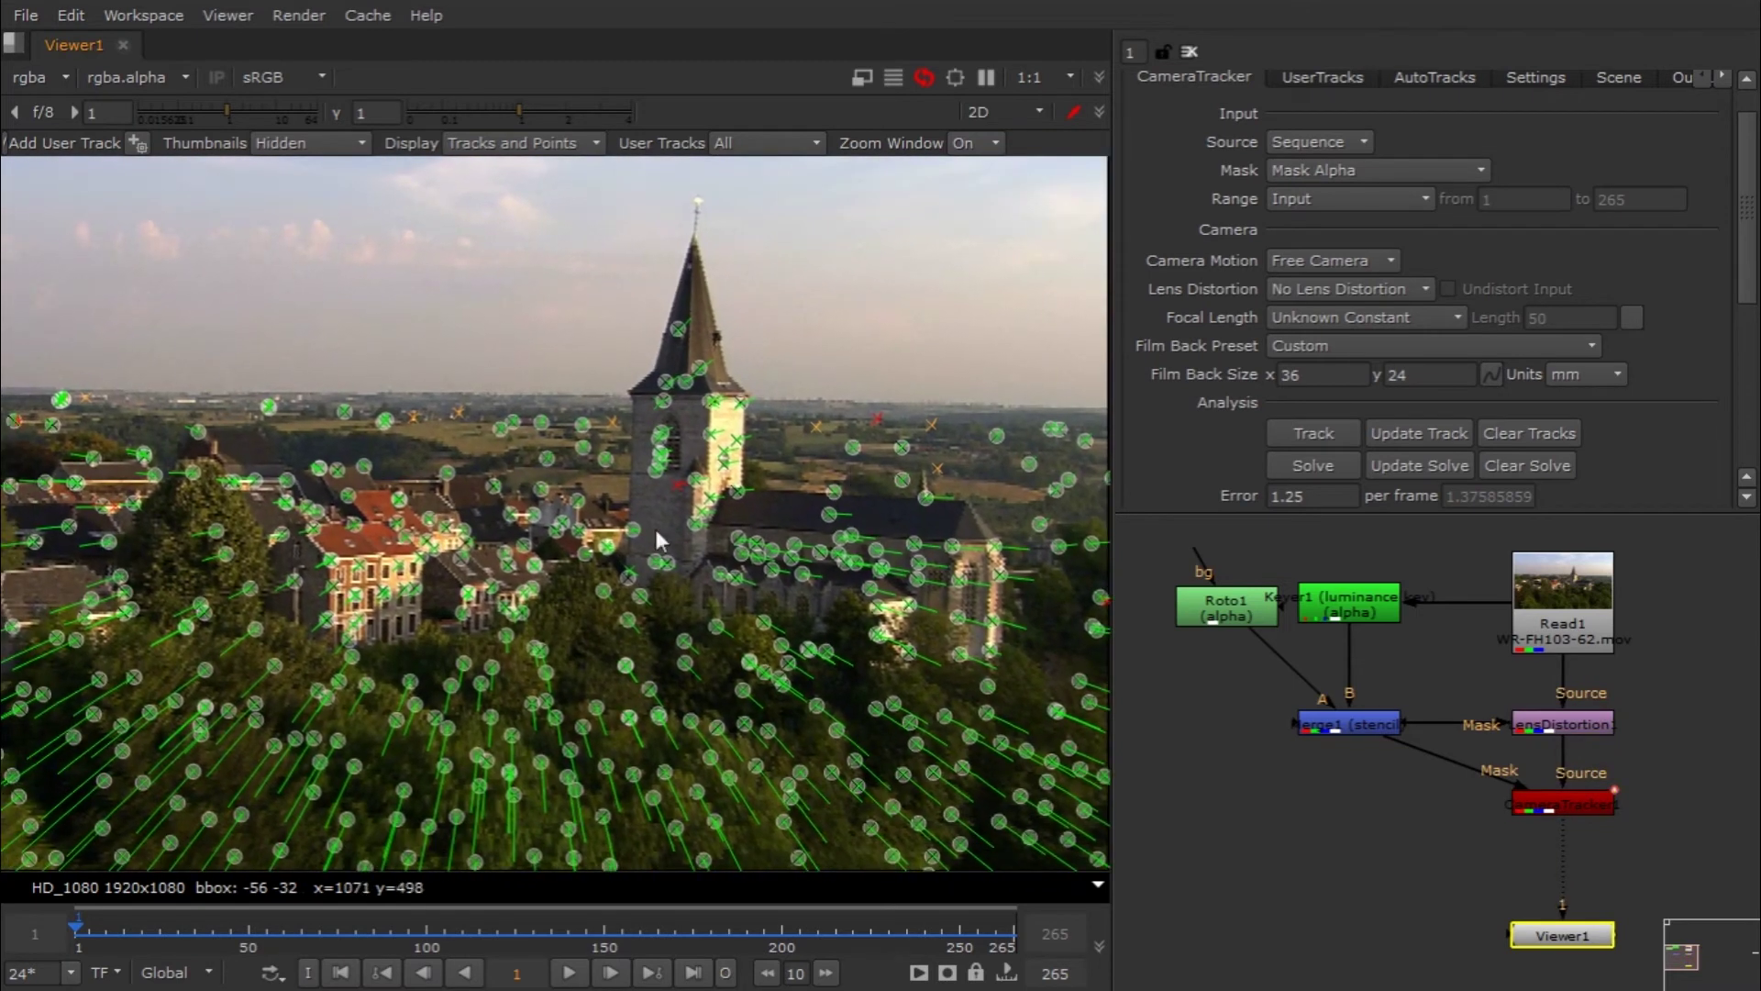
{"action": "middle_click_drag", "start_coordinate": [459, 615], "coordinate": [530, 556]}
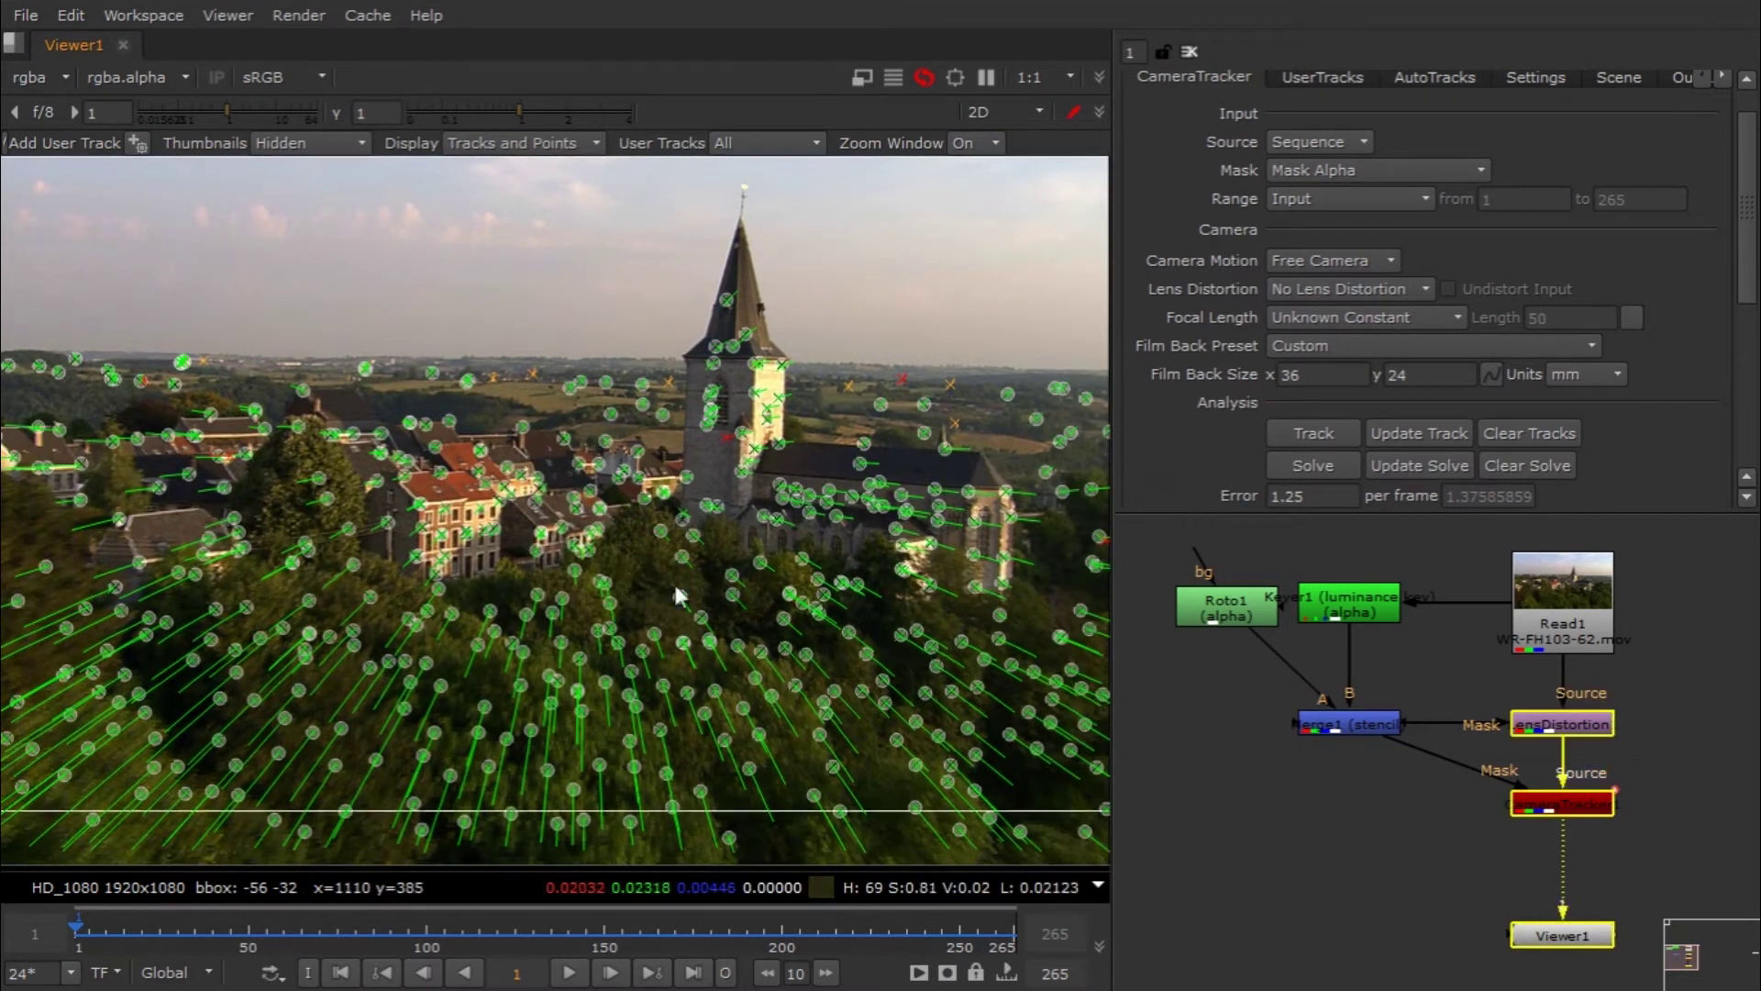
{"action": "key", "text": "f"}
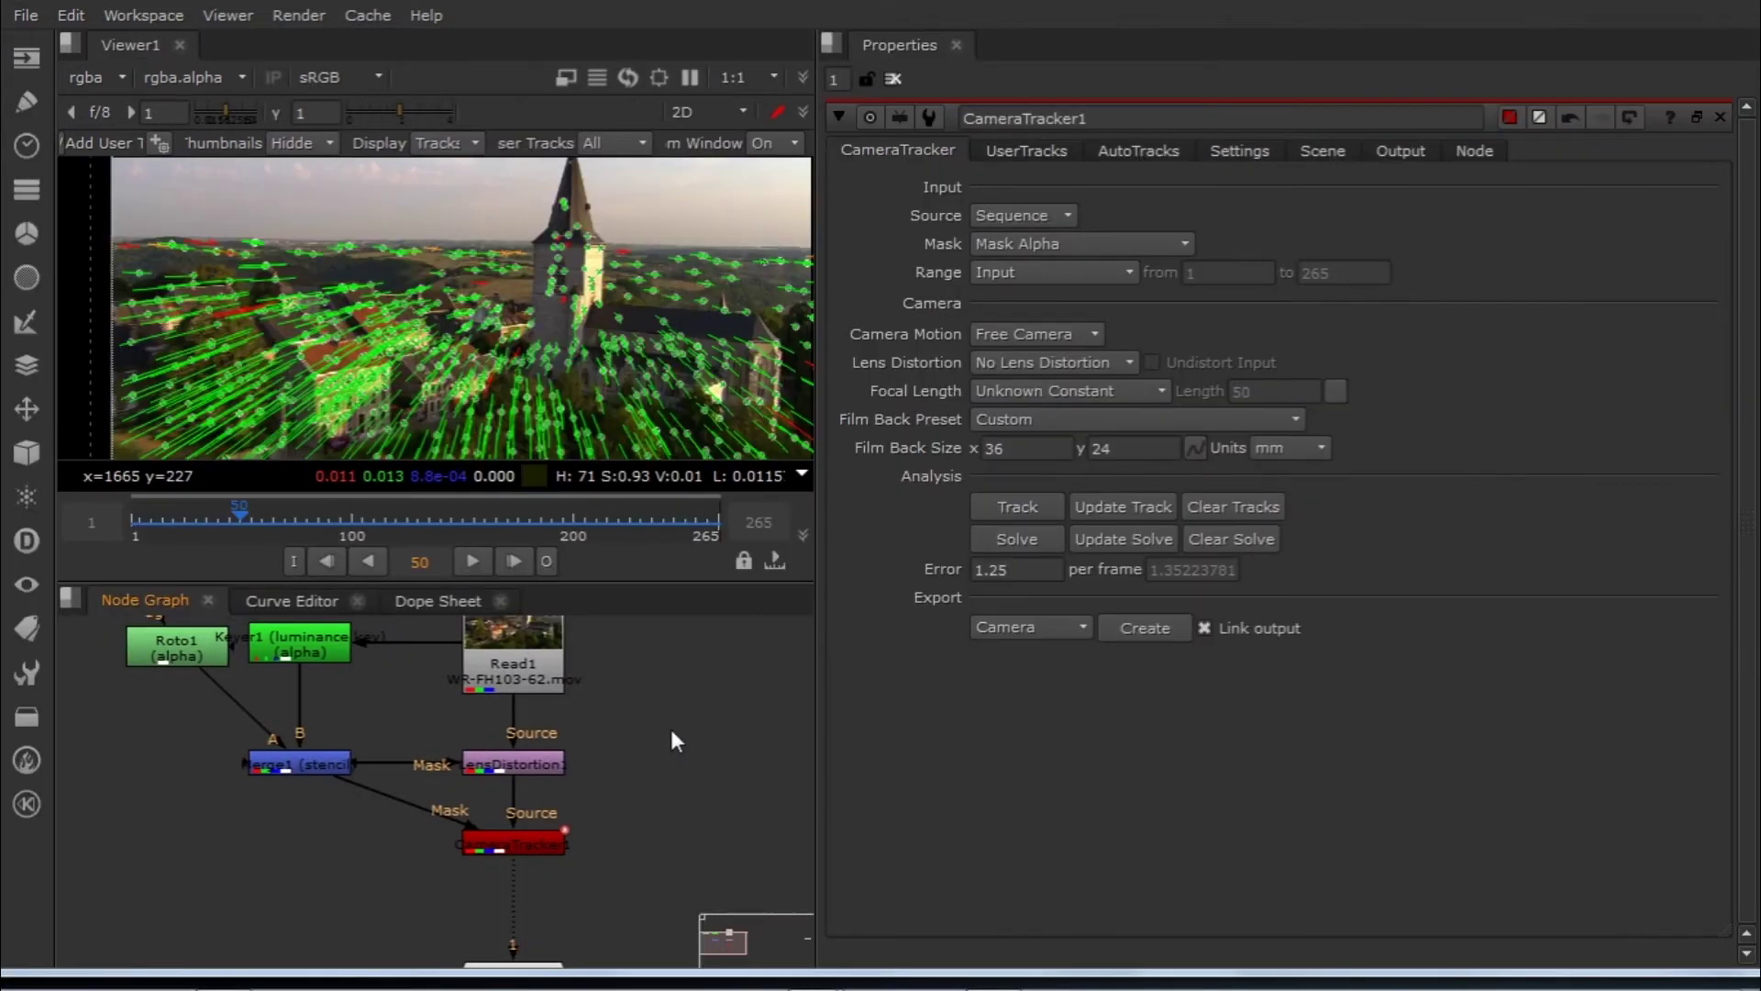
Step: Open the AutoTracks statistics and plot the 'track len - min' curve
{"action": "scroll", "coordinate": [642, 329], "scroll_direction": "up", "scroll_amount": 2}
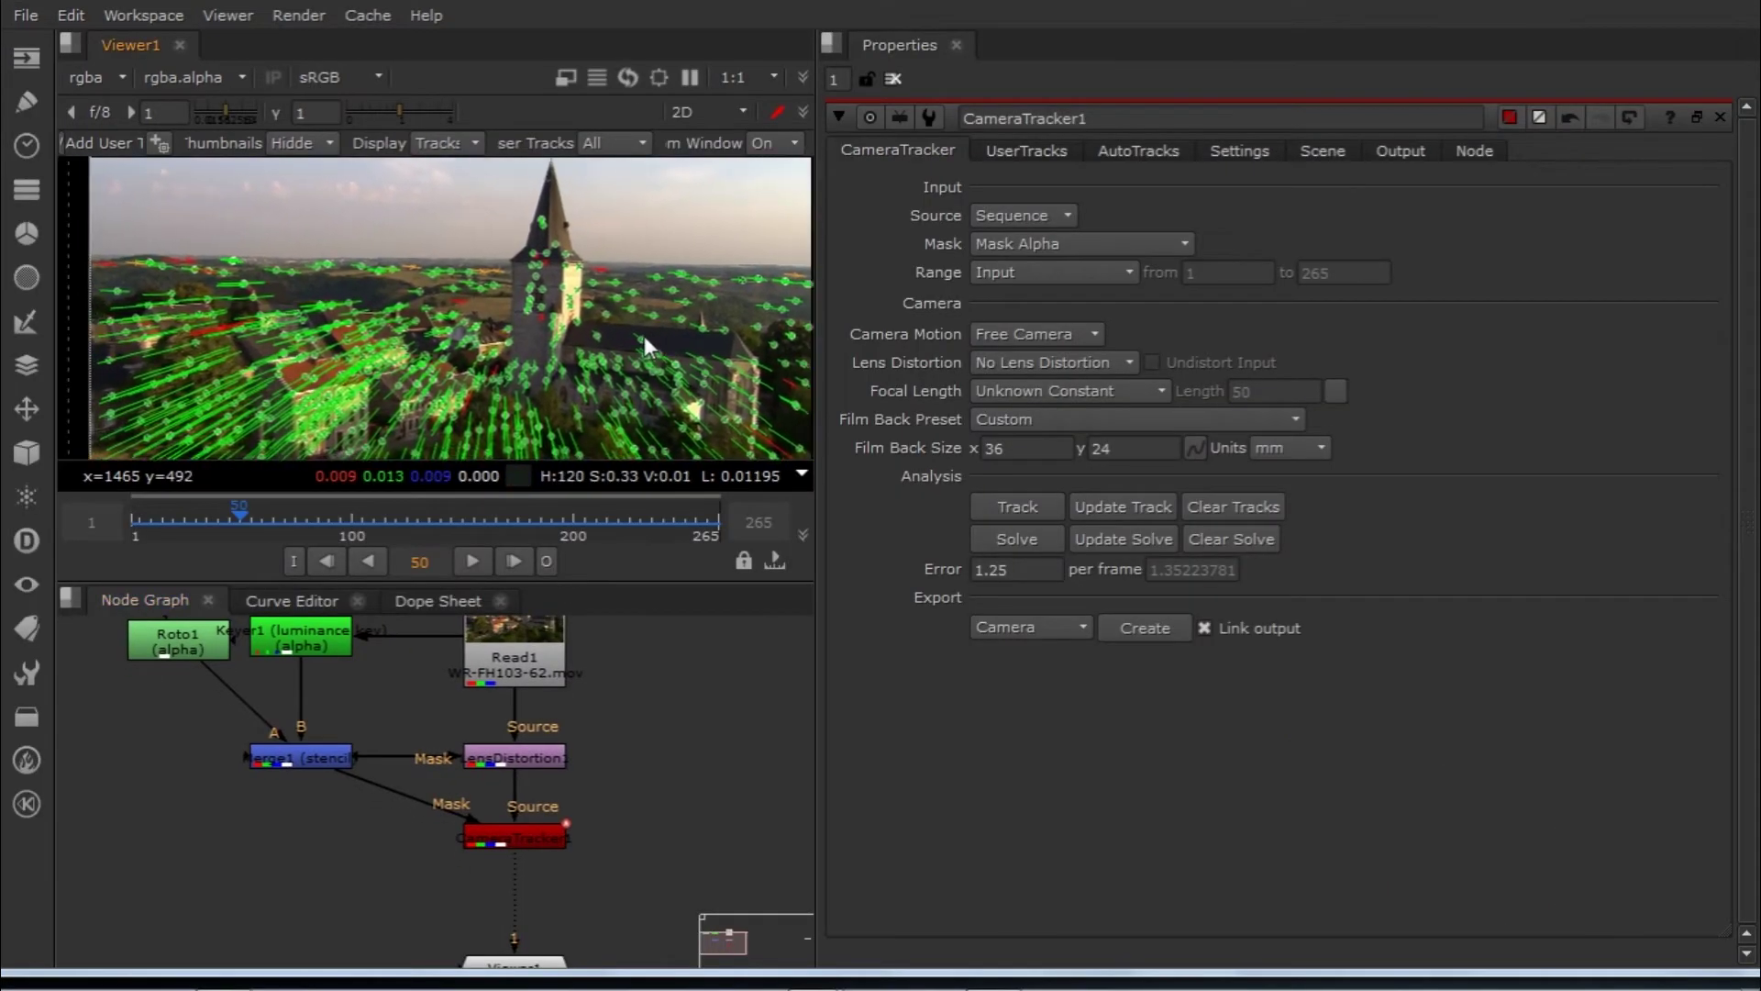
{"action": "left_click", "coordinate": [1138, 151]}
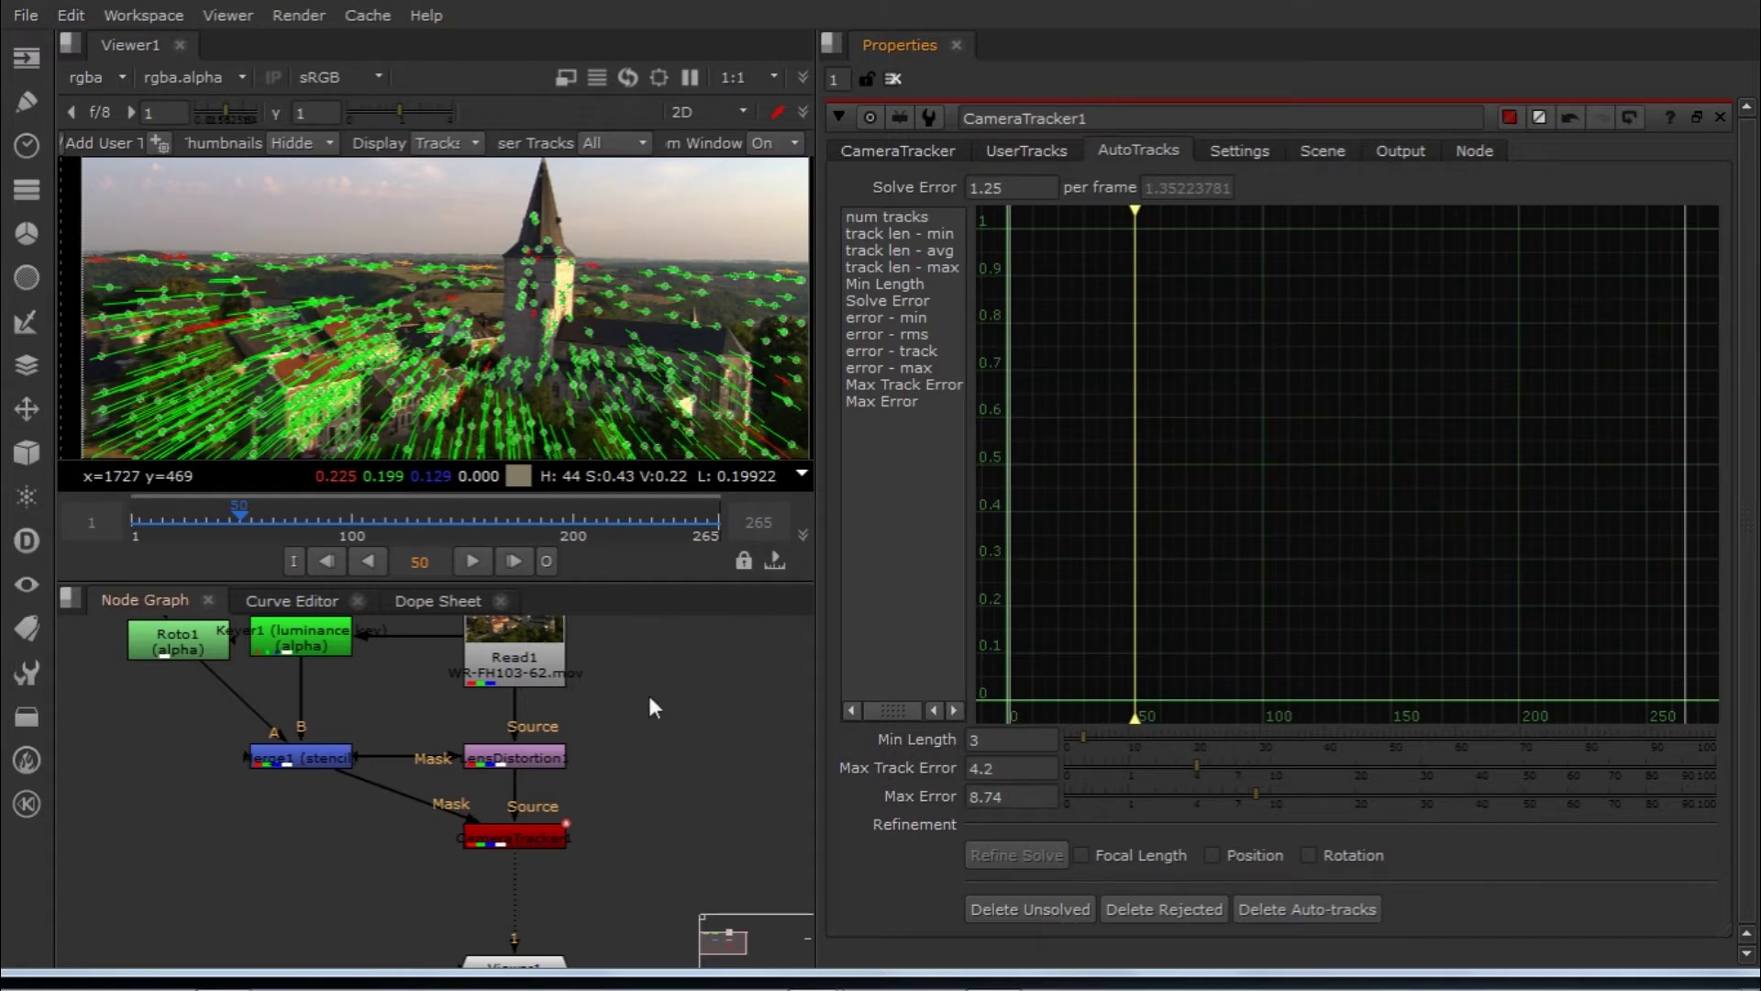
{"action": "middle_click_drag", "start_coordinate": [615, 762], "coordinate": [653, 741]}
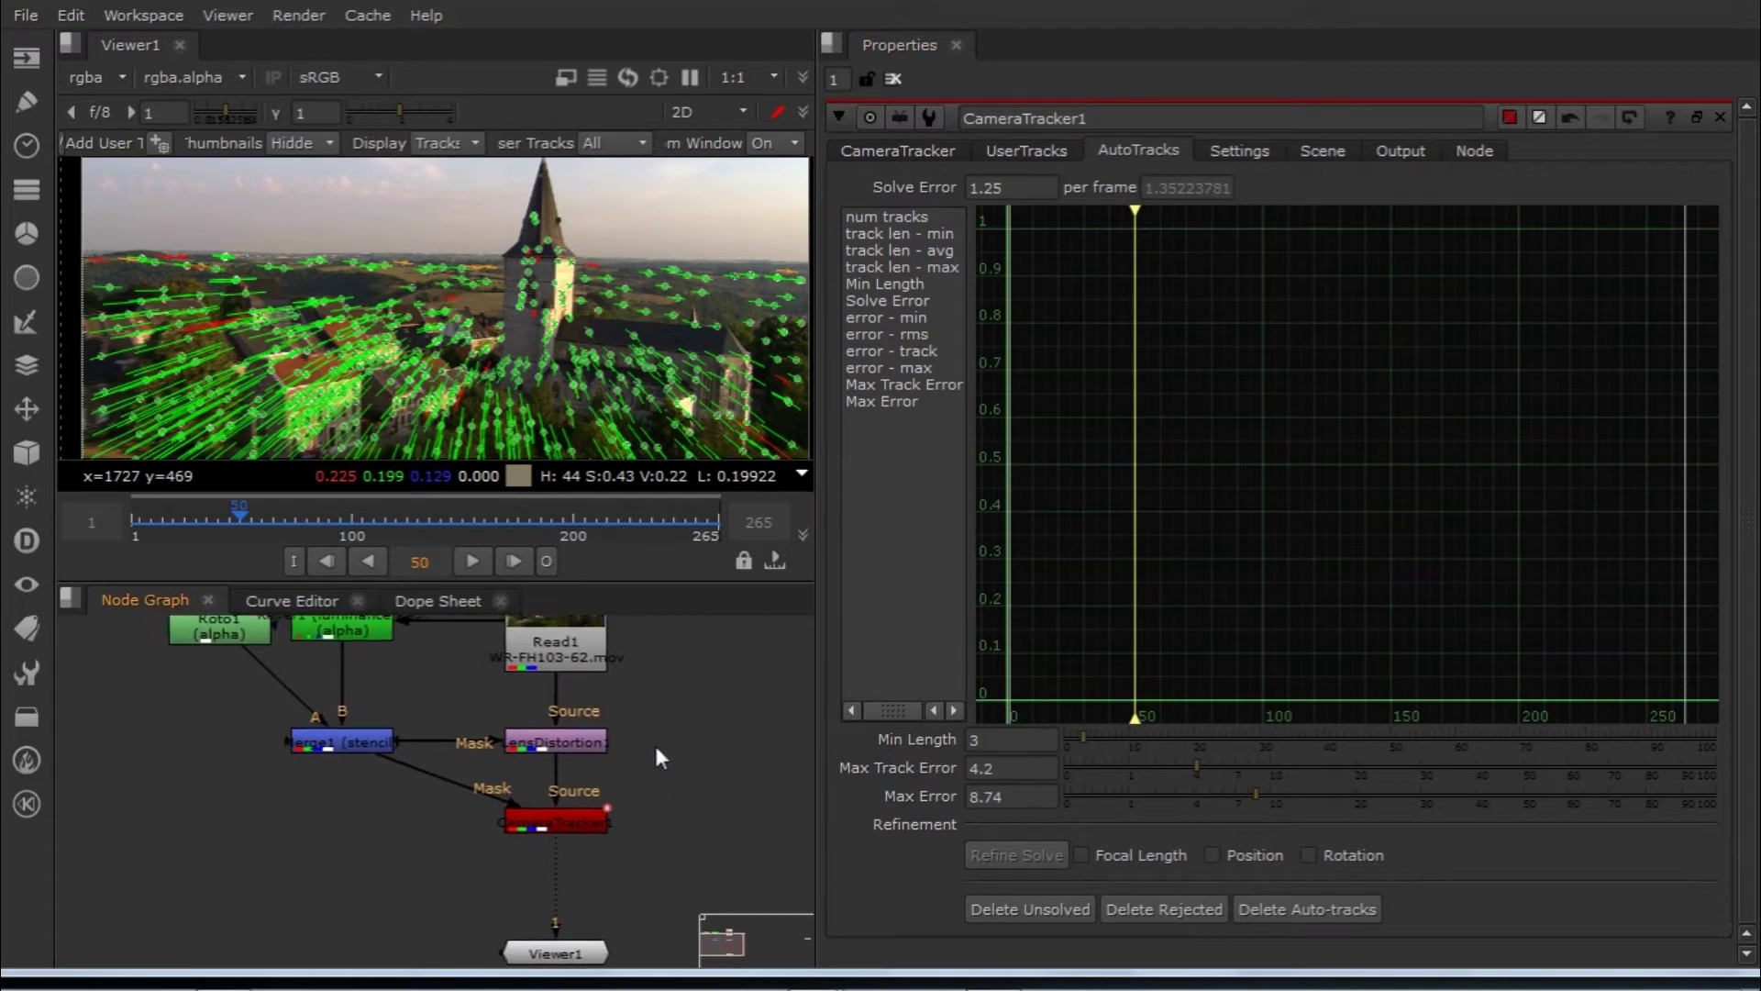
{"action": "left_click", "coordinate": [938, 233]}
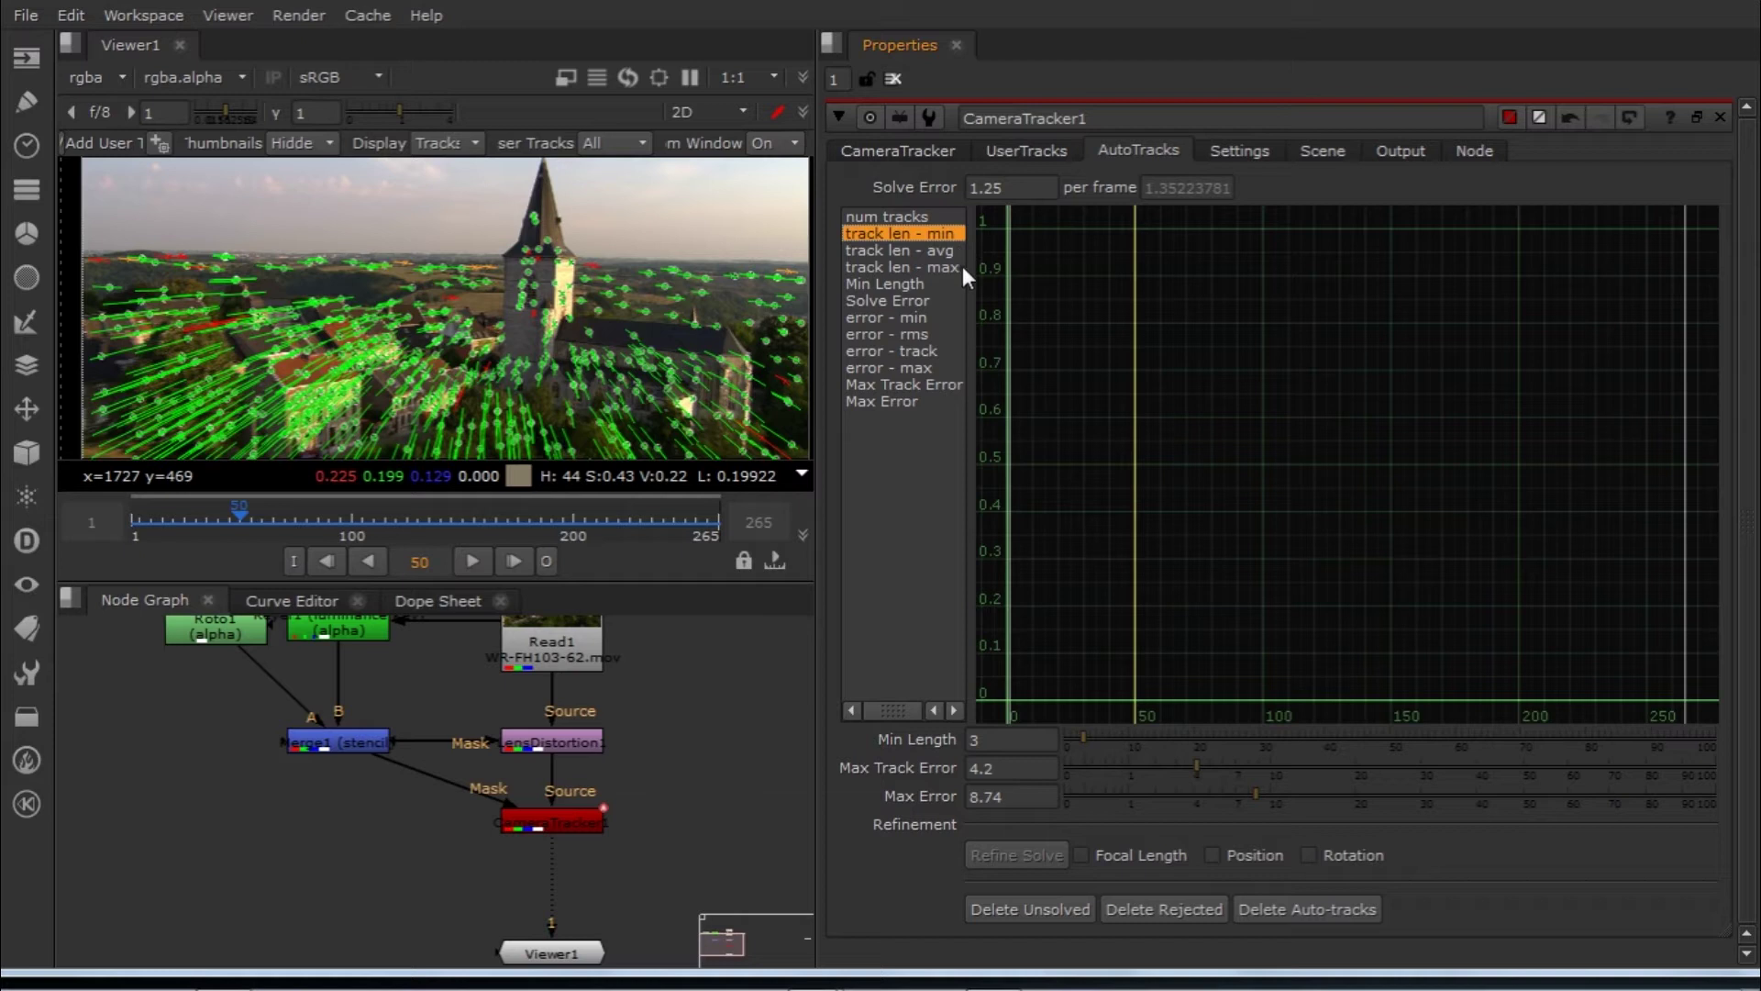
Step: Plot the Min Length threshold and raise it from 3 to 15
{"action": "left_click", "coordinate": [903, 284], "text": "ctrl"}
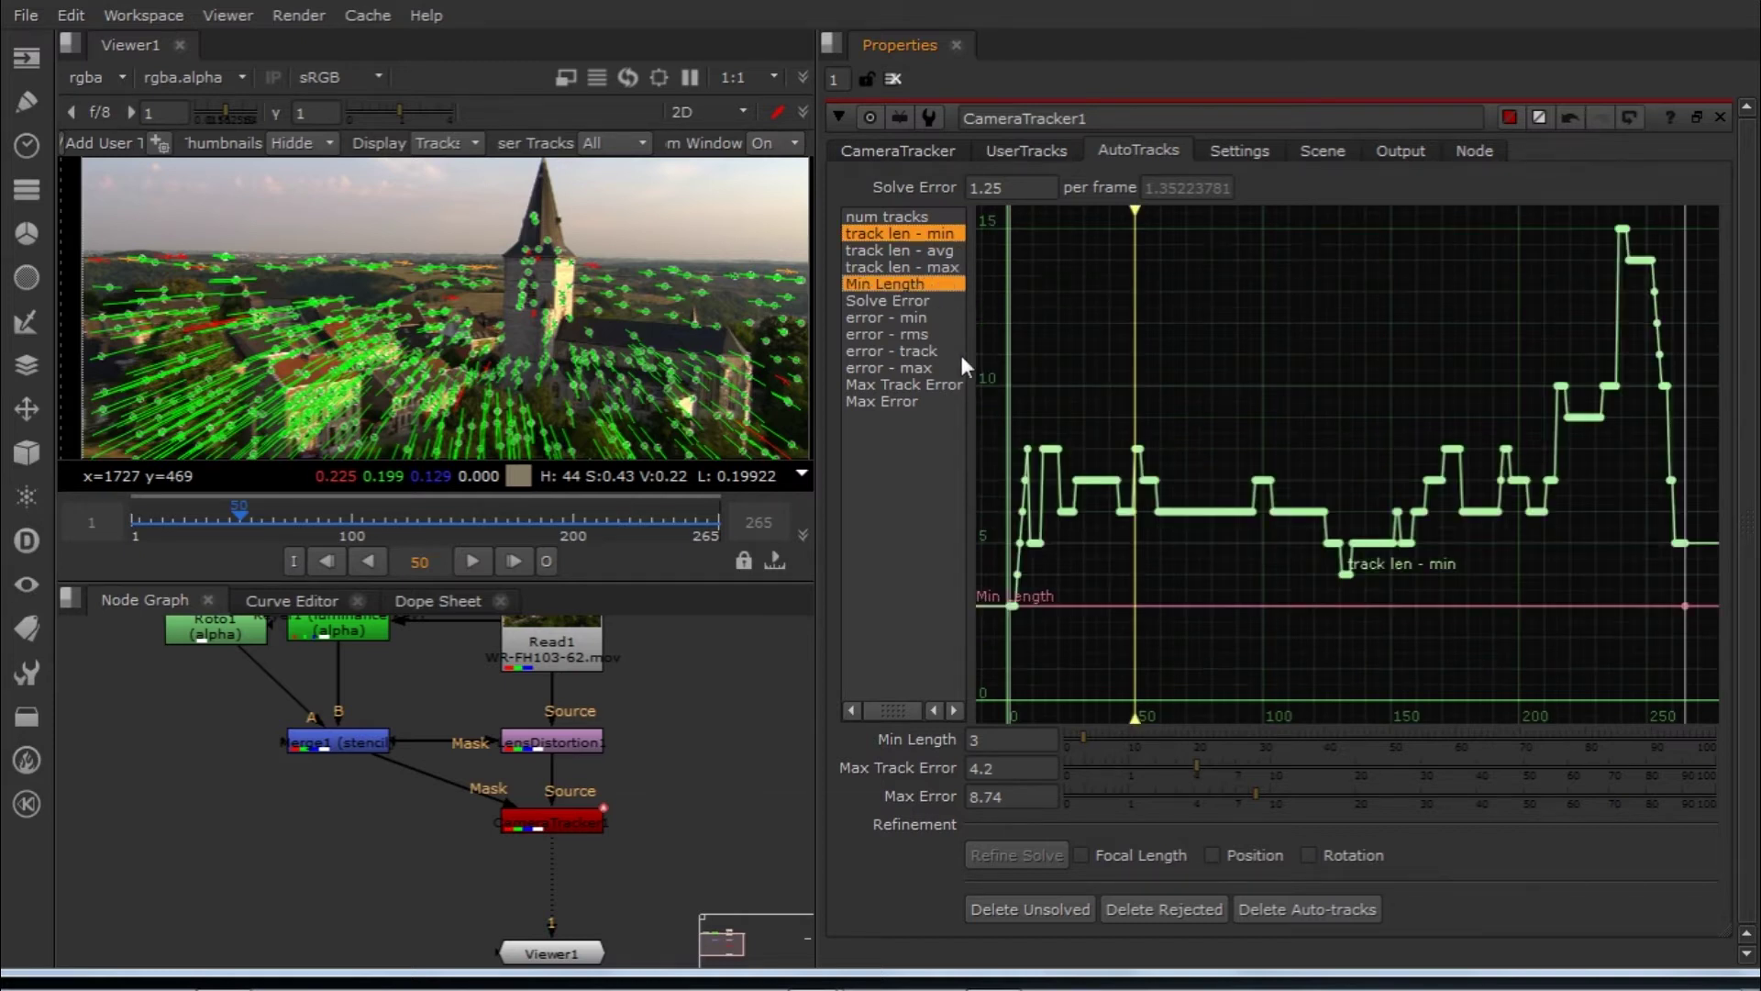
{"action": "left_click_drag", "start_coordinate": [823, 539], "coordinate": [629, 564]}
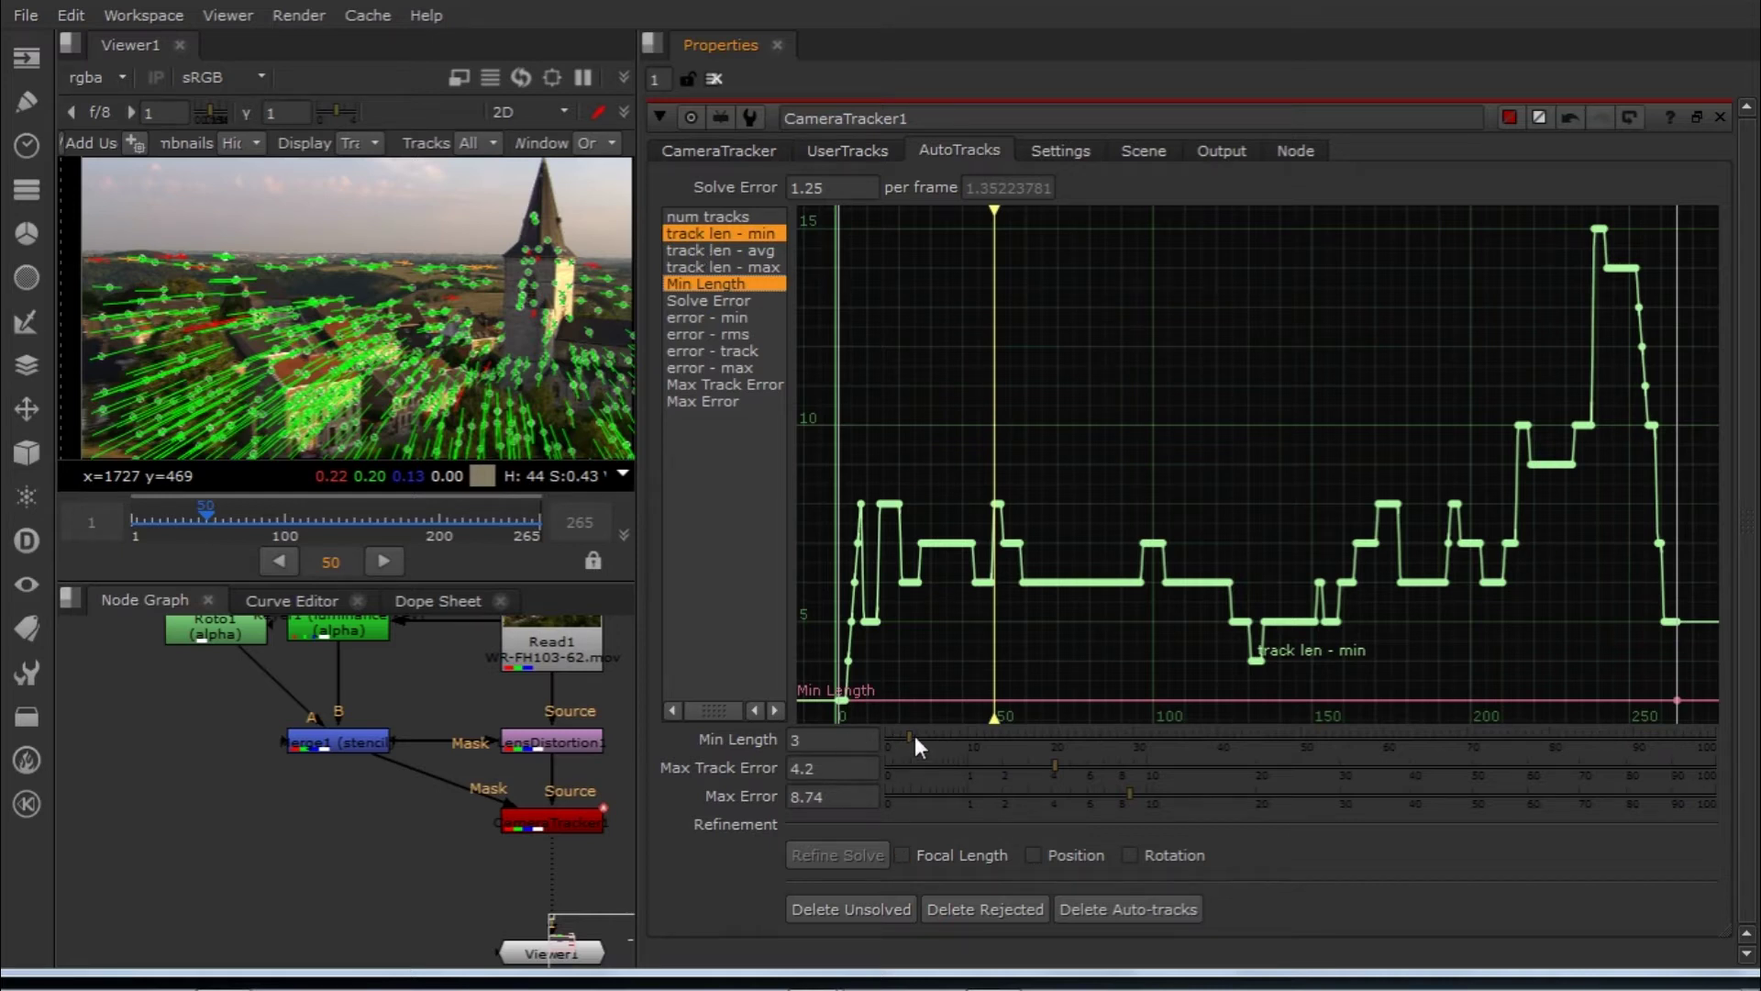
{"action": "left_click_drag", "start_coordinate": [907, 736], "coordinate": [1000, 734]}
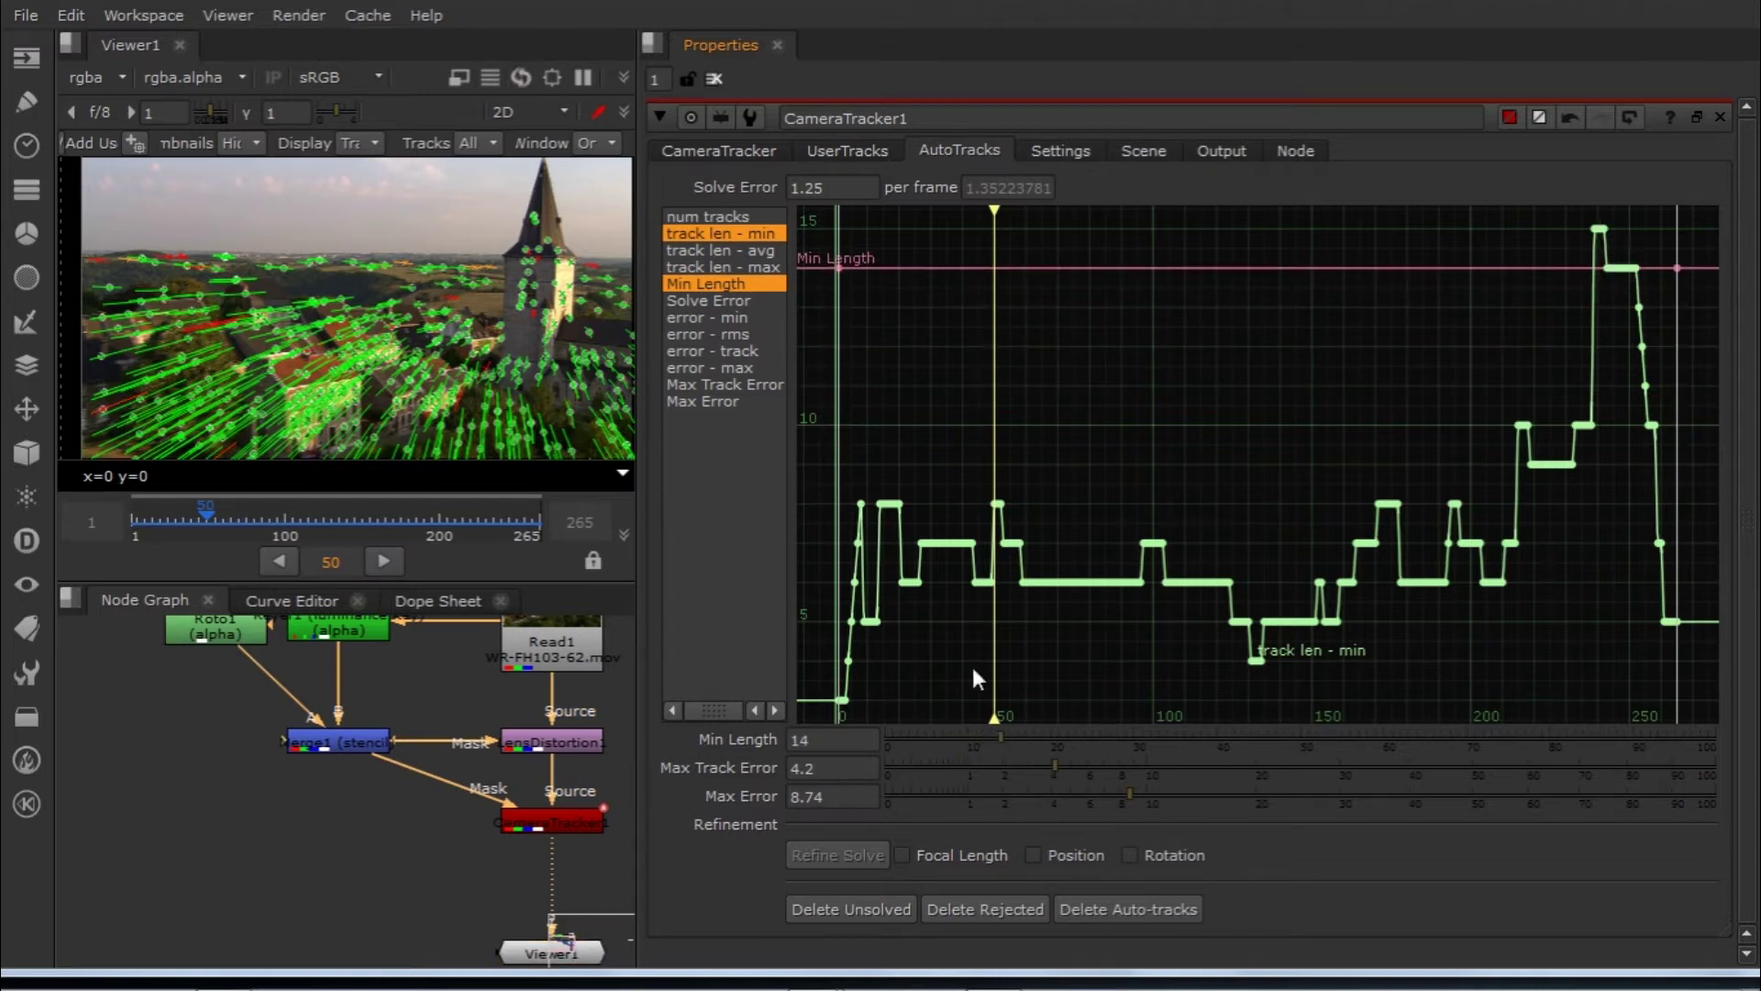
{"action": "left_click_drag", "start_coordinate": [1002, 736], "coordinate": [1011, 739]}
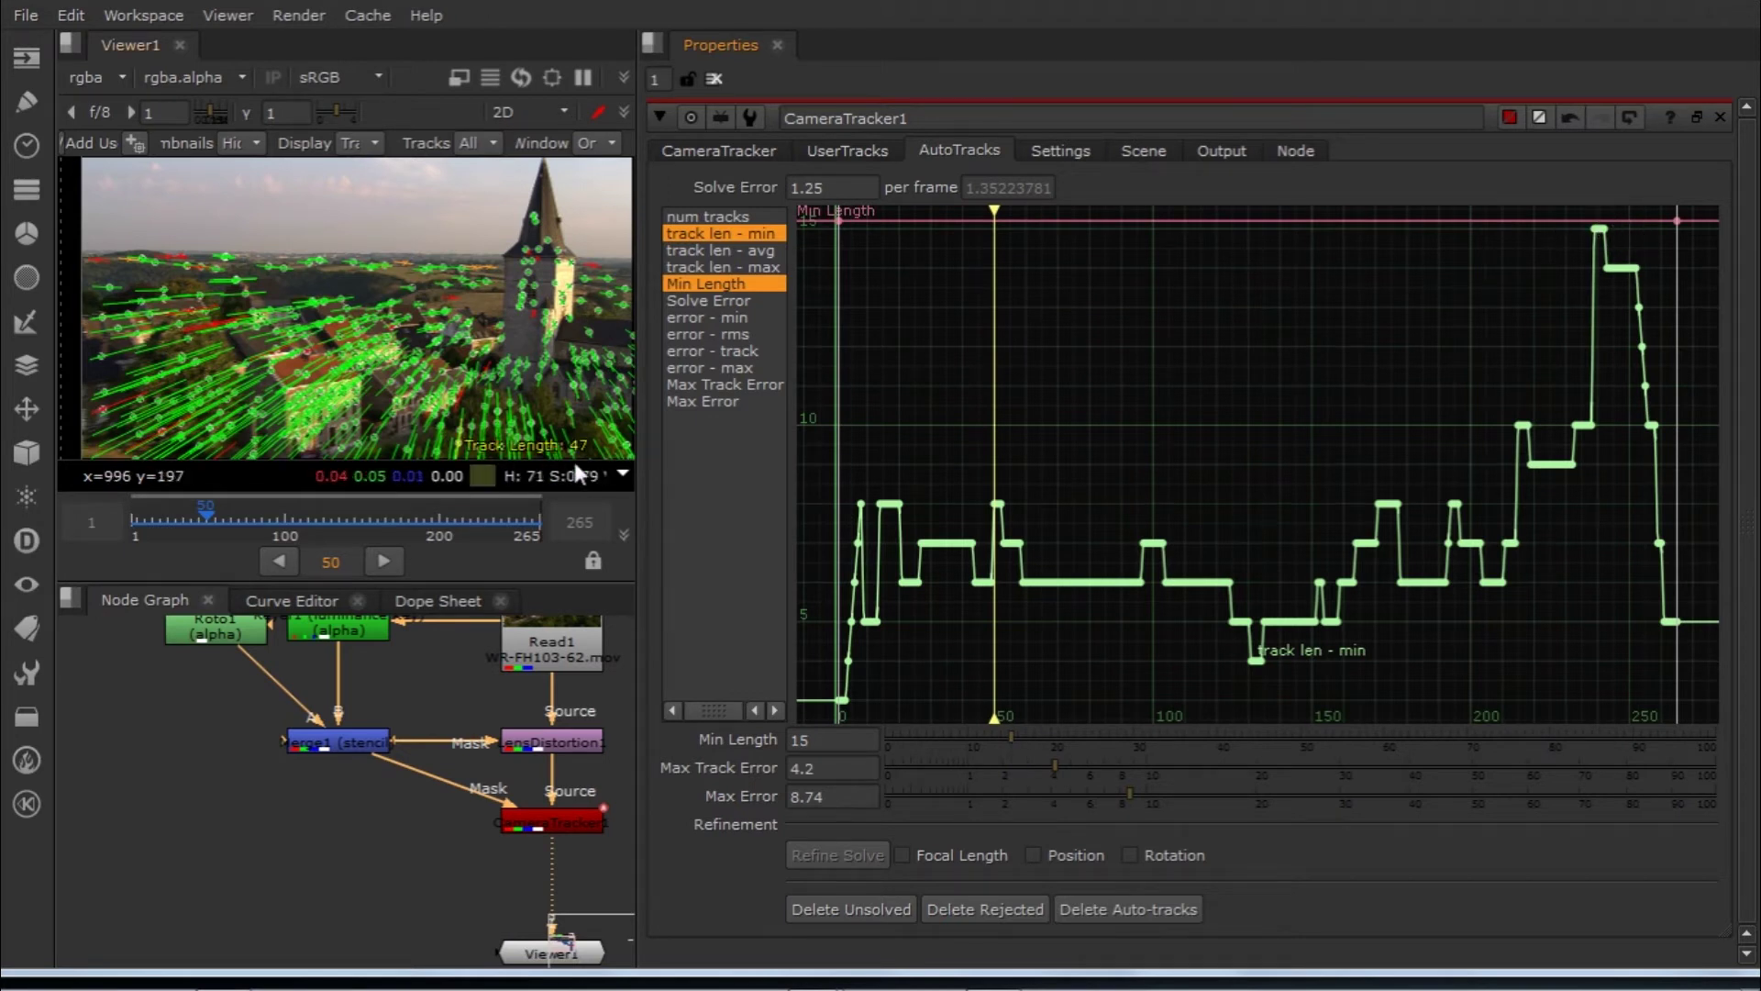
Step: Switch the AutoTracks graph to the 'error - rms' curve
{"action": "scroll", "coordinate": [550, 385], "scroll_direction": "up", "scroll_amount": 2}
{"action": "mouse_move", "coordinate": [548, 384]}
{"action": "middle_mouse_down"}
{"action": "mouse_move", "coordinate": [536, 333]}
{"action": "mouse_move", "coordinate": [547, 358]}
{"action": "middle_mouse_up"}
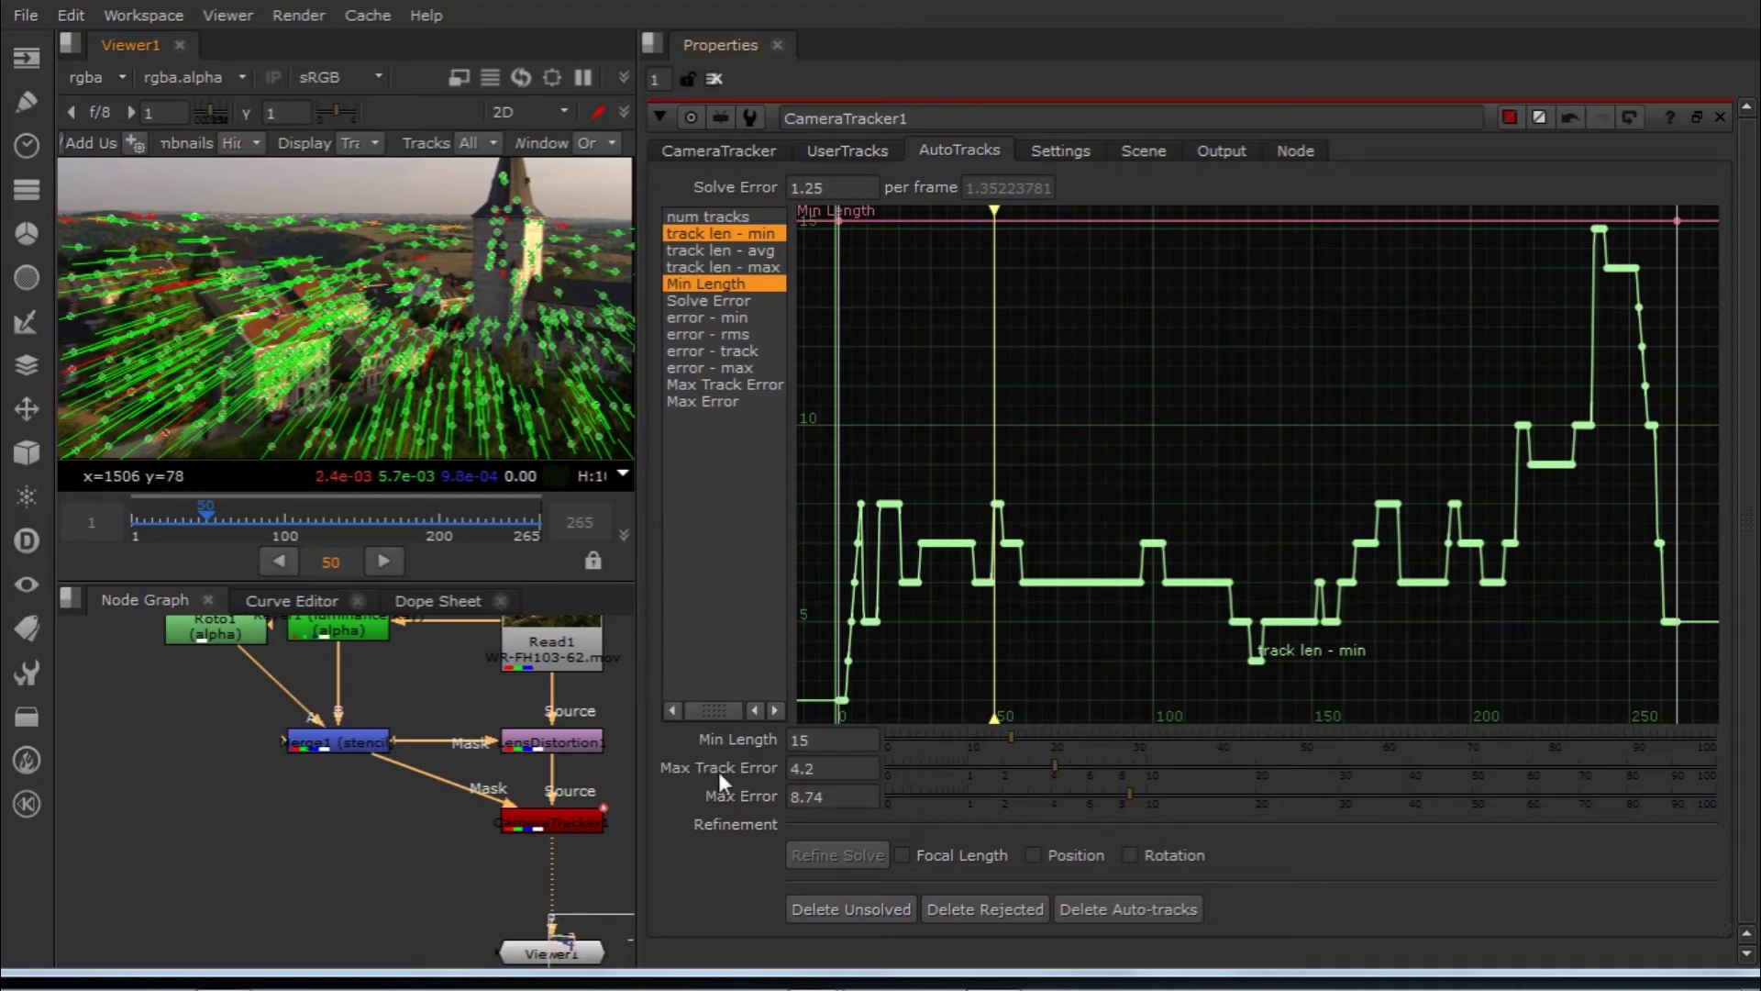
{"action": "left_click", "coordinate": [743, 334]}
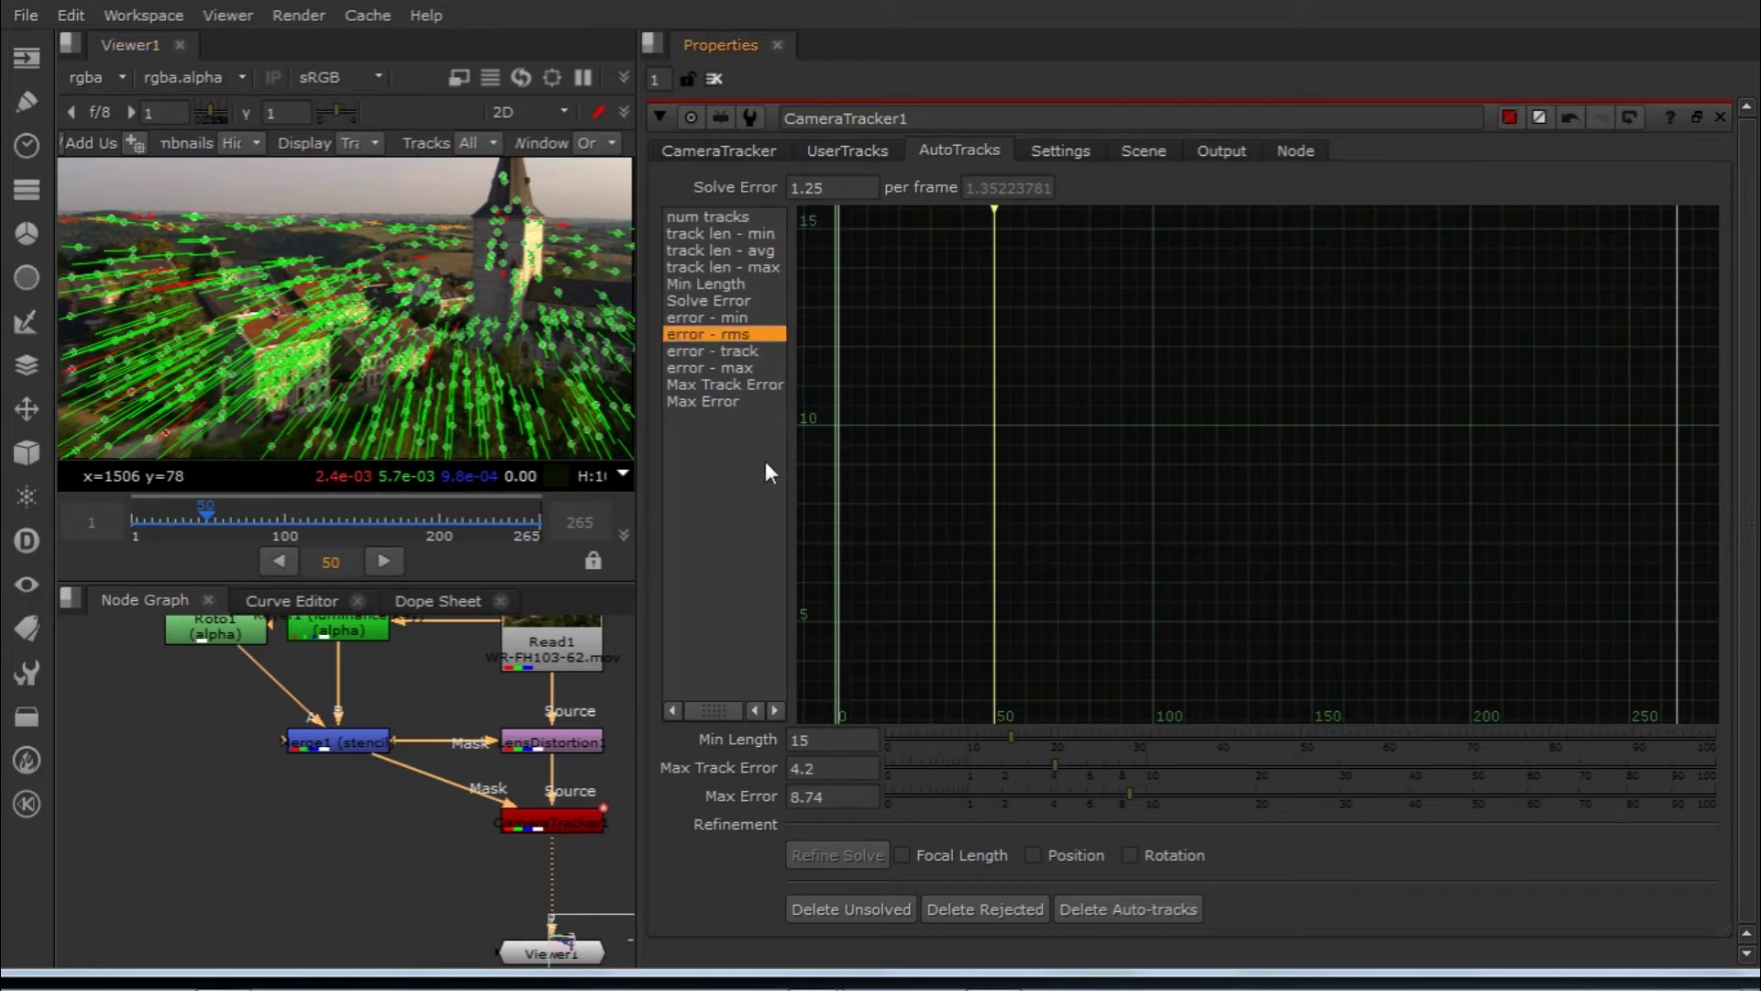
Step: Plot Max Track Error and lower it from 4.2 toward the rms curve, around 1.55
{"action": "left_click", "coordinate": [760, 385], "text": "ctrl"}
{"action": "key", "text": "f"}
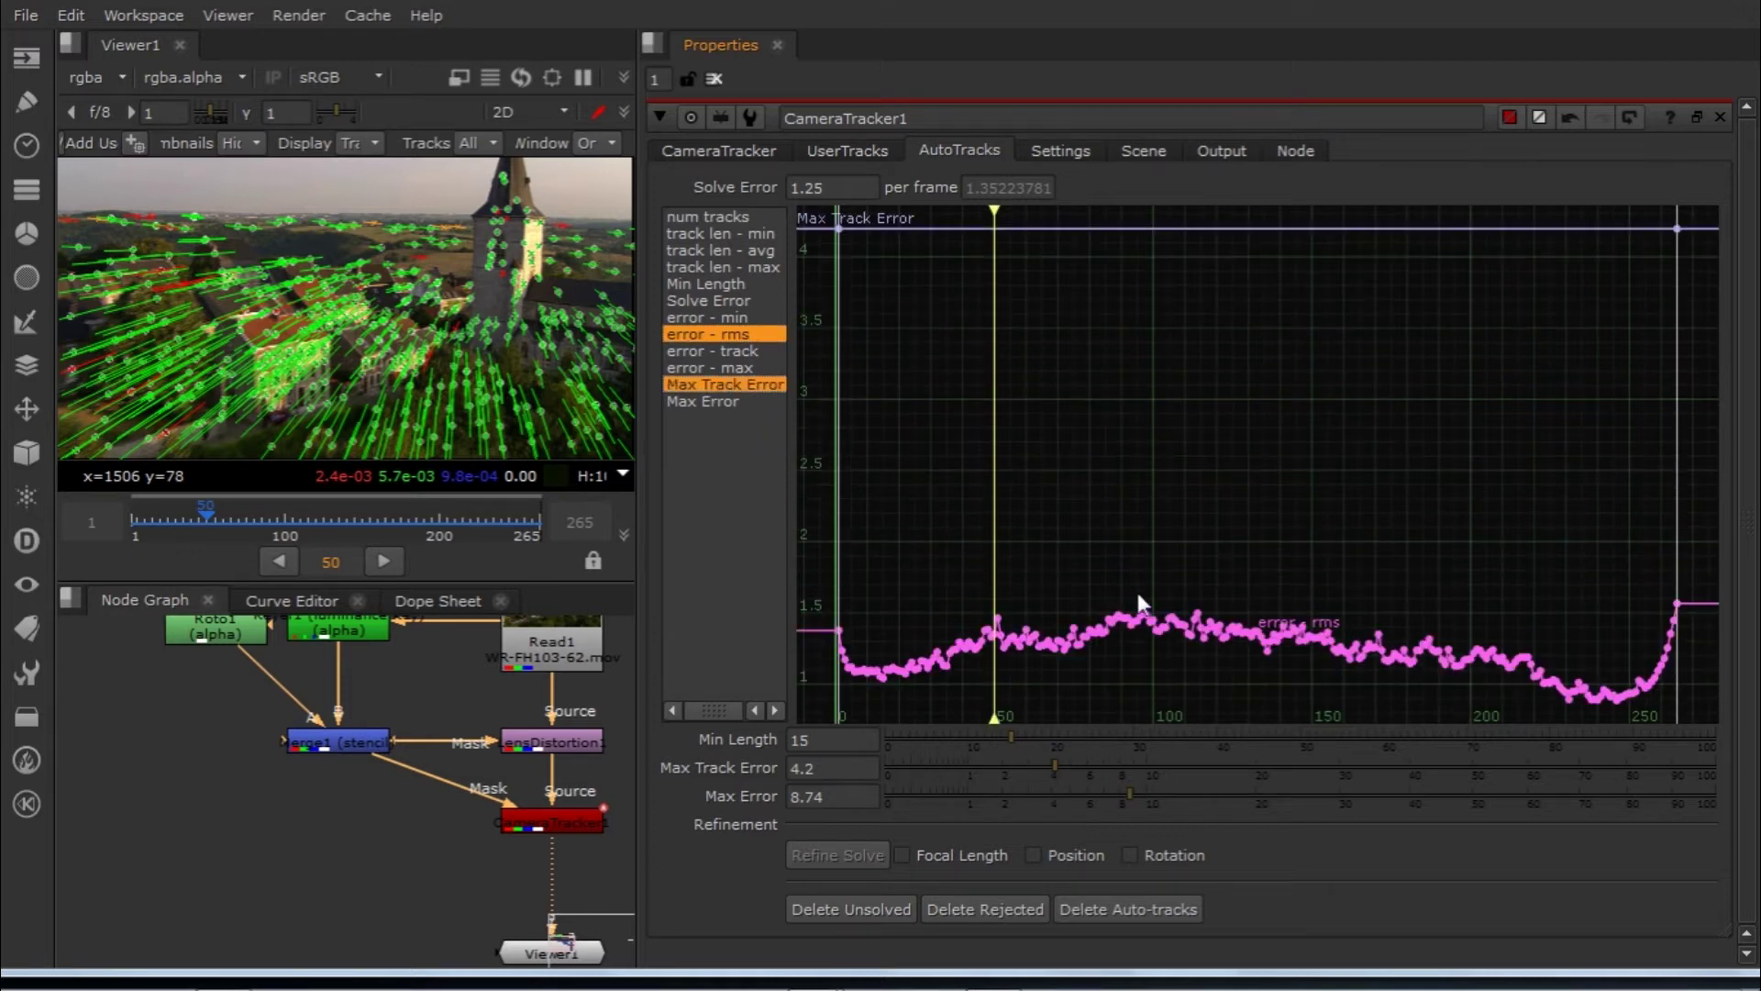
{"action": "key", "text": "space"}
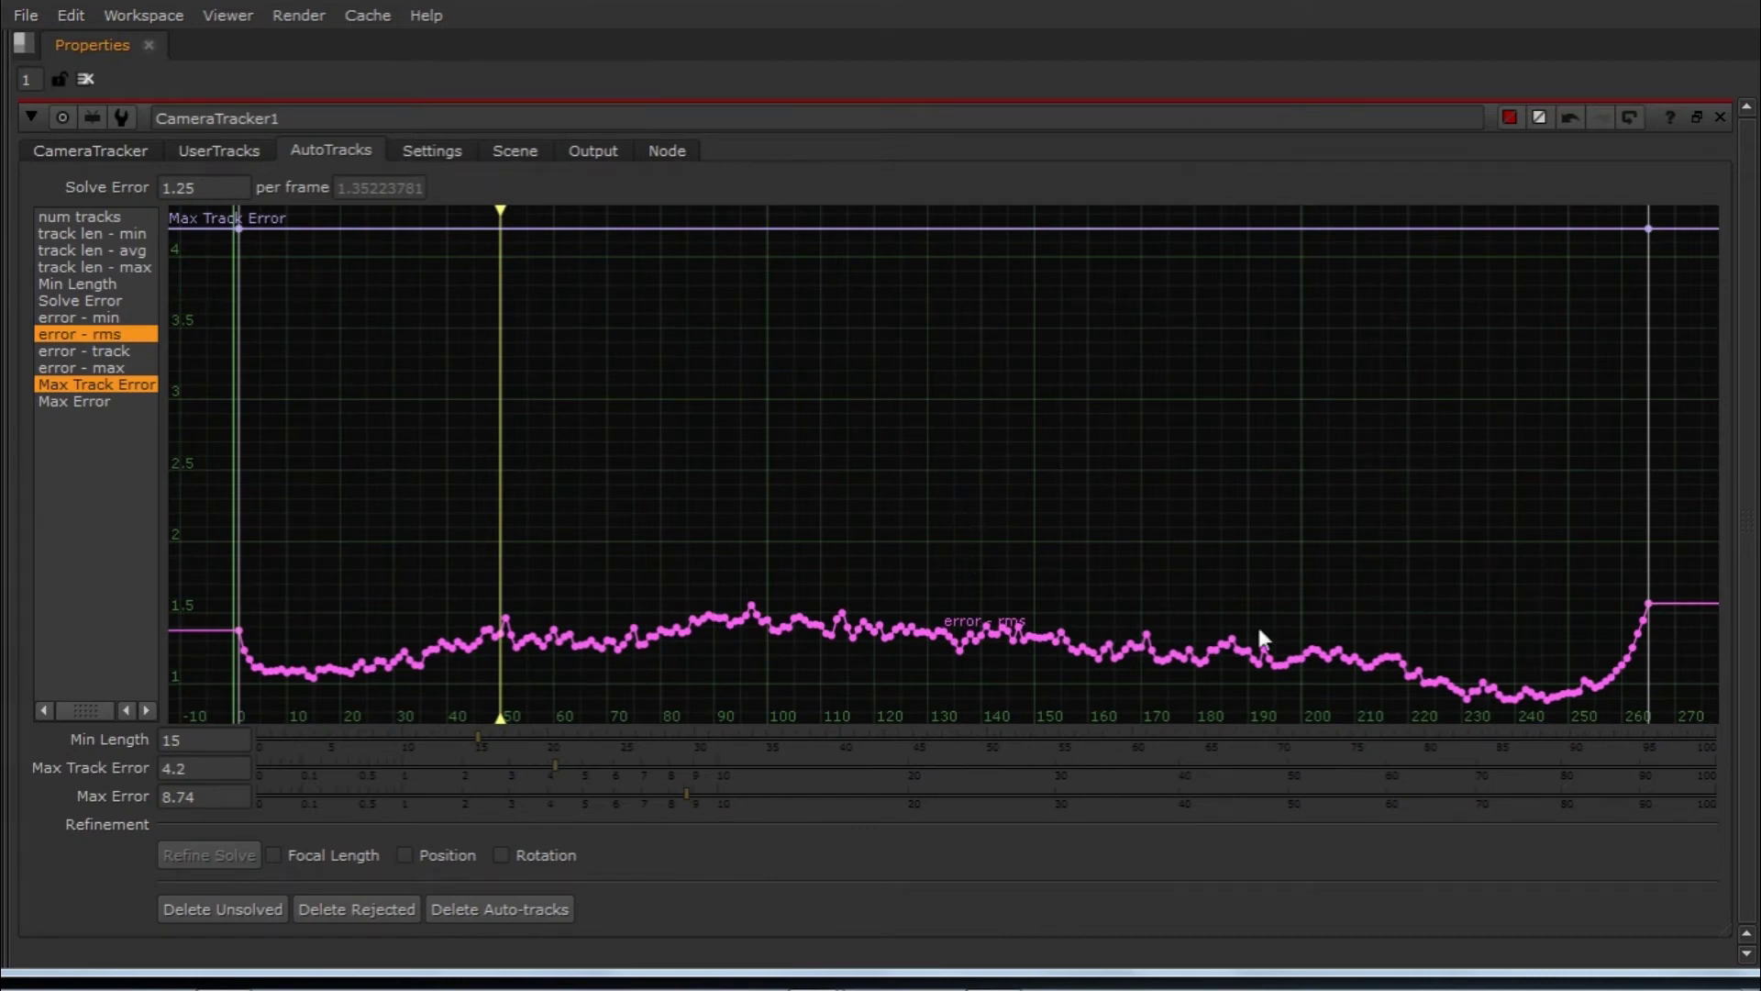
{"action": "left_click_drag", "start_coordinate": [553, 767], "coordinate": [432, 784]}
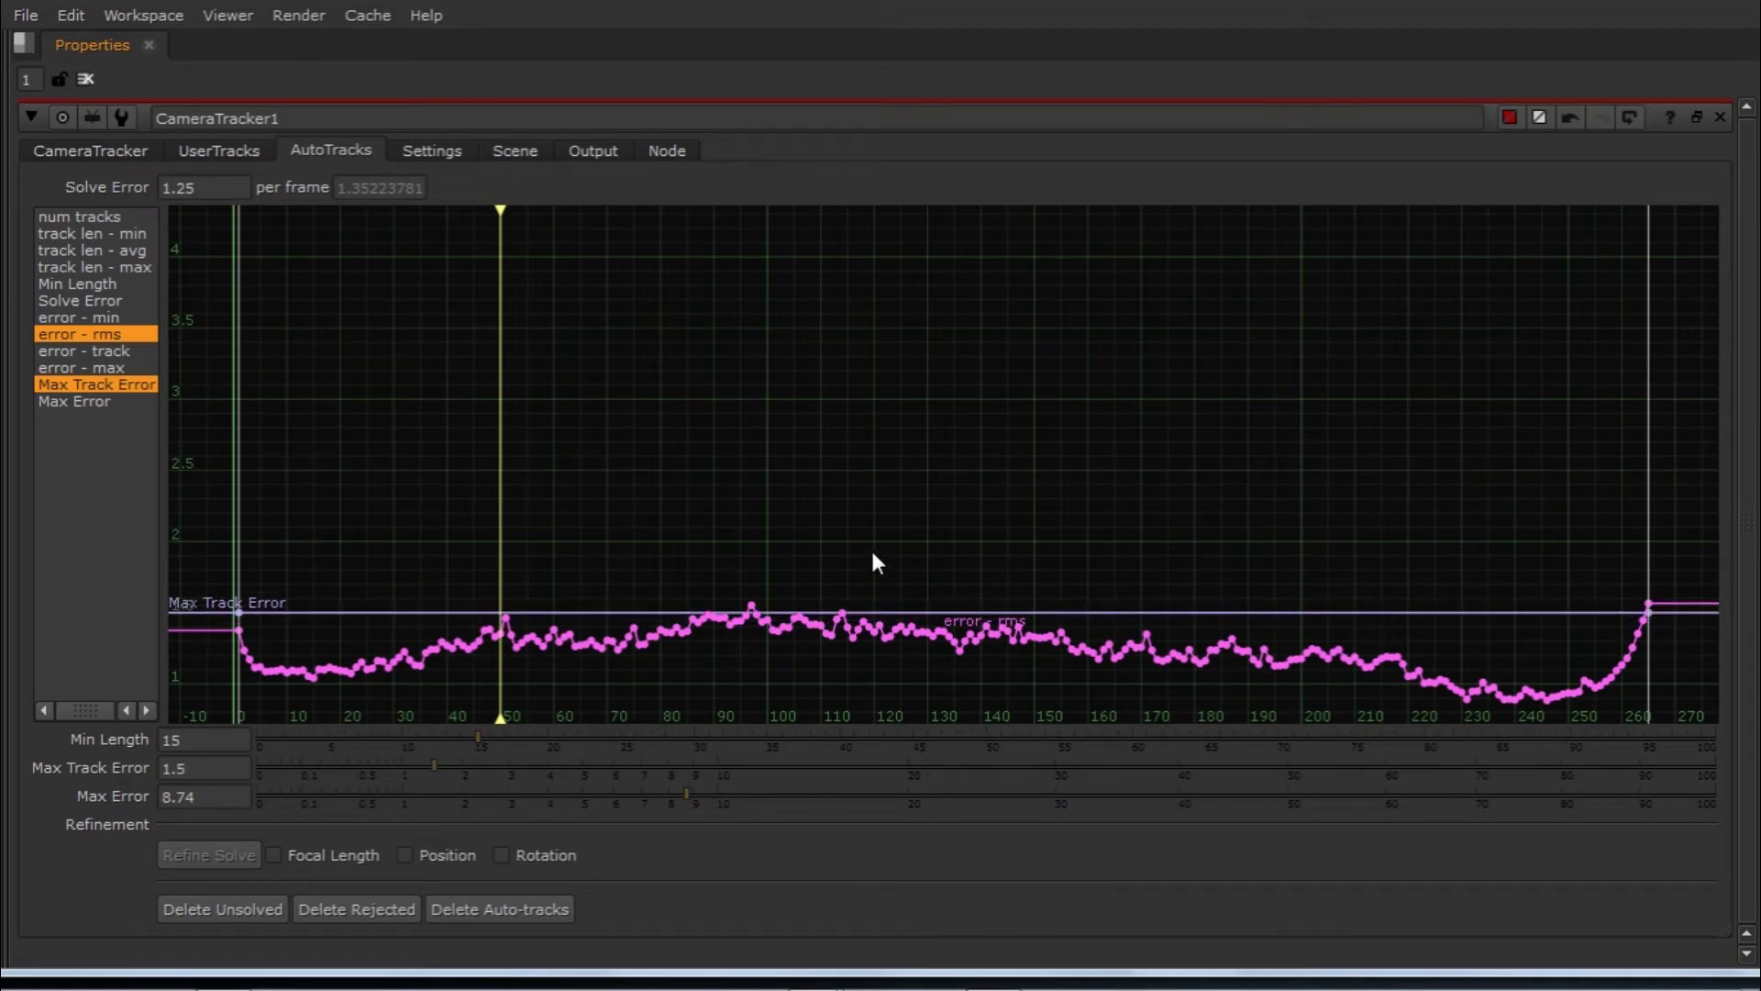
{"action": "key", "text": "space"}
{"action": "left_click_drag", "start_coordinate": [982, 765], "coordinate": [988, 756]}
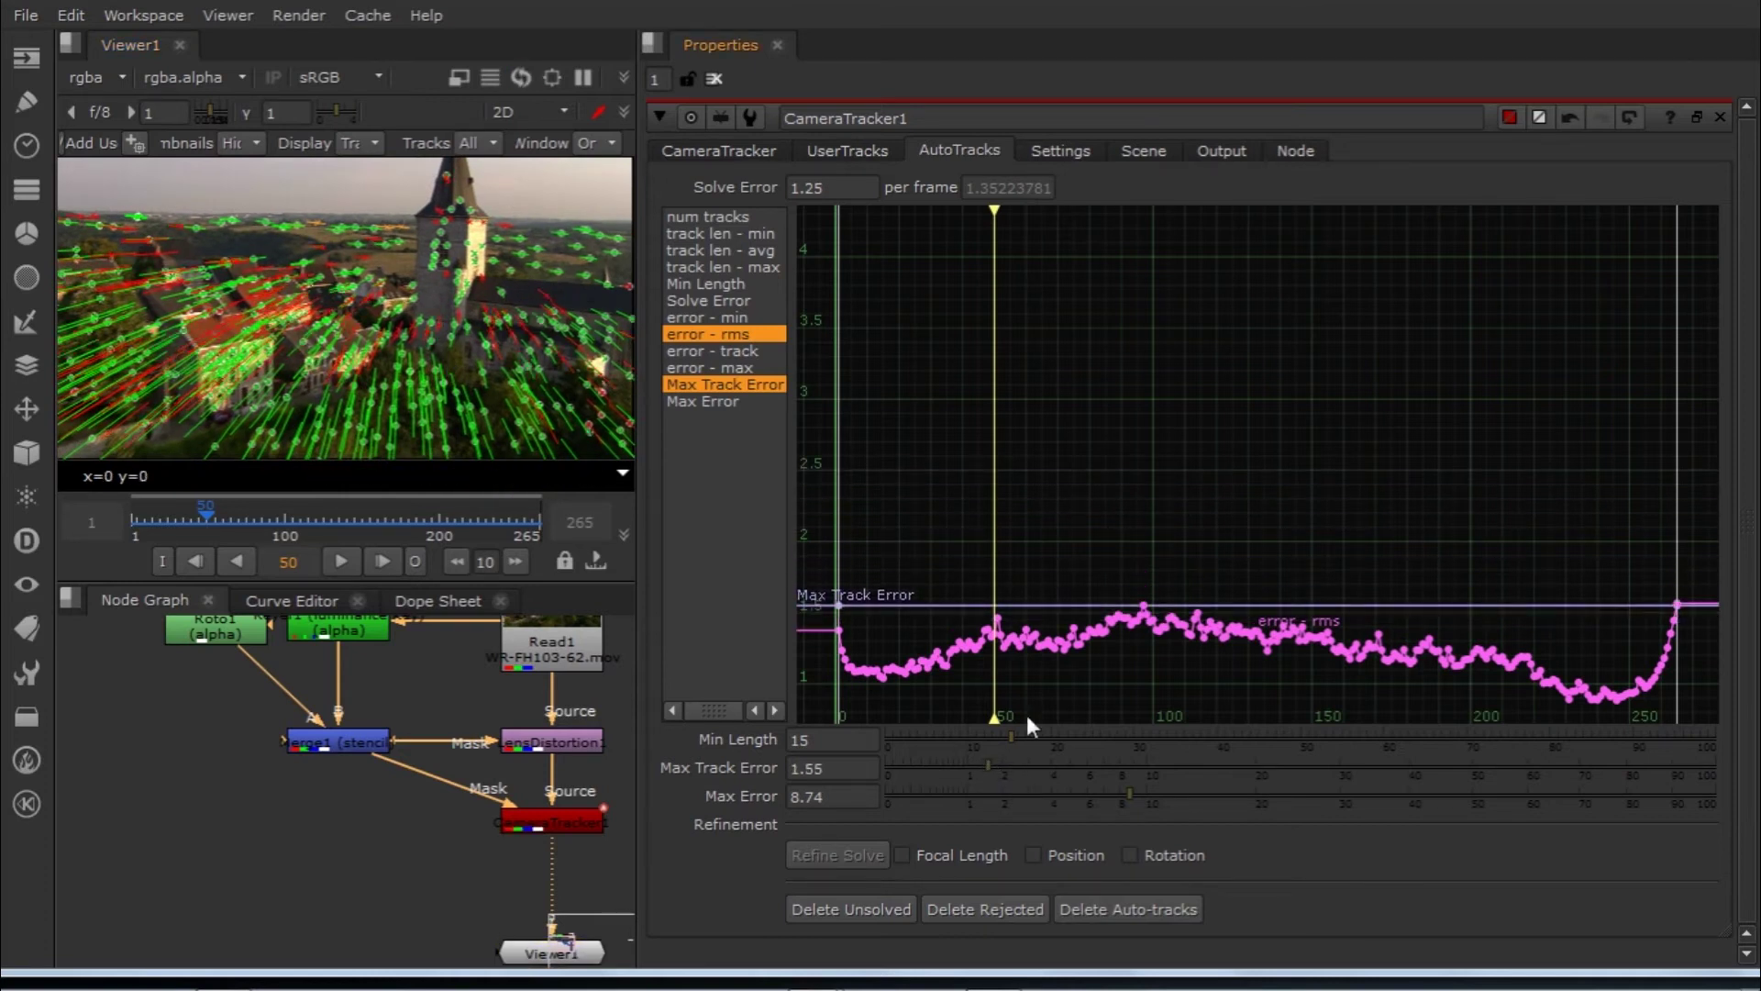
Step: Inspect the peaks of the error-rms curve across the frames
{"action": "left_click", "coordinate": [1244, 605]}
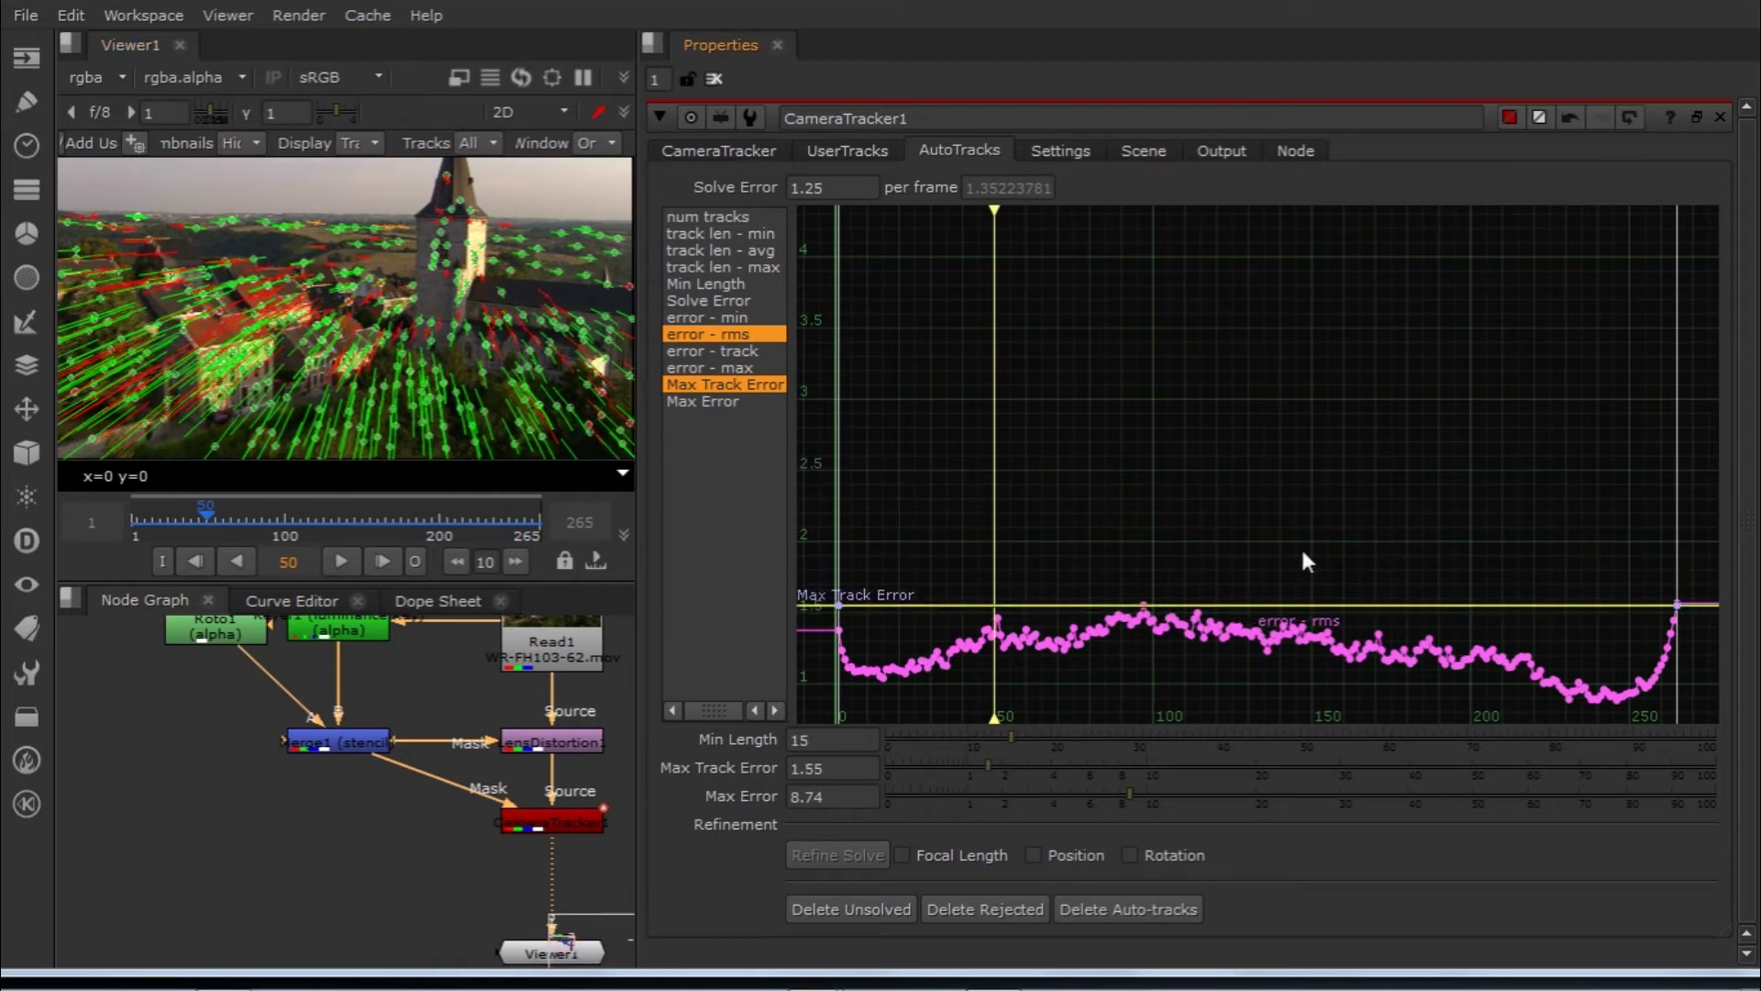
{"action": "scroll", "coordinate": [1237, 598], "scroll_direction": "up", "scroll_amount": 5}
{"action": "middle_click_drag", "start_coordinate": [1236, 605], "coordinate": [1531, 511]}
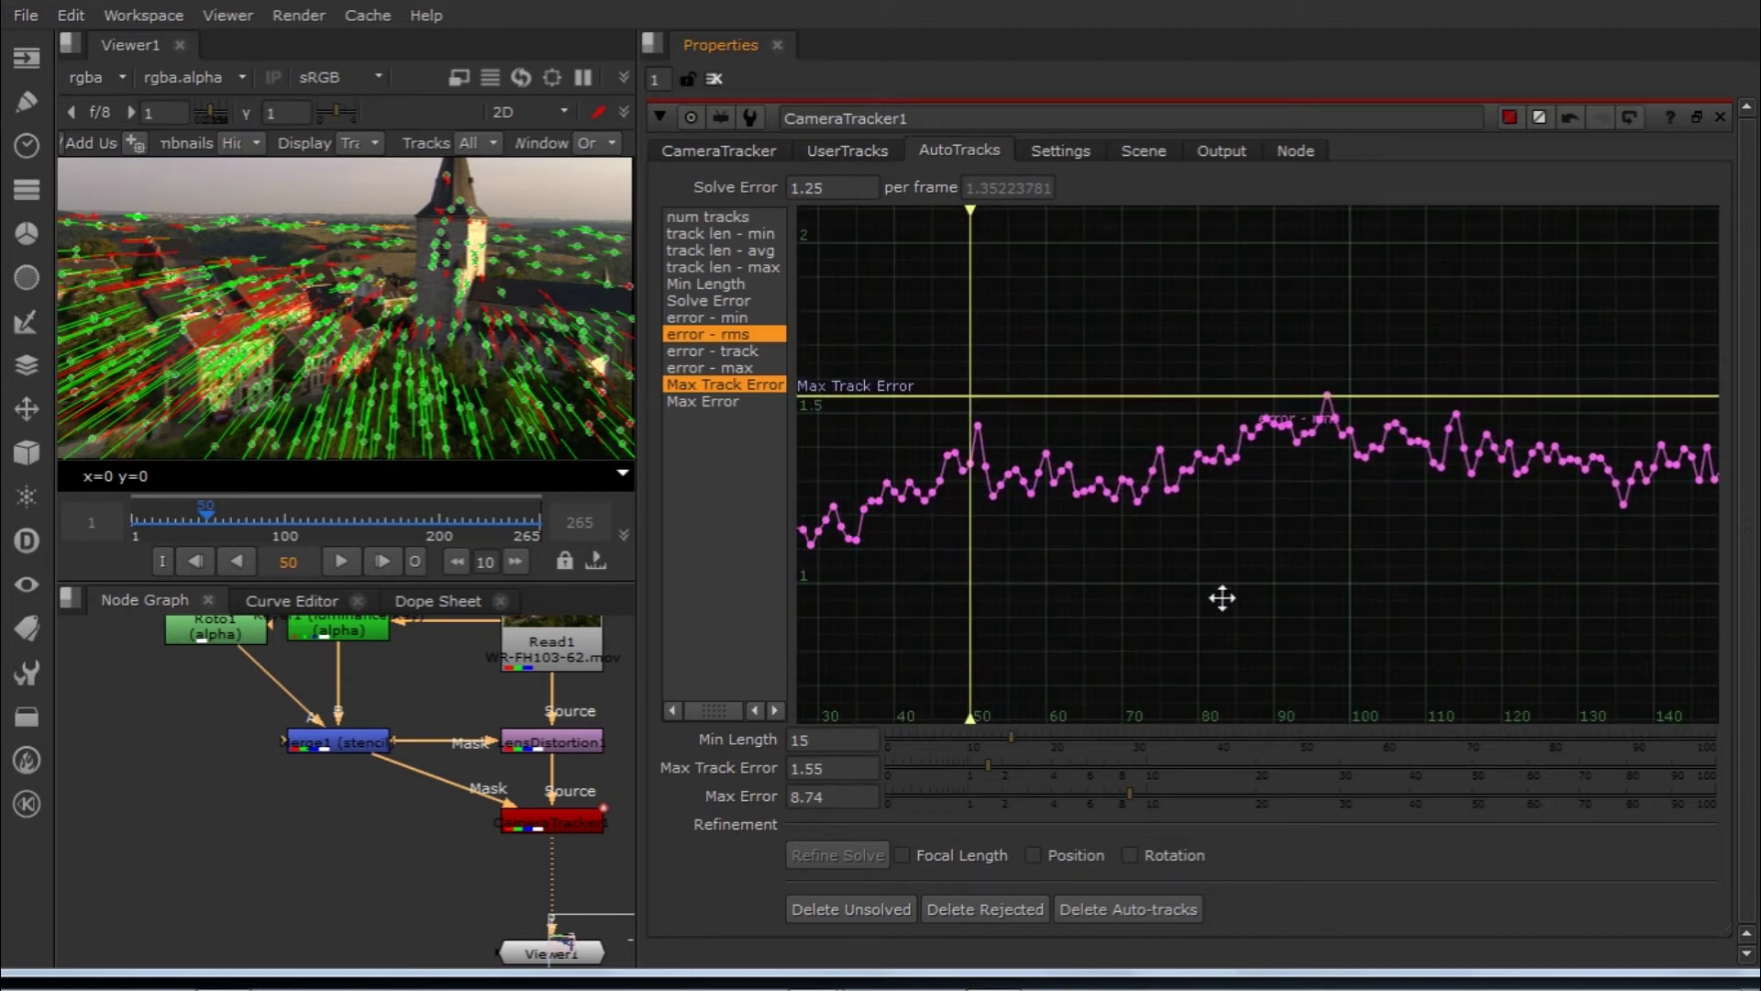
{"action": "left_click", "coordinate": [974, 441]}
{"action": "middle_click_drag", "start_coordinate": [833, 331], "coordinate": [959, 408]}
{"action": "middle_click_drag", "start_coordinate": [1518, 625], "coordinate": [1074, 553]}
{"action": "middle_click_drag", "start_coordinate": [1651, 643], "coordinate": [1144, 560]}
{"action": "middle_click_drag", "start_coordinate": [826, 422], "coordinate": [1314, 501]}
{"action": "middle_click_drag", "start_coordinate": [816, 543], "coordinate": [1391, 602]}
{"action": "middle_click_drag", "start_coordinate": [914, 590], "coordinate": [850, 563]}
Step: Settle Max Track Error at 1.45 and plot only the 'error - max' curve
{"action": "left_click_drag", "start_coordinate": [986, 763], "coordinate": [988, 765]}
{"action": "middle_click_drag", "start_coordinate": [1296, 648], "coordinate": [899, 633]}
{"action": "middle_click_drag", "start_coordinate": [1450, 606], "coordinate": [1120, 629]}
{"action": "middle_click_drag", "start_coordinate": [1000, 560], "coordinate": [1413, 609]}
{"action": "key", "text": "f"}
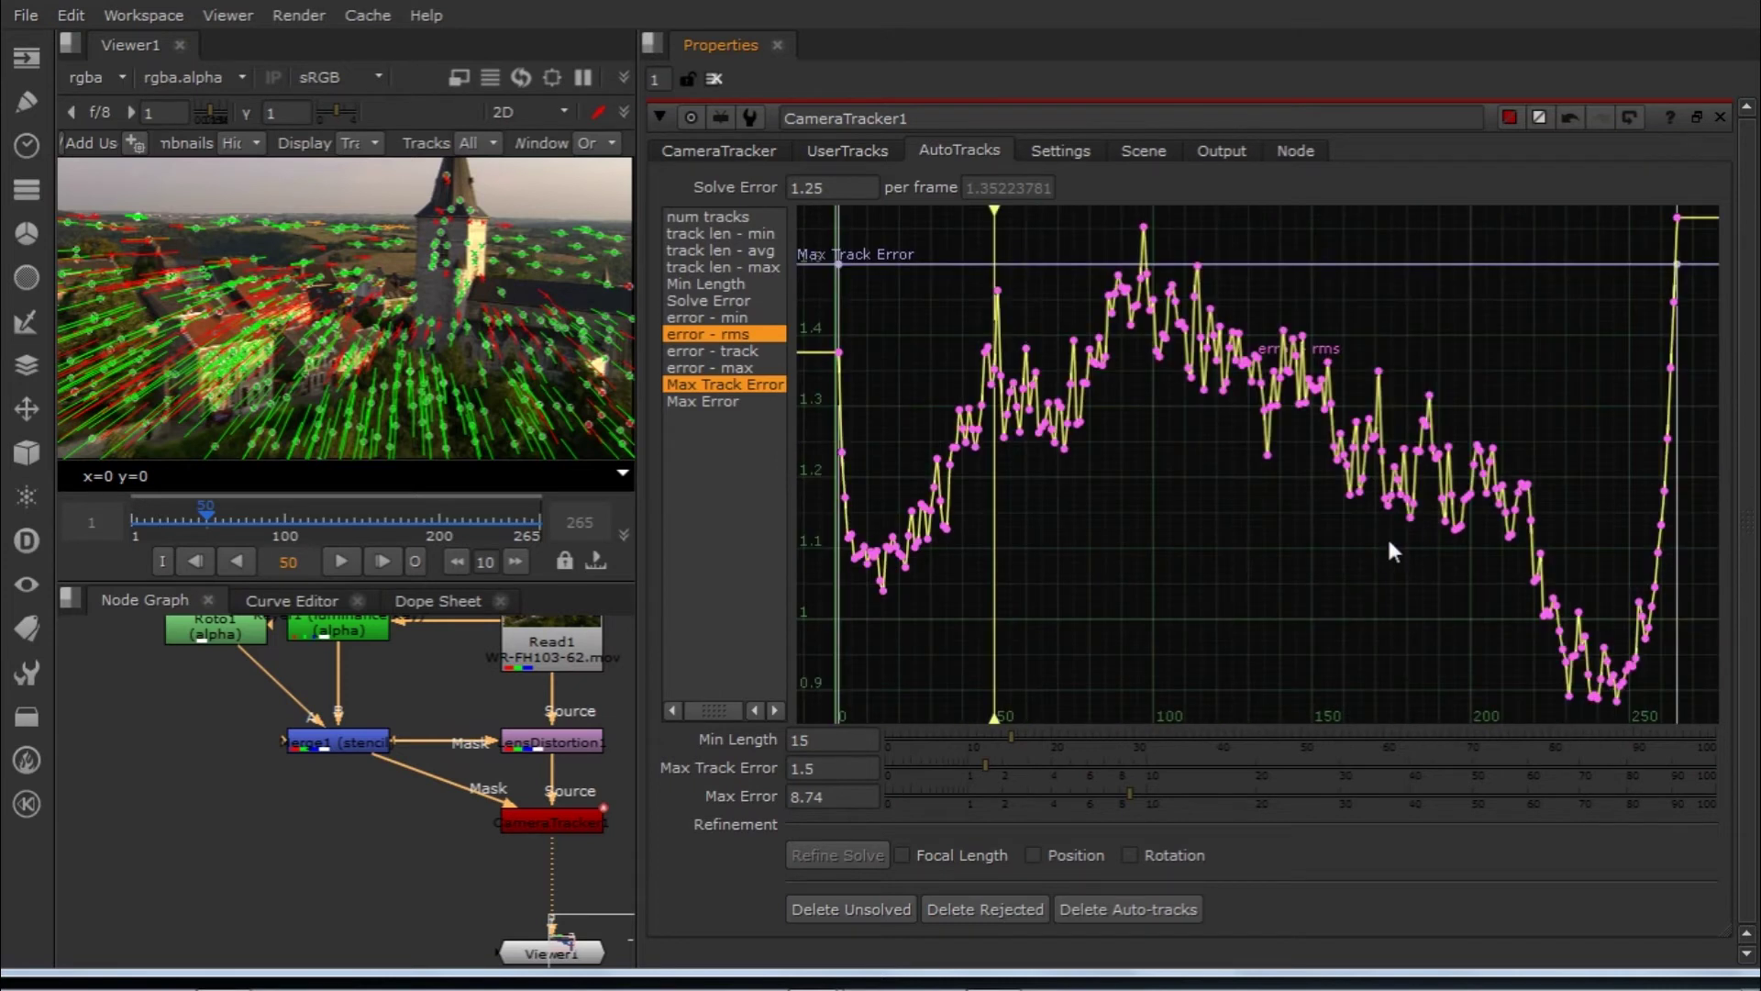
{"action": "left_click_drag", "start_coordinate": [984, 765], "coordinate": [985, 765]}
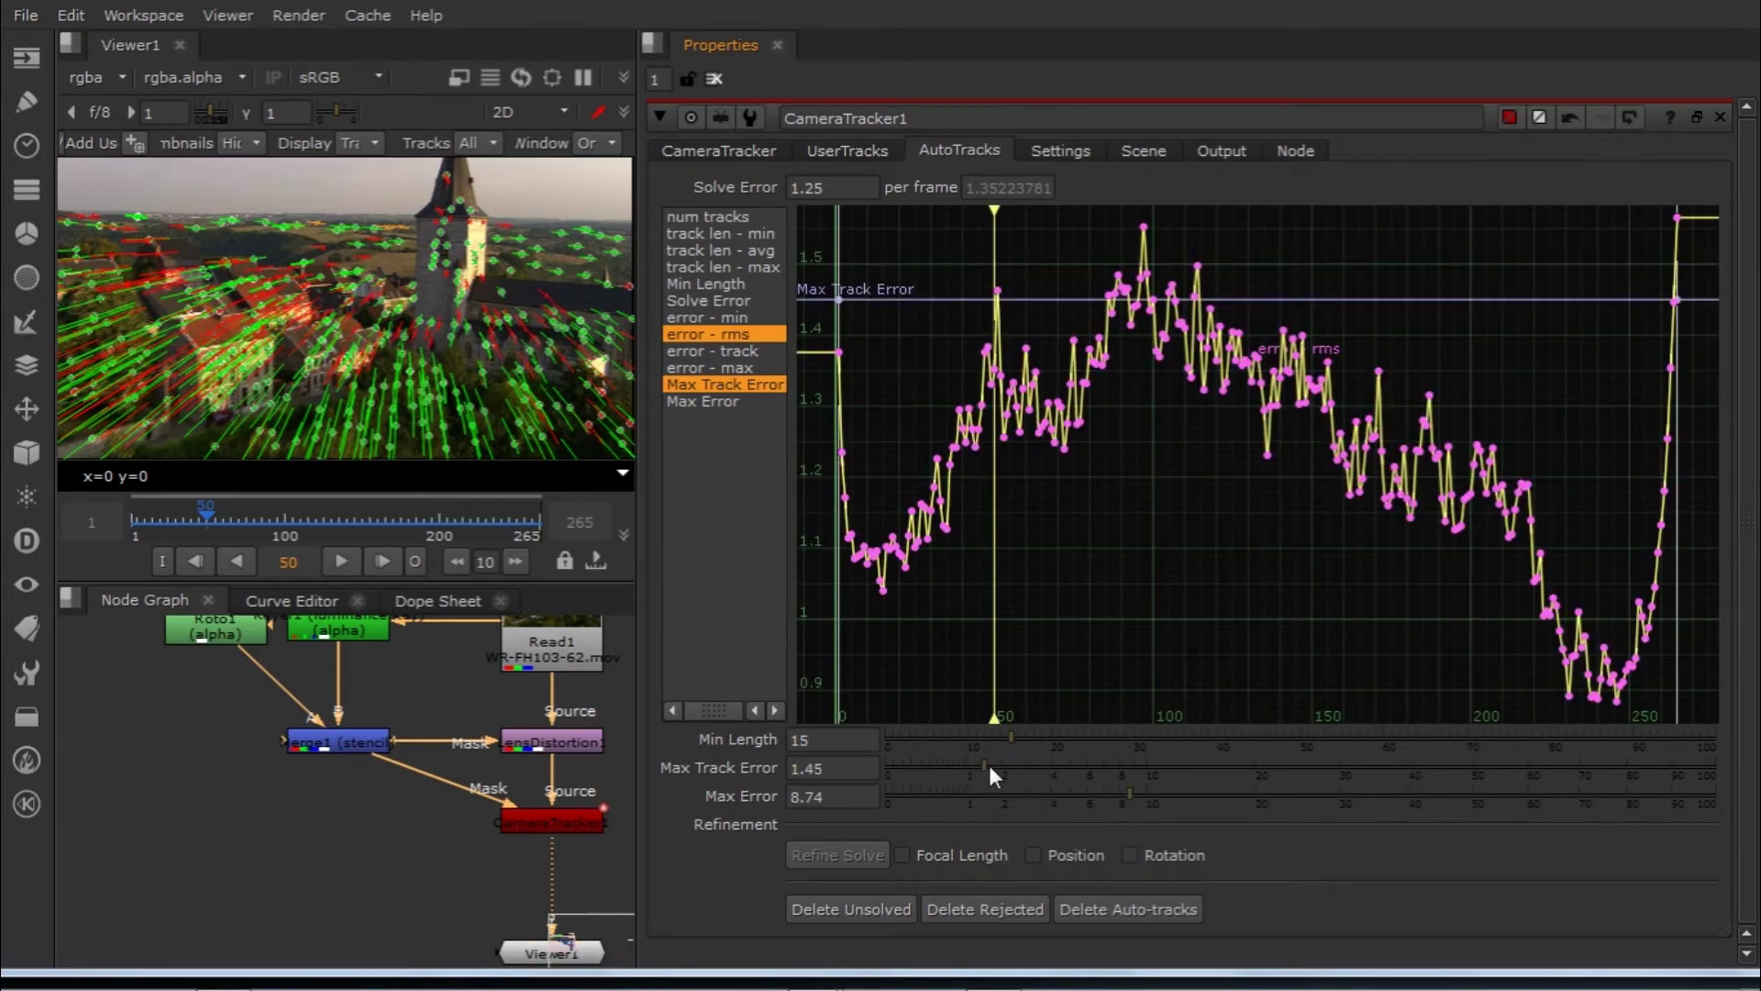
{"action": "left_click", "coordinate": [740, 366]}
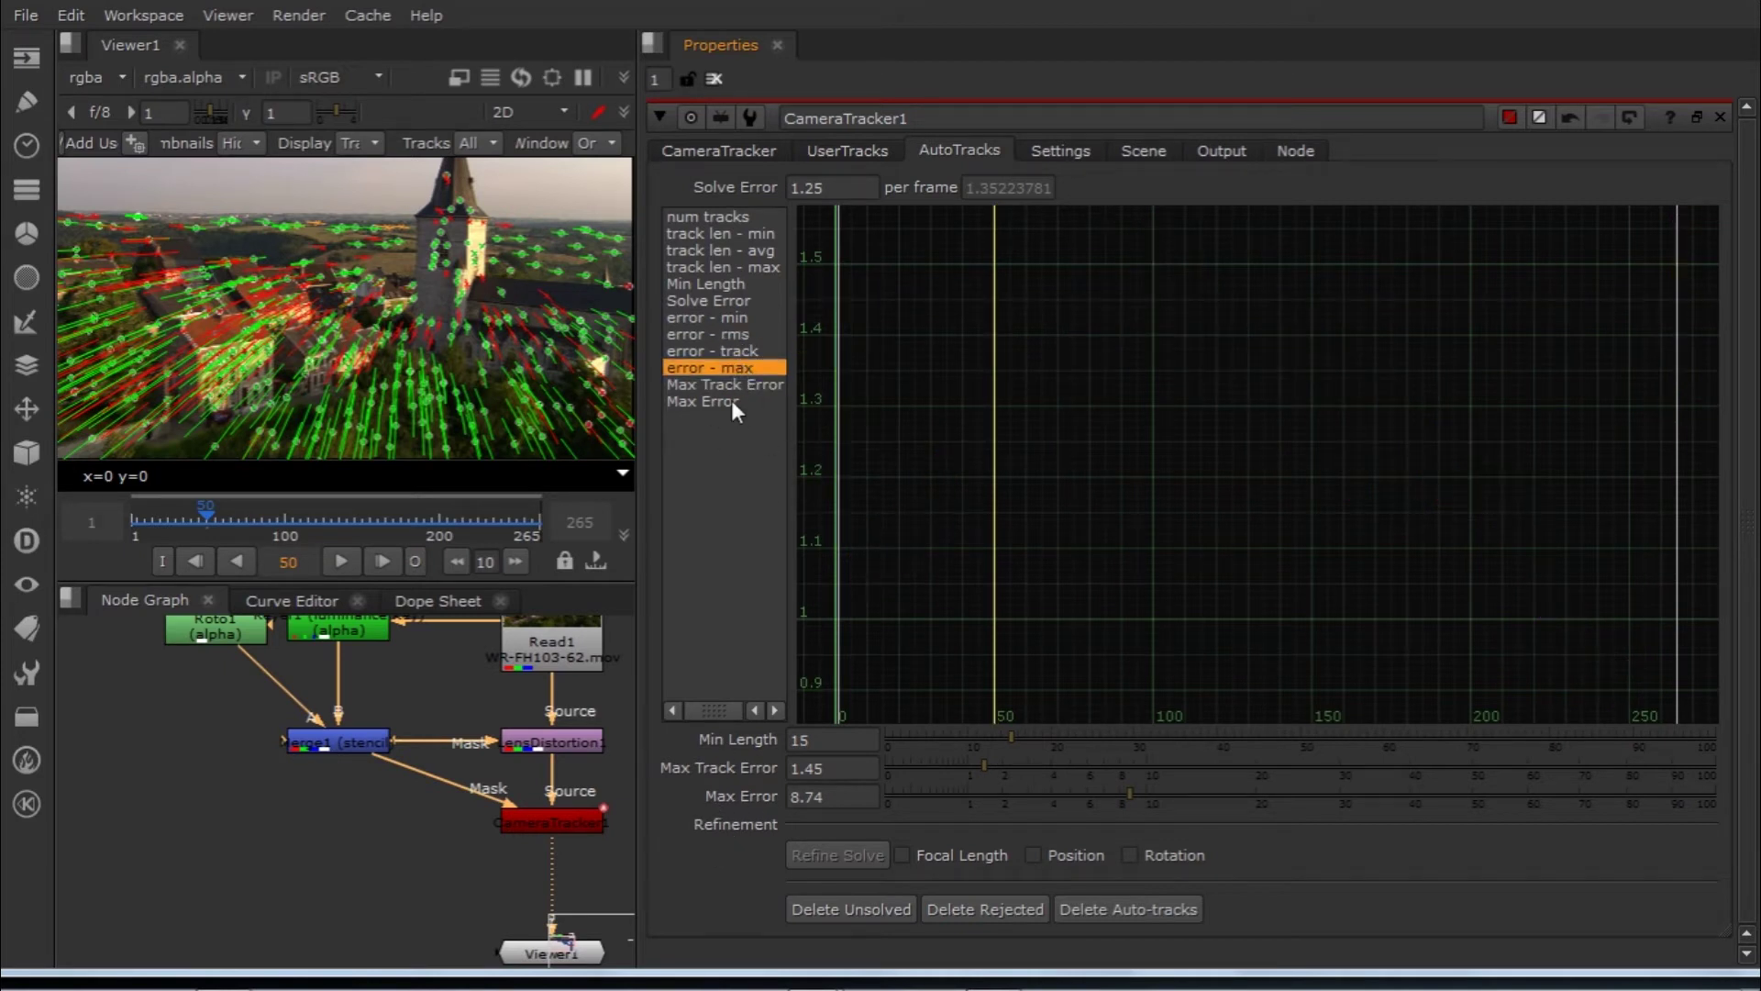
Step: Lower Max Error to 7.2, delete the unsolved tracks, and start deleting rejected tracks
{"action": "left_click", "coordinate": [729, 399], "text": "ctrl"}
{"action": "mouse_move", "coordinate": [1129, 794]}
{"action": "left_mouse_down"}
{"action": "mouse_move", "coordinate": [1099, 794]}
{"action": "mouse_move", "coordinate": [1108, 806]}
{"action": "left_mouse_up"}
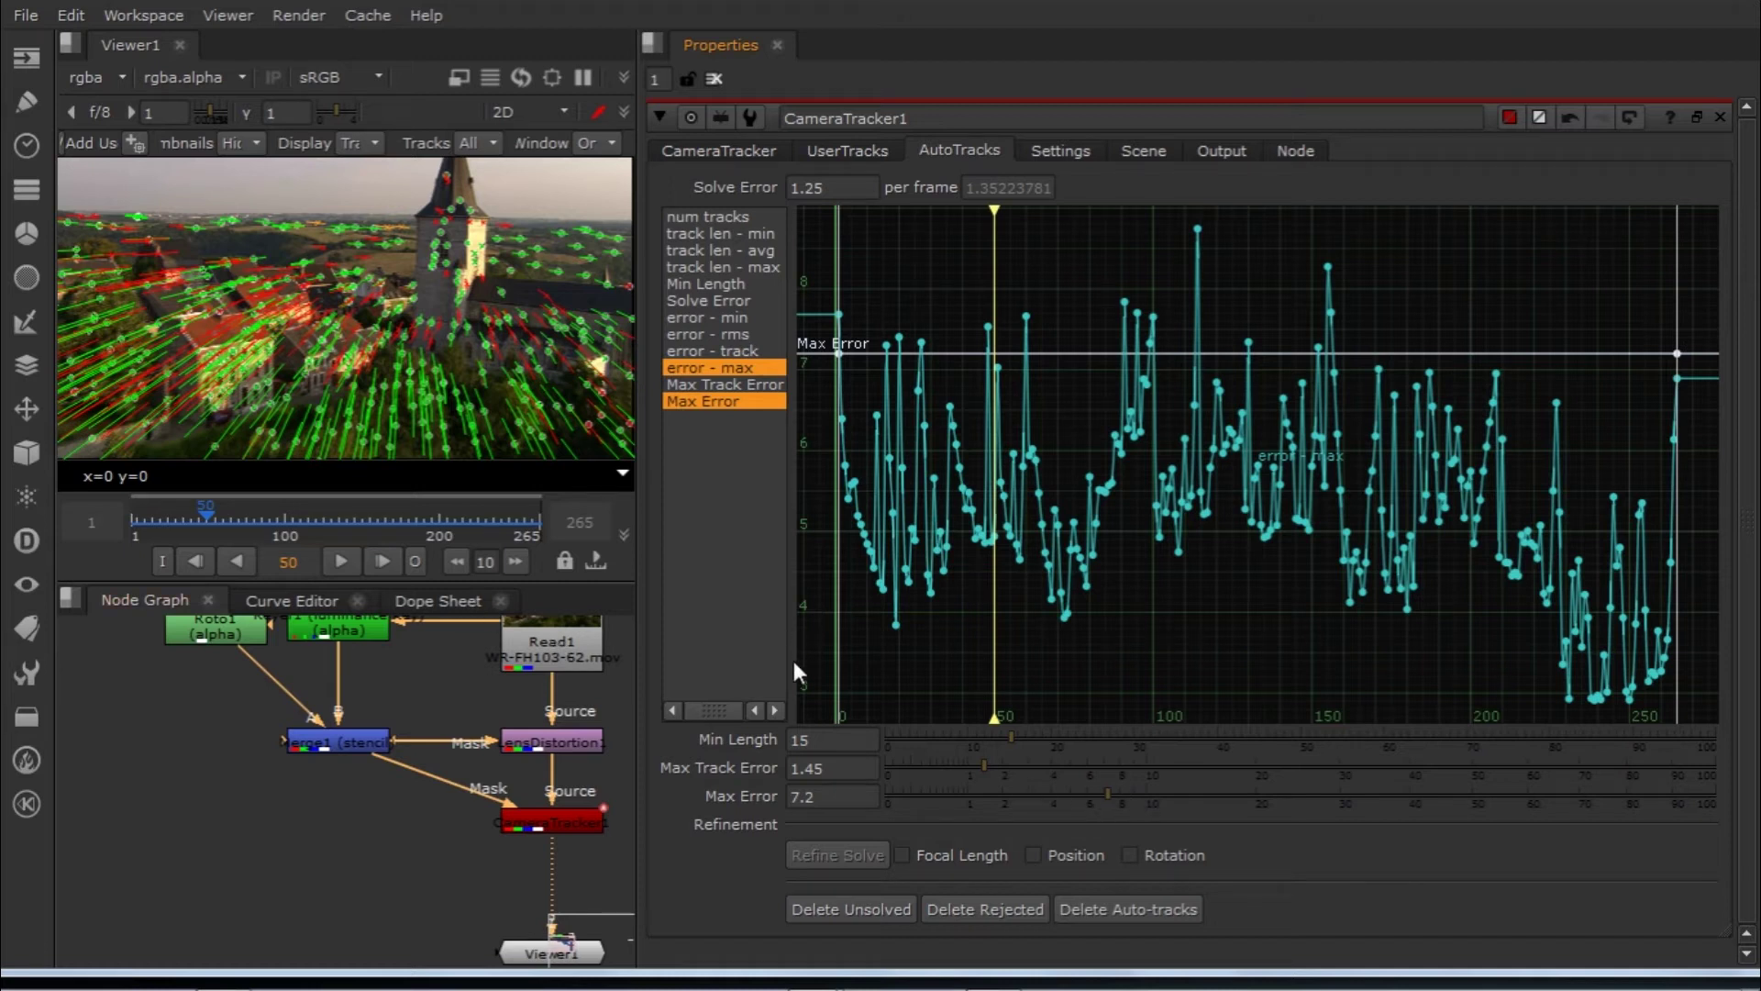
{"action": "left_click", "coordinate": [855, 912]}
{"action": "left_click", "coordinate": [823, 512]}
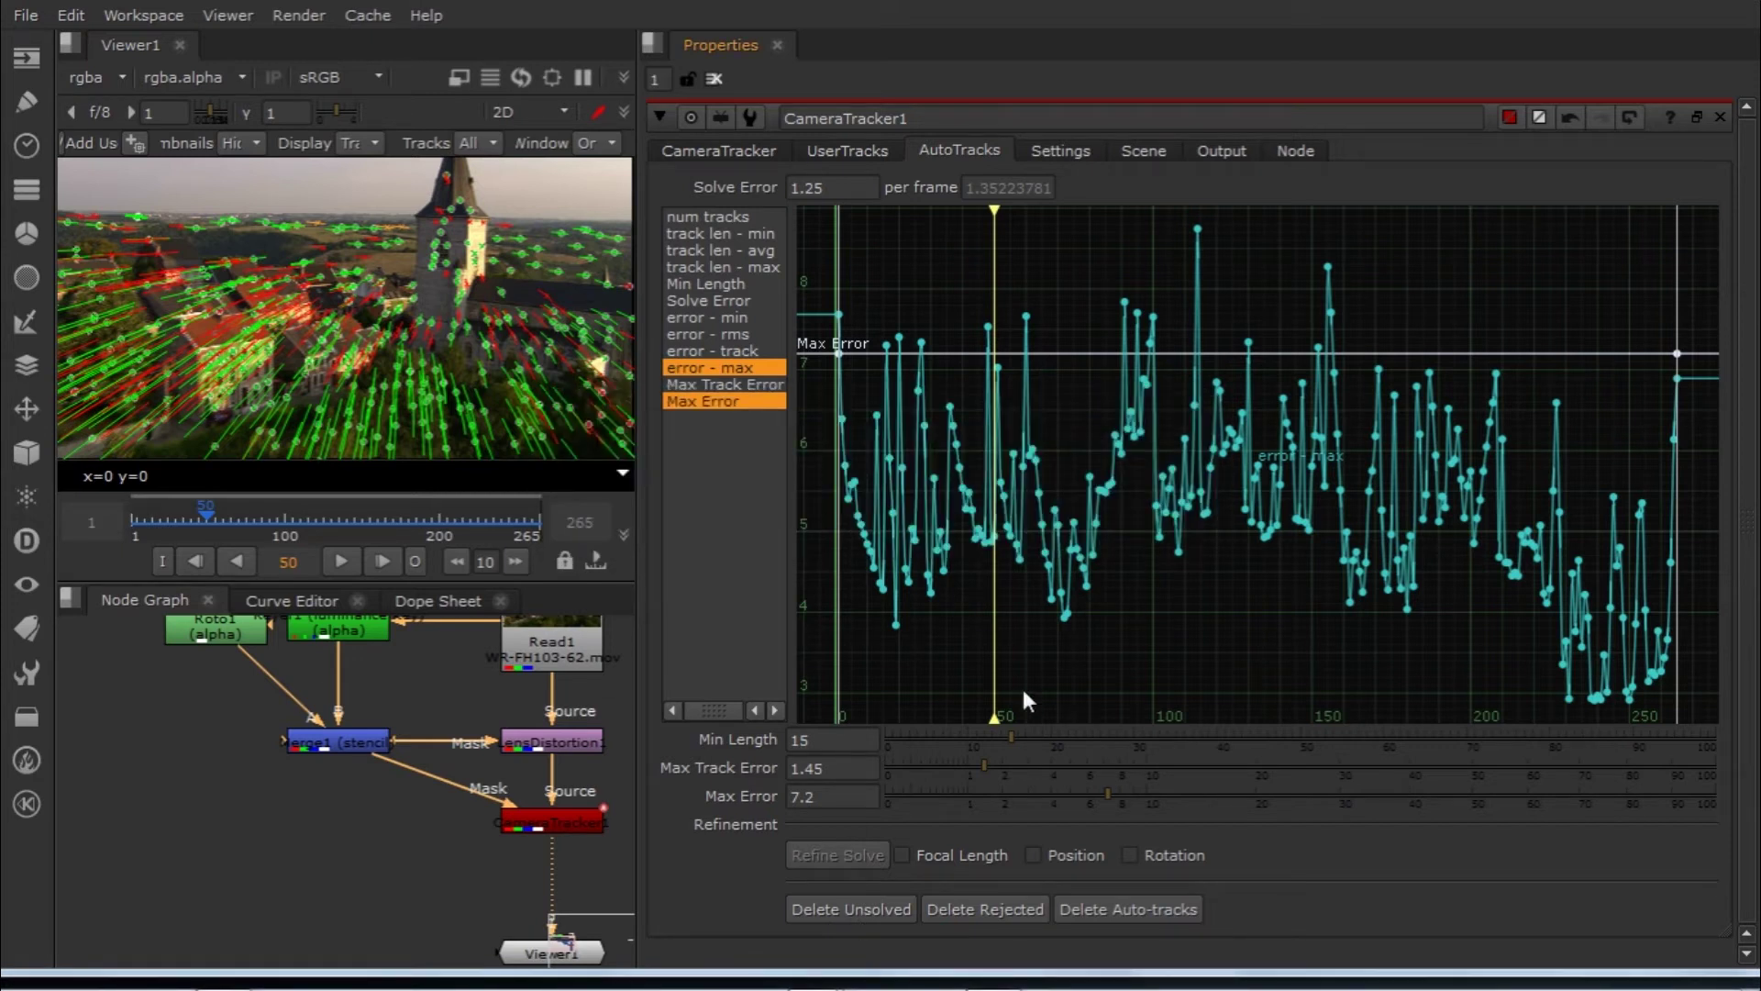
{"action": "left_click", "coordinate": [975, 911]}
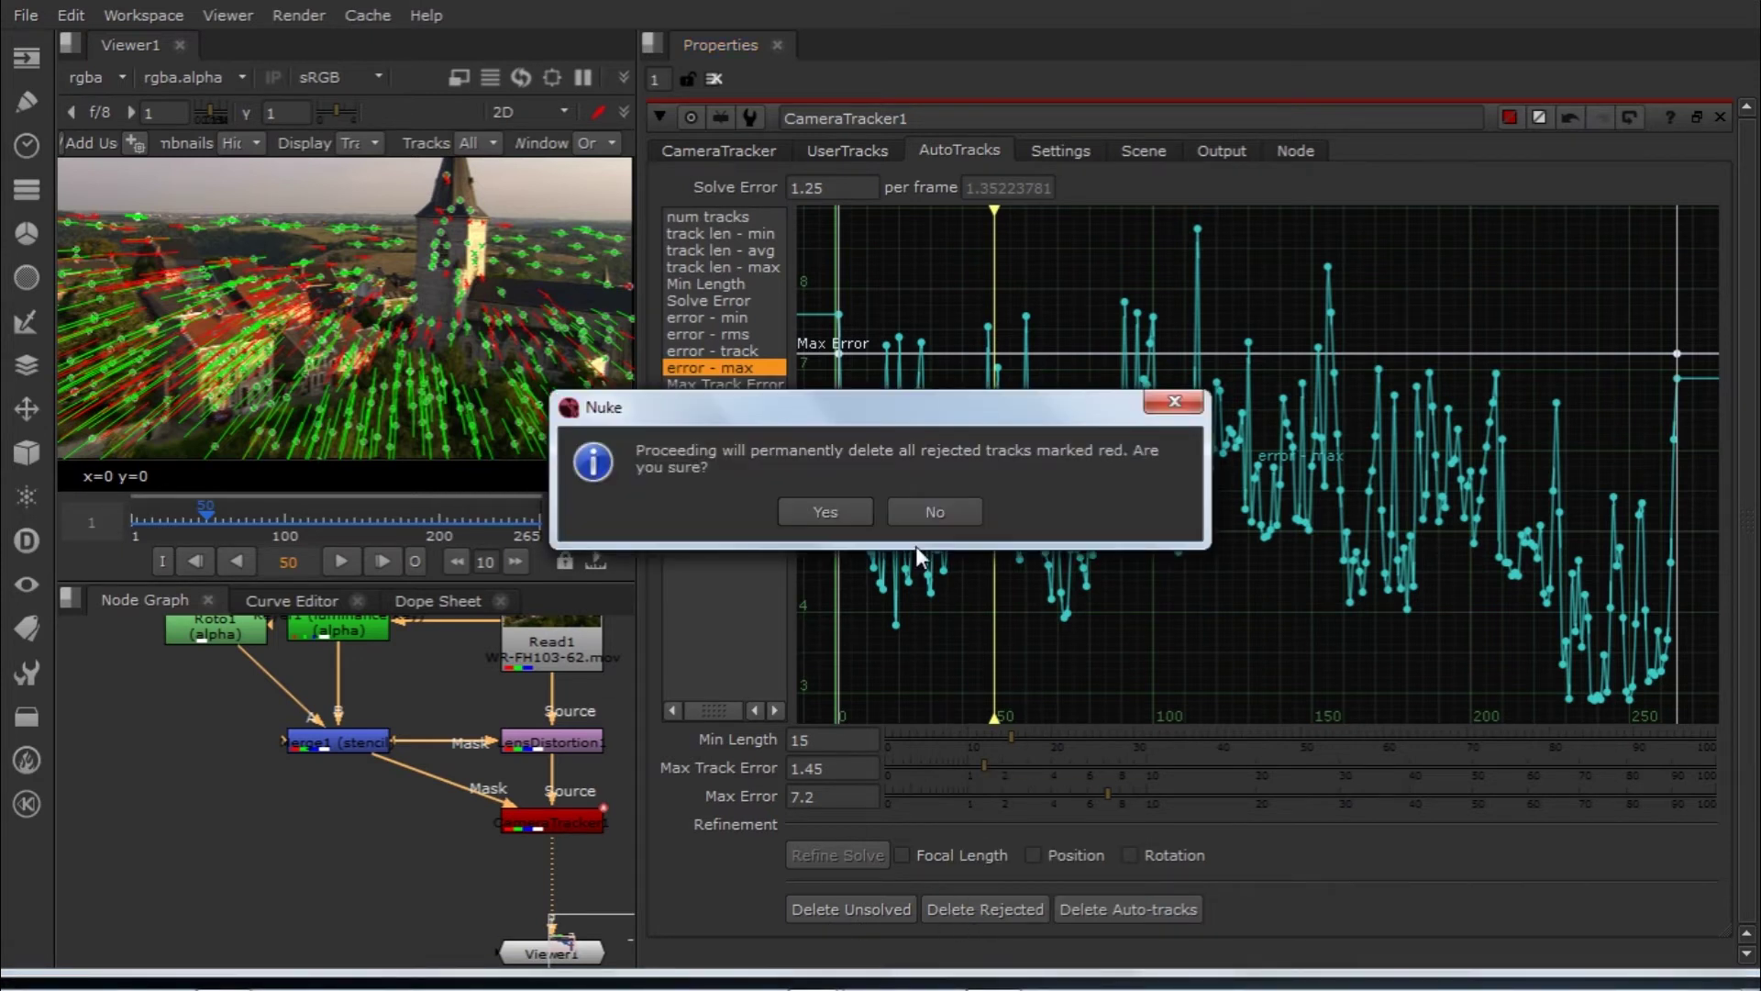
Step: Confirm deleting the rejected tracks, refit the viewer, and expand the CameraTracker solve options
{"action": "left_click", "coordinate": [826, 512]}
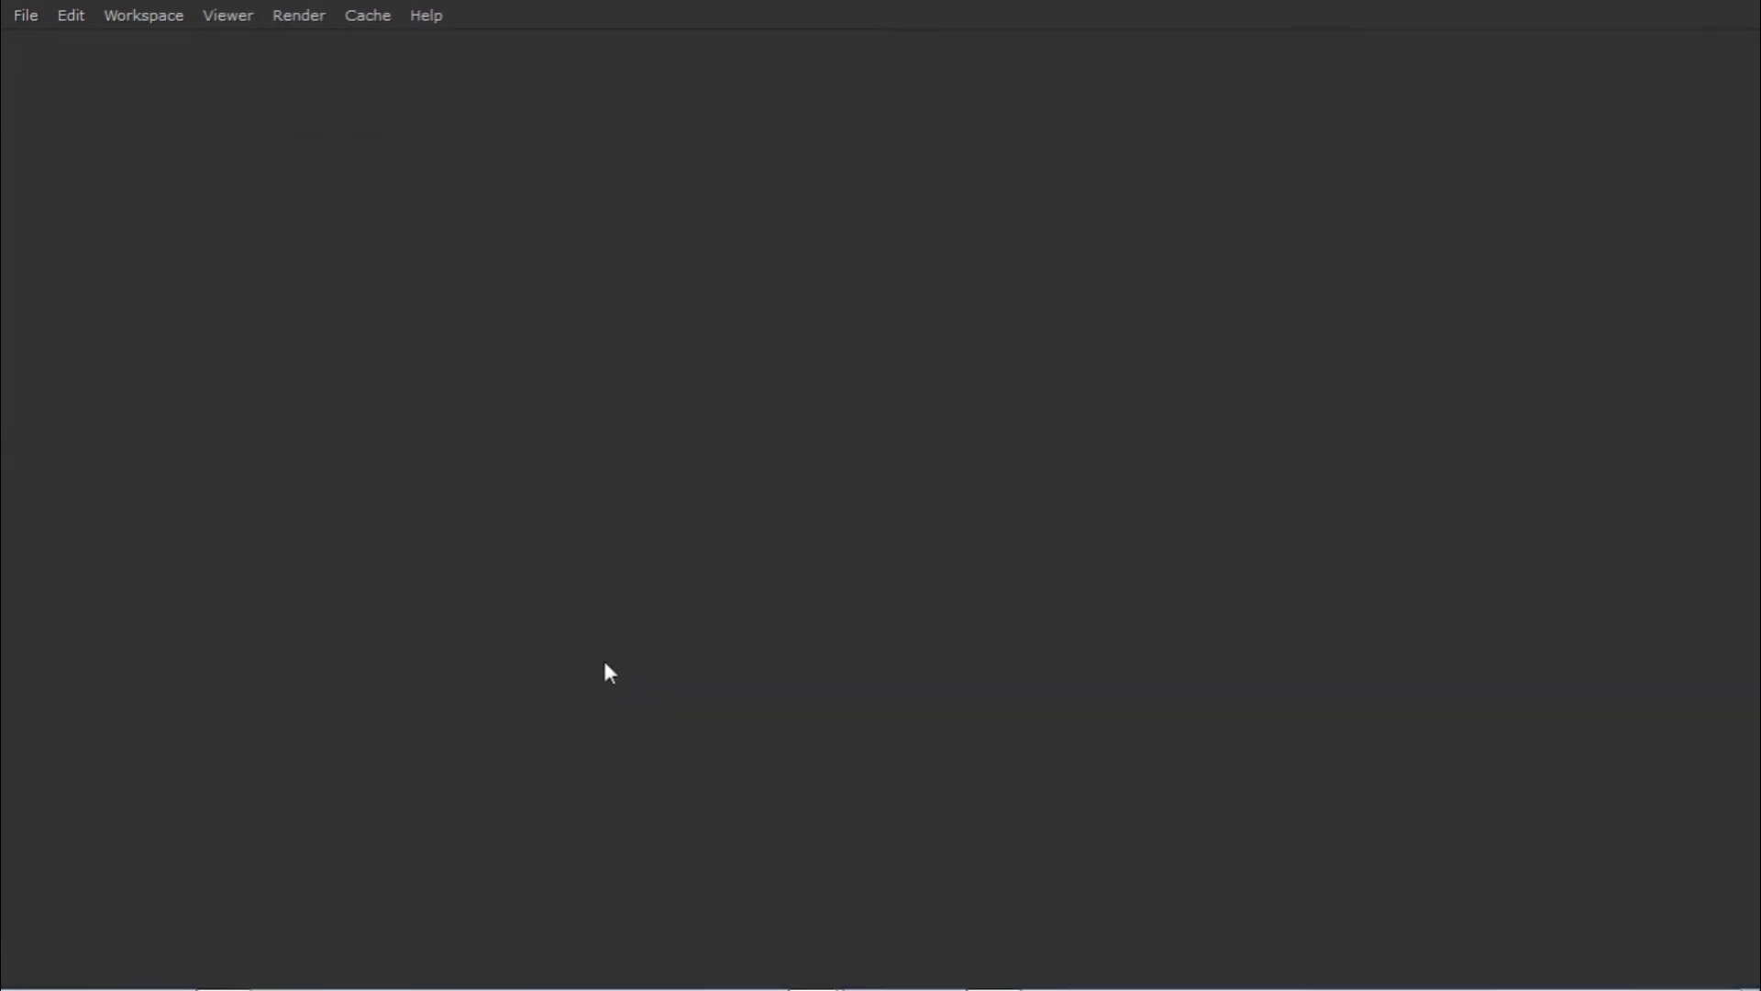
{"action": "key", "text": "f"}
{"action": "scroll", "coordinate": [724, 569], "scroll_direction": "up", "scroll_amount": 2}
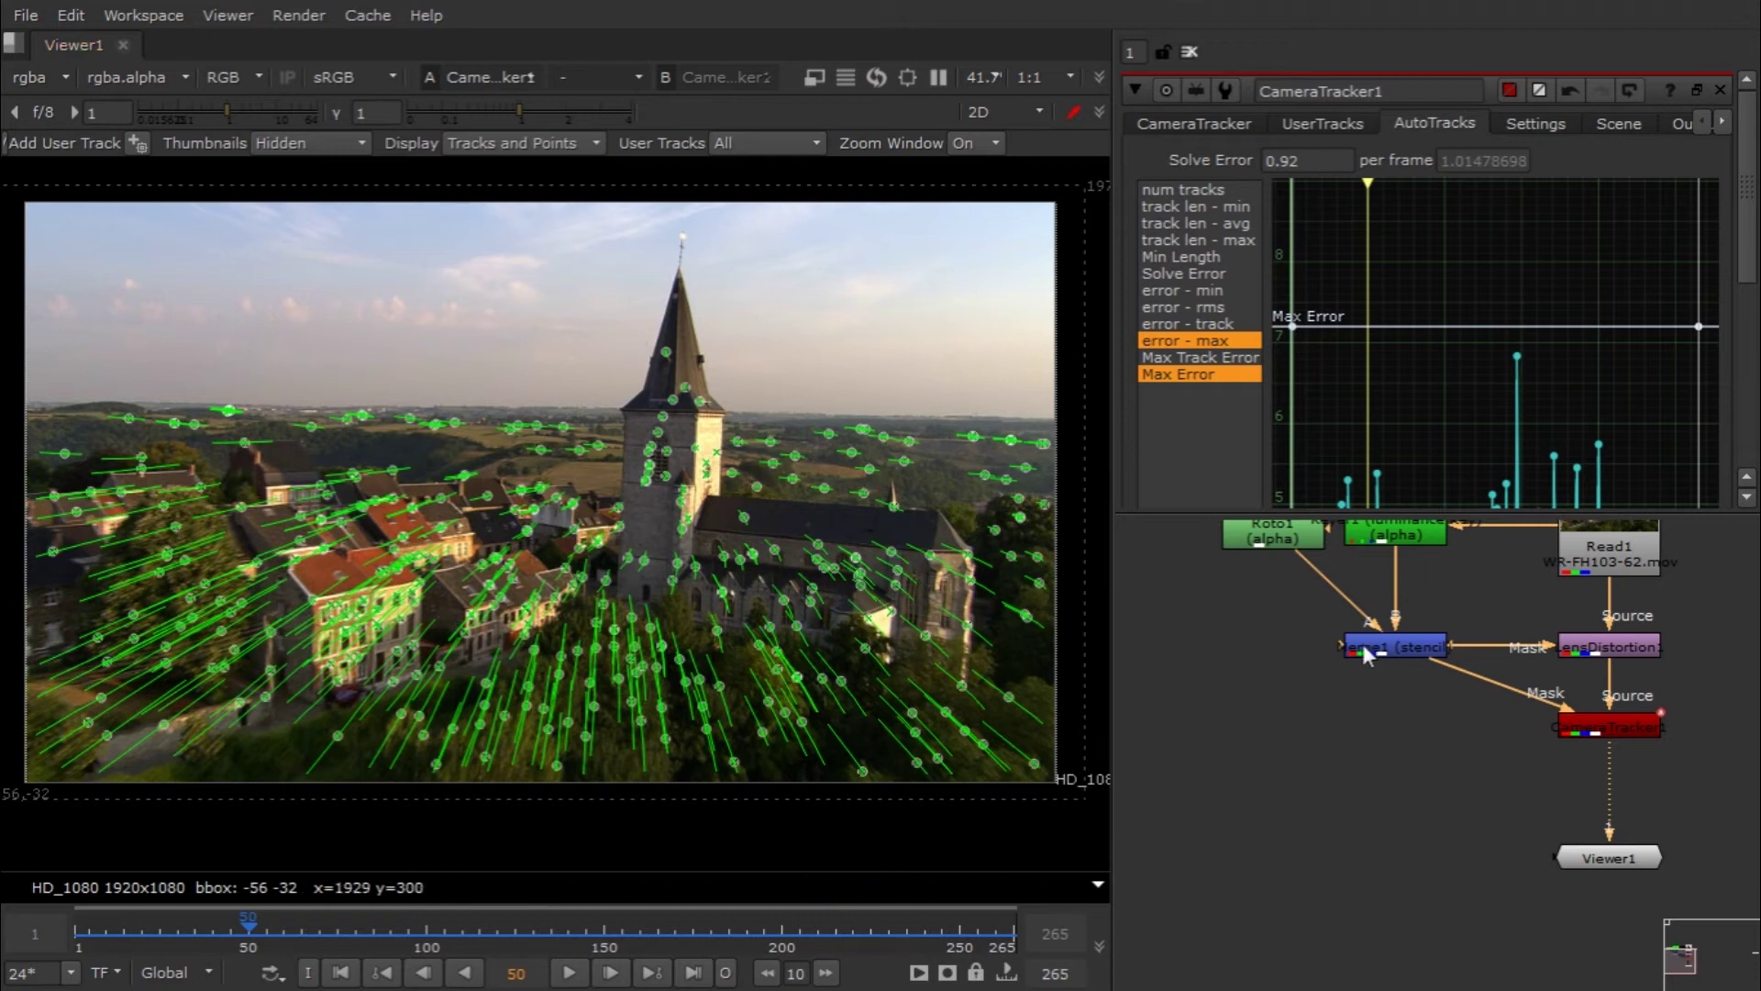
{"action": "left_click", "coordinate": [1174, 123]}
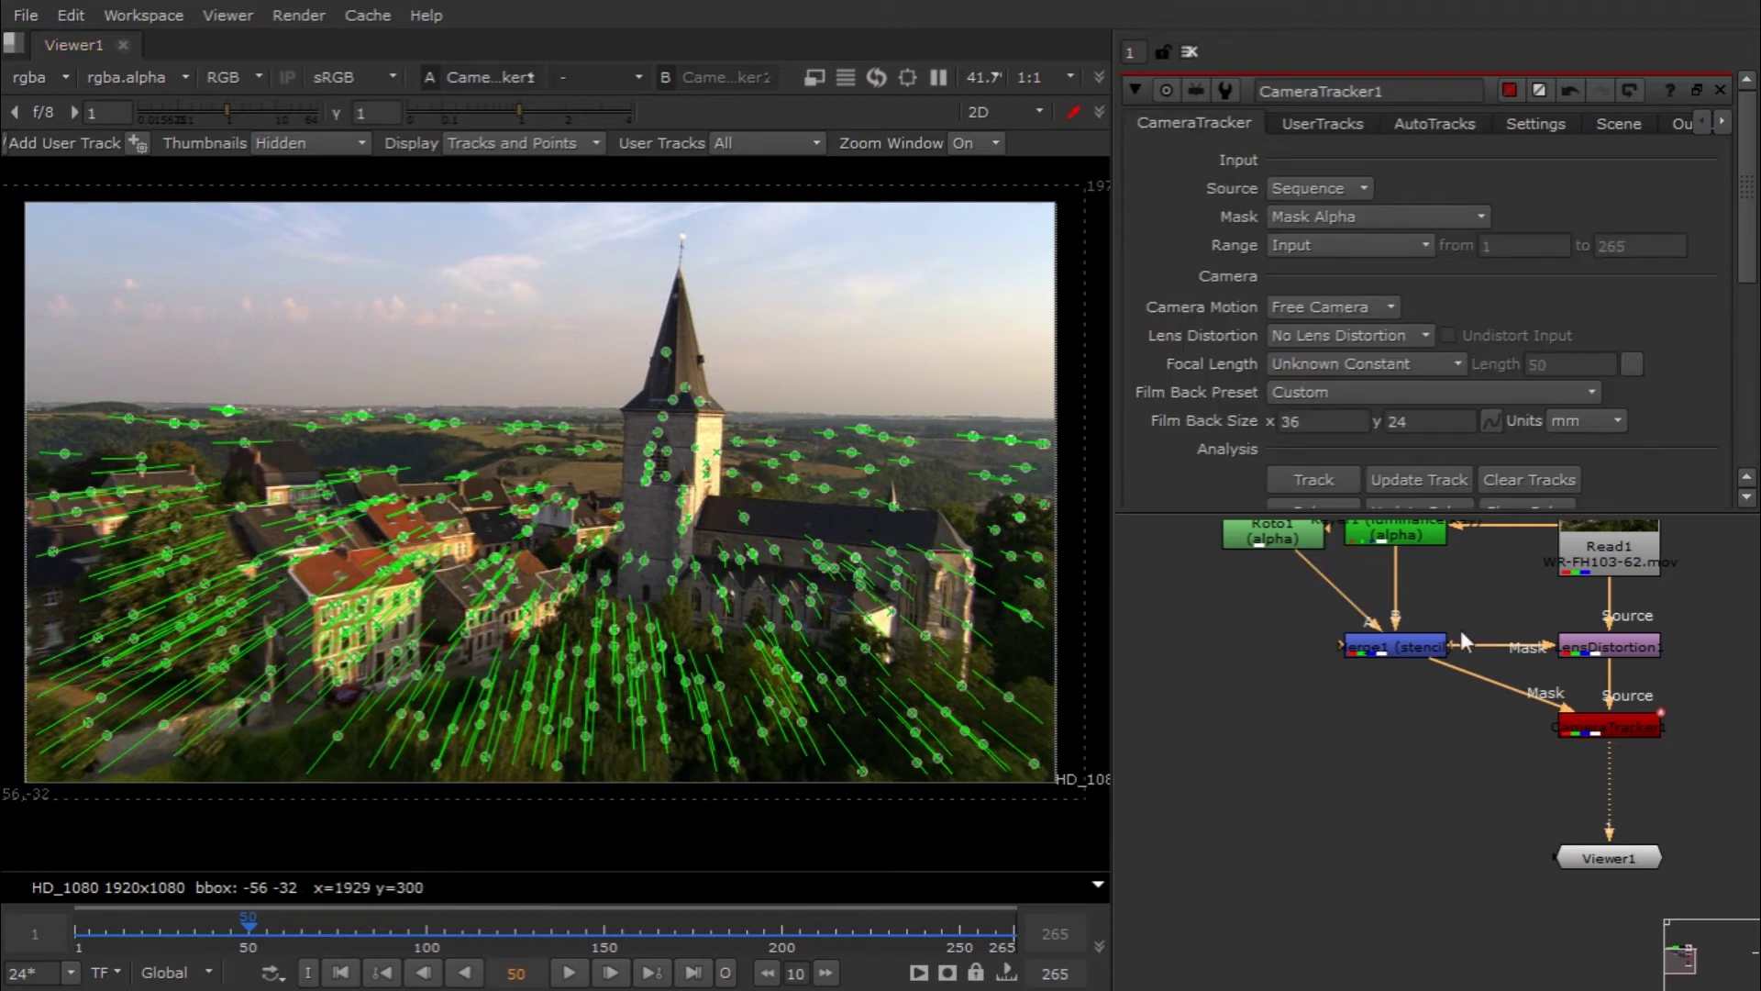
{"action": "left_click_drag", "start_coordinate": [1171, 512], "coordinate": [1145, 647]}
Step: Reset and re-solve the camera to a 0.9 error, review AutoTracks, and go to frame 225
{"action": "left_click", "coordinate": [1314, 511]}
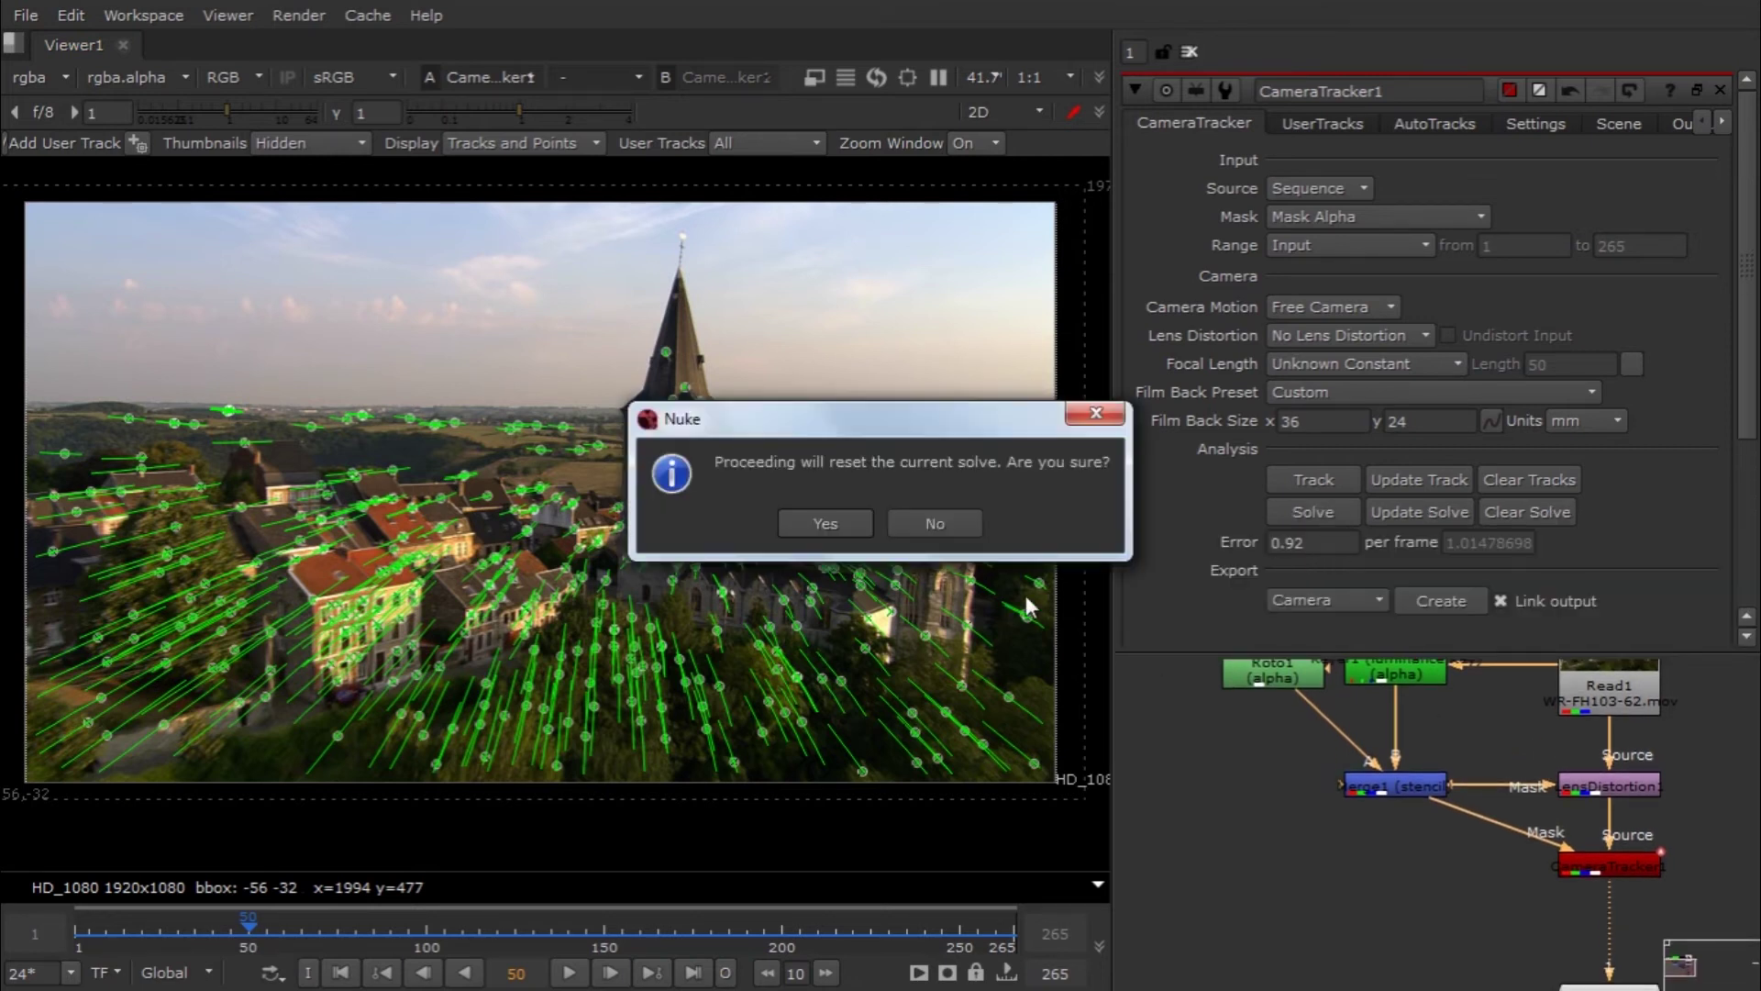
{"action": "left_click", "coordinate": [825, 522]}
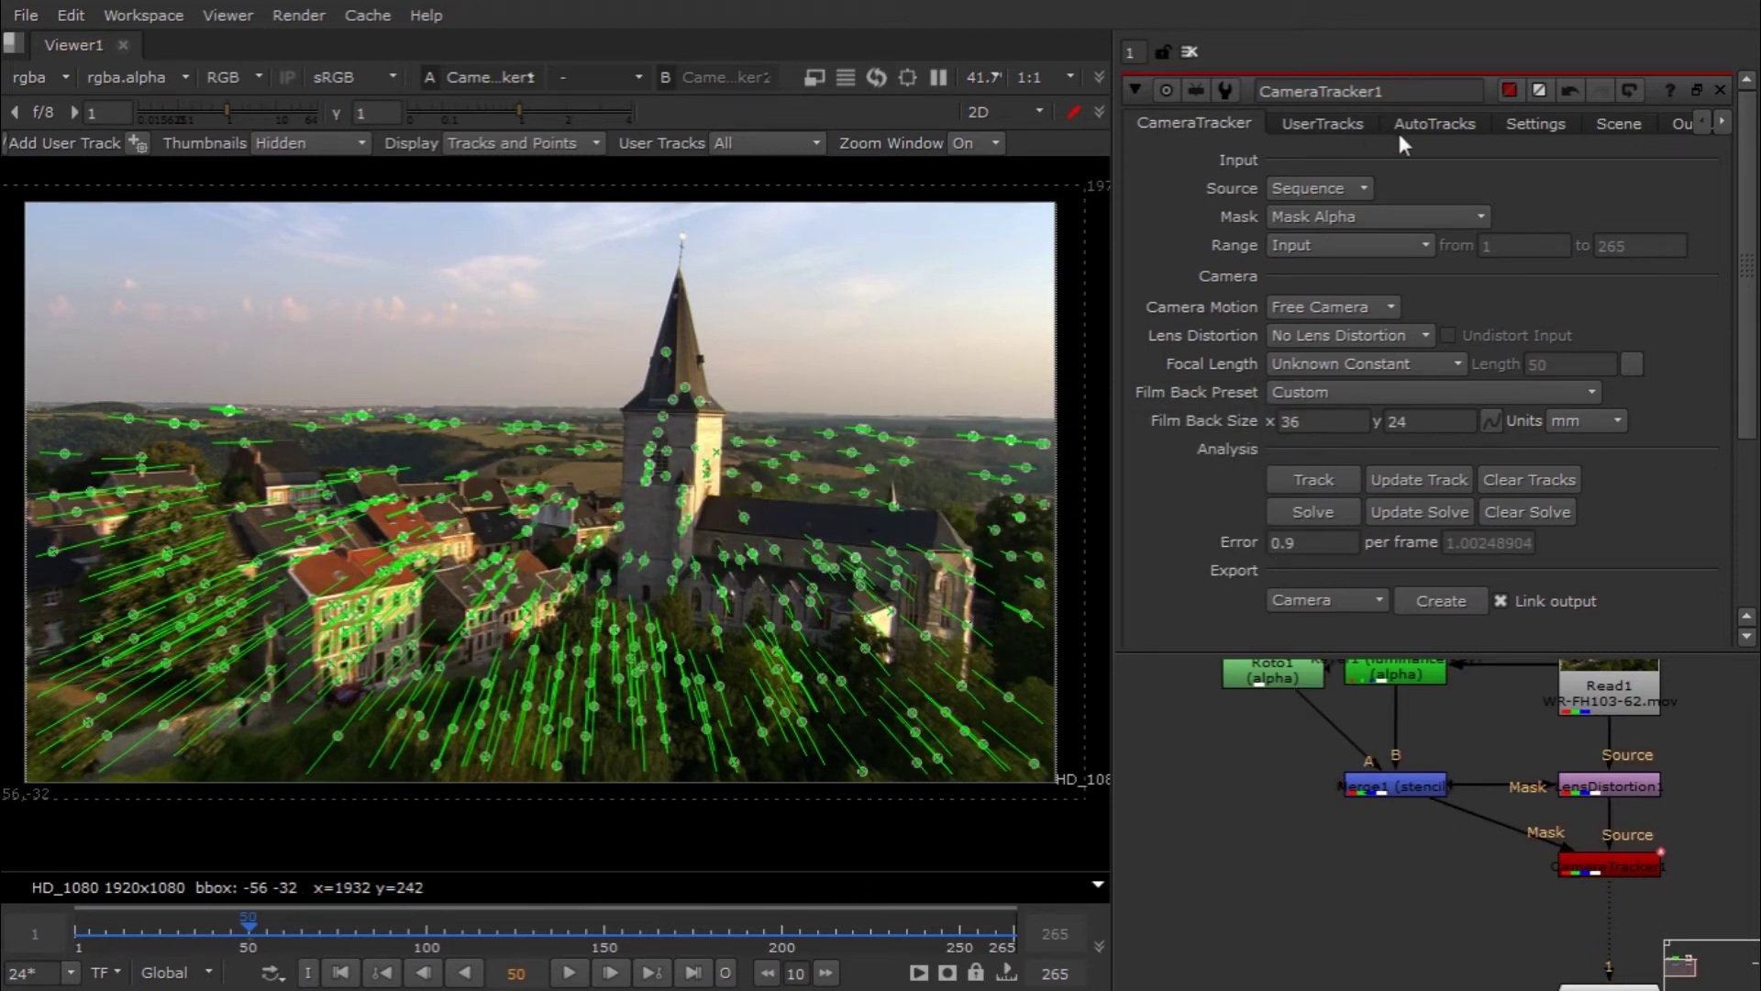
{"action": "left_click", "coordinate": [1434, 124]}
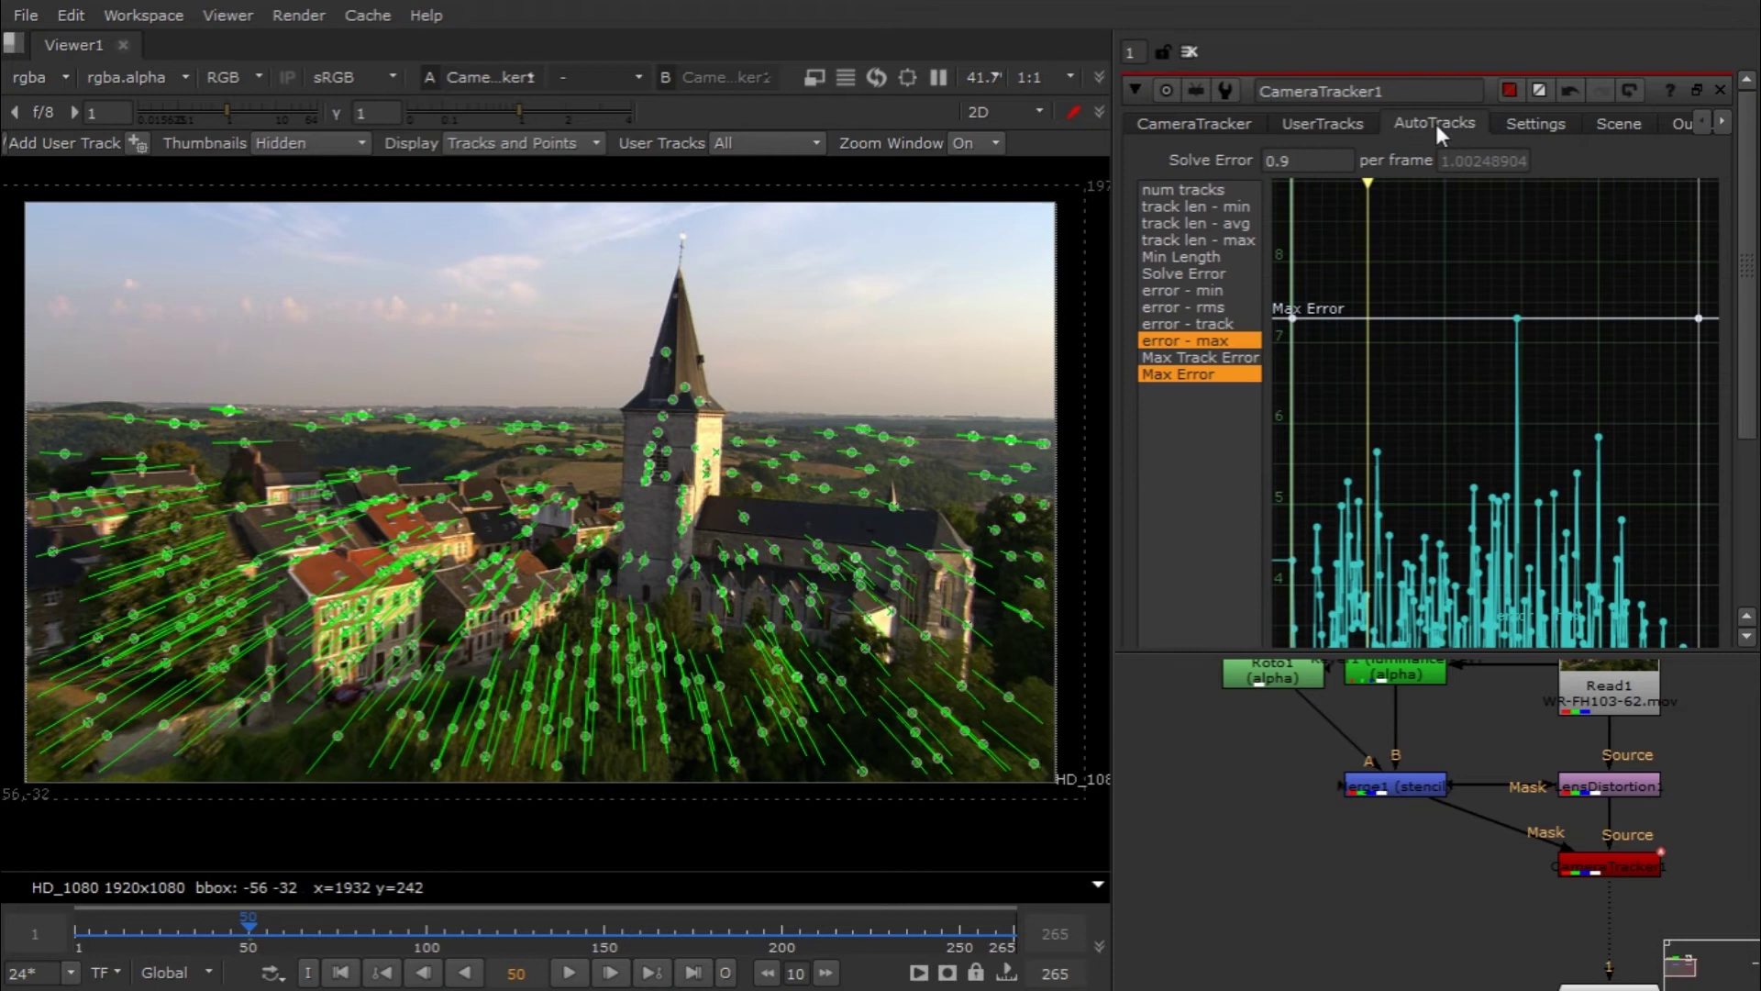
{"action": "left_click", "coordinate": [1198, 123]}
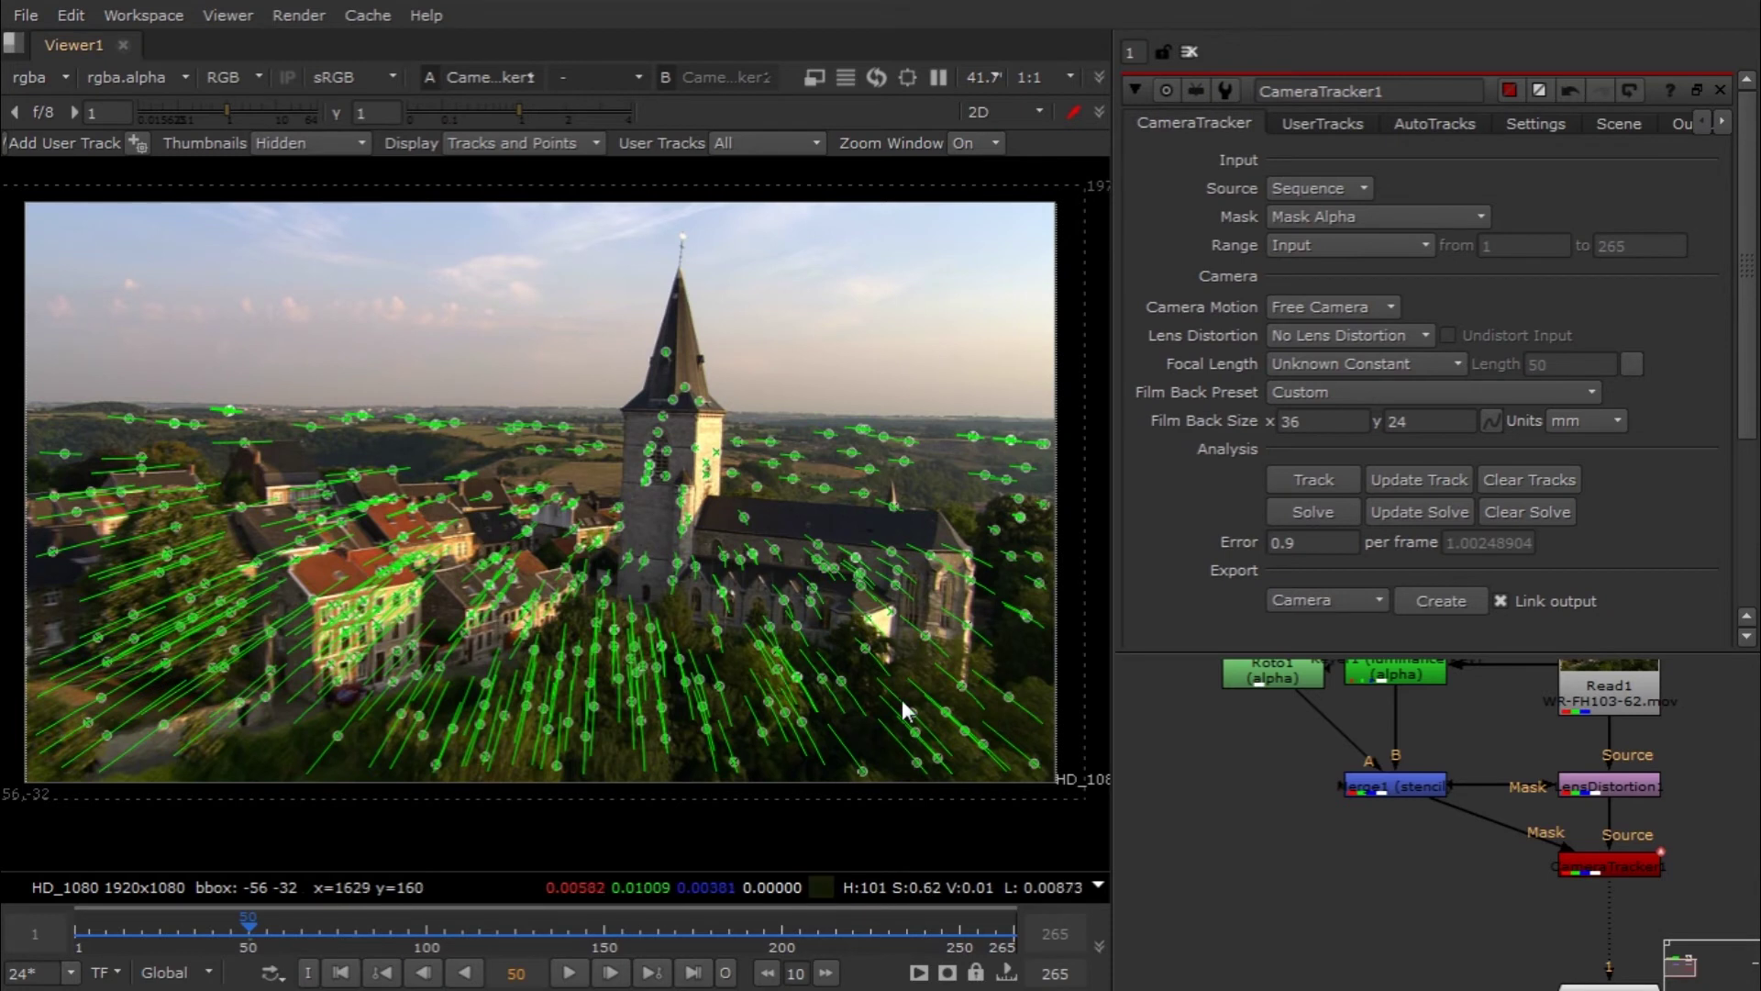
{"action": "left_click", "coordinate": [874, 930]}
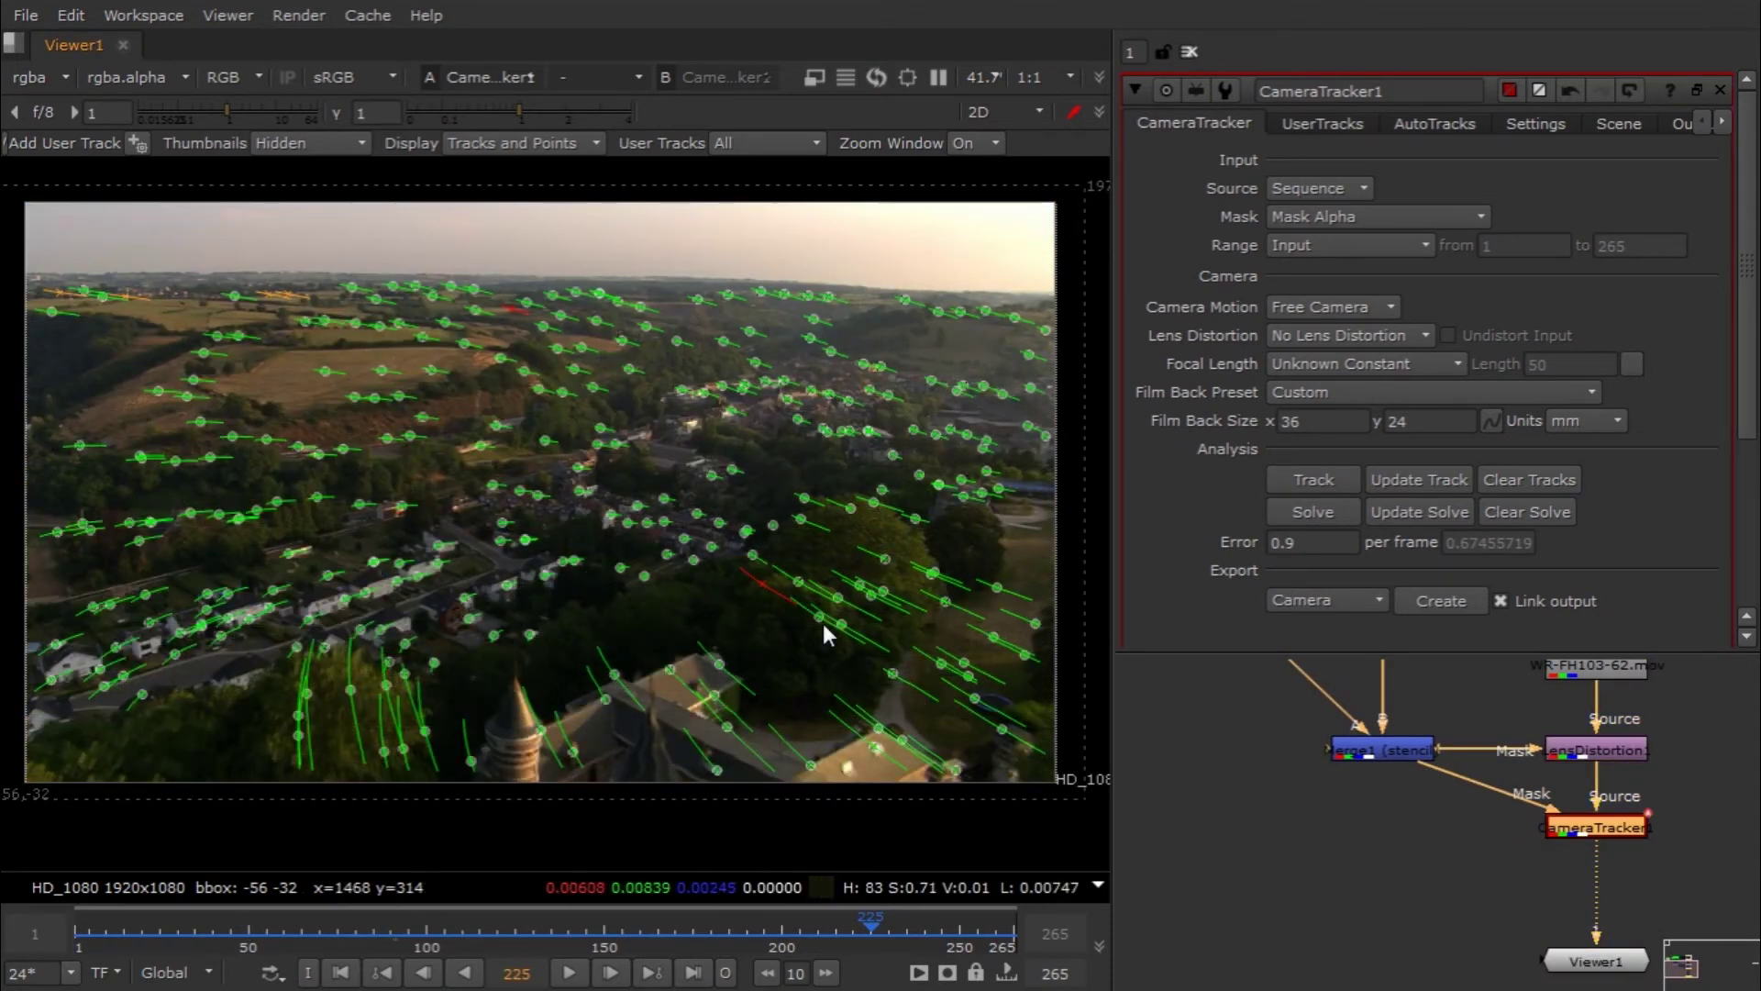
Step: At frame 102, orbit the solved point cloud in 3D and return to 2D
{"action": "left_click", "coordinate": [433, 934]}
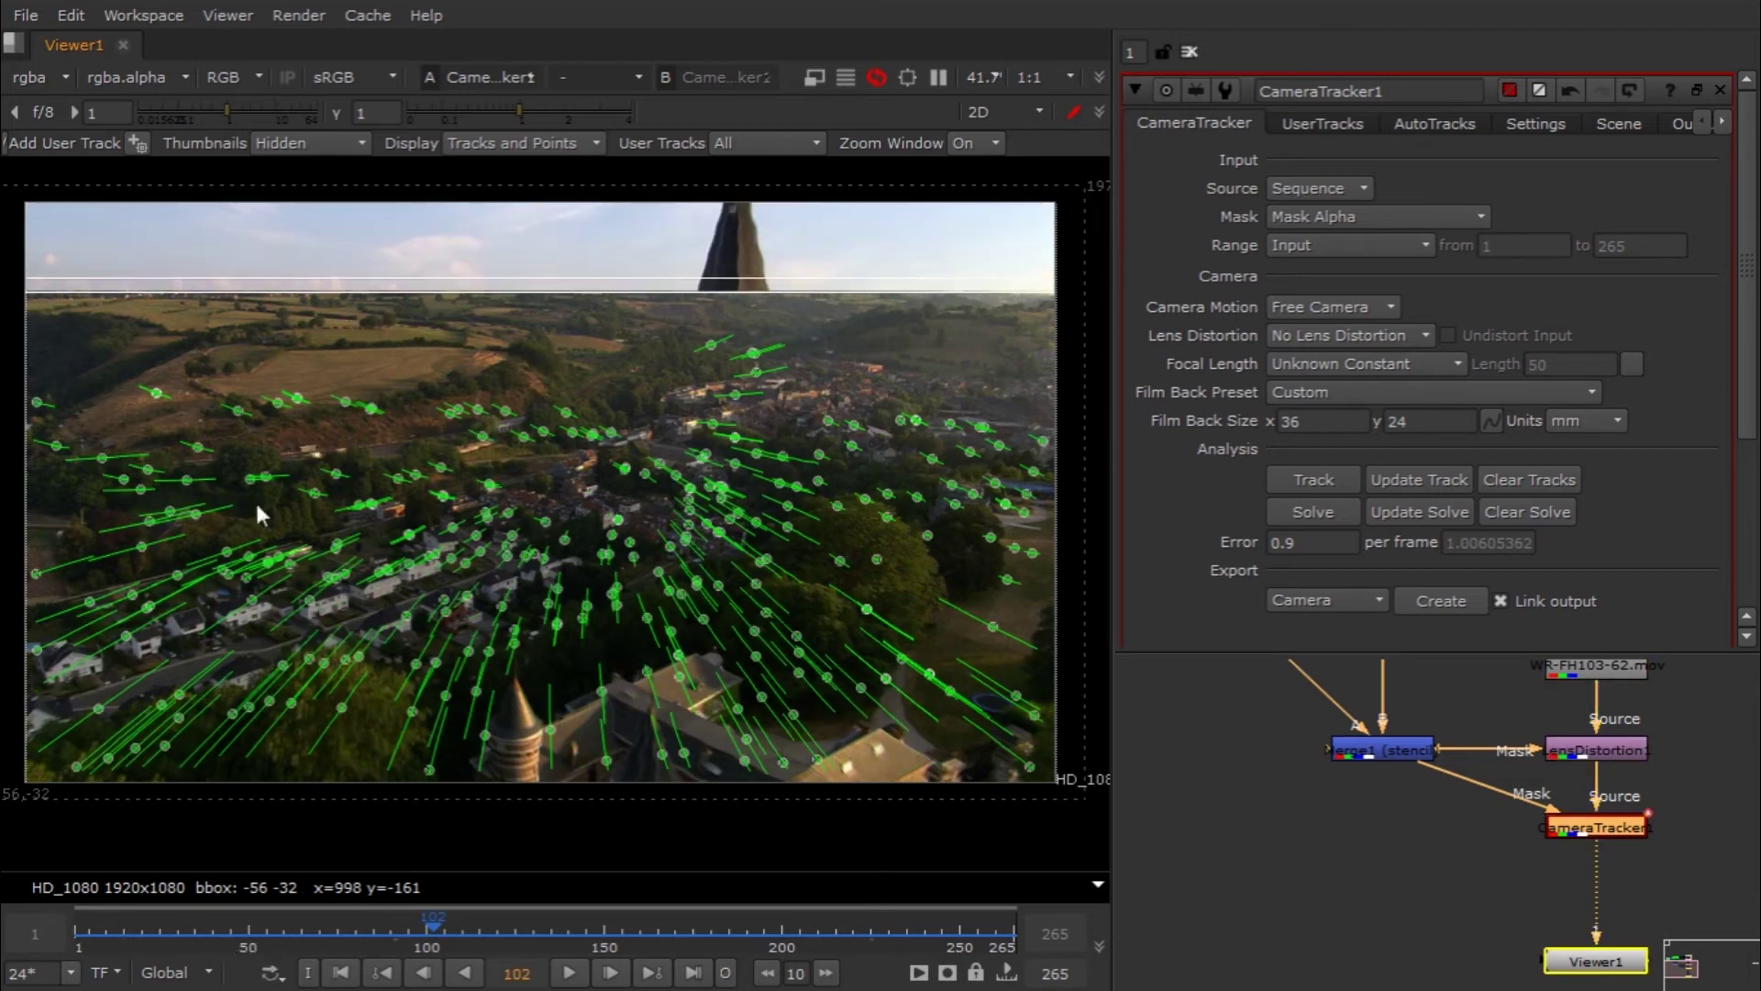
{"action": "key", "text": "Tab"}
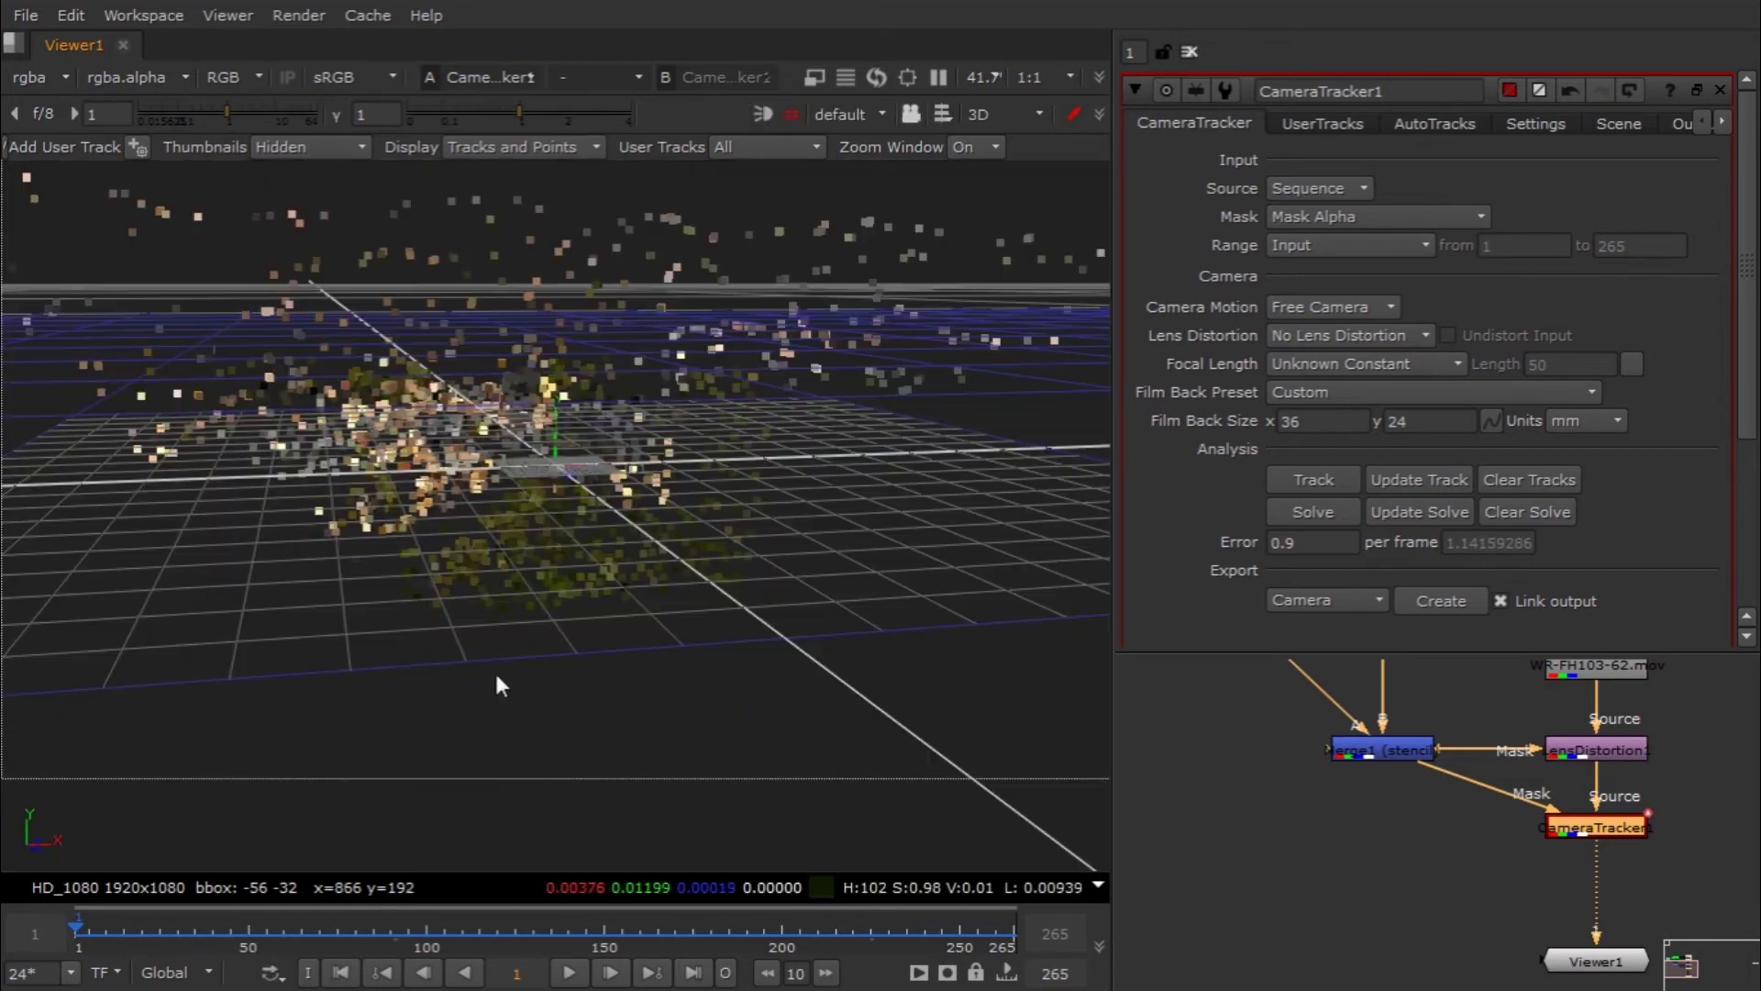
{"action": "left_click_drag", "start_coordinate": [494, 672], "coordinate": [312, 627], "text": "ctrl"}
{"action": "key", "text": "Tab"}
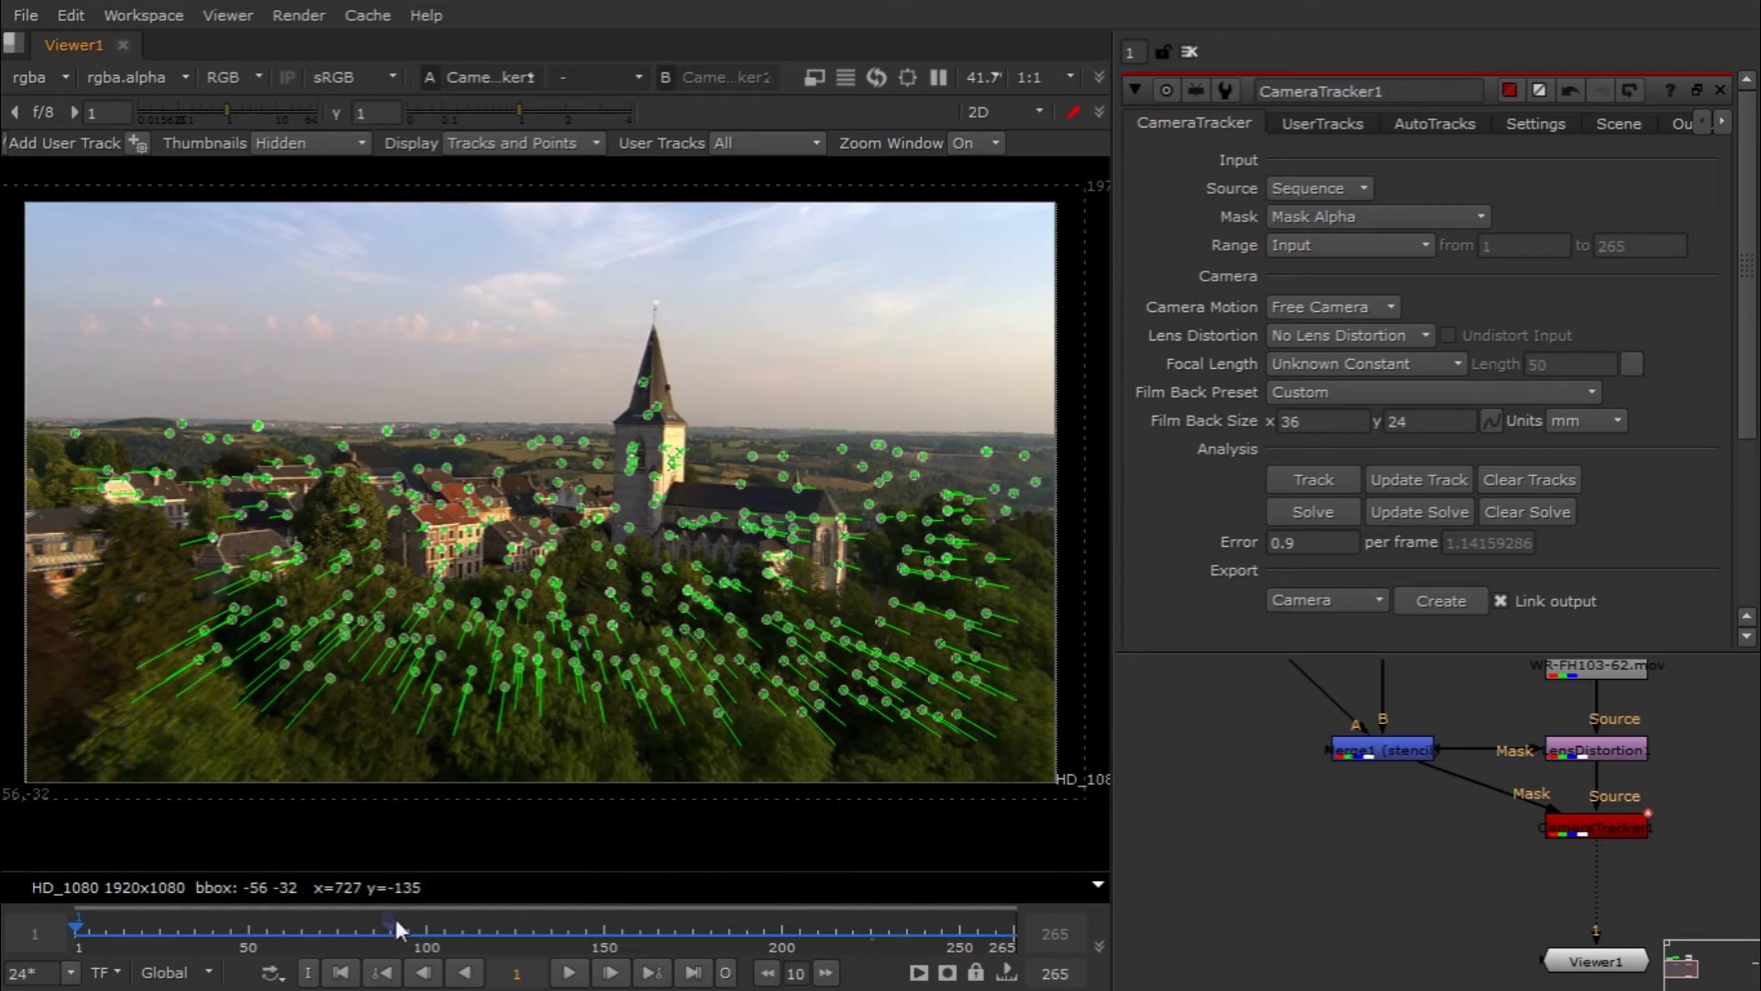
Step: Check frame 49, then settle on frame 72 zoomed toward the church
{"action": "left_click", "coordinate": [249, 936]}
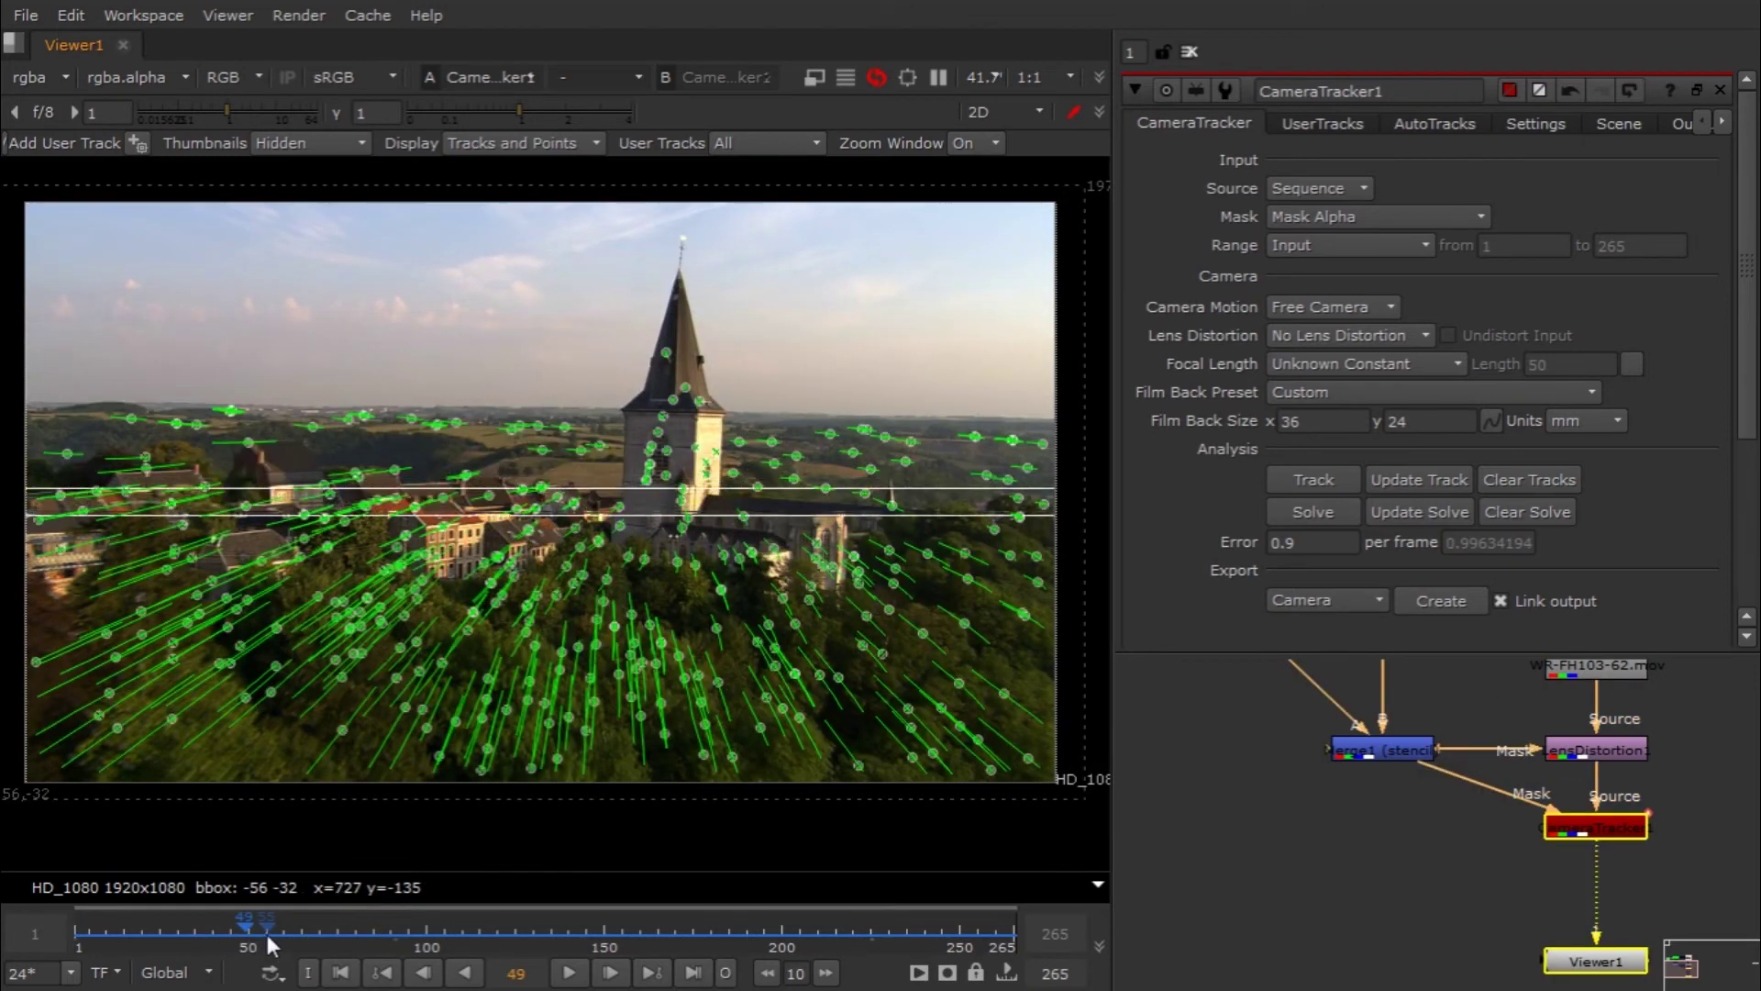
{"action": "left_click", "coordinate": [328, 935]}
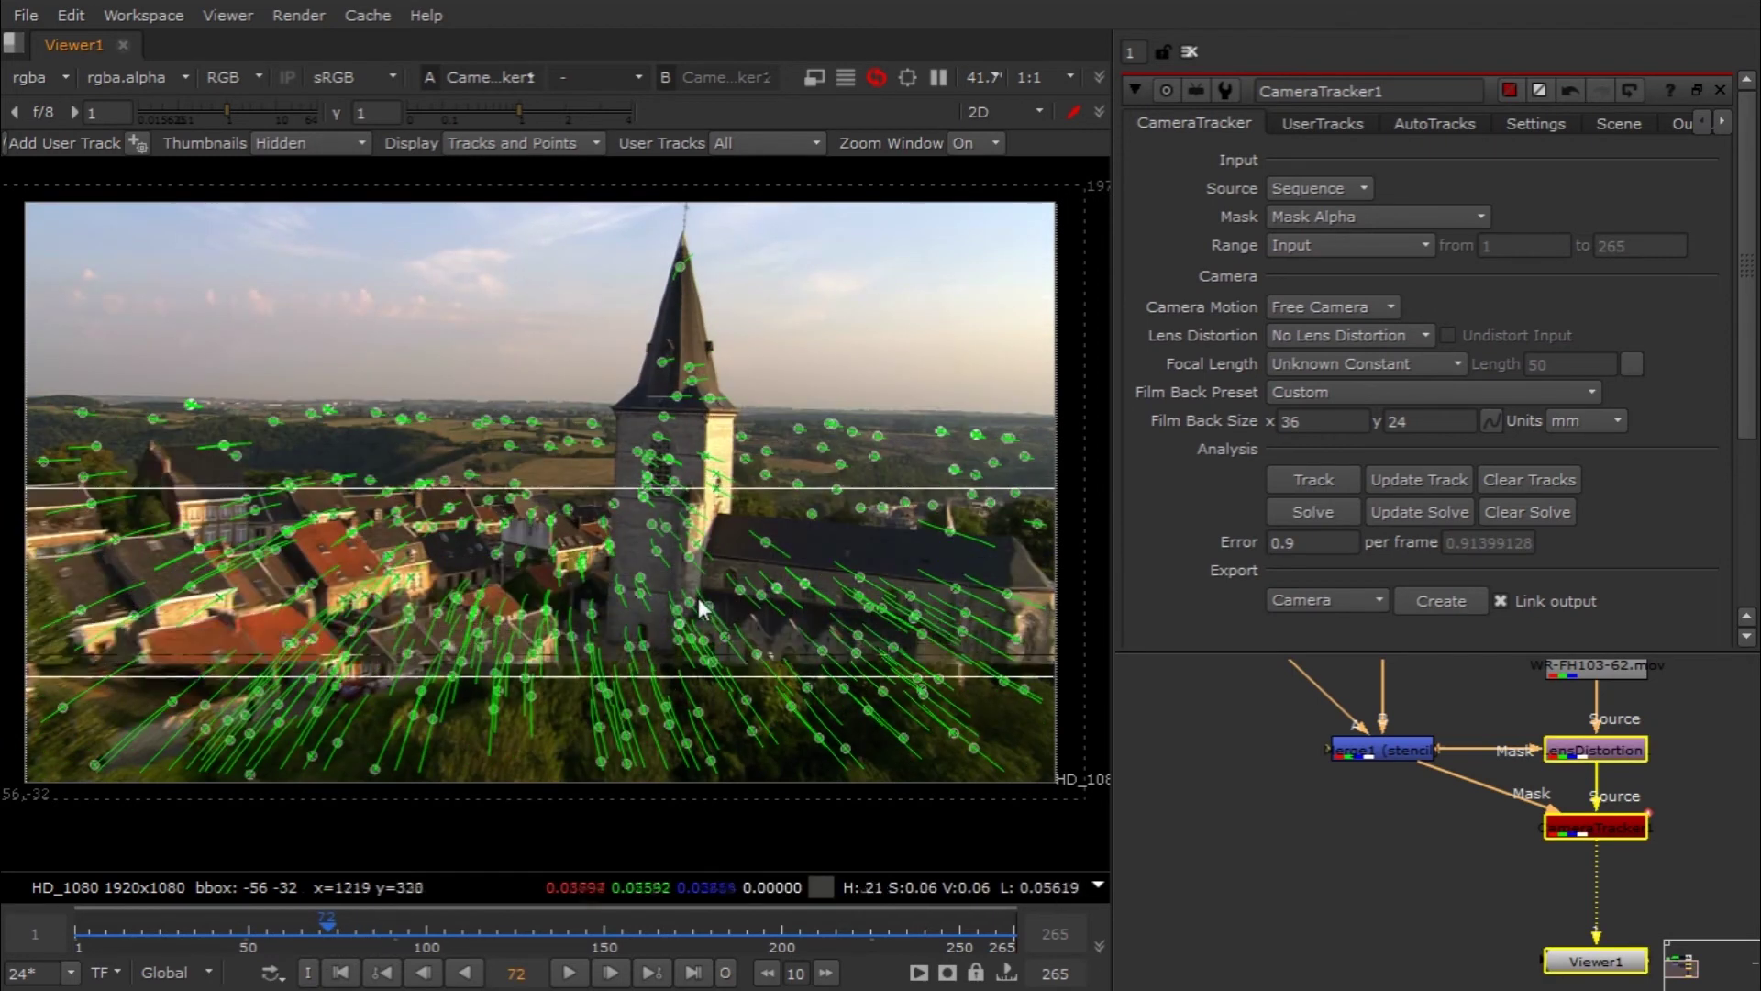
{"action": "middle_click_drag", "start_coordinate": [585, 662], "coordinate": [689, 607]}
{"action": "scroll", "coordinate": [776, 596], "scroll_direction": "up", "scroll_amount": 1}
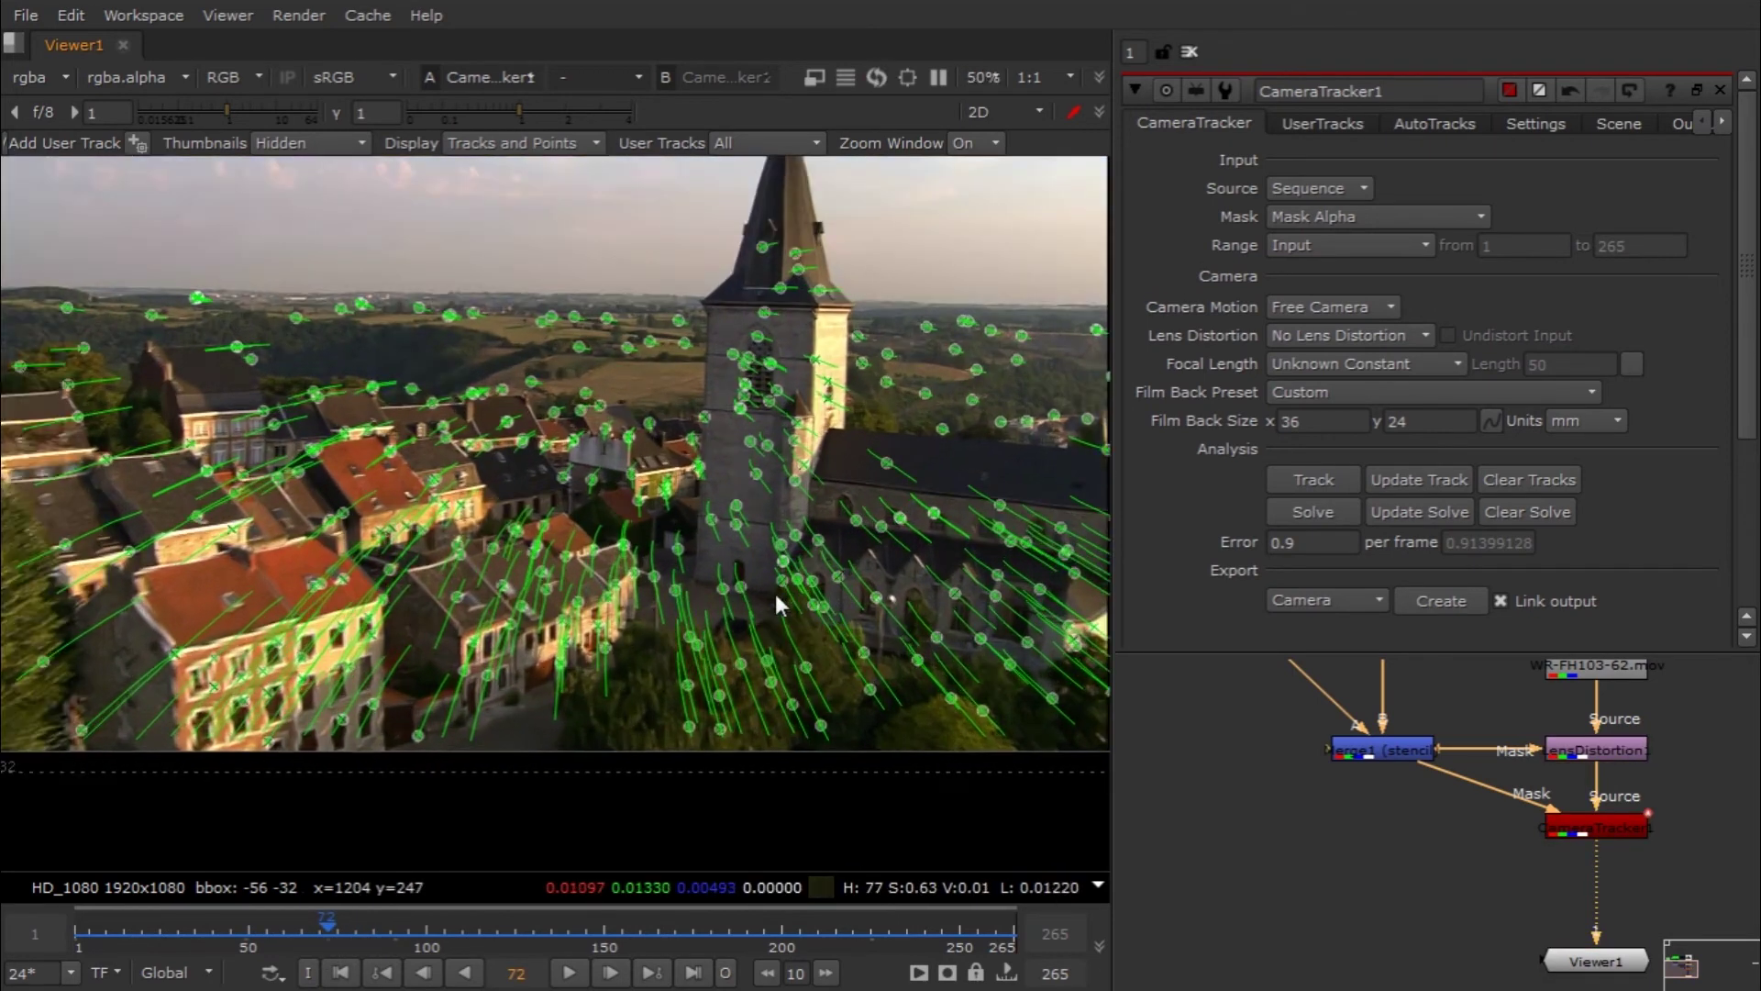
{"action": "scroll", "coordinate": [771, 595], "scroll_direction": "up", "scroll_amount": 4}
Step: Maximize the viewer and select several ground tracks near the church door
{"action": "key", "text": "space"}
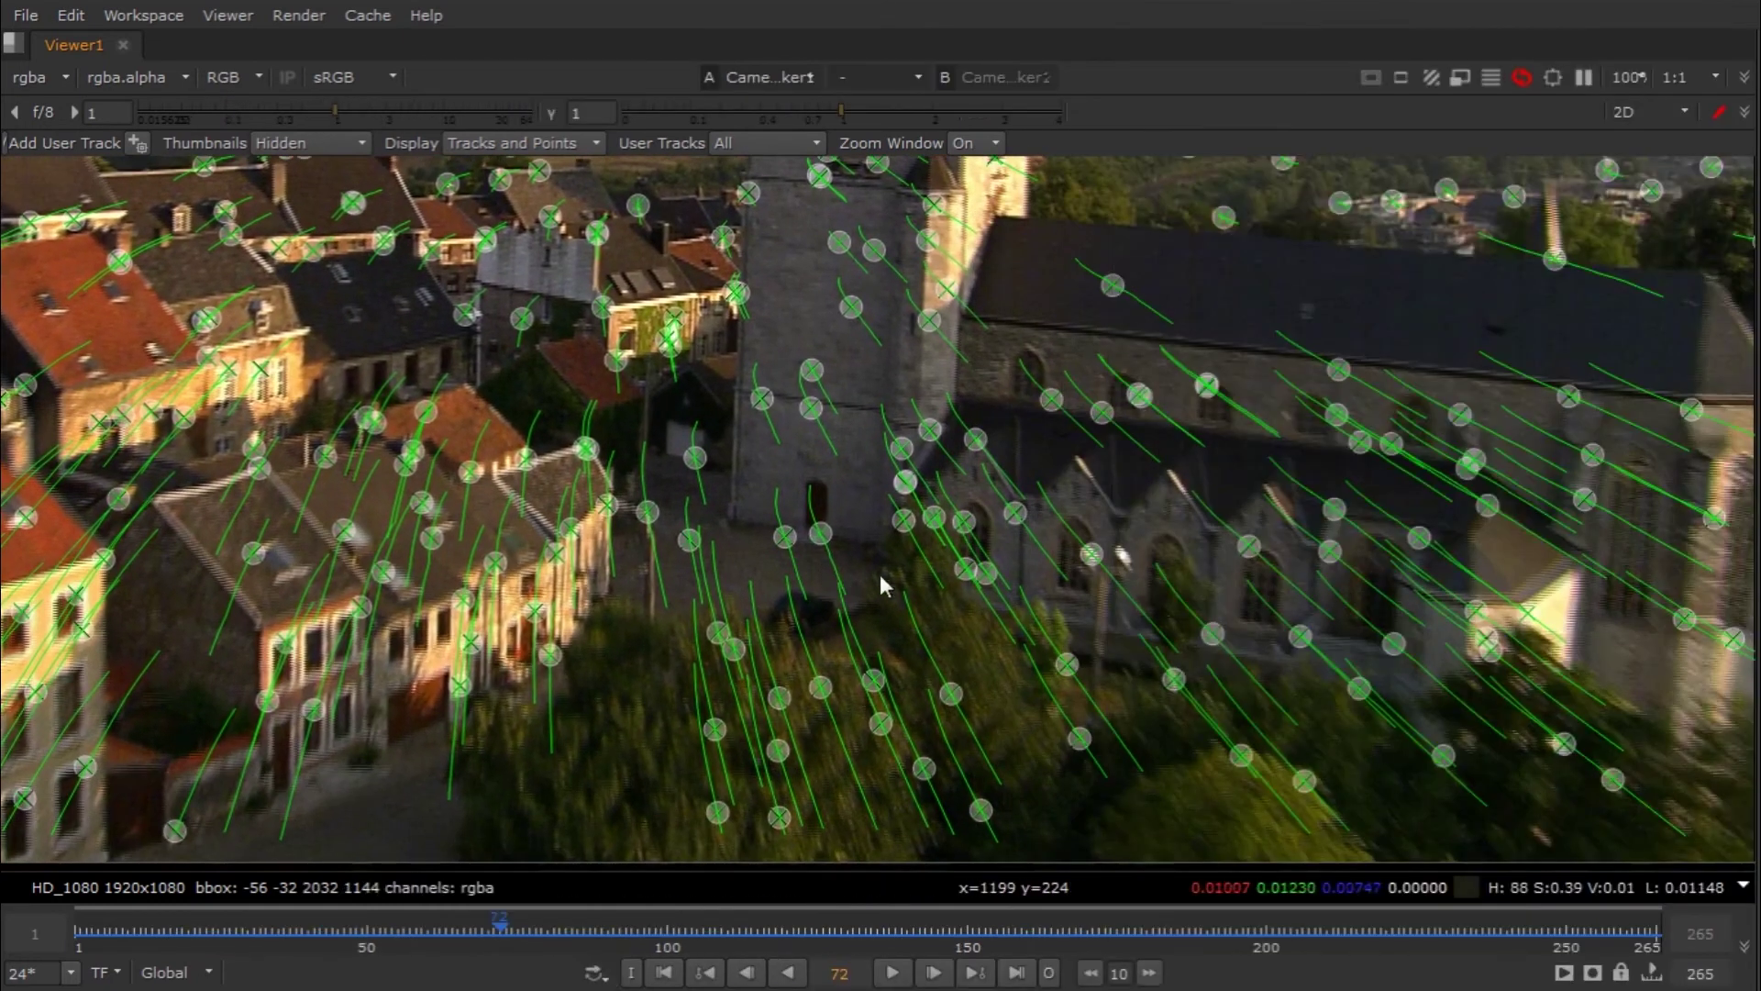
{"action": "middle_click_drag", "start_coordinate": [899, 574], "coordinate": [1310, 562]}
{"action": "scroll", "coordinate": [1209, 566], "scroll_direction": "down", "scroll_amount": 2}
{"action": "middle_click_drag", "start_coordinate": [1244, 492], "coordinate": [1124, 612]}
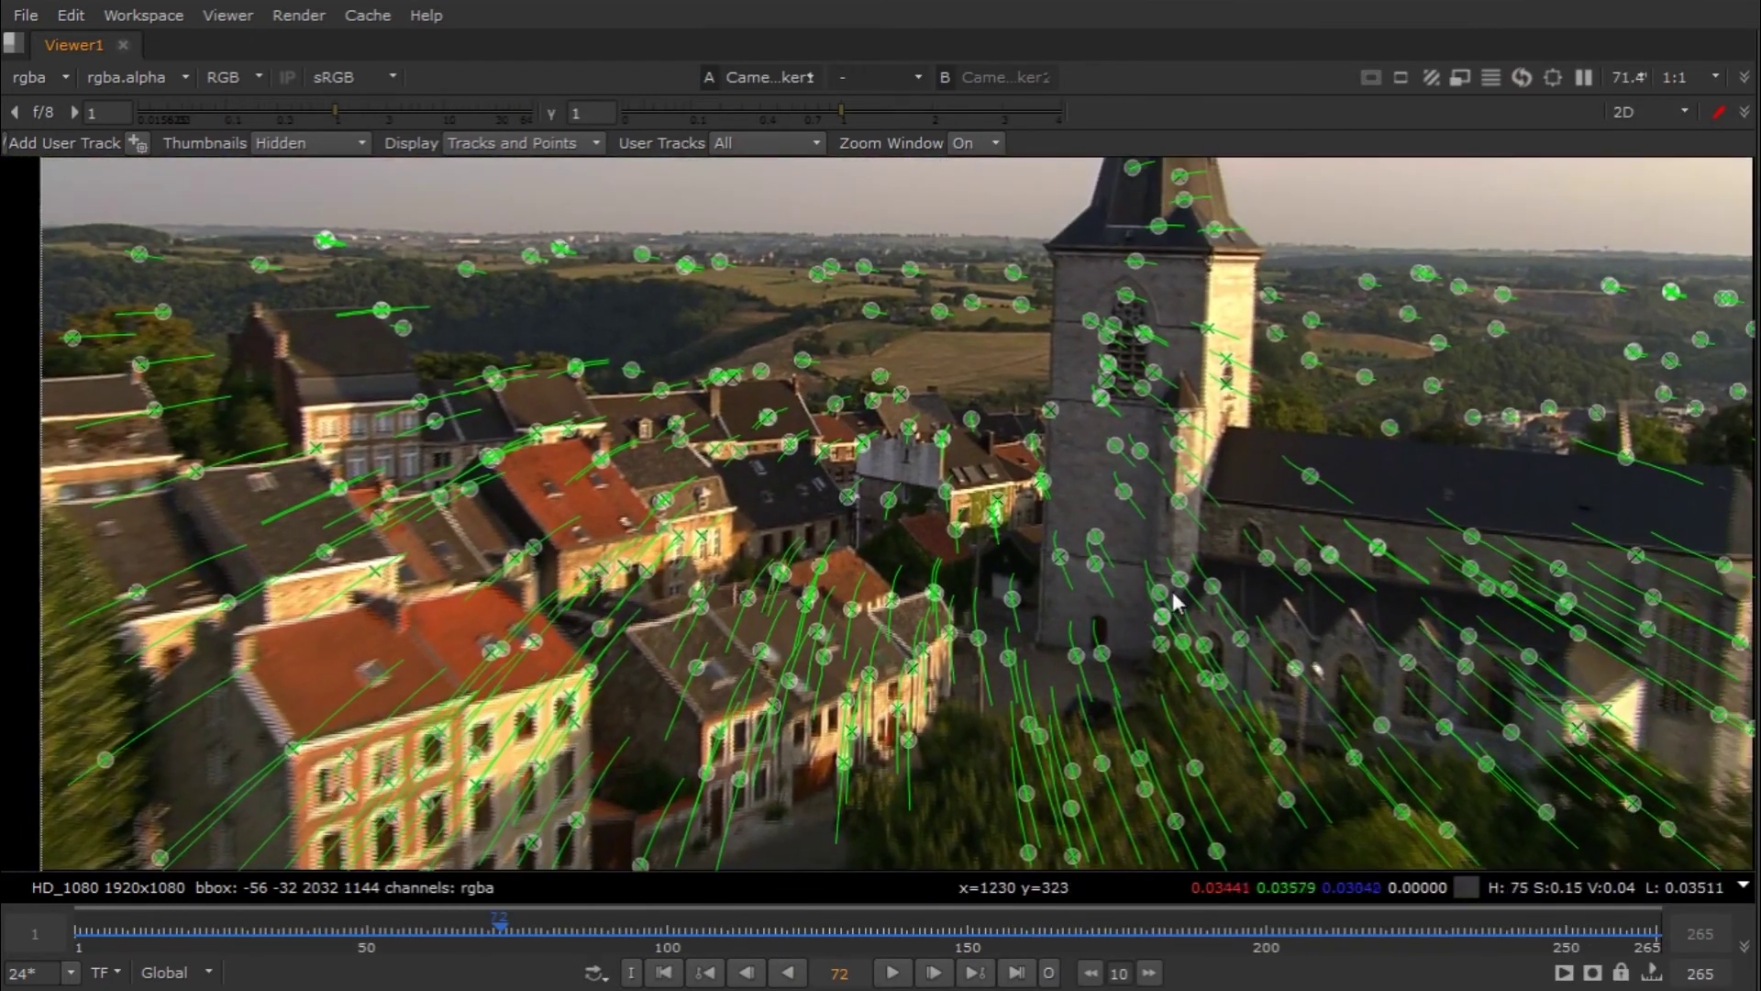
{"action": "middle_click_drag", "start_coordinate": [924, 673], "coordinate": [993, 547]}
{"action": "middle_click_drag", "start_coordinate": [734, 766], "coordinate": [794, 708]}
{"action": "left_click", "coordinate": [771, 681]}
{"action": "middle_click_drag", "start_coordinate": [960, 635], "coordinate": [803, 769]}
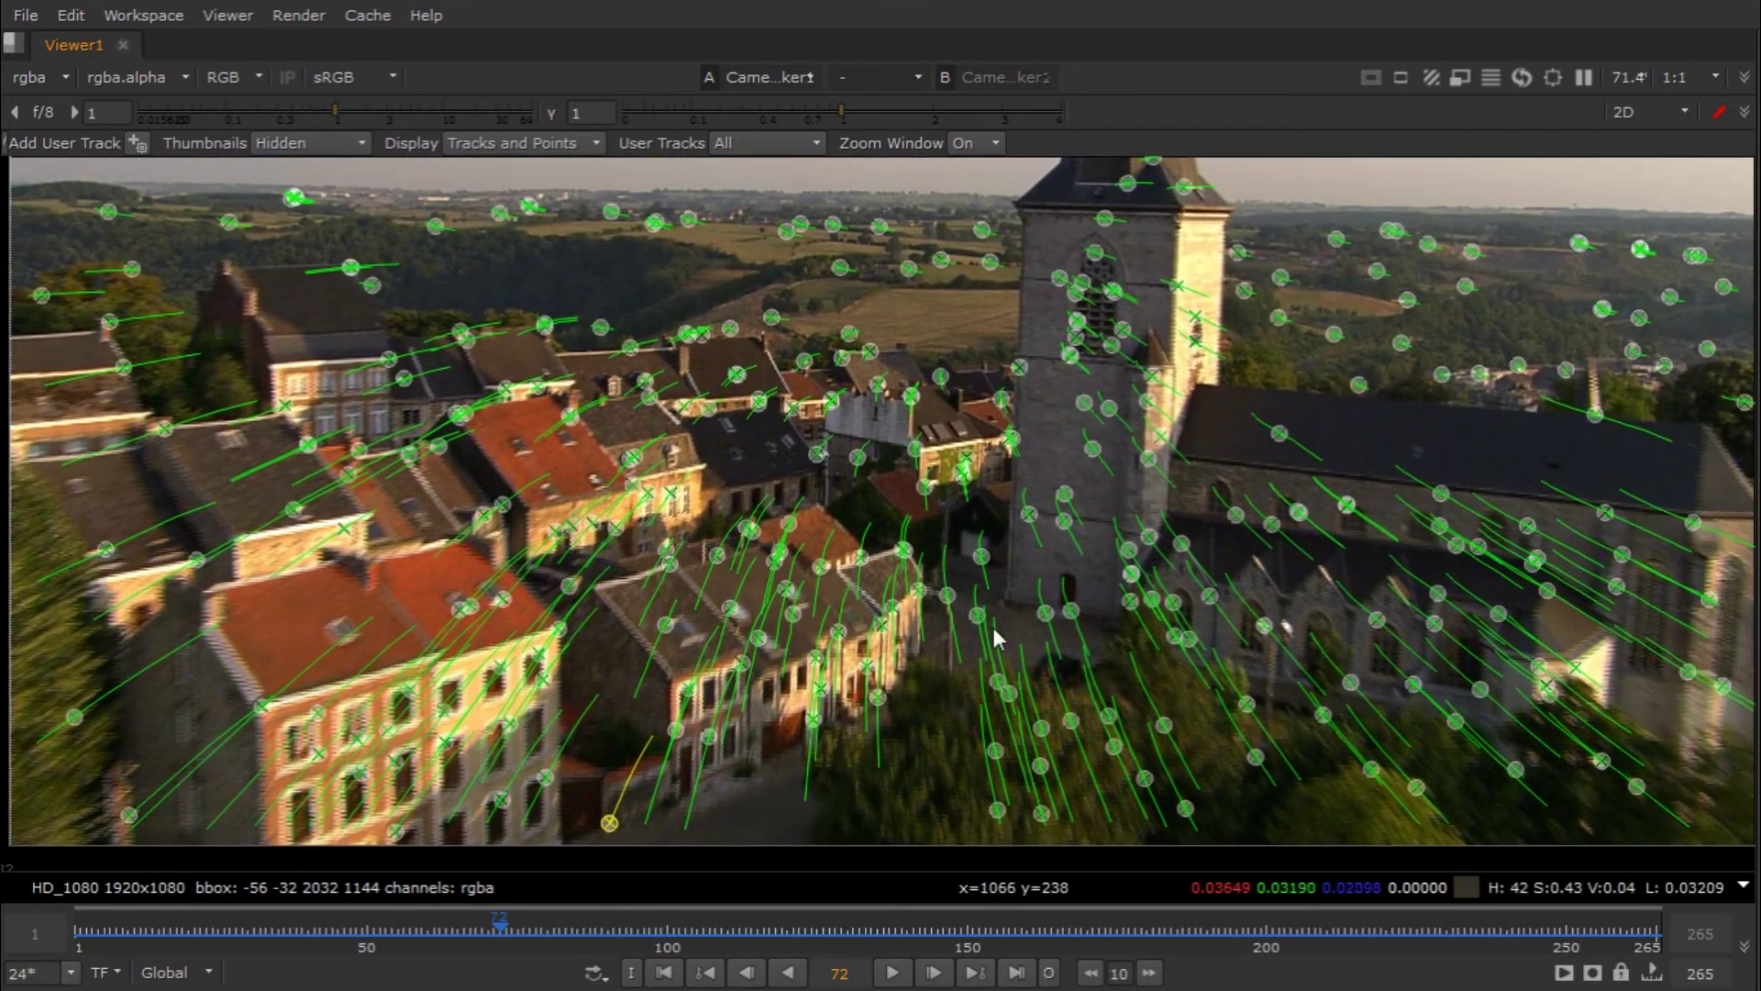
{"action": "left_click_drag", "start_coordinate": [1090, 585], "coordinate": [966, 640]}
{"action": "middle_click_drag", "start_coordinate": [1022, 561], "coordinate": [1043, 608]}
{"action": "left_click_drag", "start_coordinate": [981, 580], "coordinate": [1023, 613], "text": "shift"}
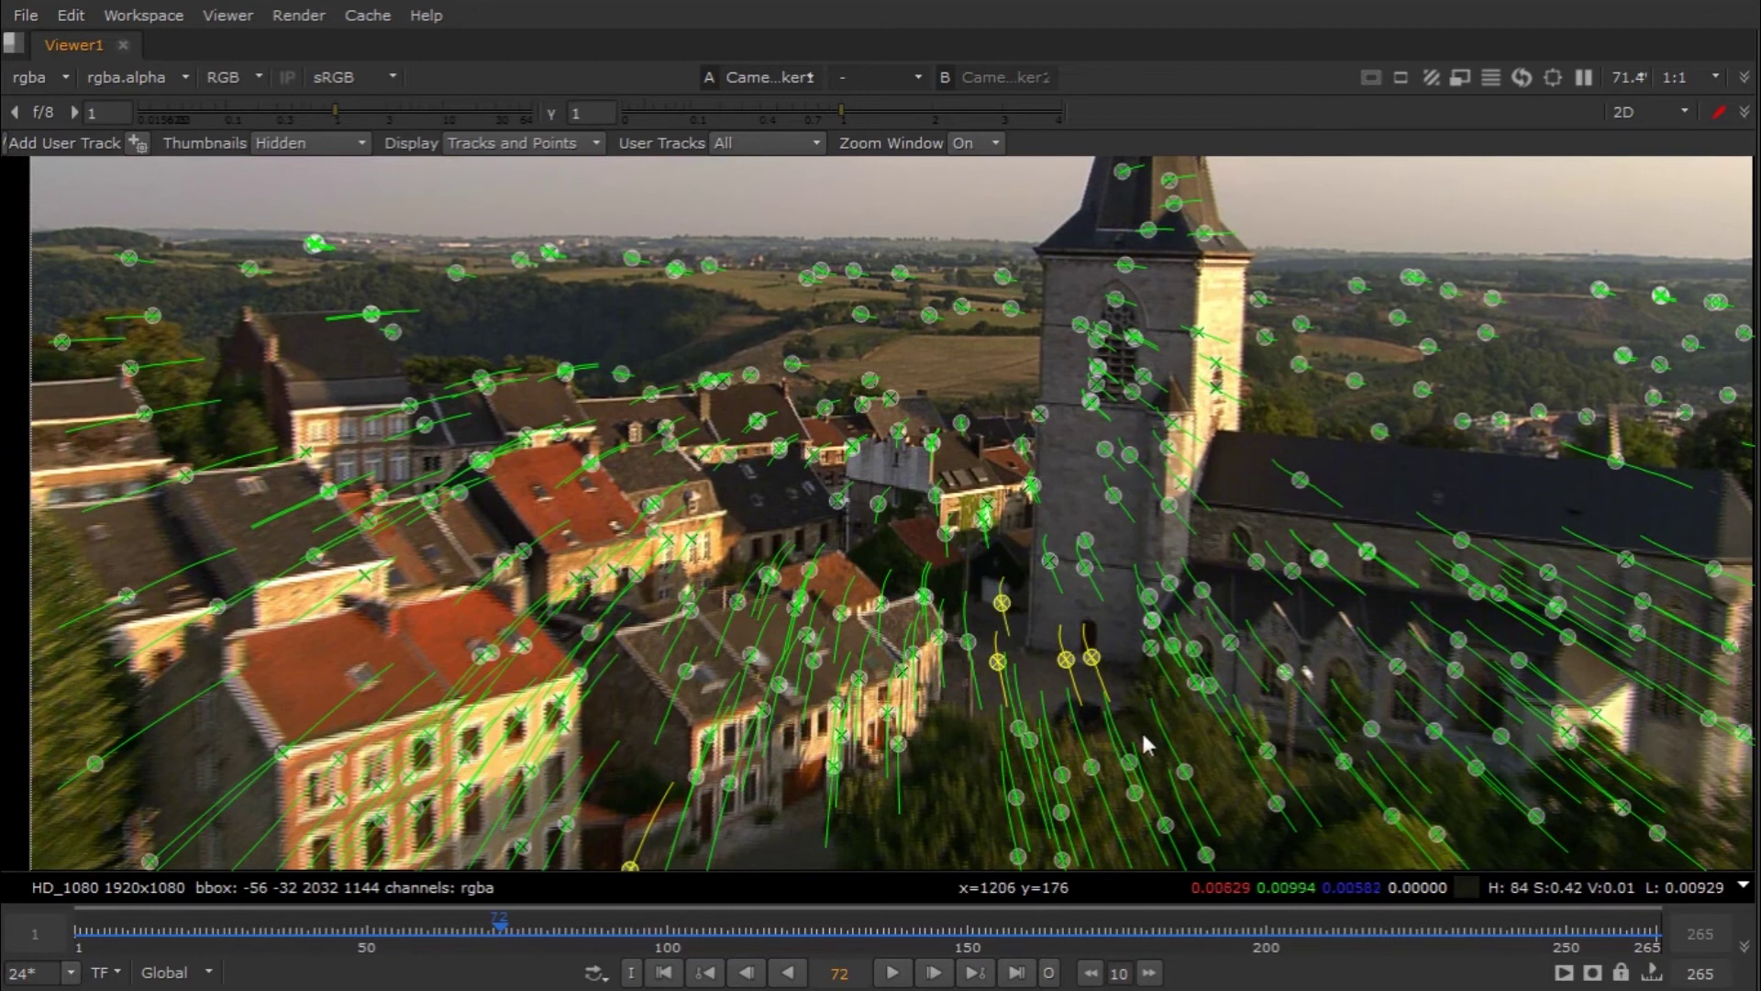
{"action": "middle_click_drag", "start_coordinate": [1312, 742], "coordinate": [1376, 811]}
{"action": "middle_click_drag", "start_coordinate": [1127, 702], "coordinate": [1324, 580]}
{"action": "middle_click_drag", "start_coordinate": [1118, 664], "coordinate": [893, 729]}
{"action": "middle_click_drag", "start_coordinate": [1052, 620], "coordinate": [1132, 589]}
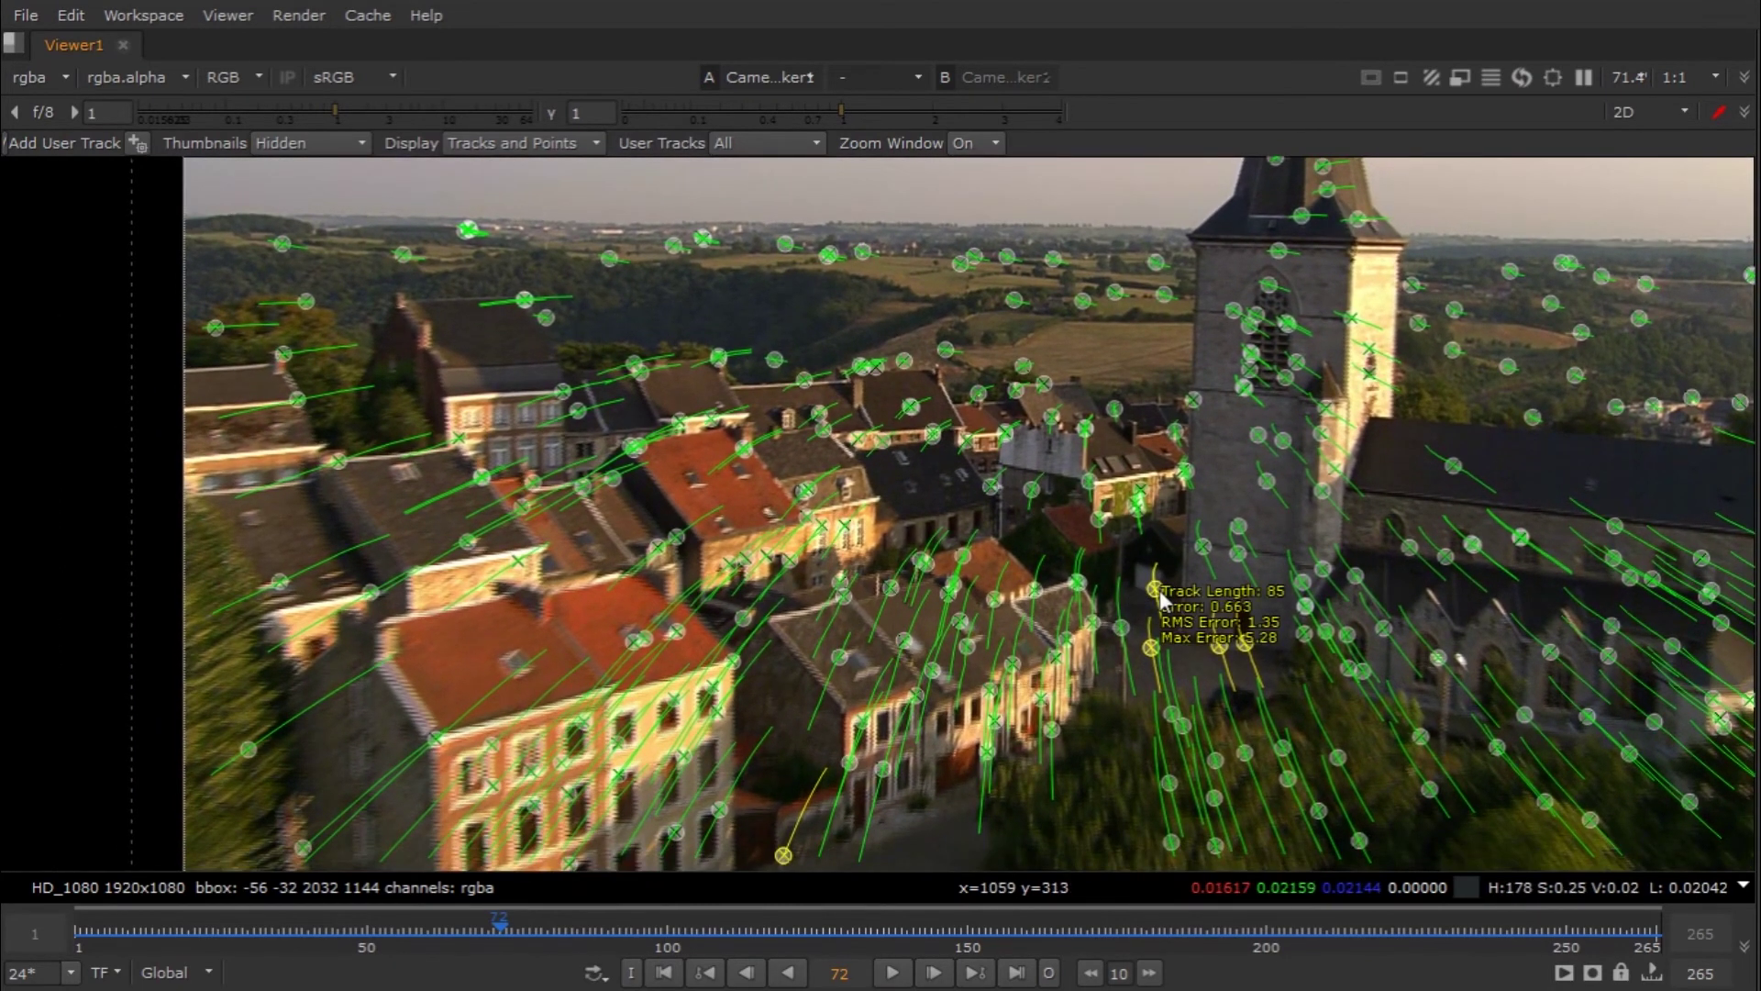
Step: Set the ground plane to the selected tracks
{"action": "right_click", "coordinate": [1159, 594]}
{"action": "mouse_move", "coordinate": [1236, 703]}
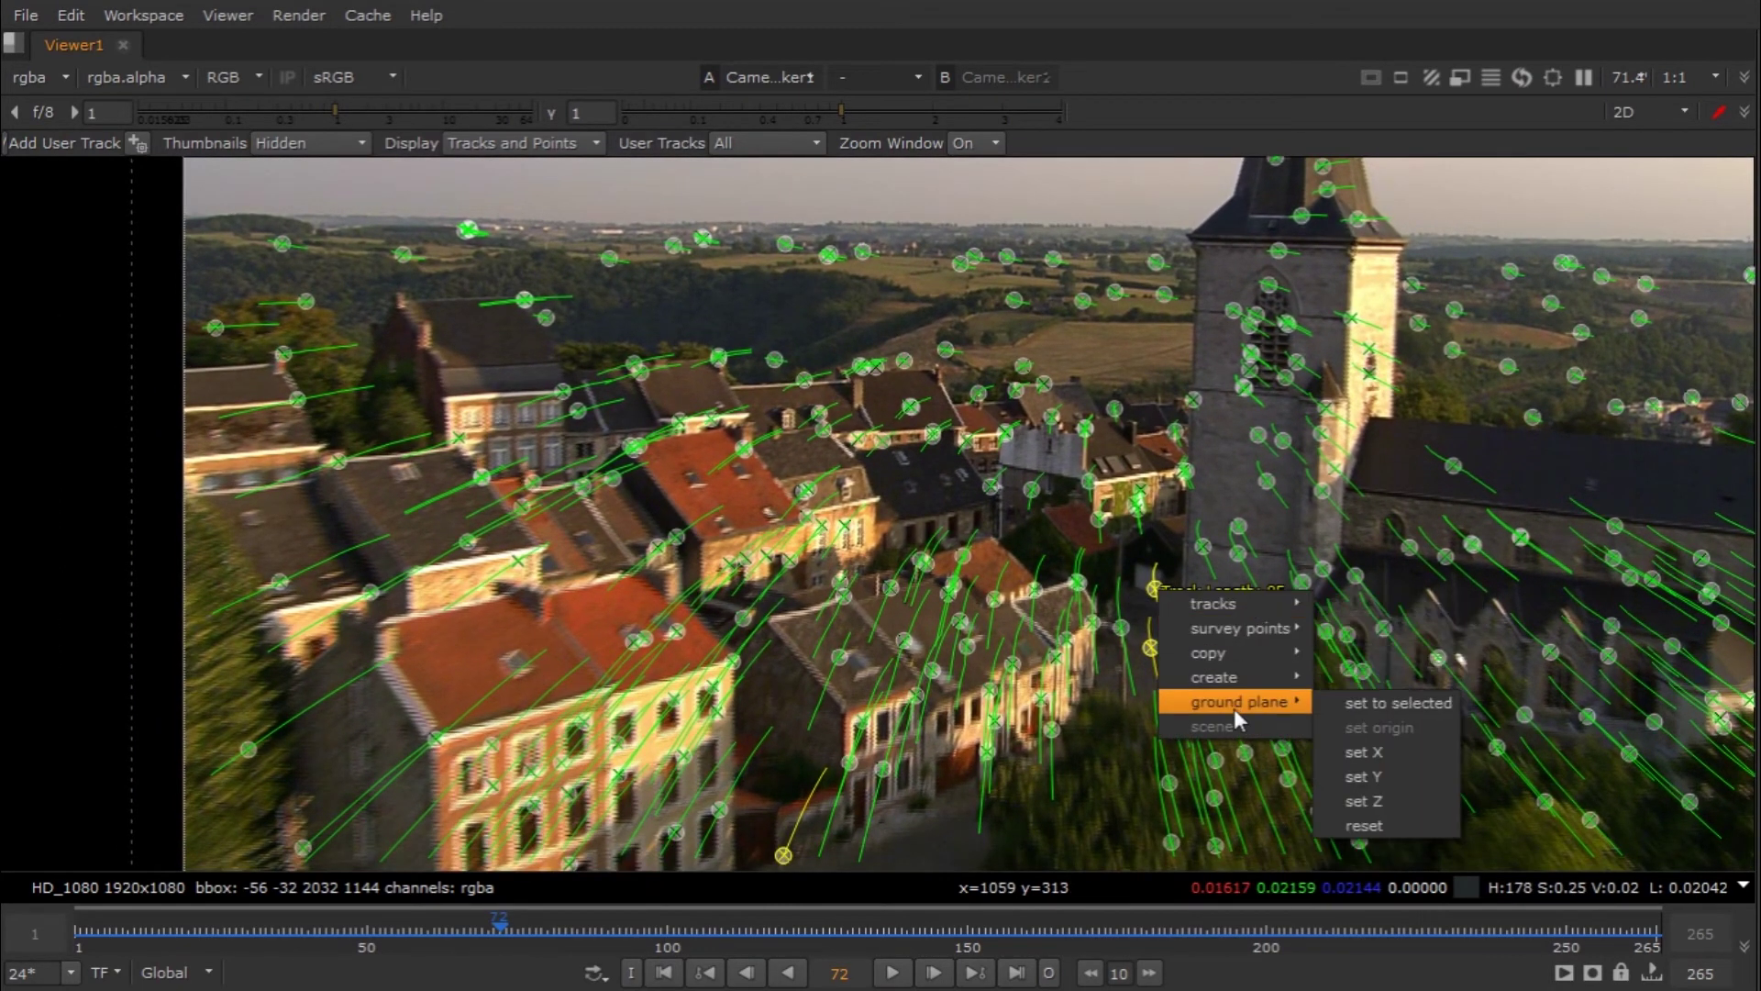
{"action": "left_click", "coordinate": [1378, 703]}
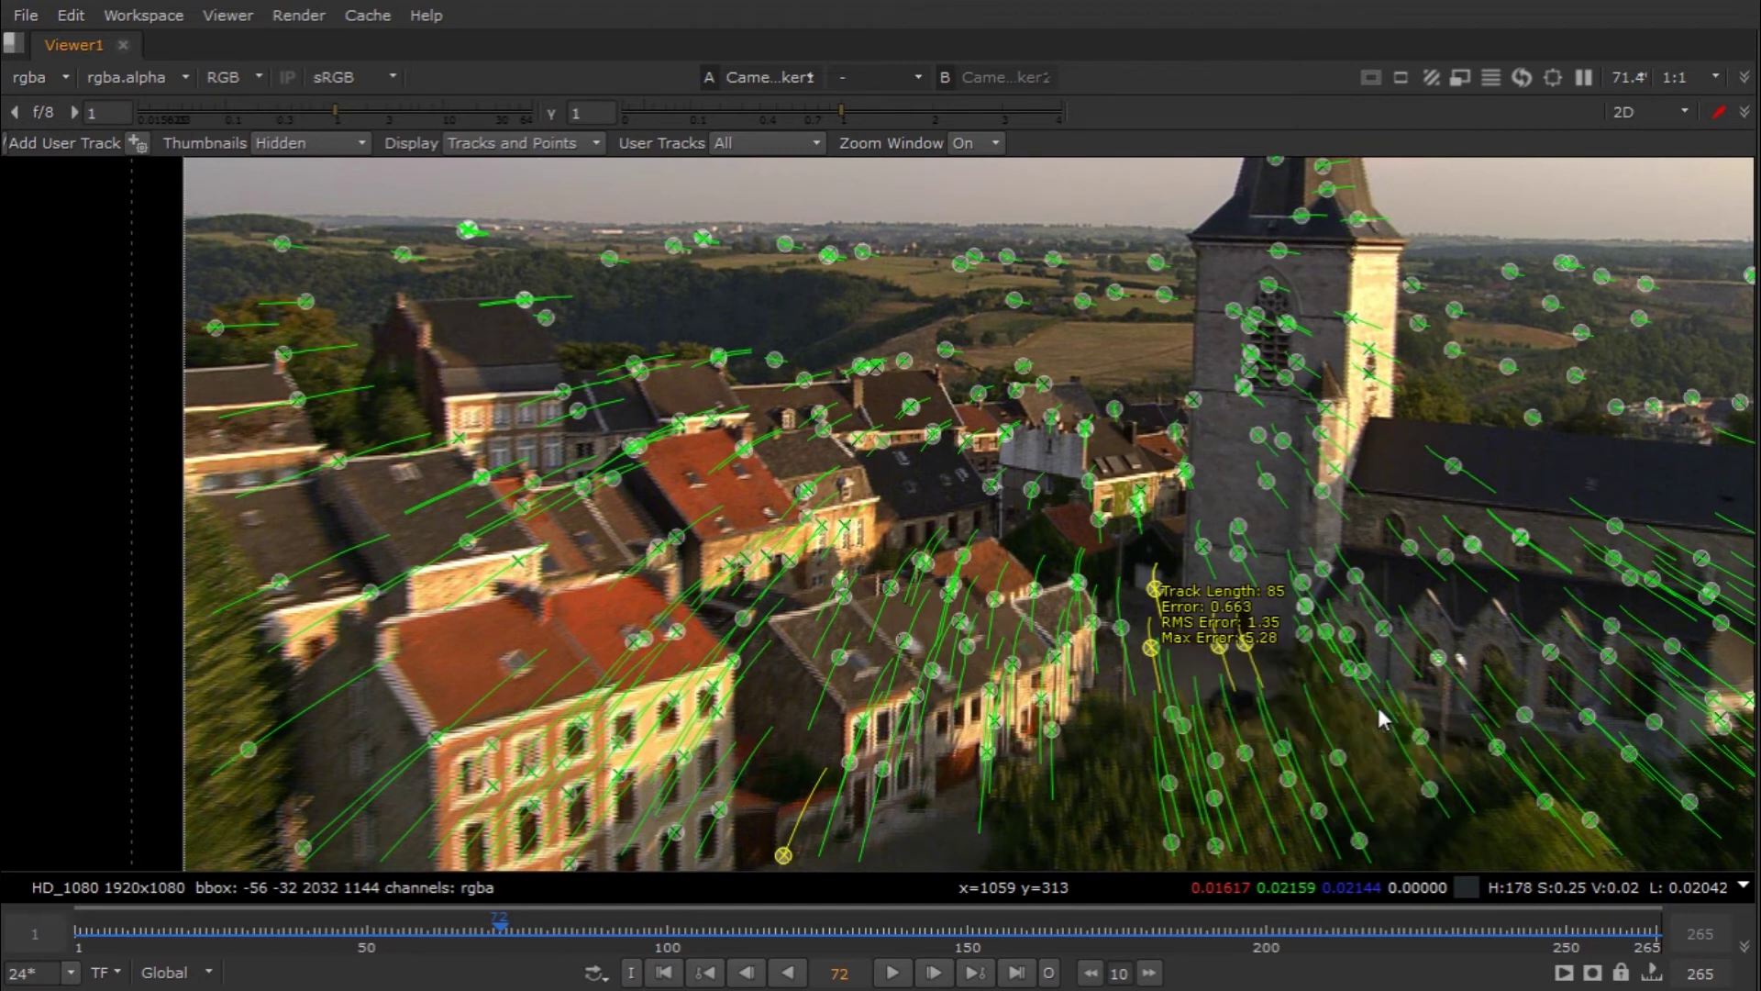
{"action": "right_click", "coordinate": [1256, 650]}
{"action": "mouse_move", "coordinate": [1320, 750]}
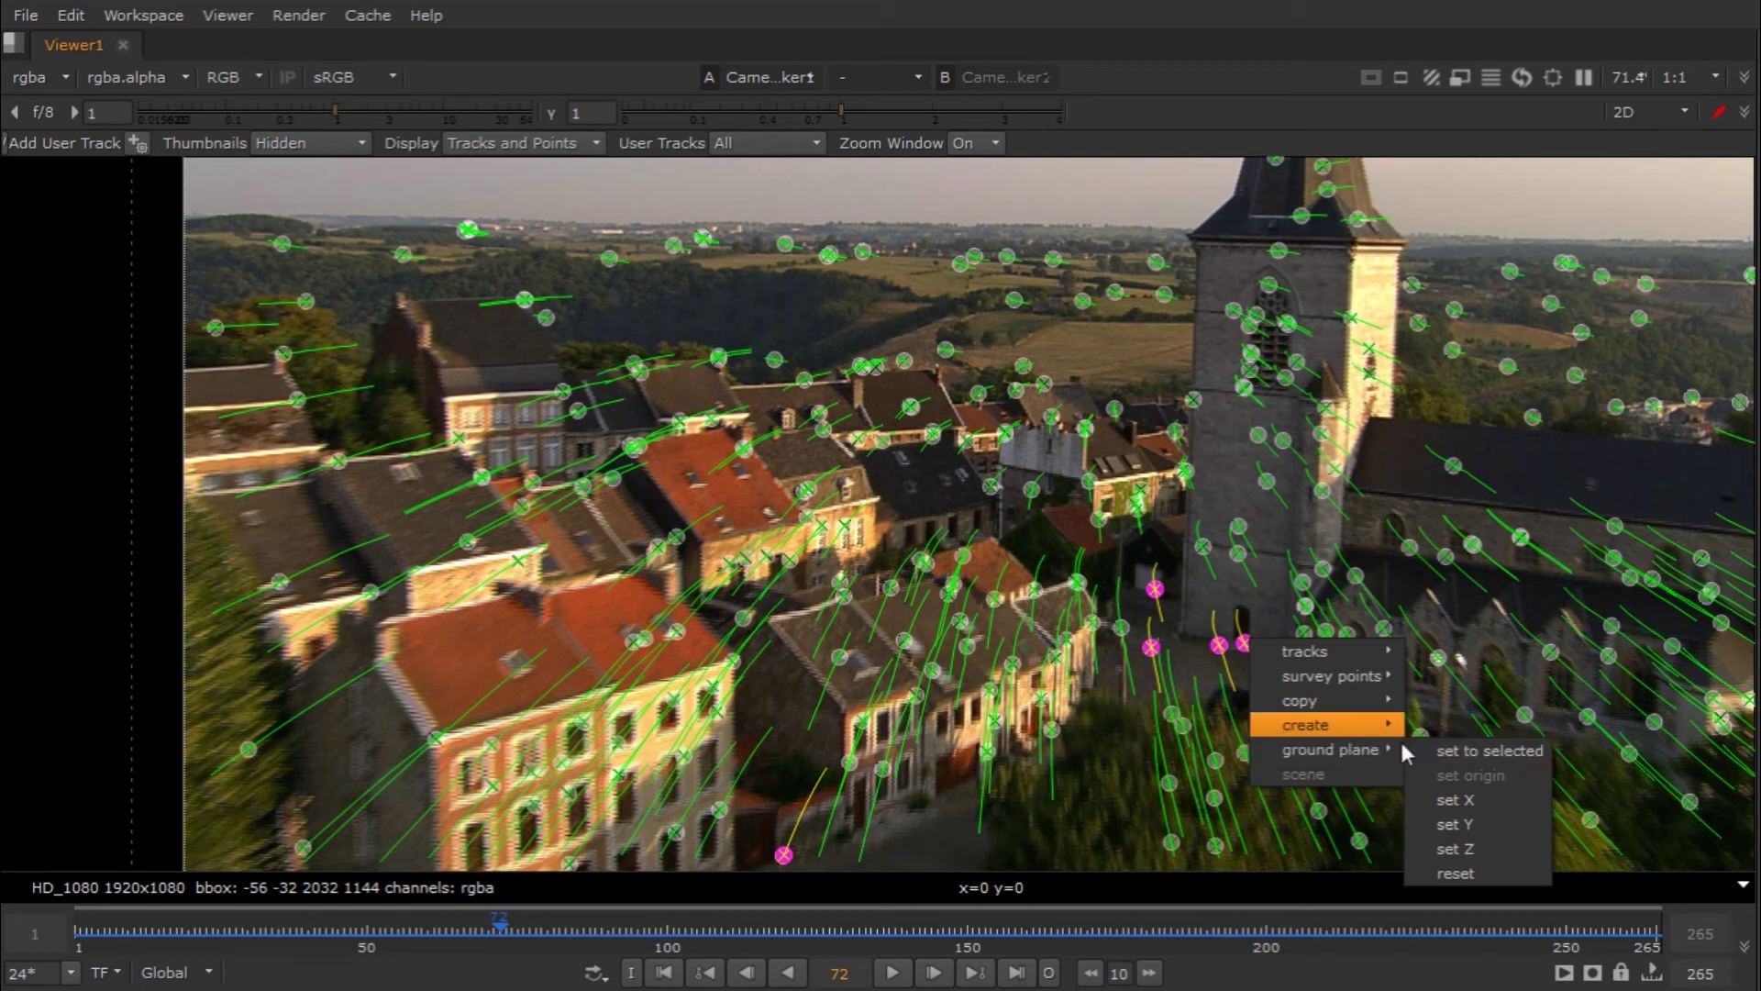
{"action": "left_click", "coordinate": [935, 828]}
Step: Check the ground plane at frame 99 and clear the node selection
{"action": "left_click", "coordinate": [664, 930]}
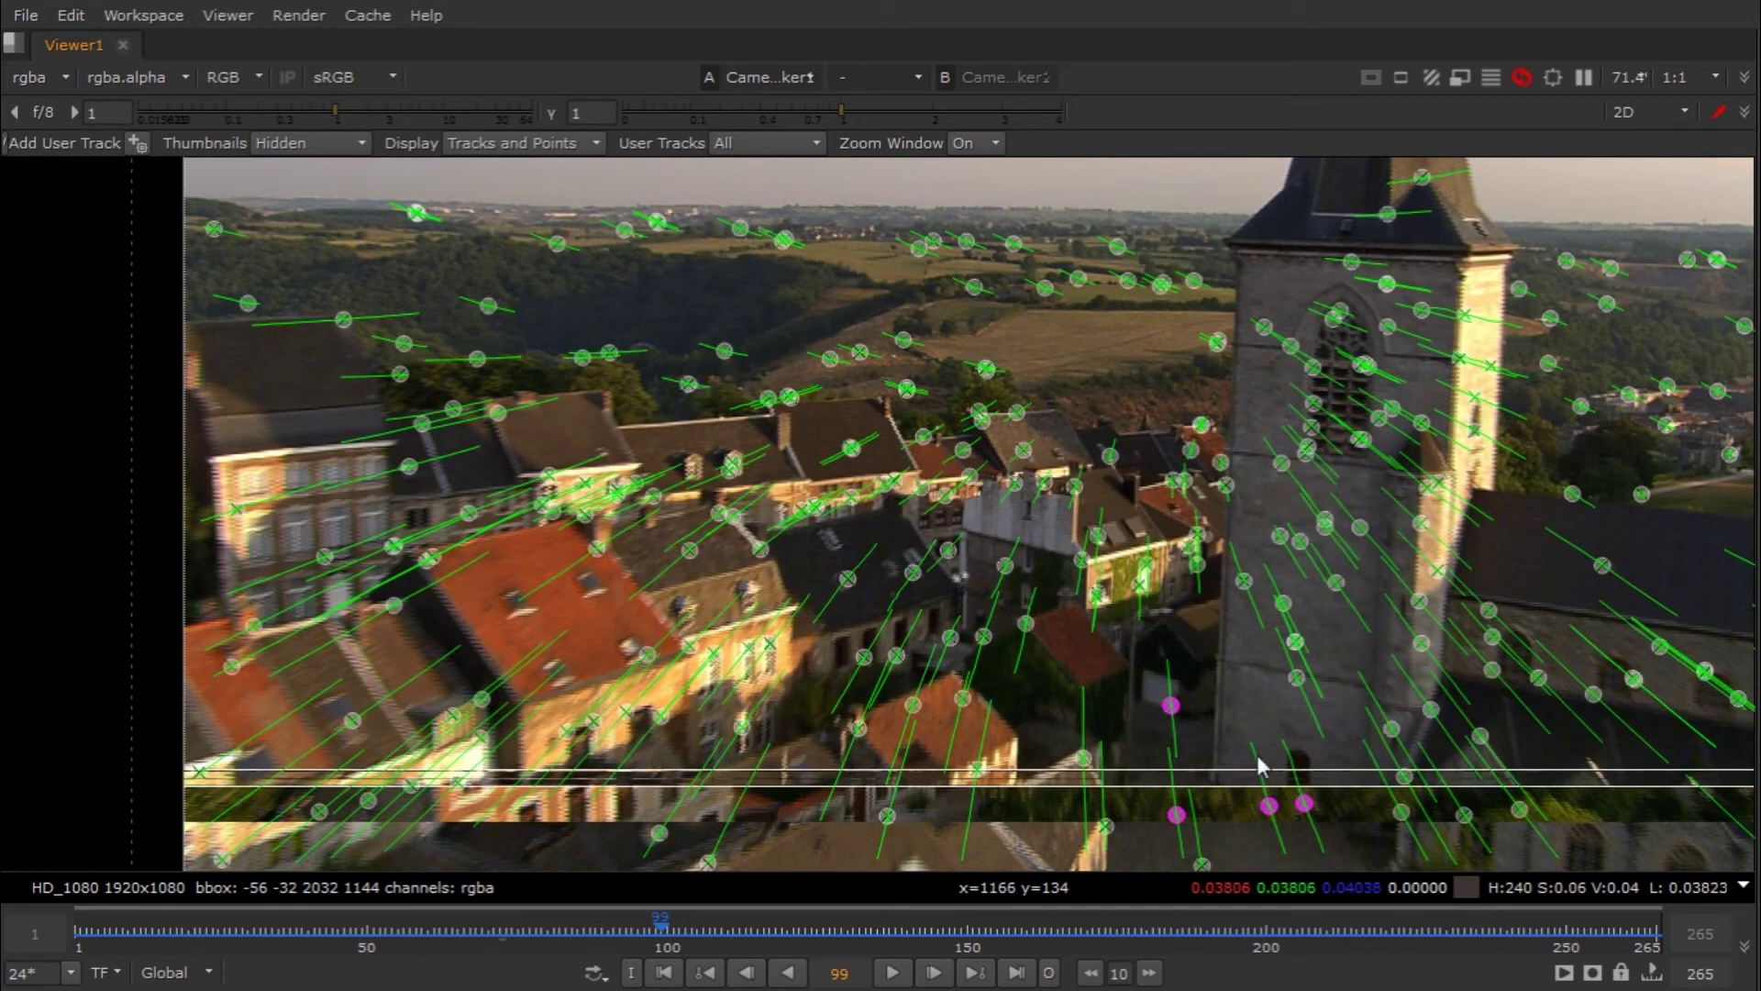
{"action": "middle_click_drag", "start_coordinate": [1237, 756], "coordinate": [1320, 761]}
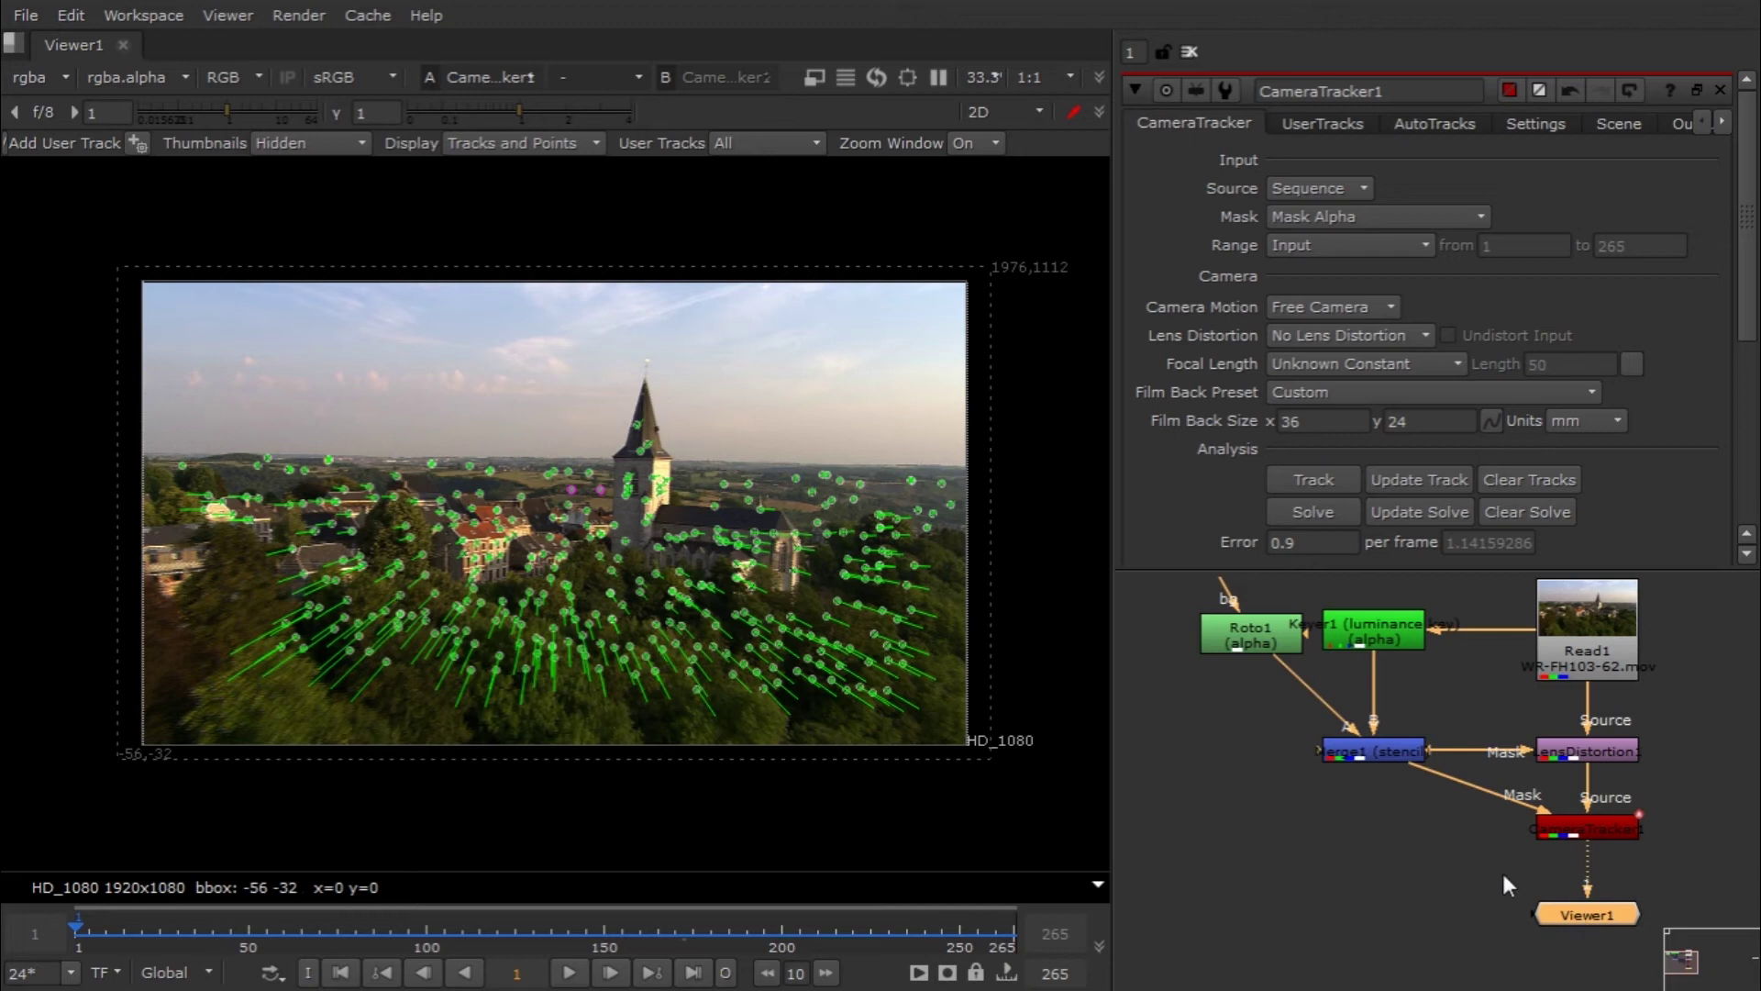
{"action": "left_click", "coordinate": [1503, 875]}
{"action": "middle_click_drag", "start_coordinate": [1407, 807], "coordinate": [1410, 832]}
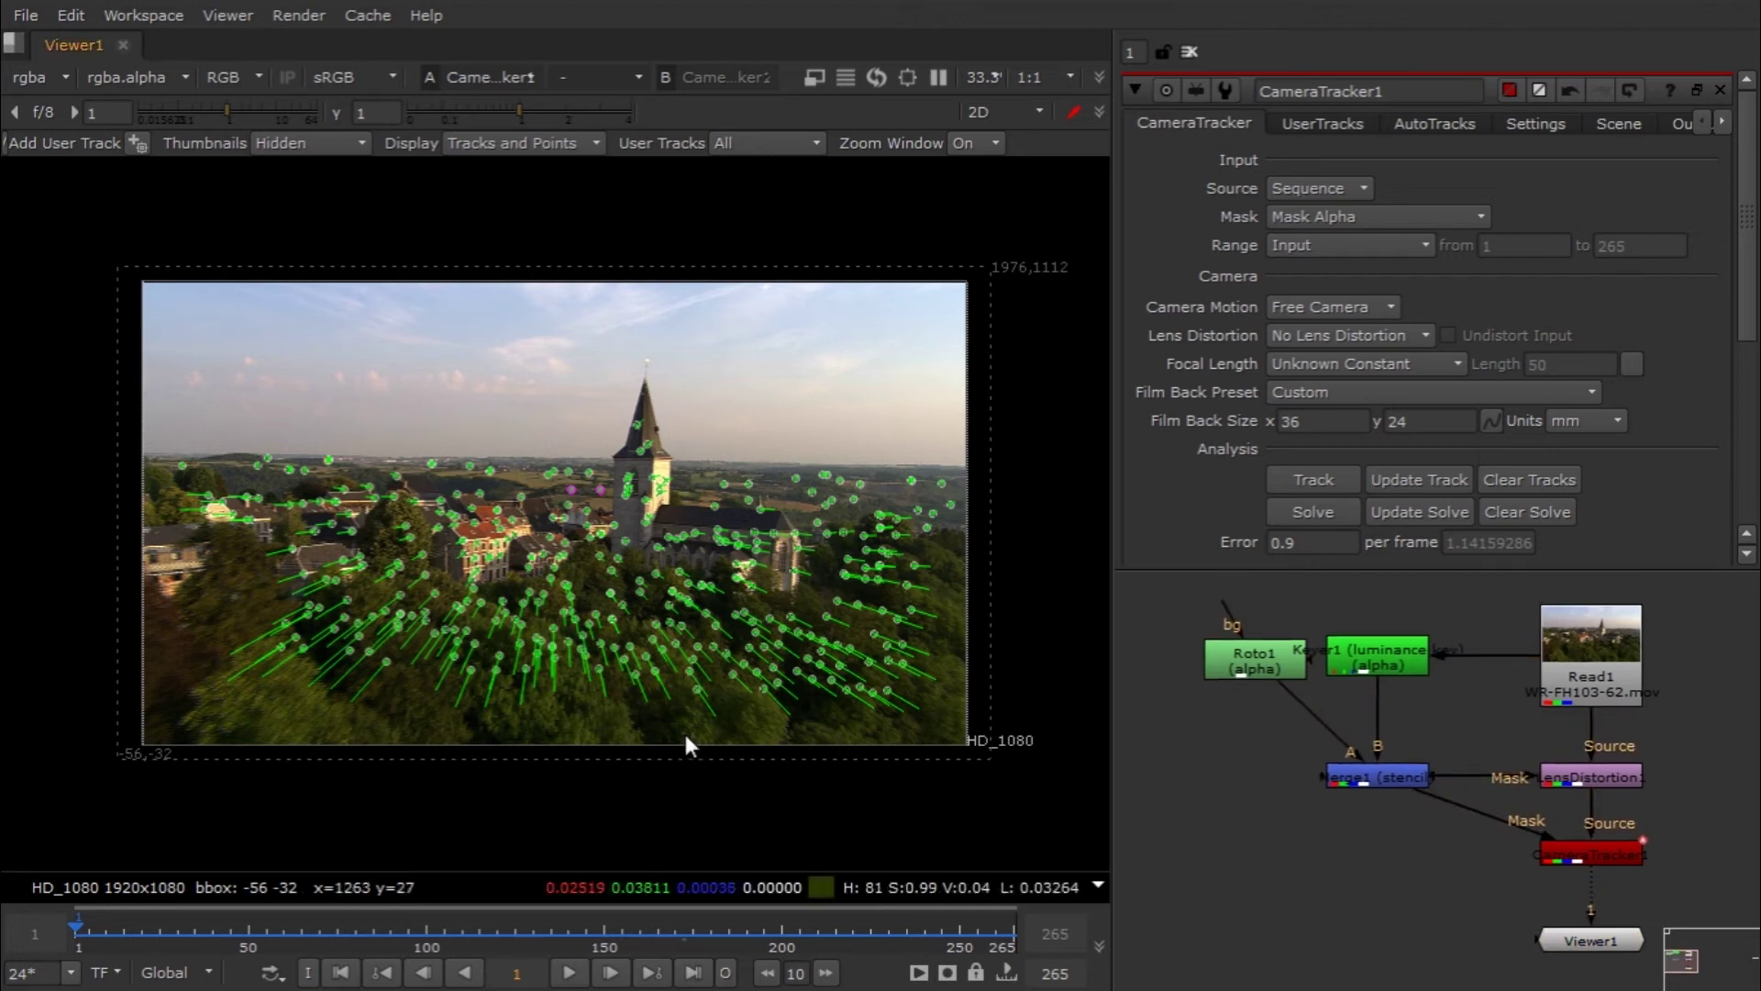
Step: Switch the viewer to 3D, select CameraTracker1, and orbit around its solved point cloud on the ground grid
{"action": "key", "text": "Tab"}
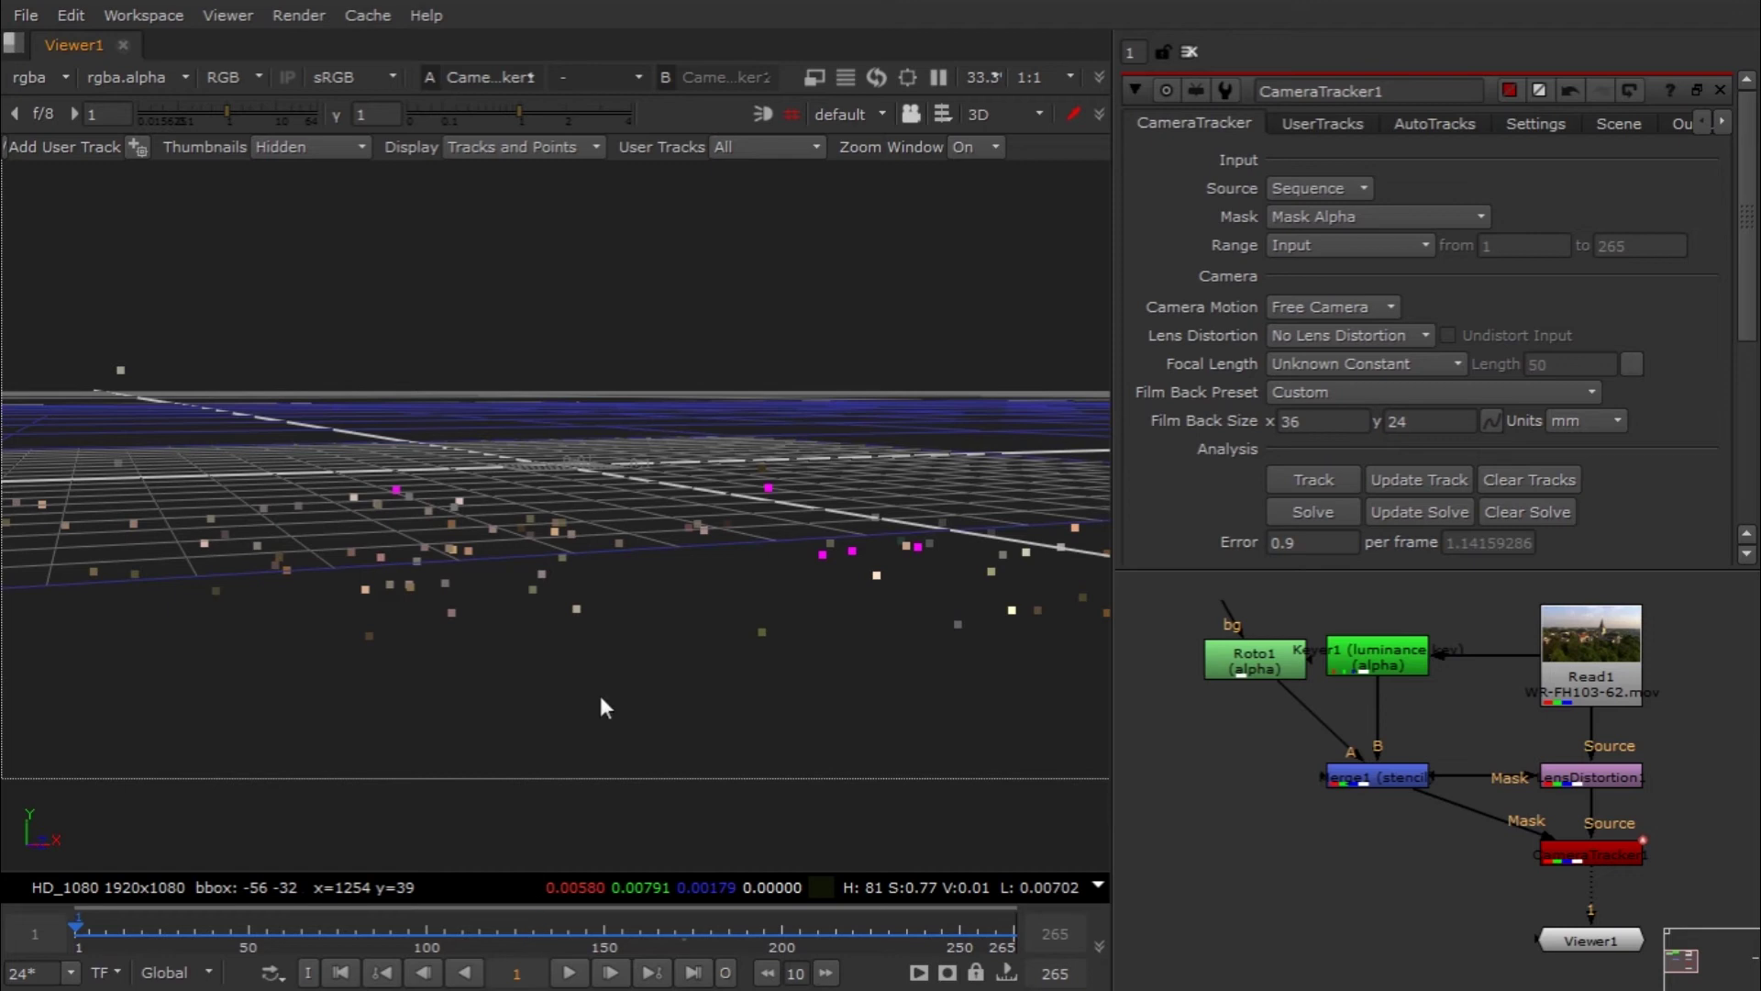
{"action": "left_click", "coordinate": [1598, 853]}
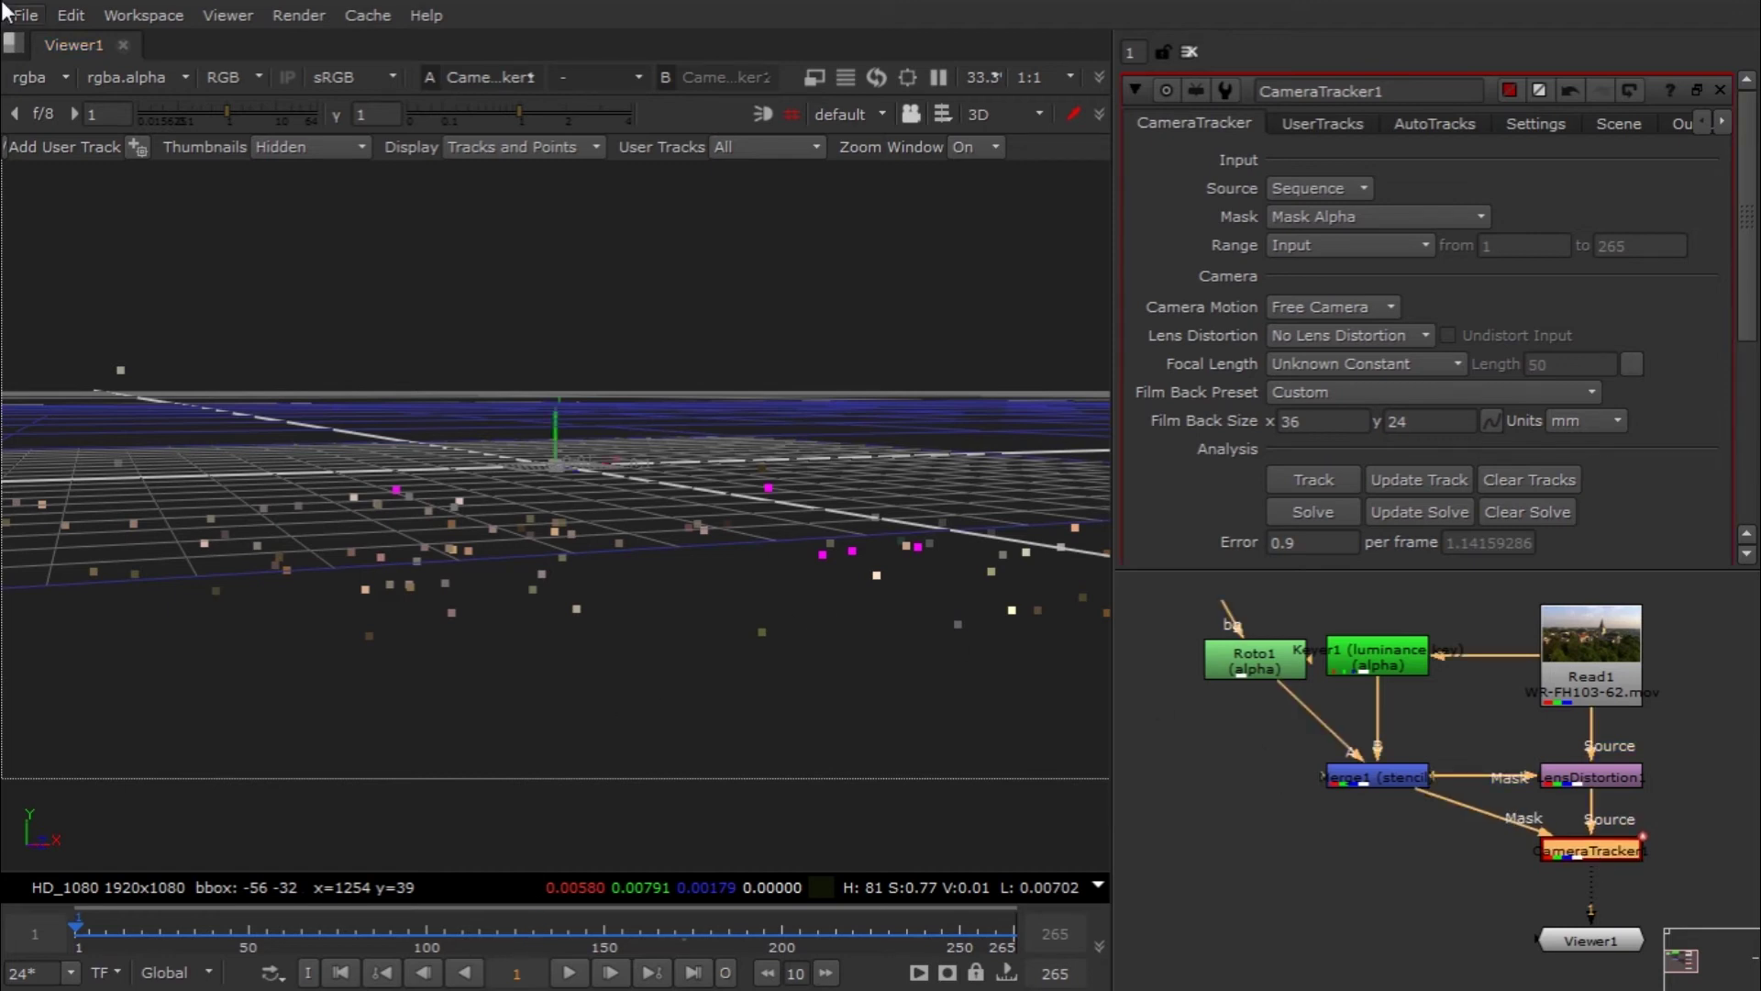
{"action": "scroll", "coordinate": [378, 380], "scroll_direction": "down", "scroll_amount": 10}
{"action": "left_click_drag", "start_coordinate": [620, 605], "coordinate": [664, 691], "text": "ctrl"}
Step: Return the viewer to the 2D plate and keep Camera as the CameraTracker export type
{"action": "key", "text": "Tab"}
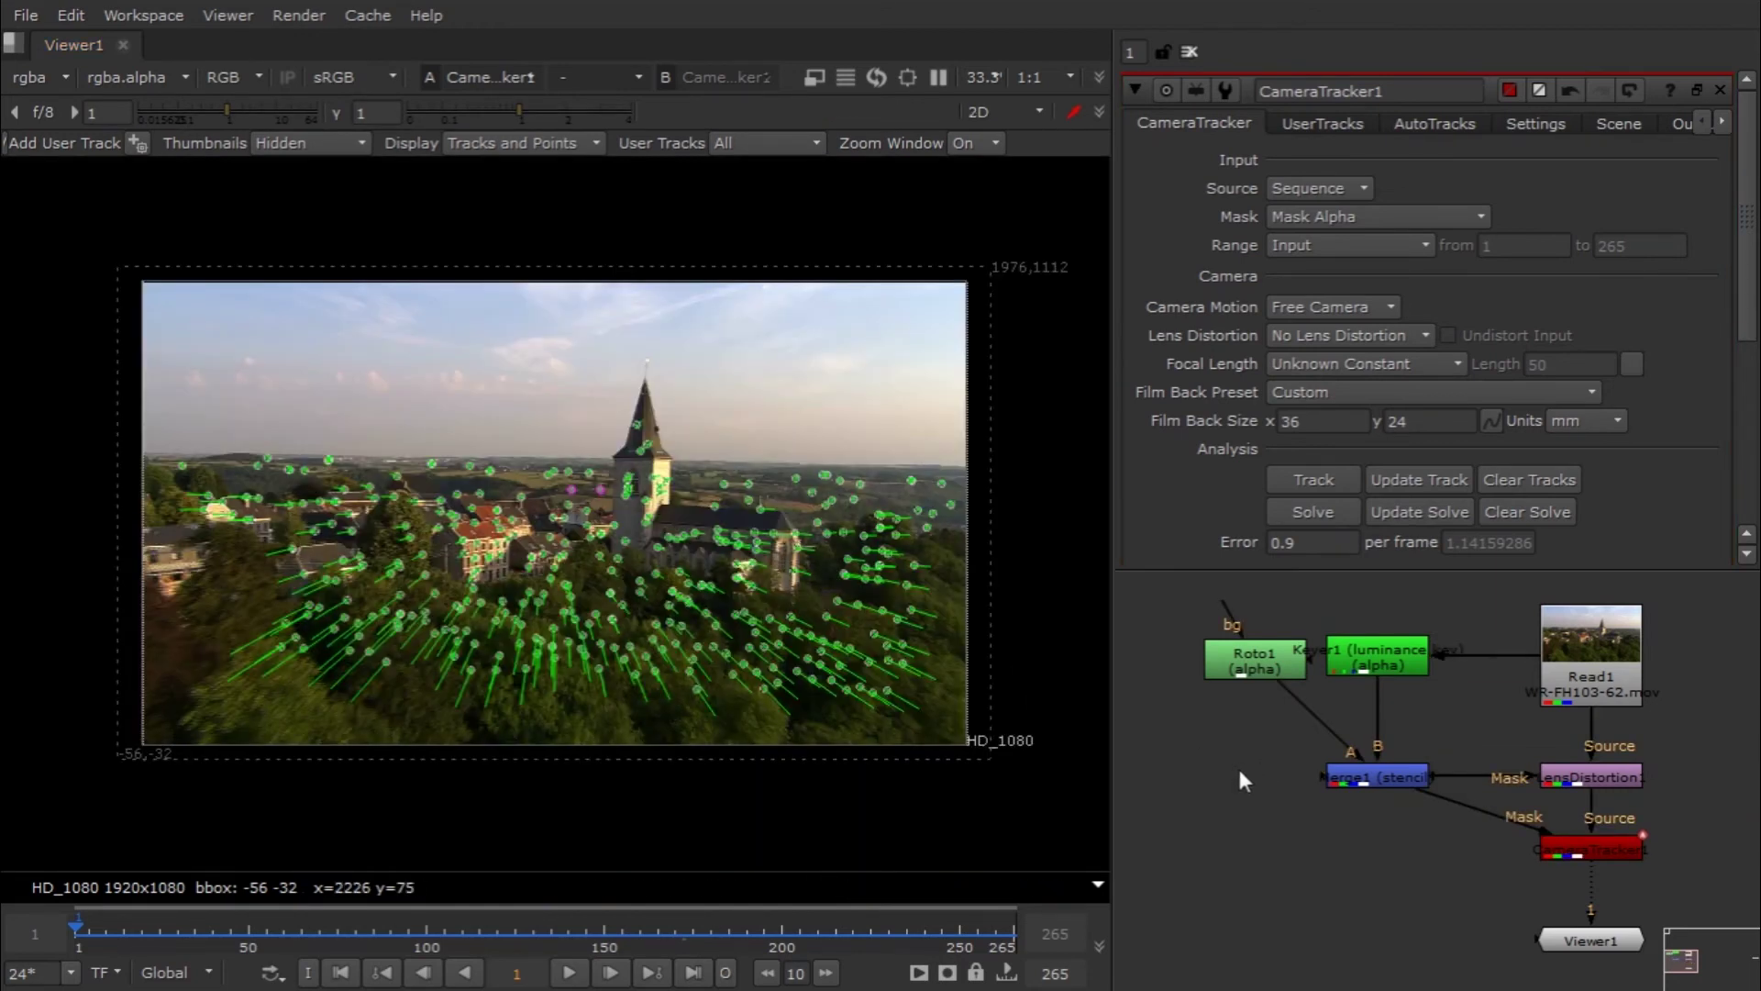
{"action": "scroll", "coordinate": [1343, 514], "scroll_direction": "down", "scroll_amount": 4}
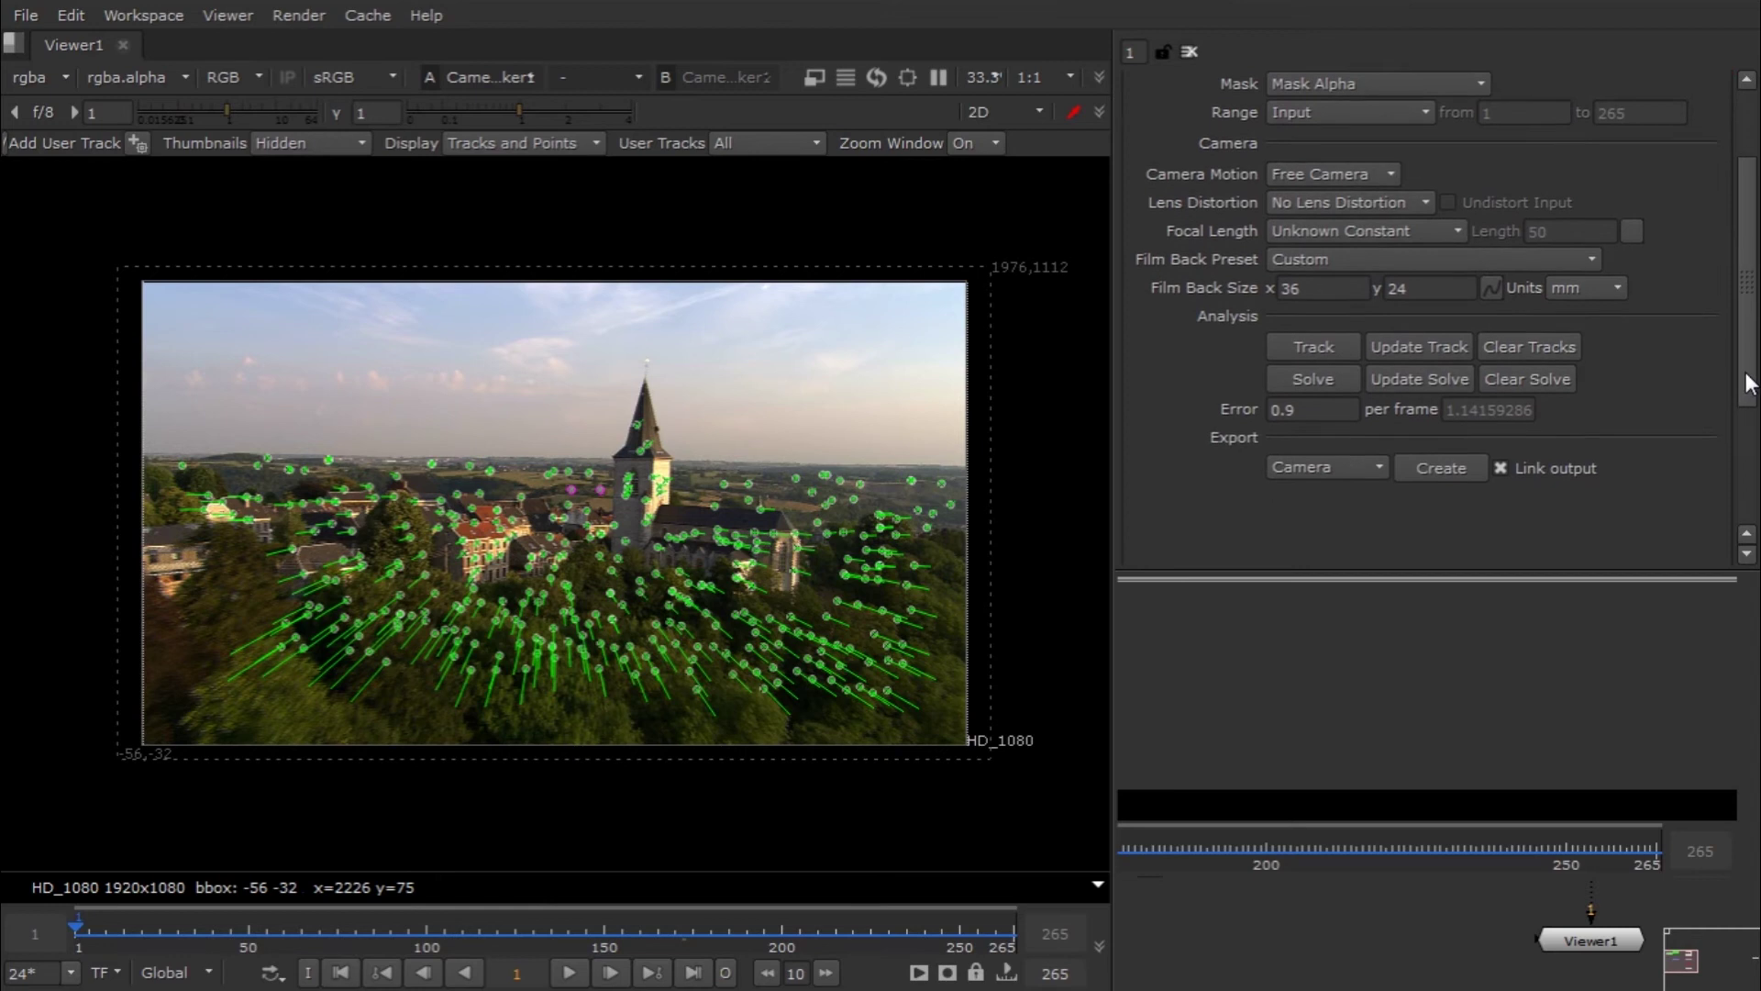
{"action": "left_click", "coordinate": [1356, 416]}
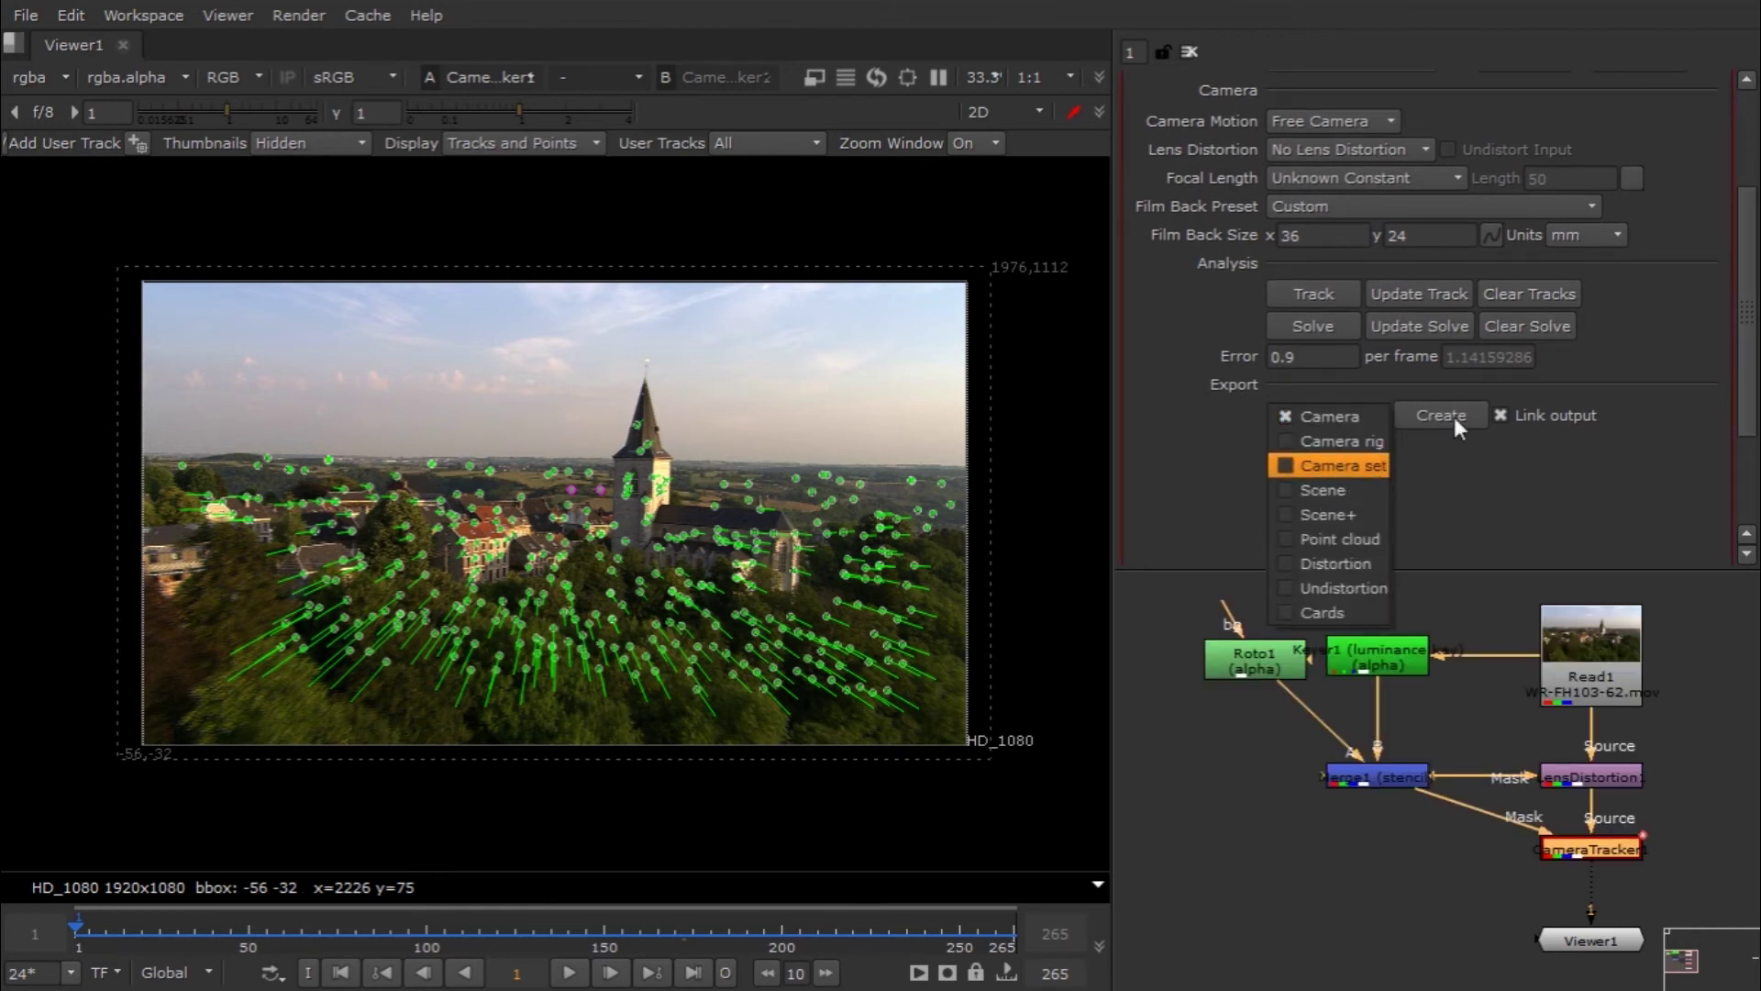
{"action": "left_click", "coordinate": [1366, 420]}
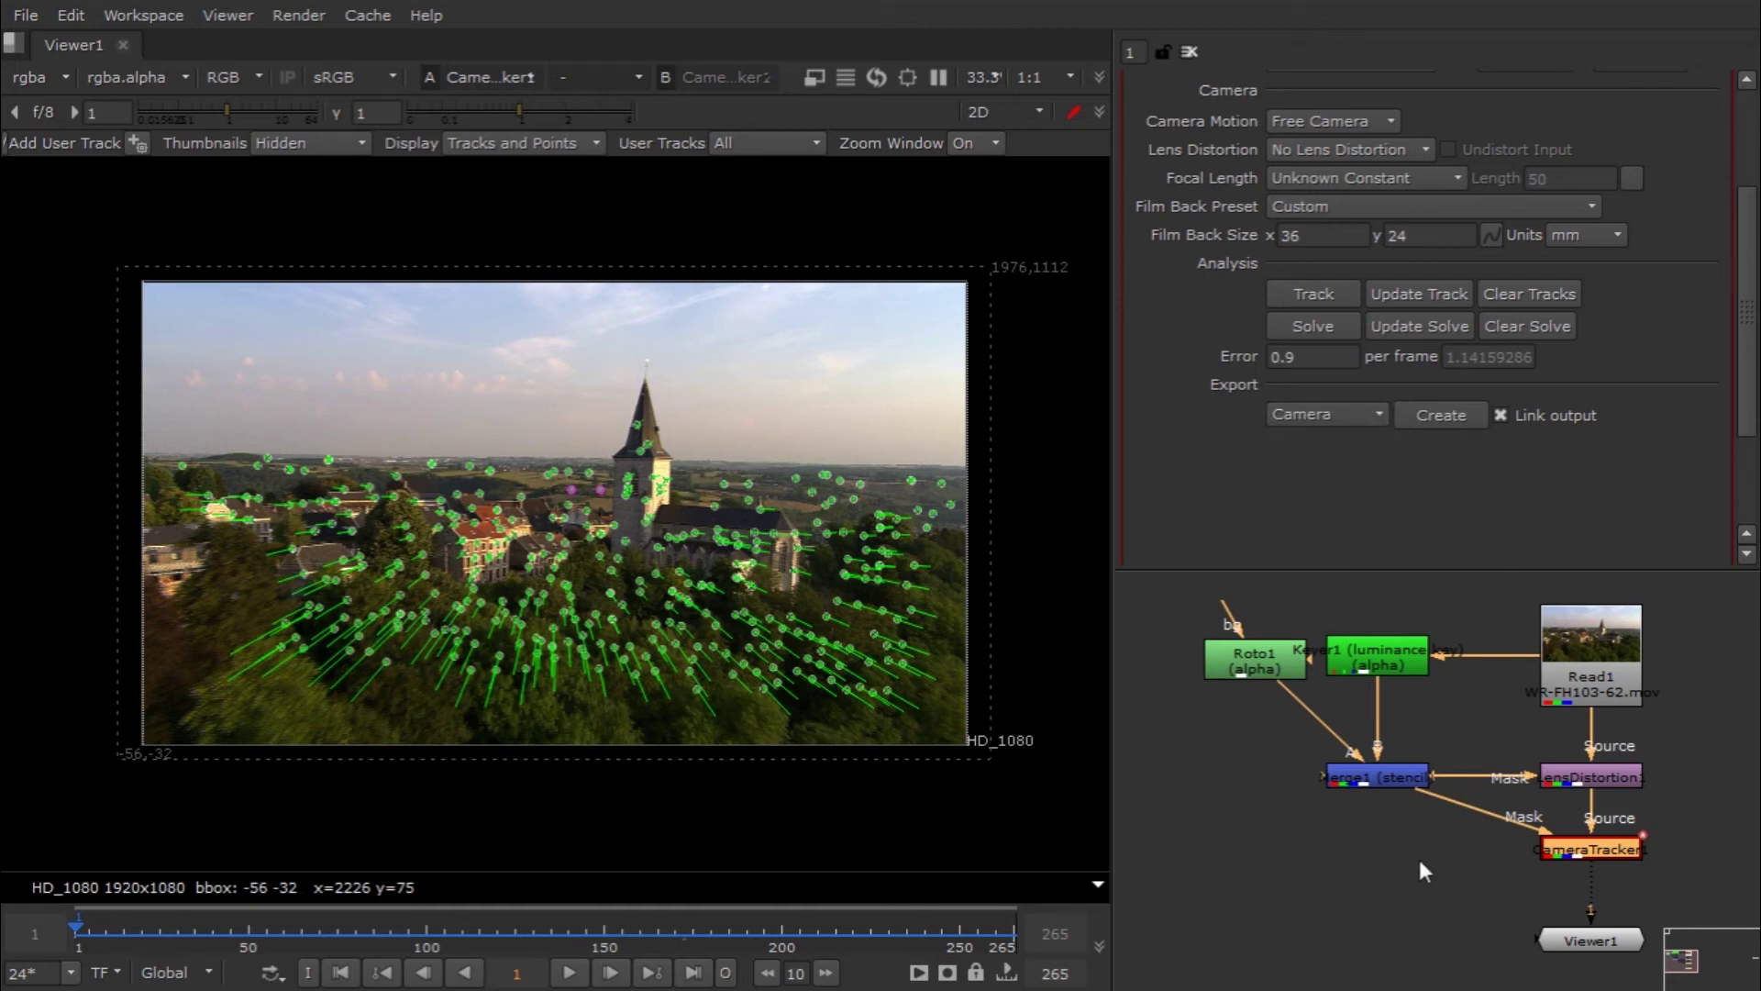
{"action": "middle_click_drag", "start_coordinate": [1453, 855], "coordinate": [1451, 852]}
{"action": "left_click", "coordinate": [1369, 877]}
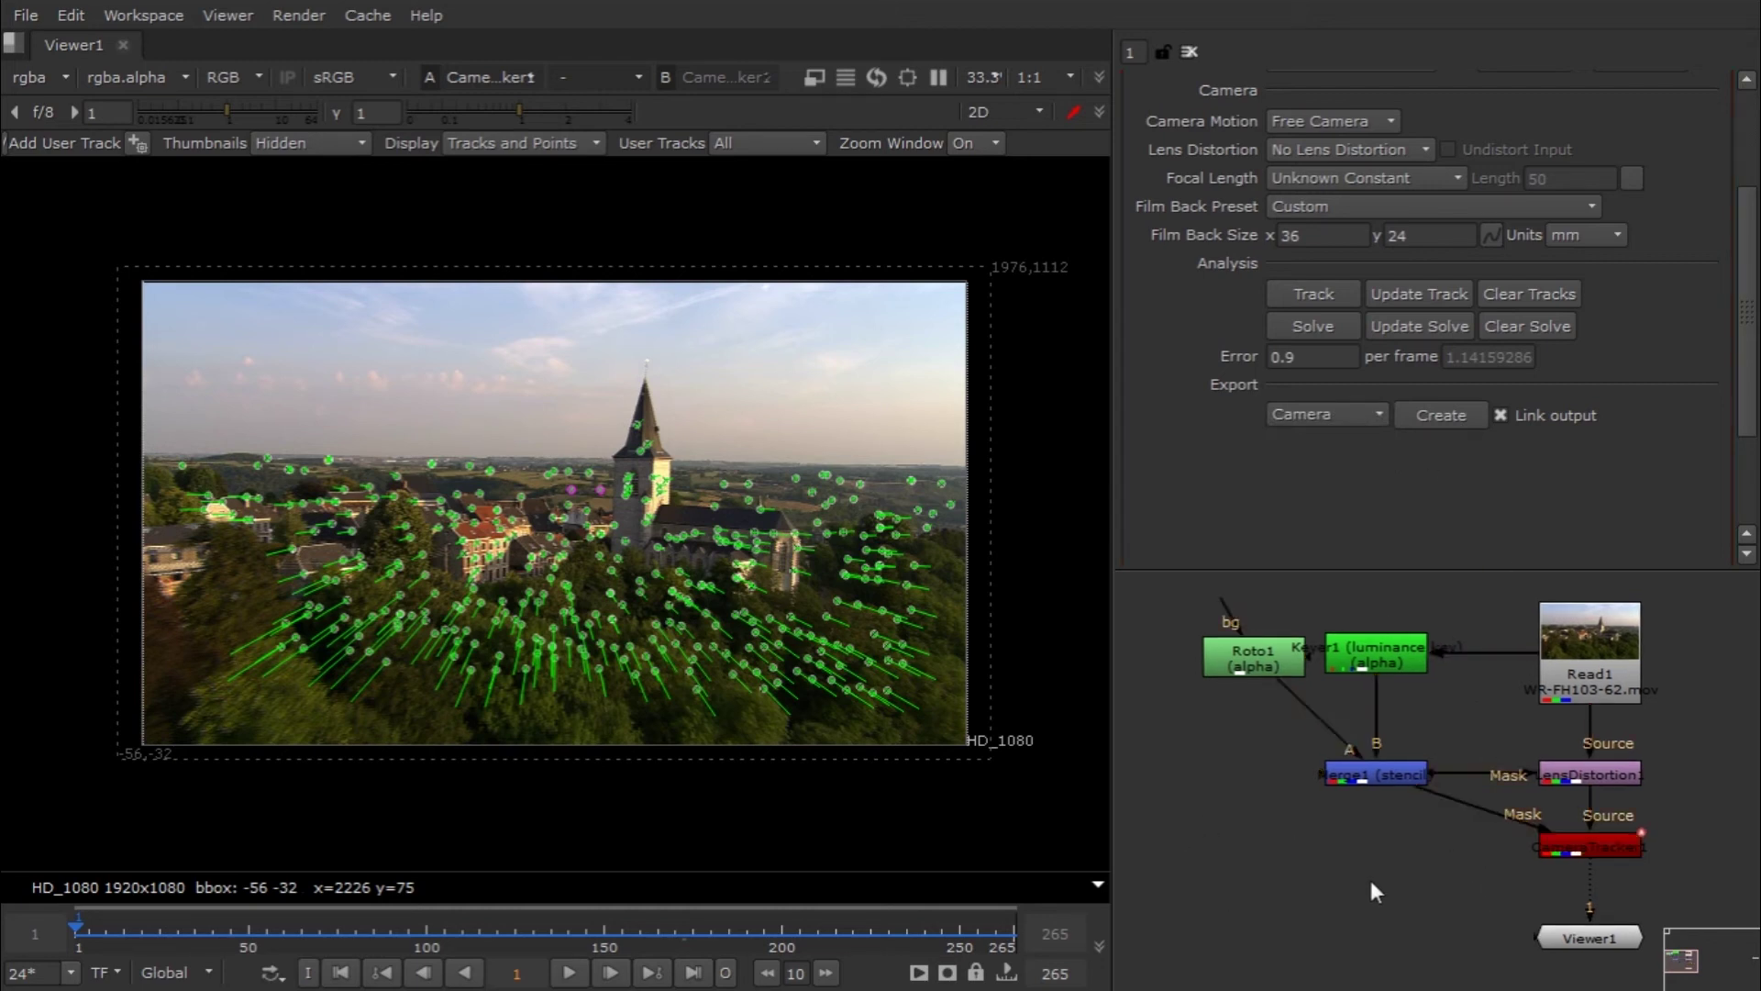
Step: Add a PointCloudGenerator node, wiring Source to LensDistortion1 and Mask to Merge1
{"action": "key", "text": "Tab"}
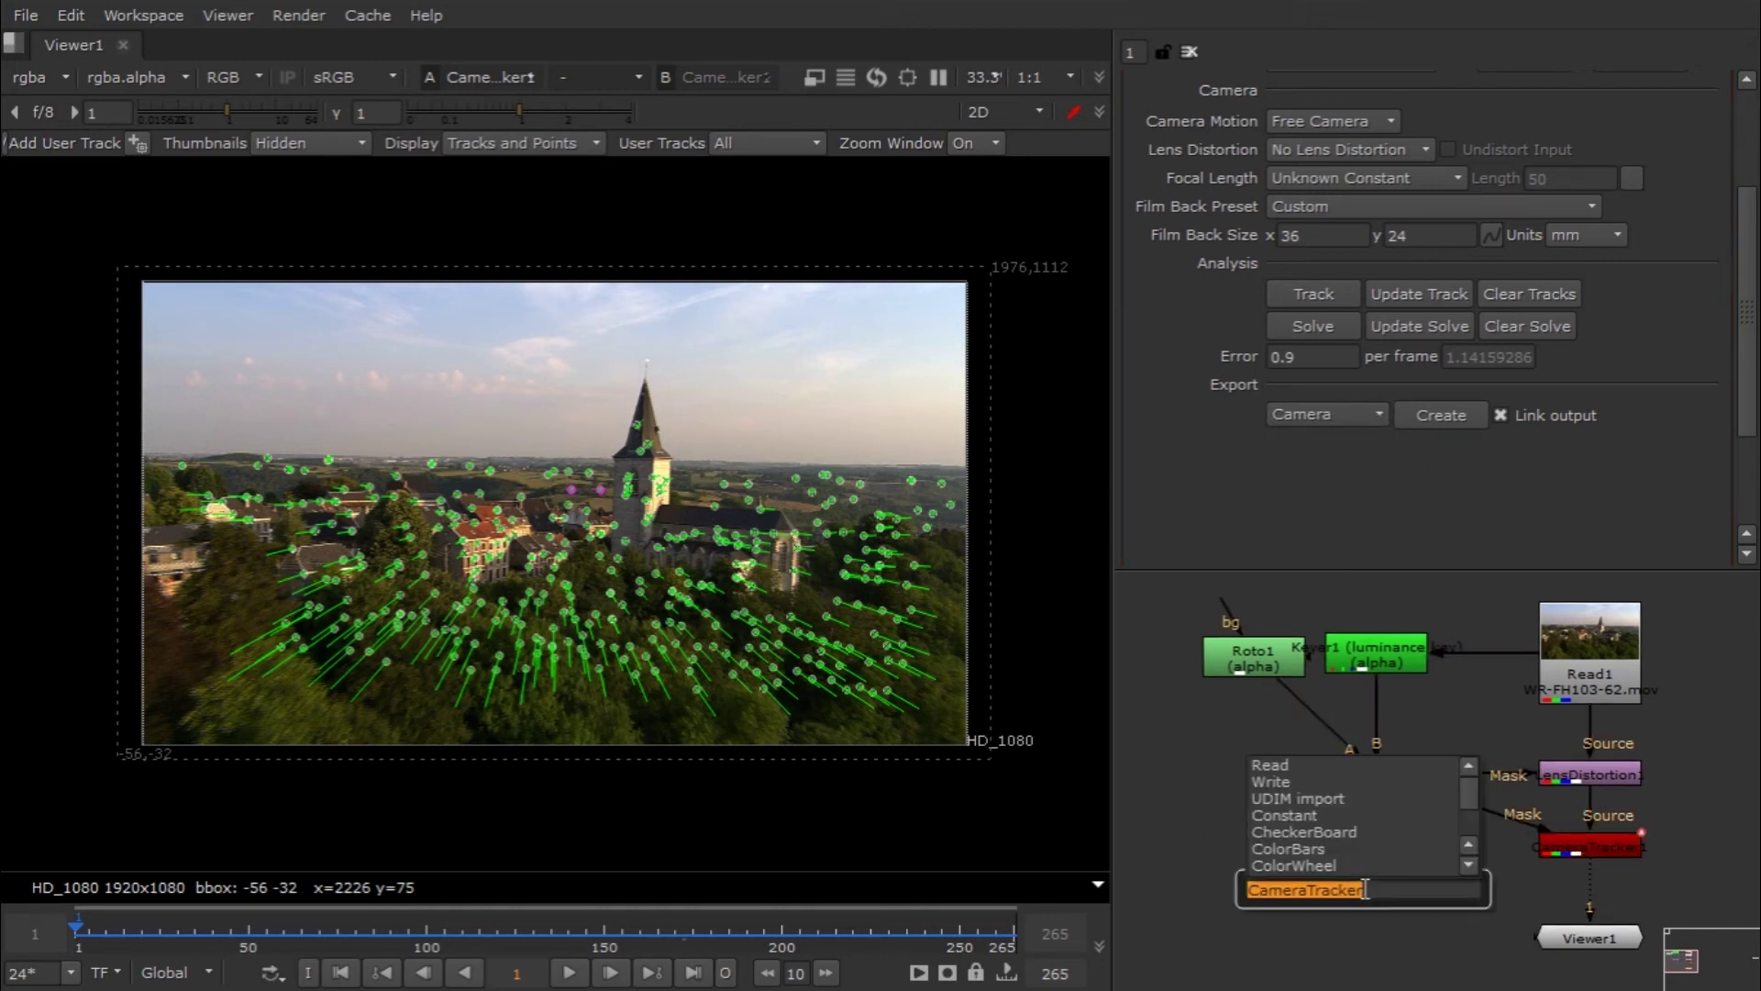
{"action": "type", "text": "poi"}
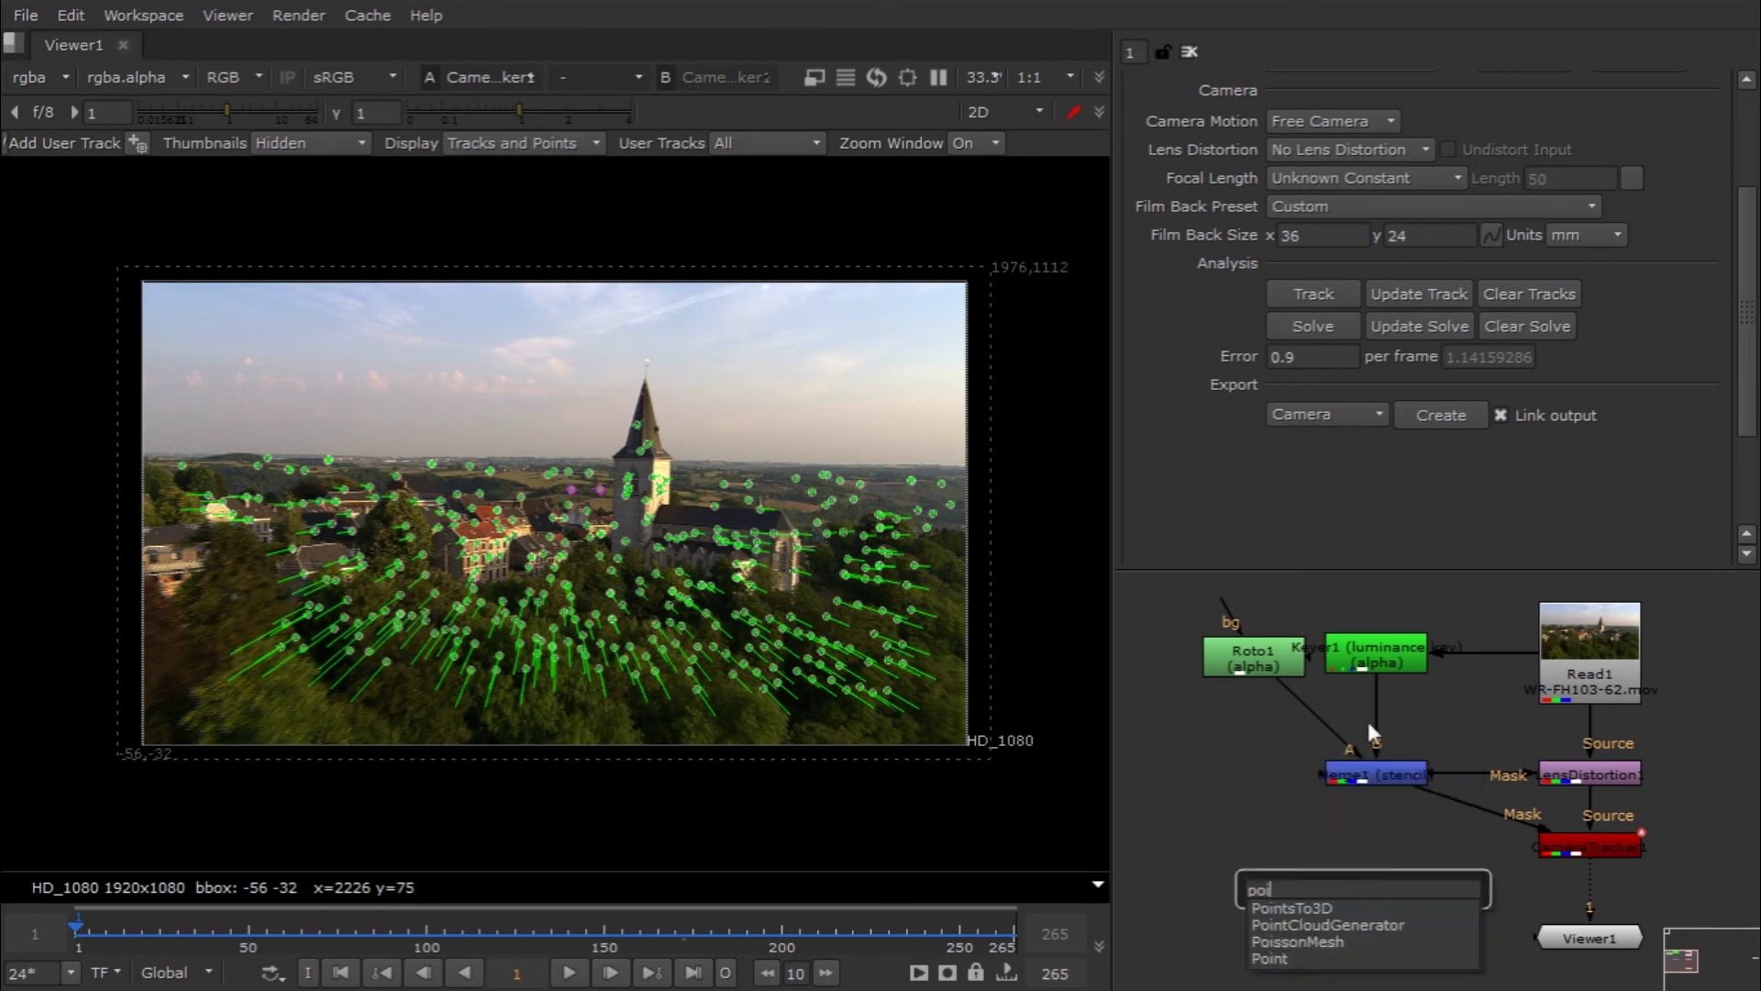
{"action": "left_click", "coordinate": [1332, 926]}
{"action": "left_click_drag", "start_coordinate": [1358, 906], "coordinate": [1374, 894]}
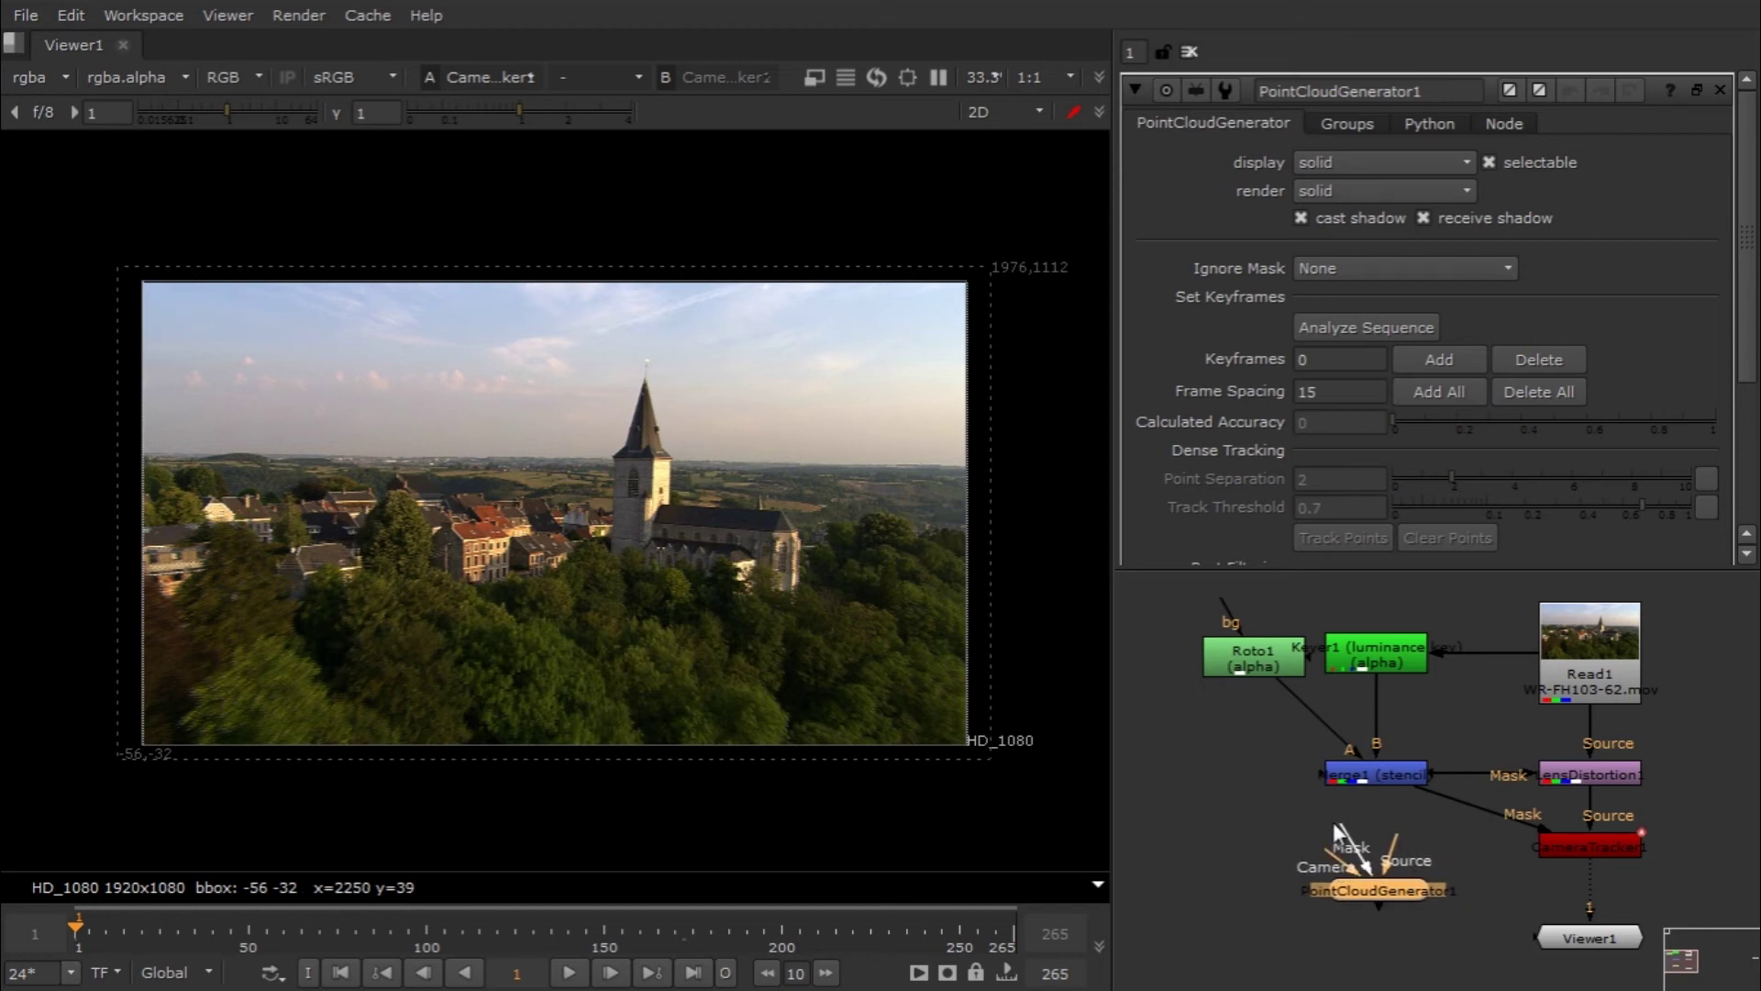
{"action": "middle_click_drag", "start_coordinate": [1504, 858], "coordinate": [1485, 816]}
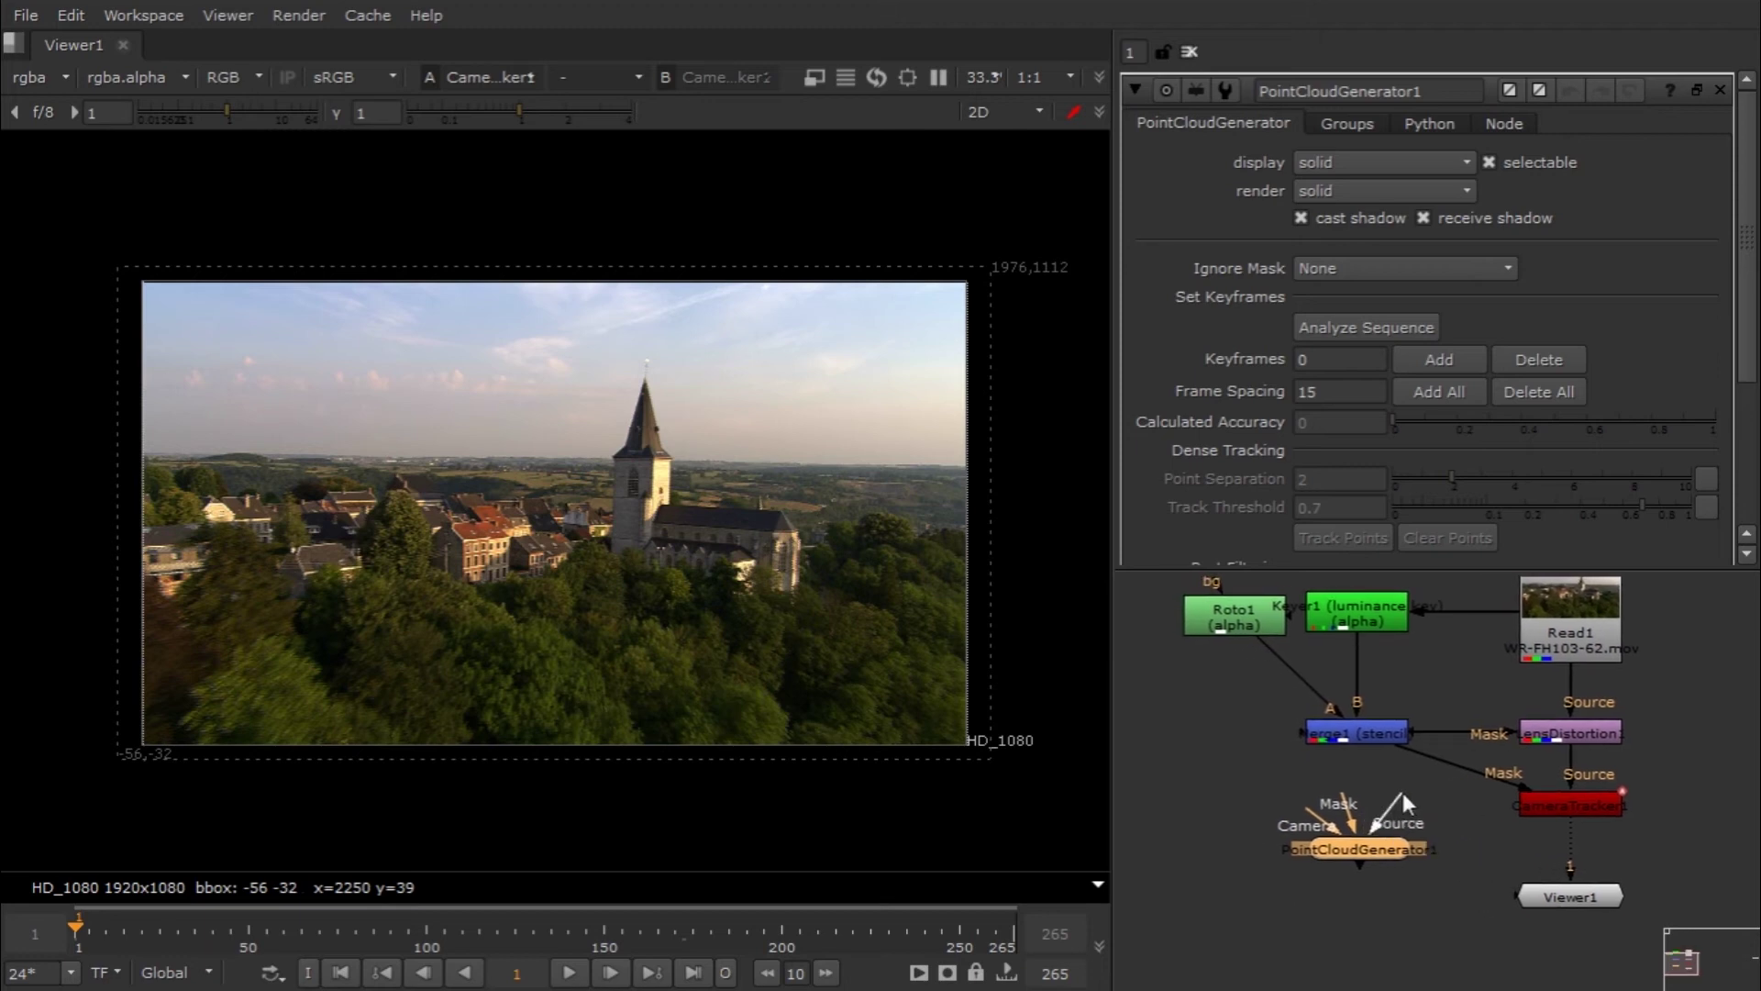
{"action": "mouse_move", "coordinate": [1426, 785]}
{"action": "left_mouse_down"}
{"action": "mouse_move", "coordinate": [1460, 769]}
{"action": "mouse_move", "coordinate": [1445, 750]}
{"action": "mouse_move", "coordinate": [1561, 736]}
{"action": "left_mouse_up"}
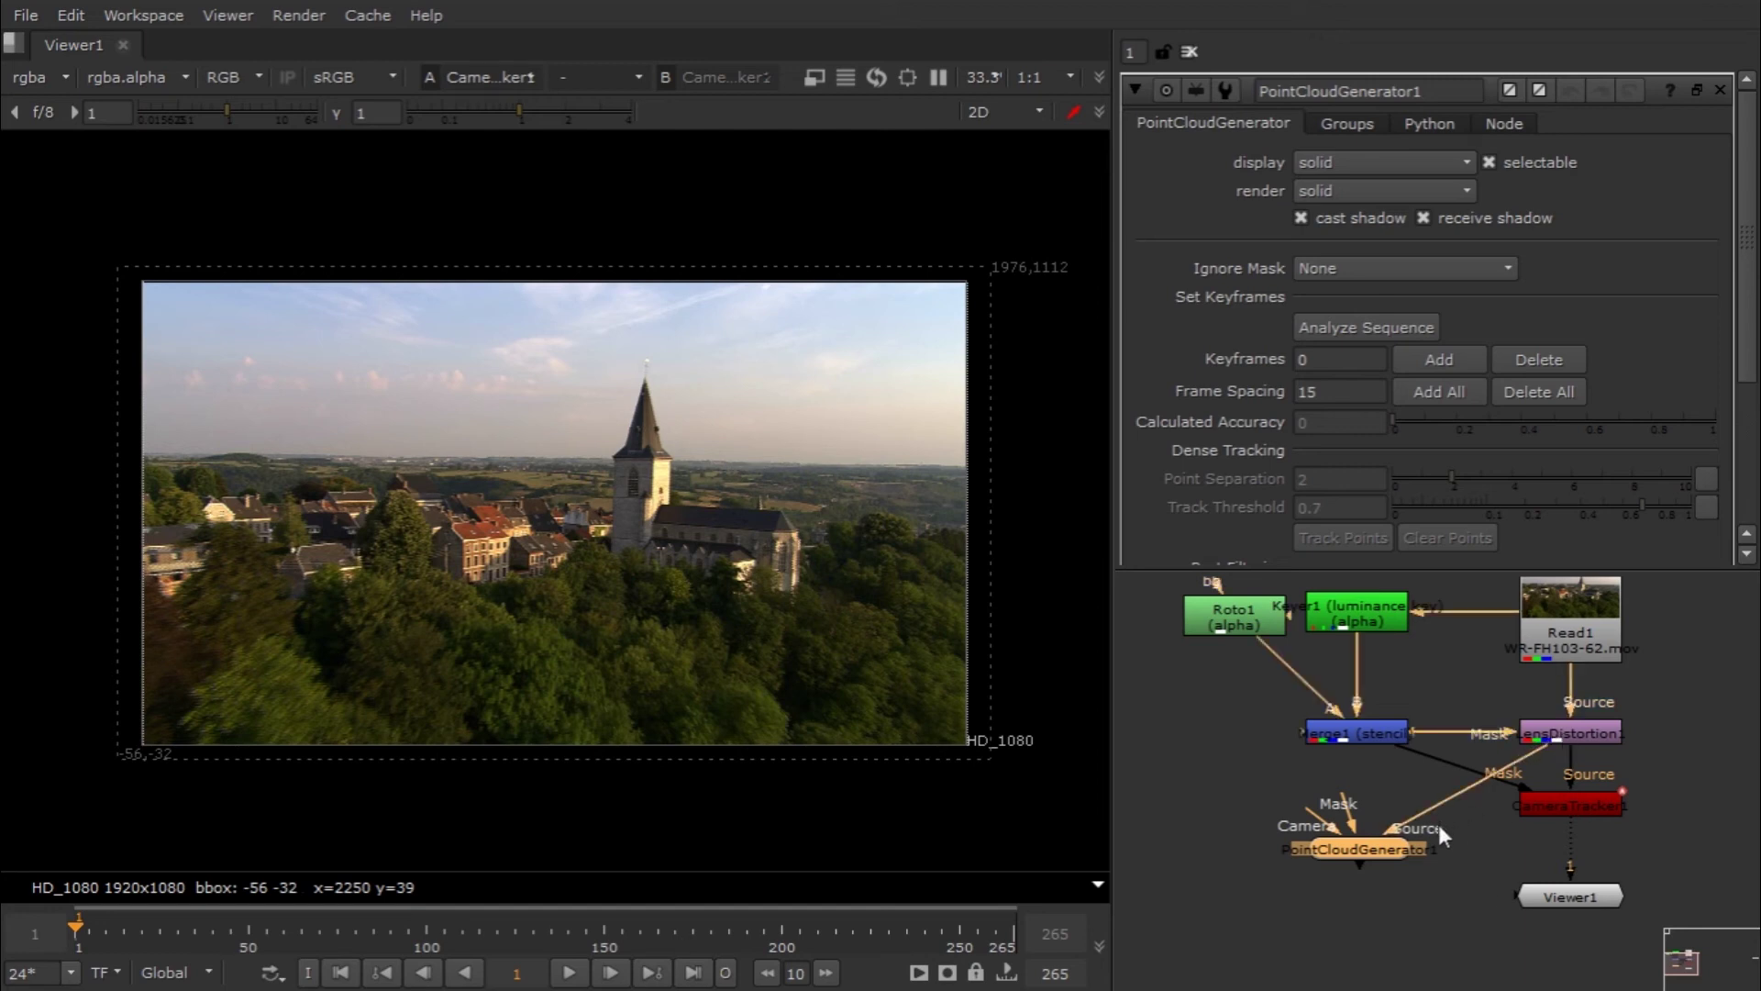
{"action": "mouse_move", "coordinate": [1346, 801]}
{"action": "left_mouse_down"}
{"action": "mouse_move", "coordinate": [1378, 772]}
{"action": "mouse_move", "coordinate": [1356, 734]}
{"action": "left_mouse_up"}
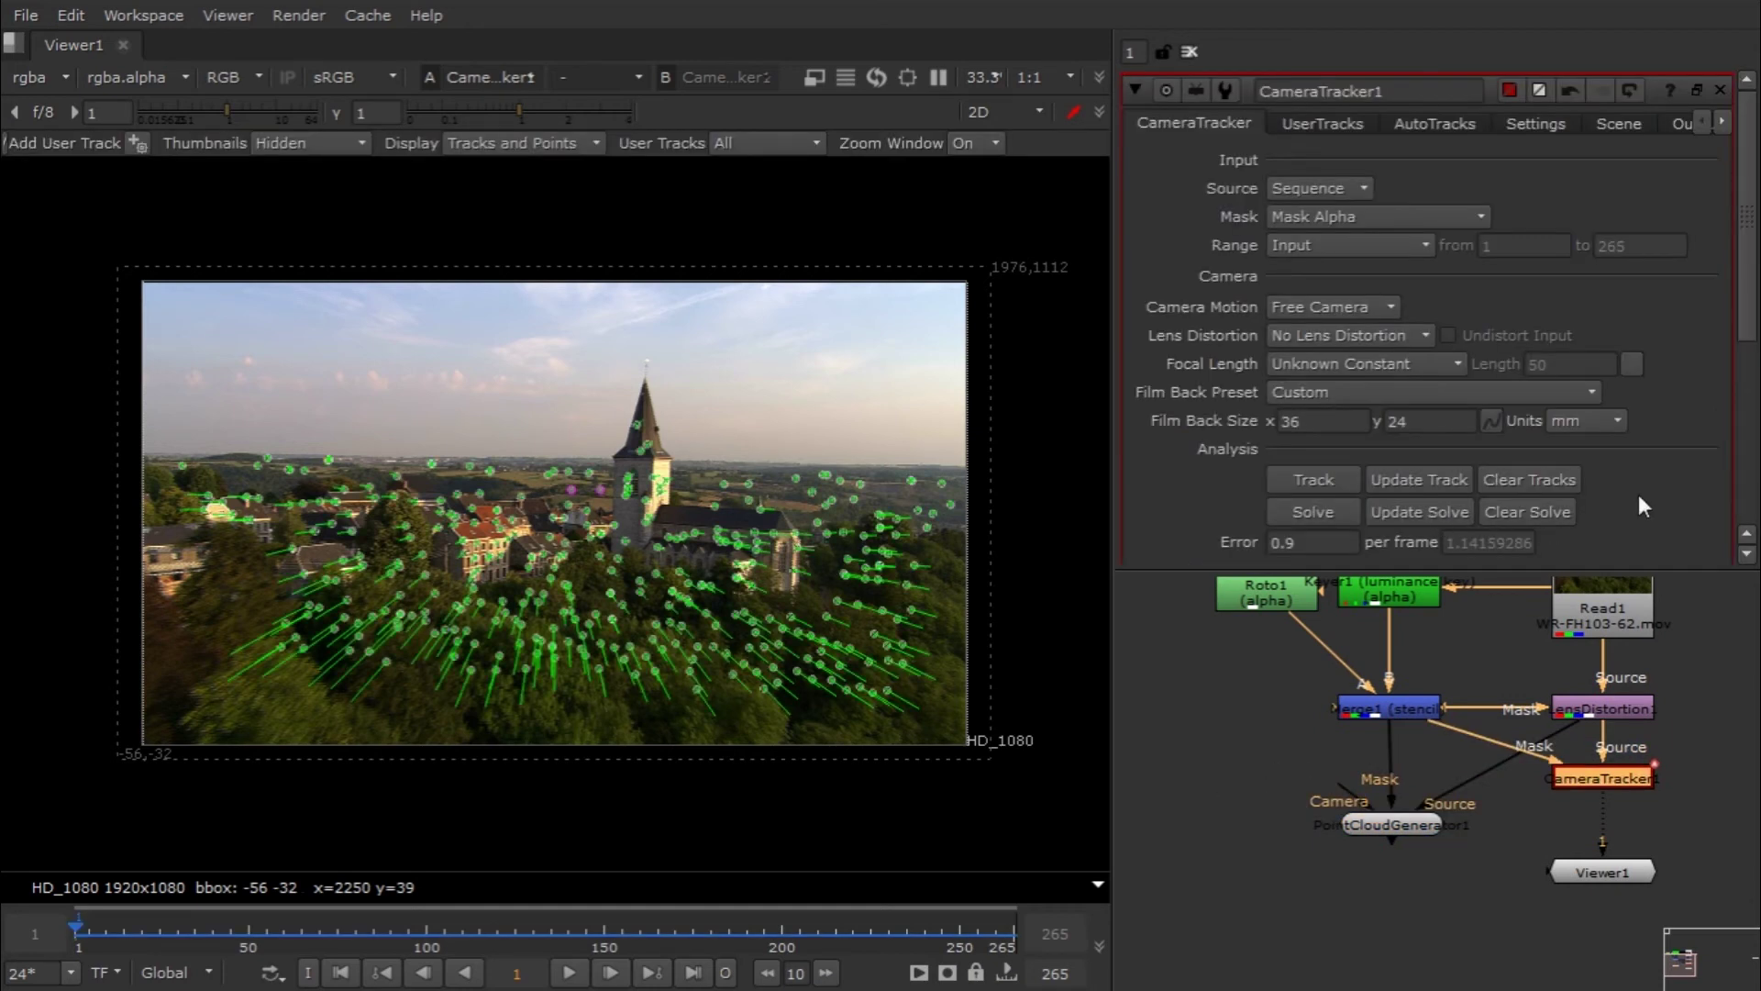
Step: Export the solved camera as Camera1 and connect it to PointCloudGenerator1's Camera input
{"action": "scroll", "coordinate": [1641, 503], "scroll_direction": "down", "scroll_amount": 5}
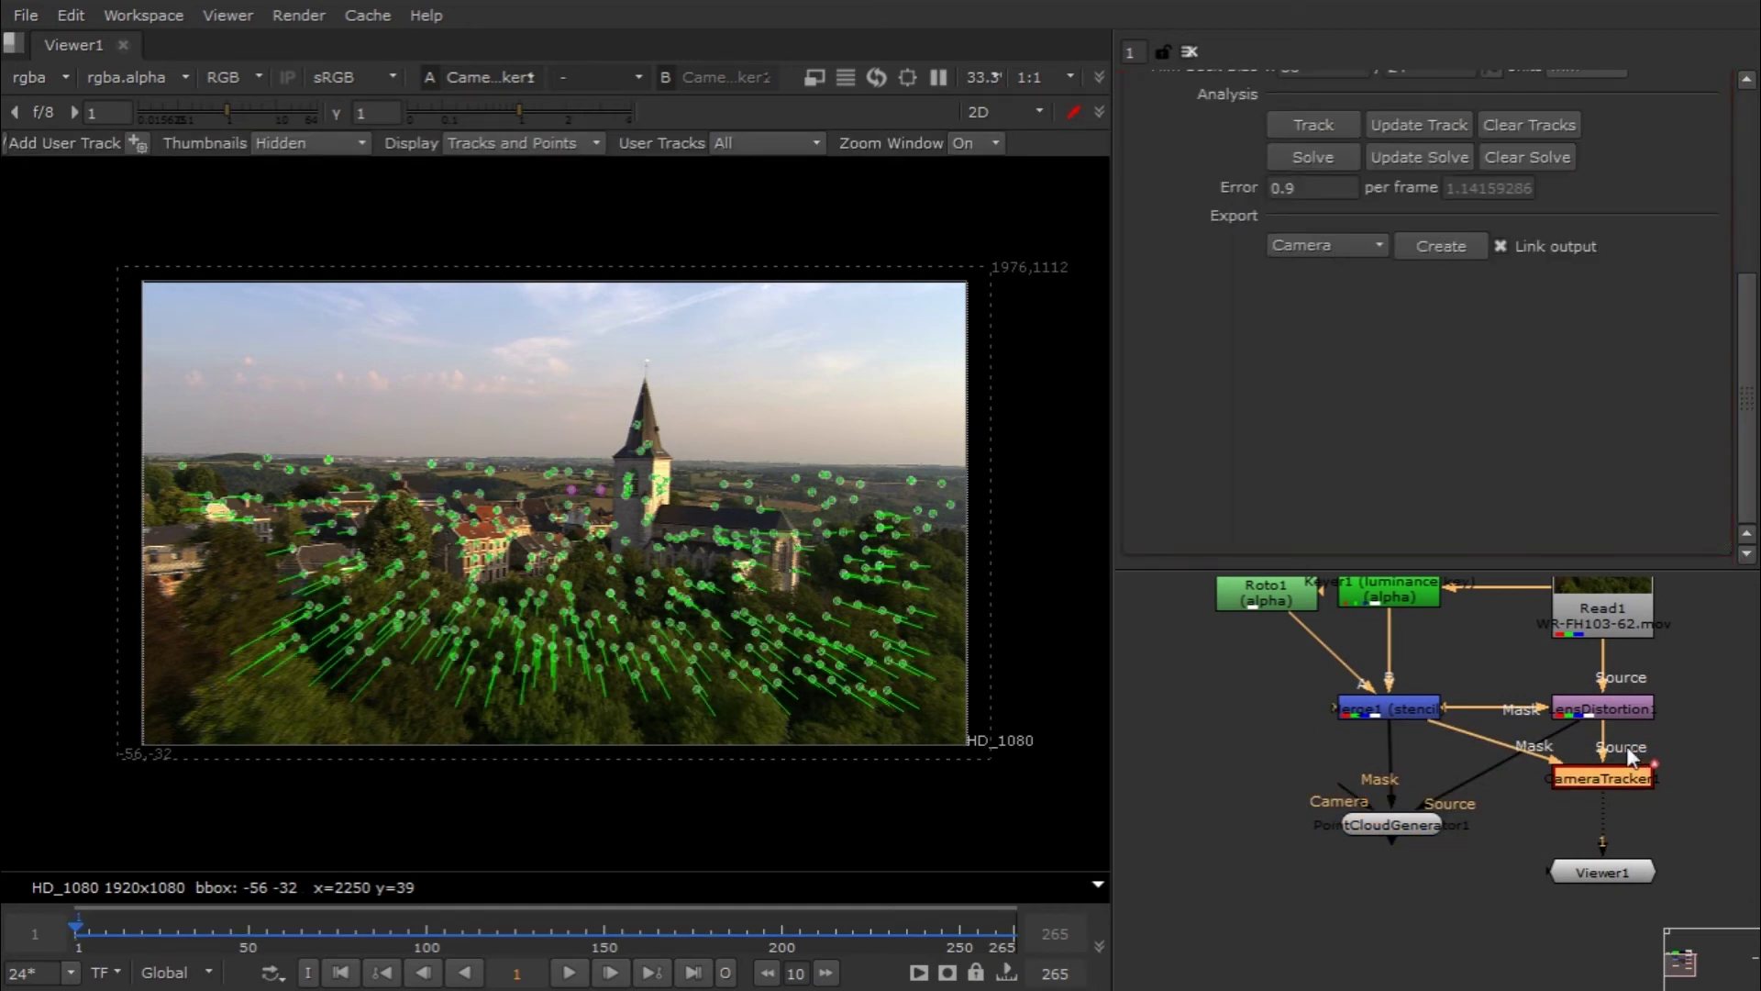
{"action": "middle_click_drag", "start_coordinate": [1645, 823], "coordinate": [1689, 773]}
{"action": "left_click_drag", "start_coordinate": [1632, 864], "coordinate": [1242, 679]}
{"action": "key", "text": "Delete"}
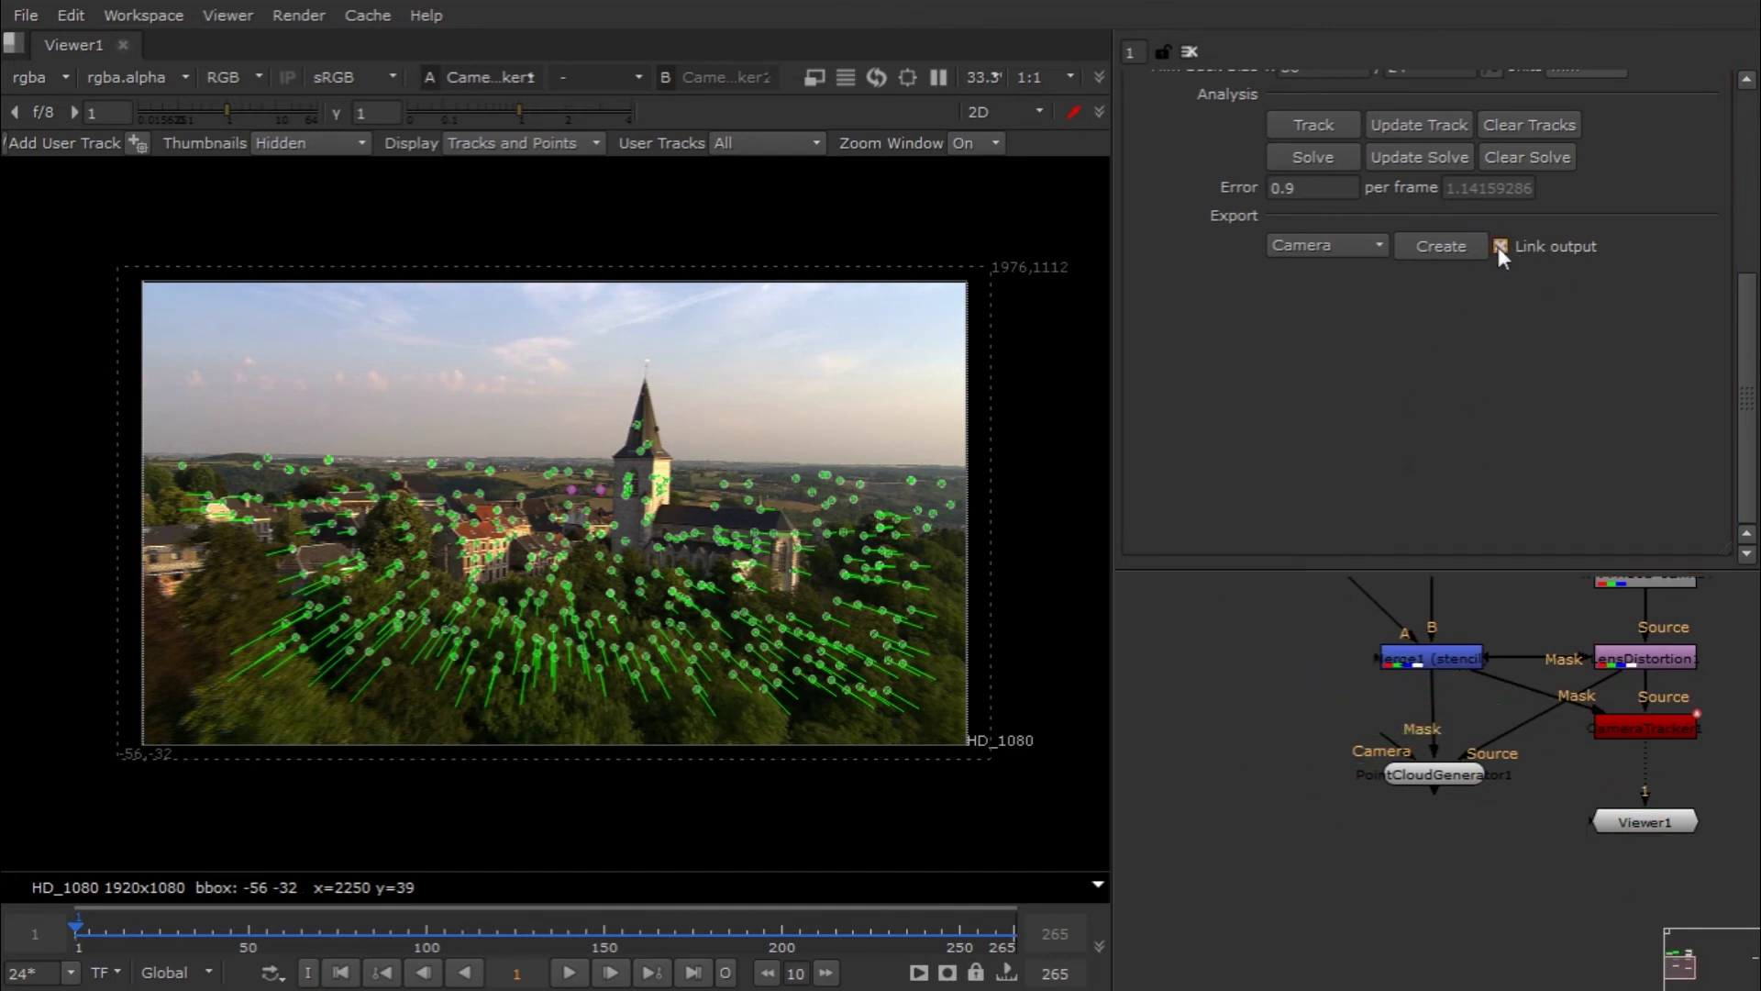
{"action": "left_click", "coordinate": [1336, 246]}
{"action": "left_click", "coordinate": [1336, 246]}
{"action": "left_click", "coordinate": [1448, 253]}
{"action": "left_click_drag", "start_coordinate": [1632, 859], "coordinate": [1234, 748]}
{"action": "left_click_drag", "start_coordinate": [1384, 733], "coordinate": [1285, 777]}
Step: Set PointCloudGenerator1's Ignore Mask to Mask Alpha
{"action": "double_click", "coordinate": [1287, 782]}
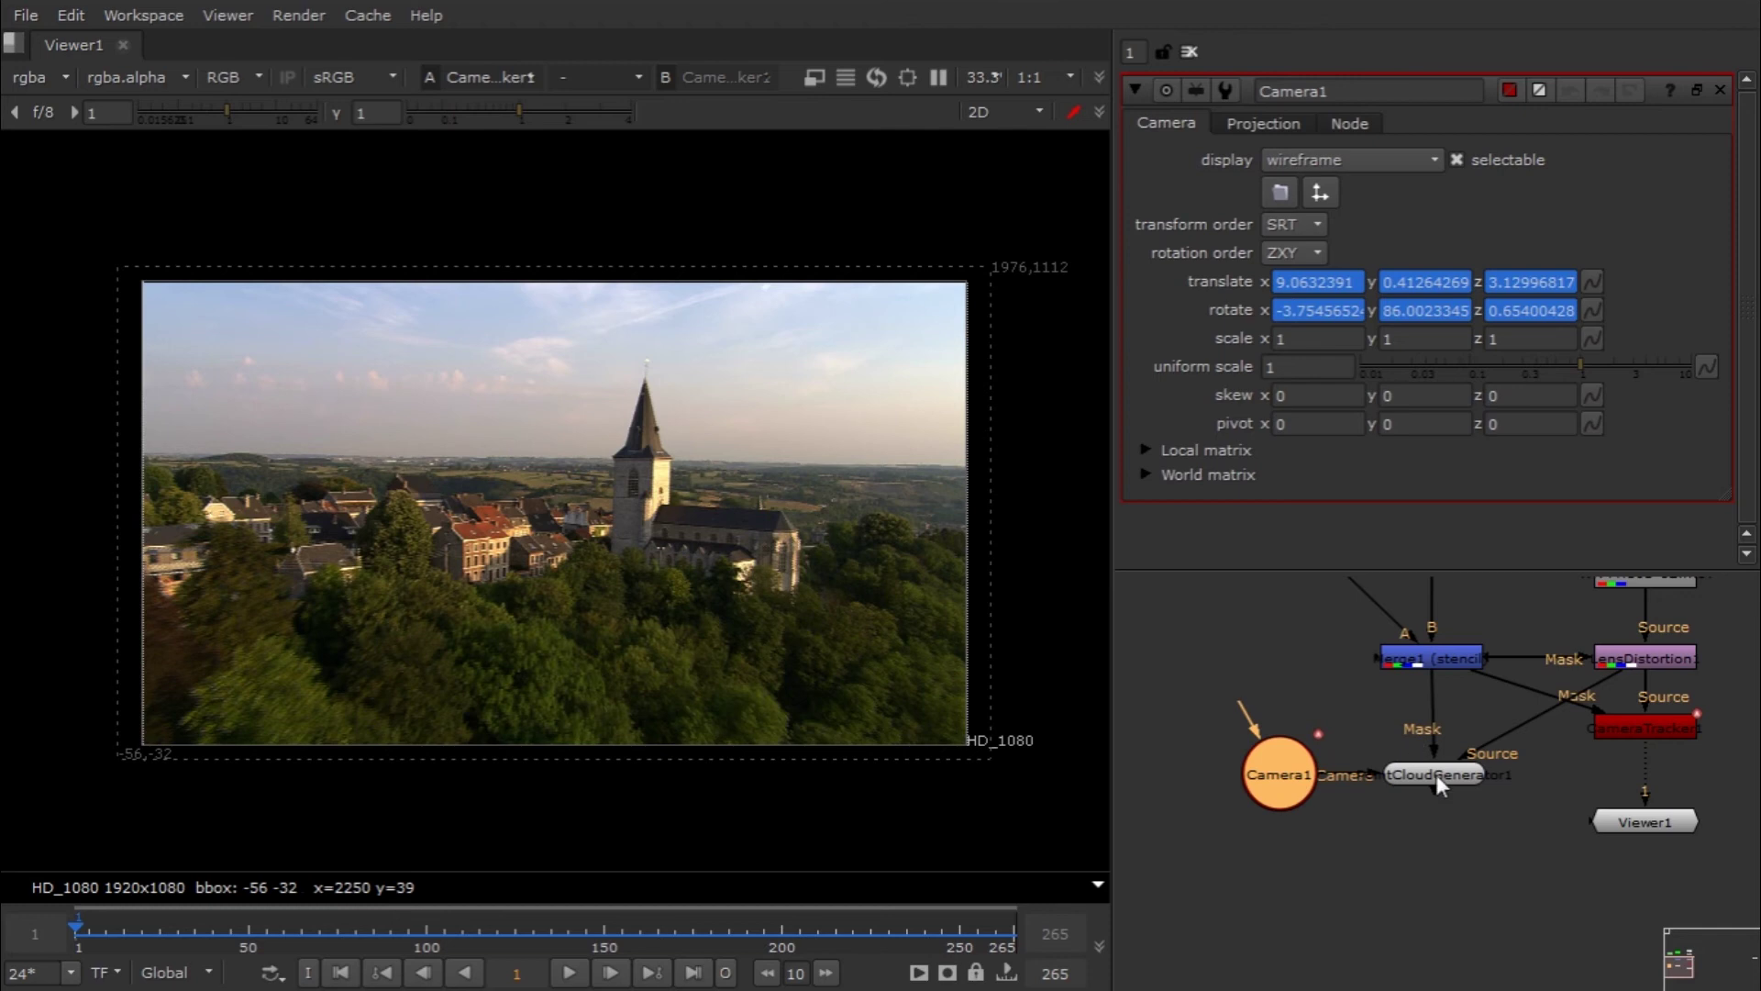
{"action": "middle_click_drag", "start_coordinate": [1434, 783], "coordinate": [1423, 807]}
{"action": "double_click", "coordinate": [1423, 807]}
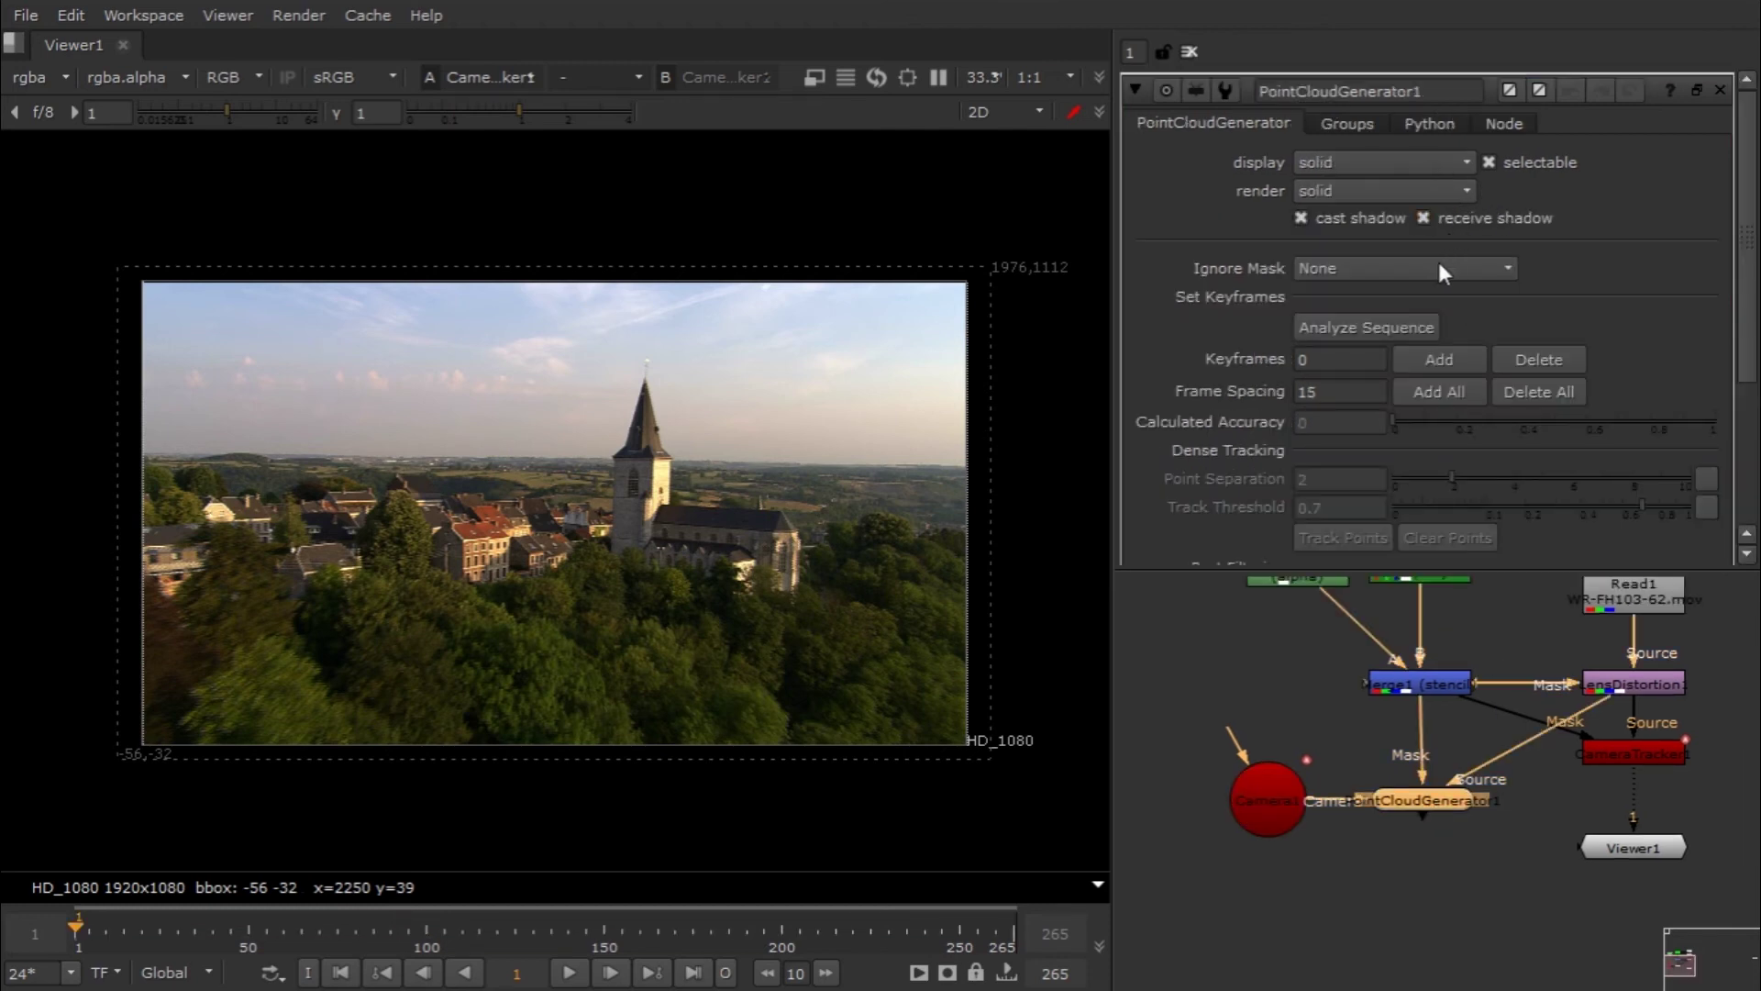
{"action": "left_click", "coordinate": [1477, 270]}
{"action": "left_click", "coordinate": [1495, 393]}
{"action": "scroll", "coordinate": [1715, 282], "scroll_direction": "down", "scroll_amount": 3}
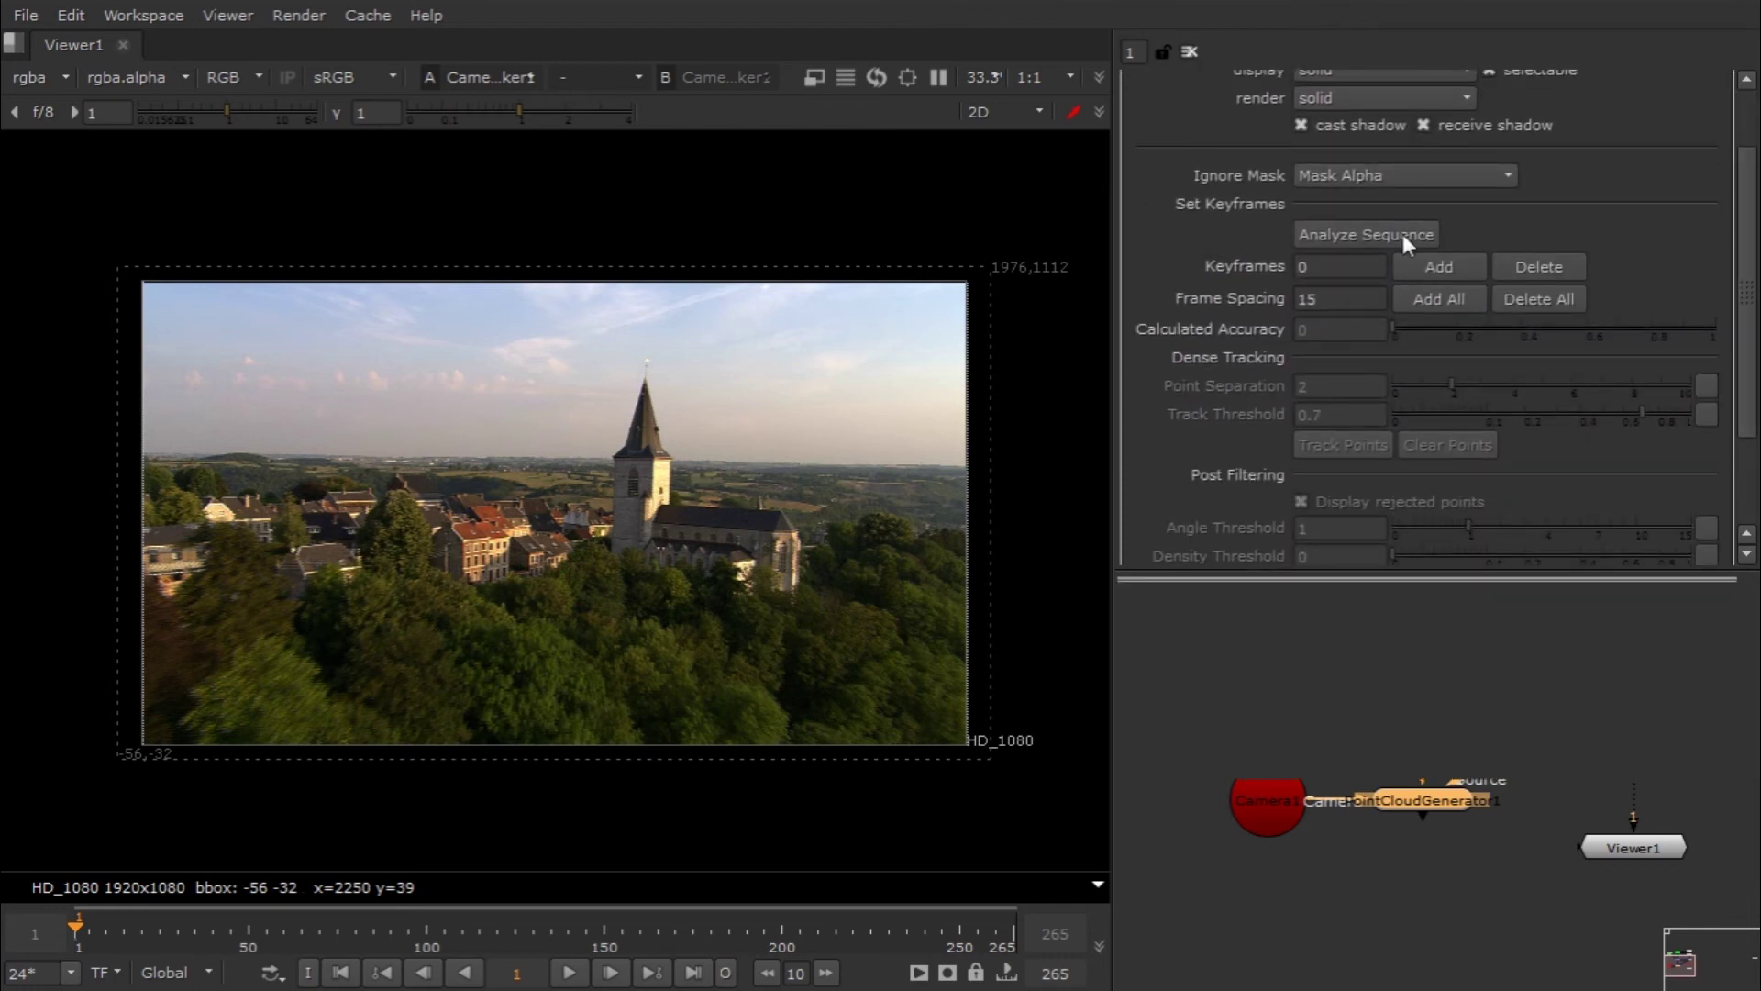
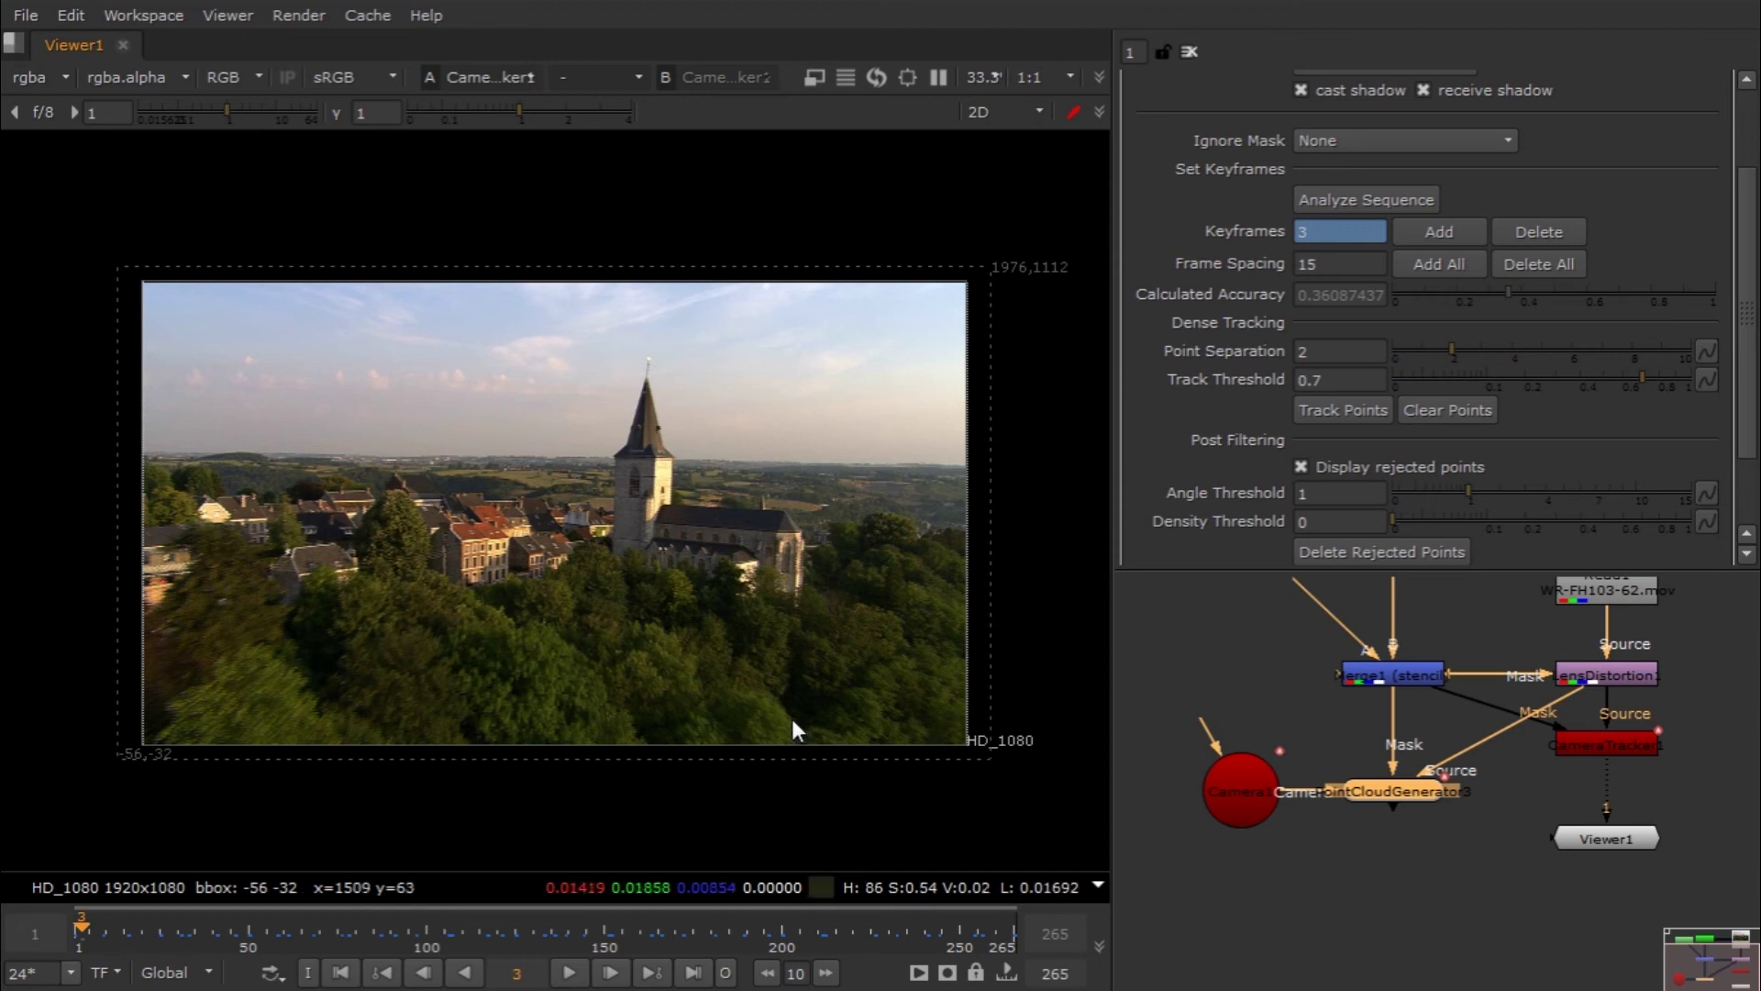
Step: Switch the viewer to 3D and orbit around the generated church point cloud
{"action": "key", "text": "Tab"}
{"action": "left_click_drag", "start_coordinate": [838, 618], "coordinate": [712, 678], "text": "ctrl"}
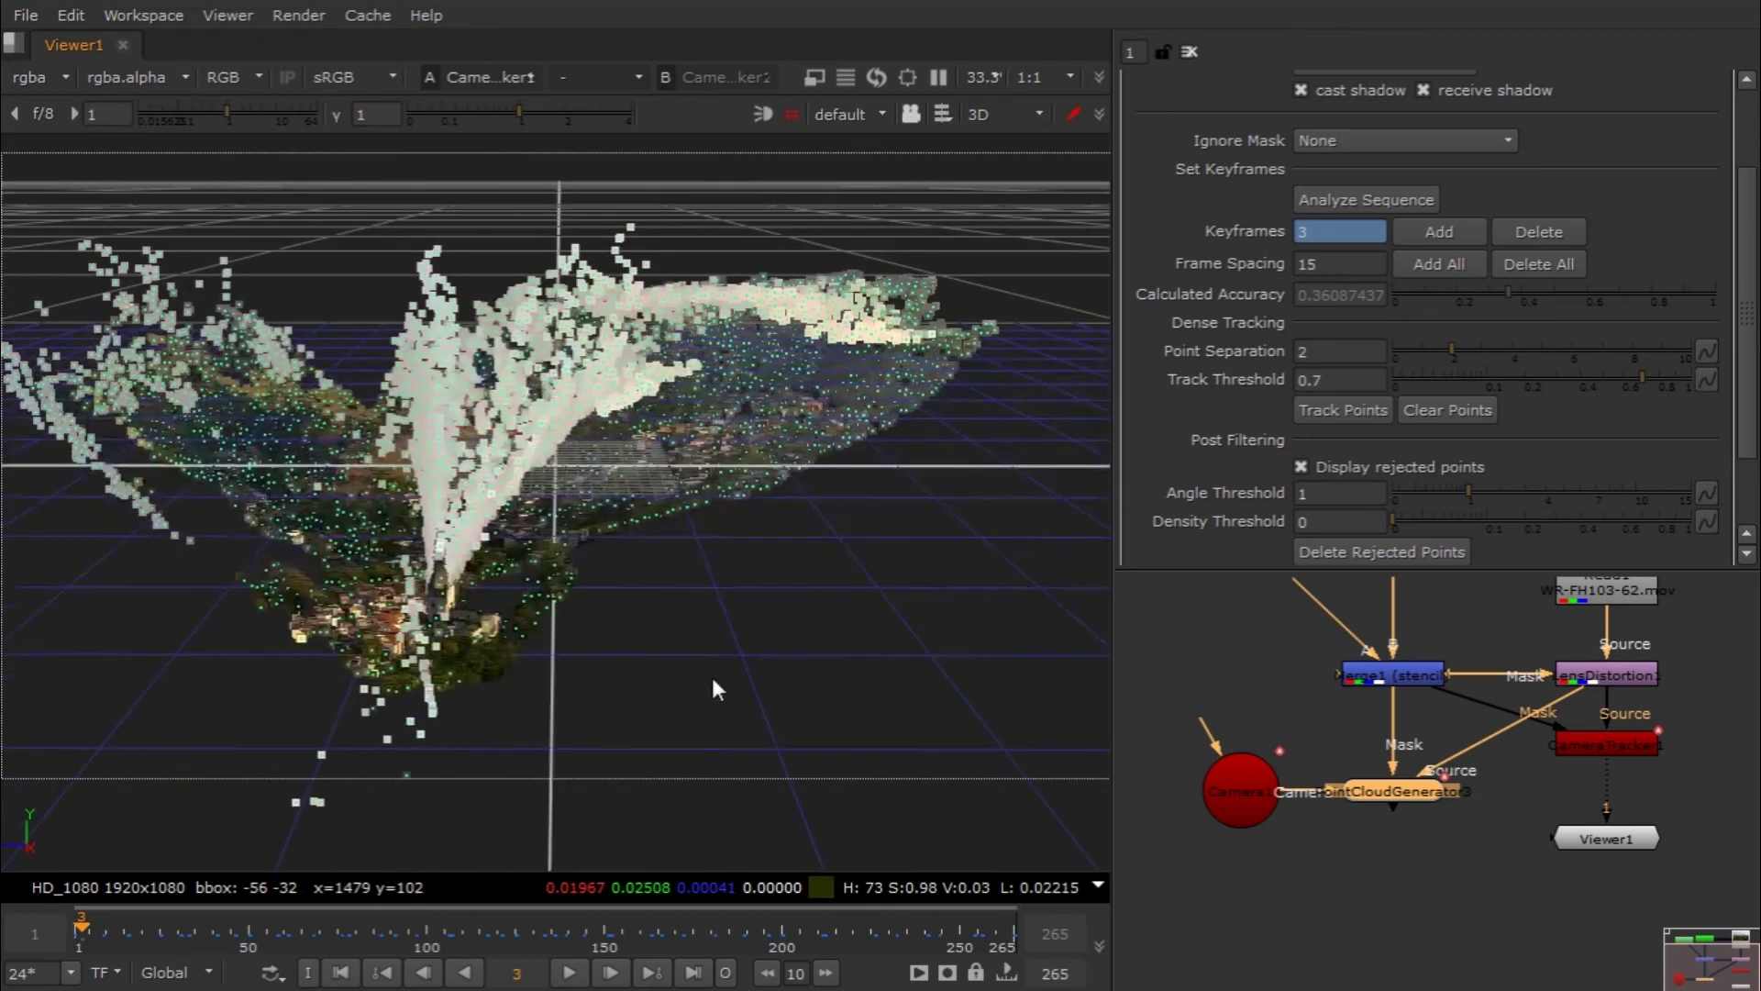
{"action": "left_click", "coordinate": [822, 654]}
{"action": "left_click_drag", "start_coordinate": [824, 654], "coordinate": [839, 592], "text": "ctrl"}
{"action": "left_click_drag", "start_coordinate": [739, 633], "coordinate": [605, 548], "text": "ctrl"}
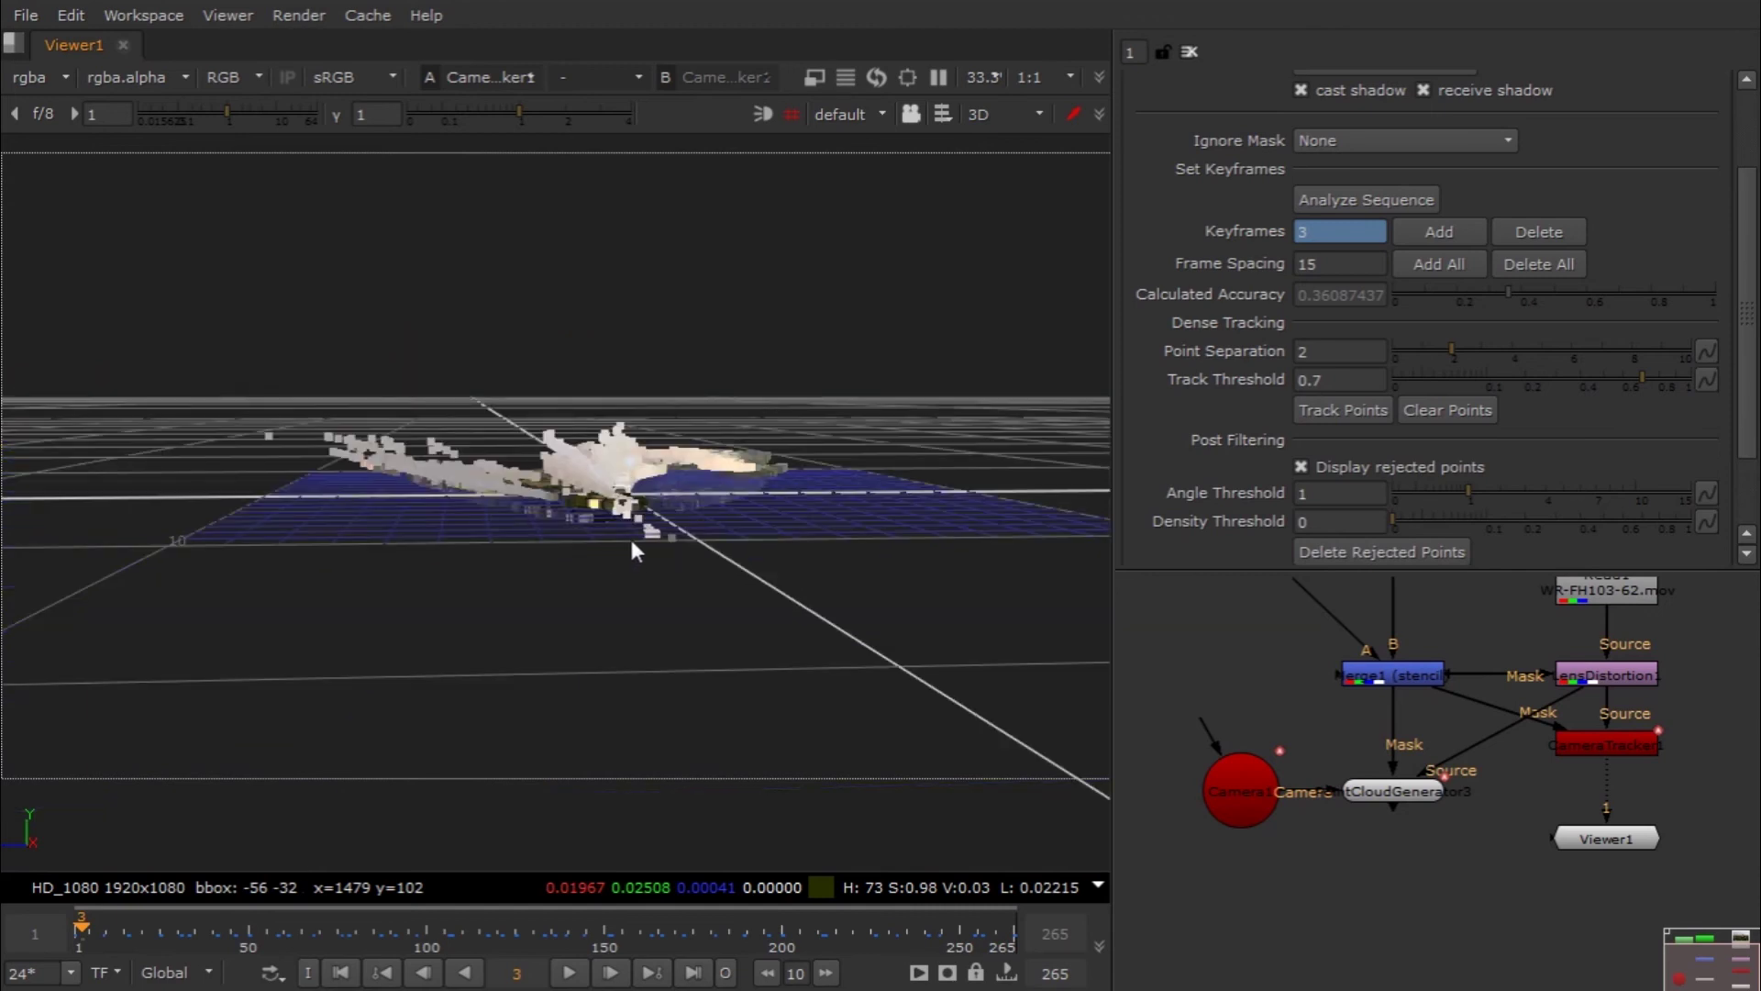
Step: Maximize the viewer and zoom in on the church tower in the point cloud
{"action": "key", "text": "space"}
{"action": "middle_click_drag", "start_coordinate": [631, 540], "coordinate": [1064, 618], "text": "alt"}
{"action": "left_click_drag", "start_coordinate": [1064, 618], "coordinate": [1004, 573], "text": "ctrl"}
{"action": "middle_click_drag", "start_coordinate": [1004, 573], "coordinate": [1042, 580], "text": "alt"}
{"action": "left_click_drag", "start_coordinate": [1042, 580], "coordinate": [1084, 578], "text": "ctrl"}
{"action": "middle_click_drag", "start_coordinate": [1084, 578], "coordinate": [1112, 574], "text": "alt"}
{"action": "left_click_drag", "start_coordinate": [1112, 575], "coordinate": [1351, 751], "text": "ctrl"}
Step: Restore the viewer and scroll PointCloudGenerator3's properties to Post Filtering (Angle 1, Density 0)
{"action": "key", "text": "space"}
{"action": "mouse_move", "coordinate": [767, 653]}
{"action": "left_mouse_down", "text": "ctrl"}
{"action": "mouse_move", "coordinate": [790, 674]}
{"action": "mouse_move", "coordinate": [675, 633]}
{"action": "mouse_move", "coordinate": [763, 648]}
{"action": "mouse_move", "coordinate": [747, 651]}
{"action": "left_mouse_up", "text": "ctrl"}
{"action": "left_click_drag", "start_coordinate": [1747, 322], "coordinate": [1726, 466]}
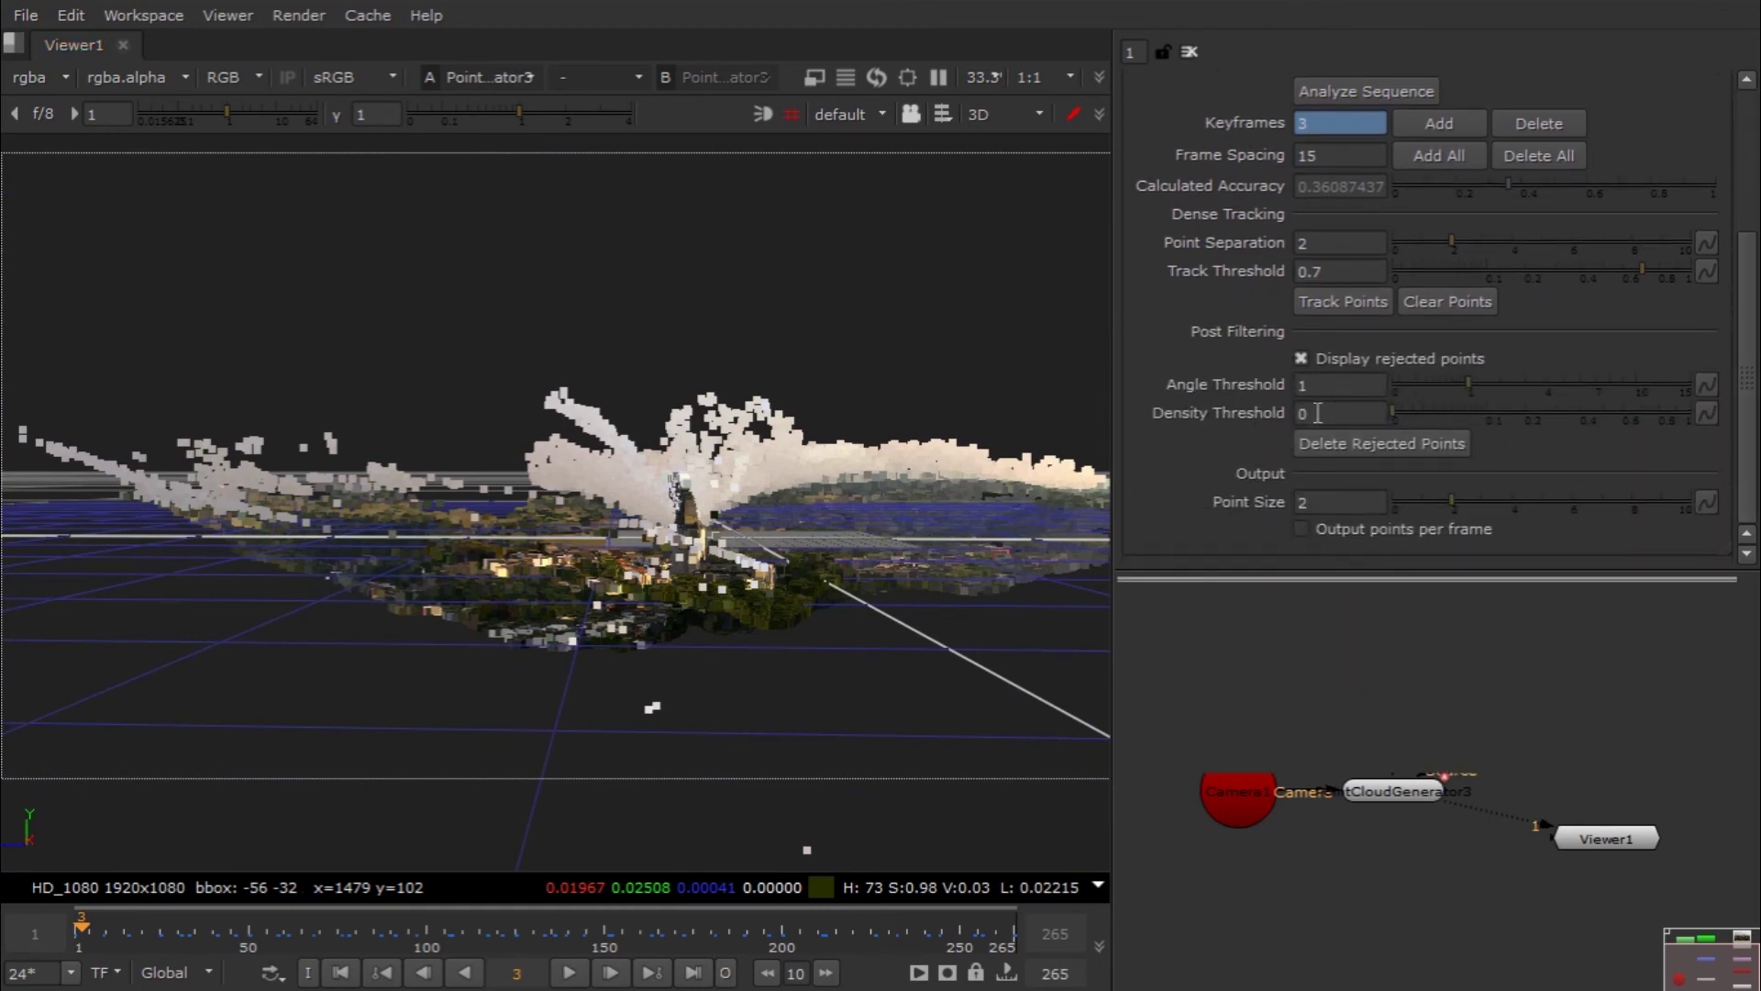
Step: Set Angle Threshold to 2.2 and Density Threshold to 0.56, orbiting to check the red rejected points
{"action": "left_click_drag", "start_coordinate": [1470, 388], "coordinate": [1486, 382]}
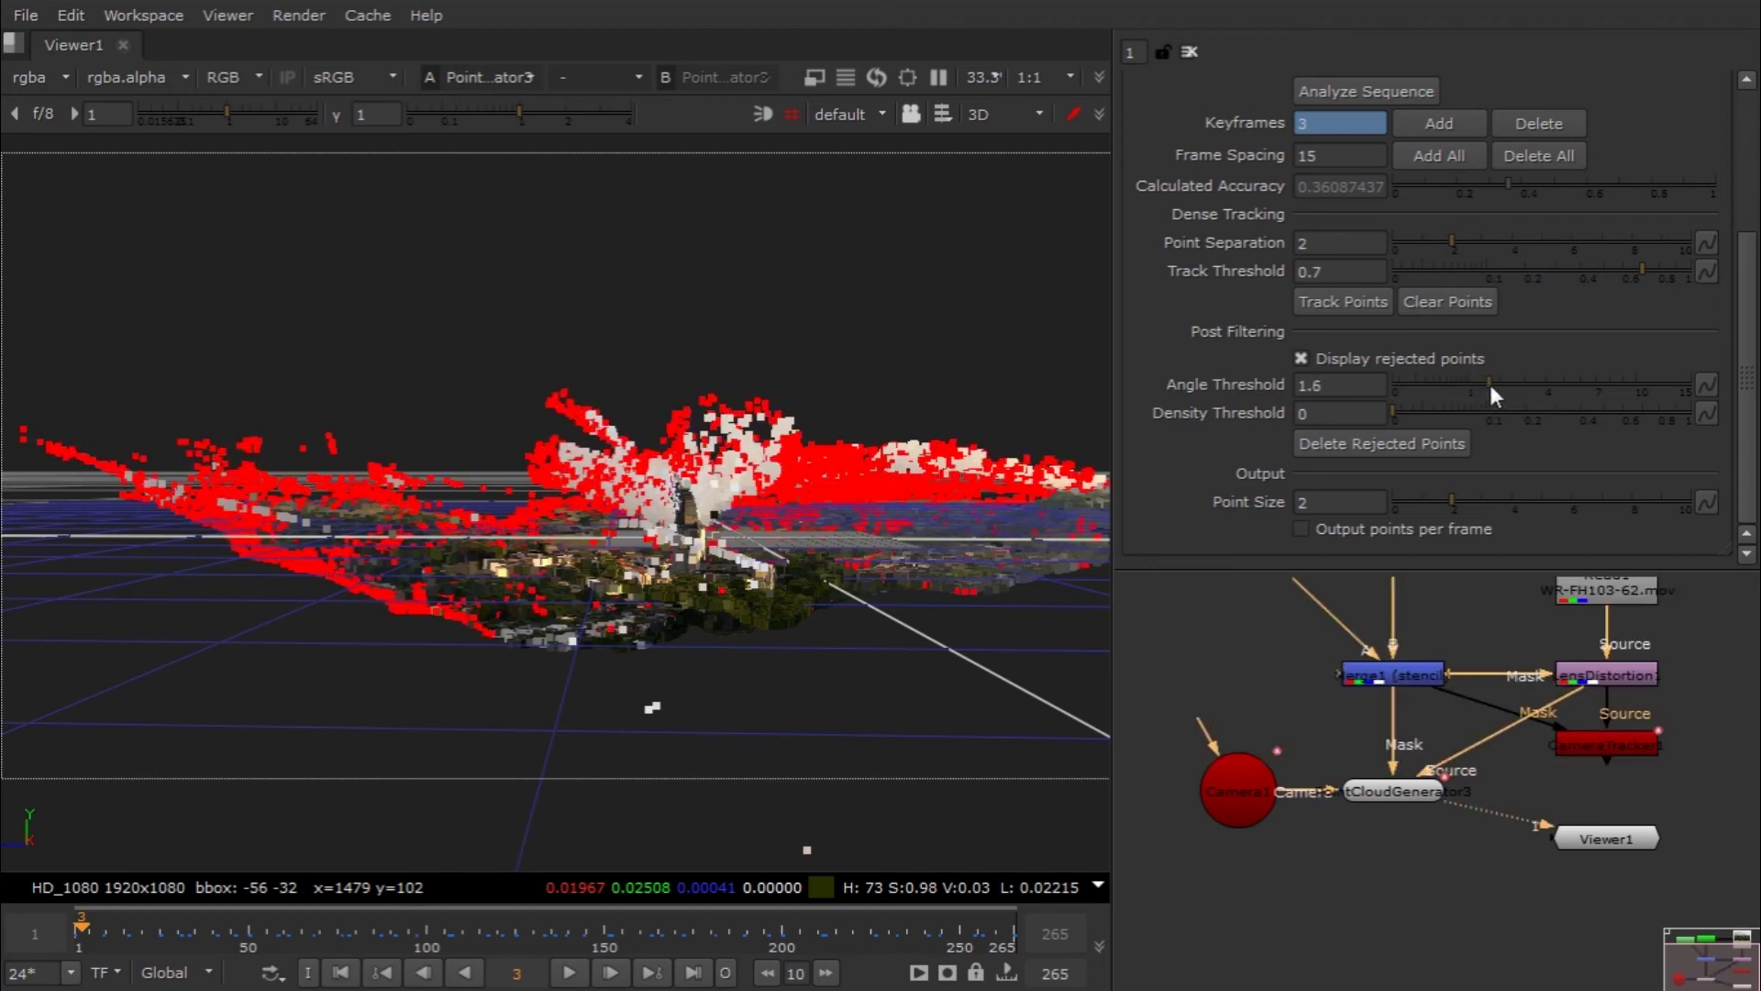
{"action": "mouse_move", "coordinate": [910, 587]}
{"action": "left_mouse_down", "text": "ctrl"}
{"action": "mouse_move", "coordinate": [859, 657]}
{"action": "mouse_move", "coordinate": [715, 604]}
{"action": "mouse_move", "coordinate": [895, 573]}
{"action": "mouse_move", "coordinate": [951, 583]}
{"action": "mouse_move", "coordinate": [938, 593]}
{"action": "left_mouse_up", "text": "ctrl"}
{"action": "left_click_drag", "start_coordinate": [1395, 409], "coordinate": [1617, 438]}
{"action": "left_click_drag", "start_coordinate": [963, 592], "coordinate": [900, 609], "text": "ctrl"}
{"action": "left_click_drag", "start_coordinate": [1490, 380], "coordinate": [1504, 368]}
{"action": "left_click_drag", "start_coordinate": [705, 662], "coordinate": [557, 733], "text": "ctrl"}
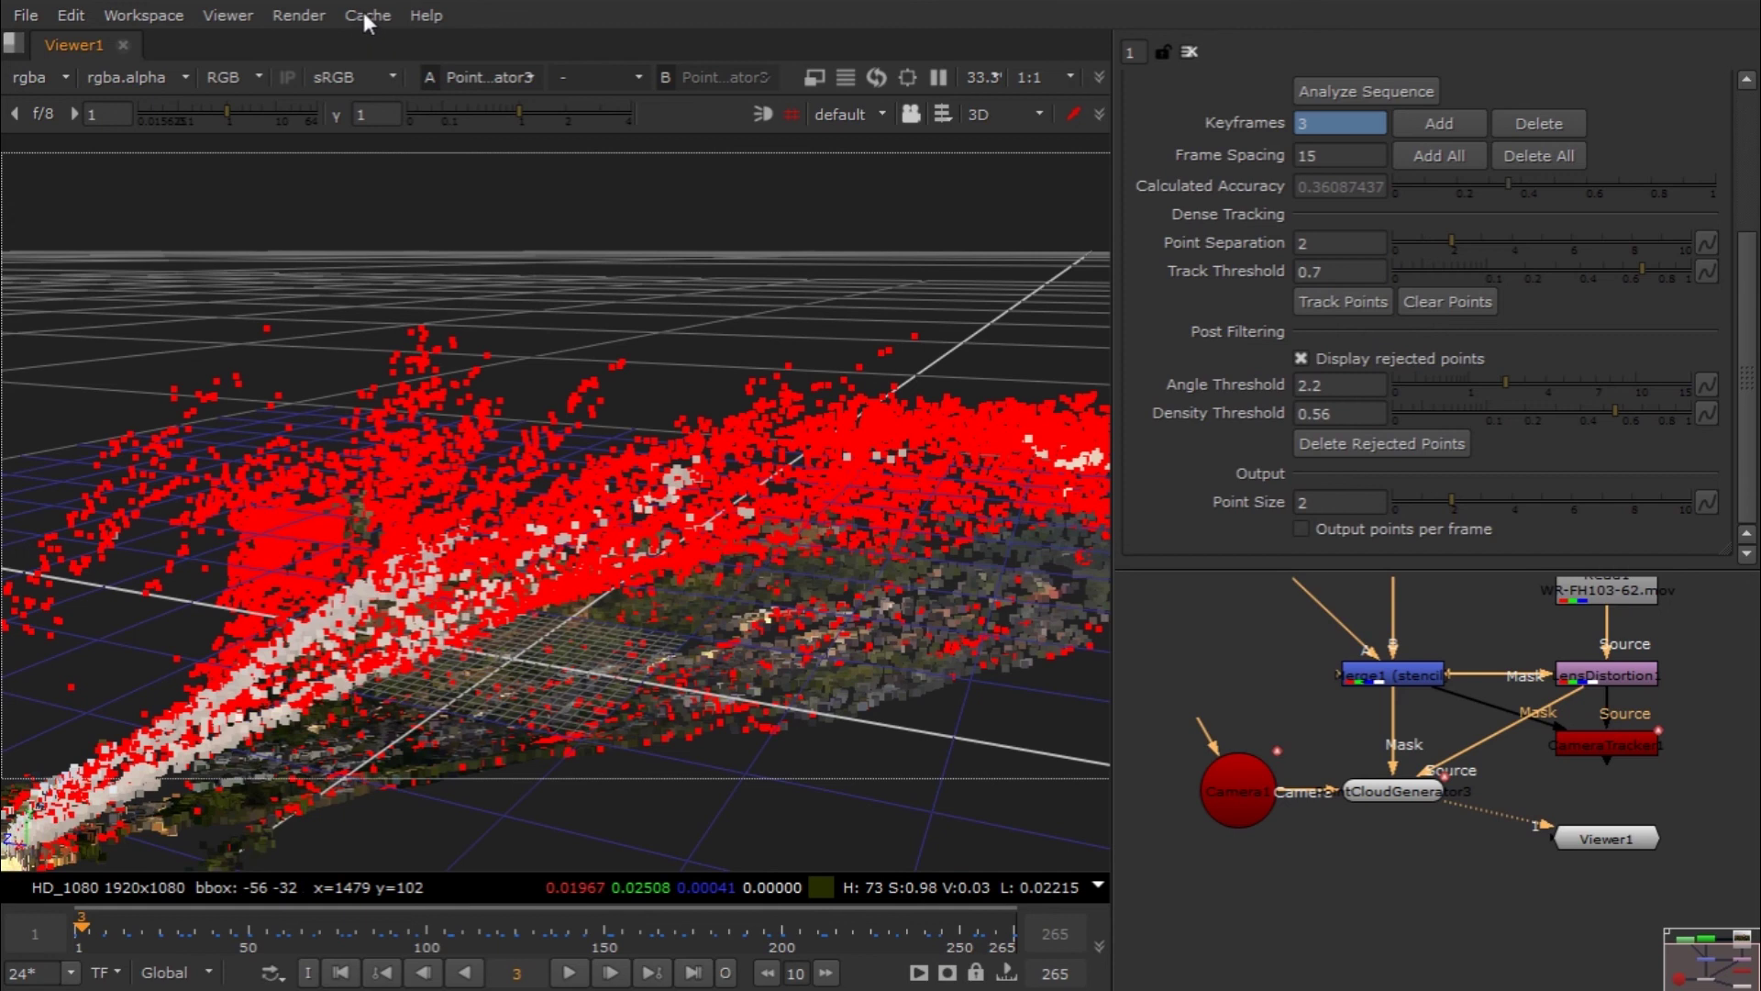
{"action": "left_click_drag", "start_coordinate": [361, 16], "coordinate": [368, 23], "text": "ctrl"}
{"action": "left_click_drag", "start_coordinate": [463, 653], "coordinate": [556, 645], "text": "ctrl"}
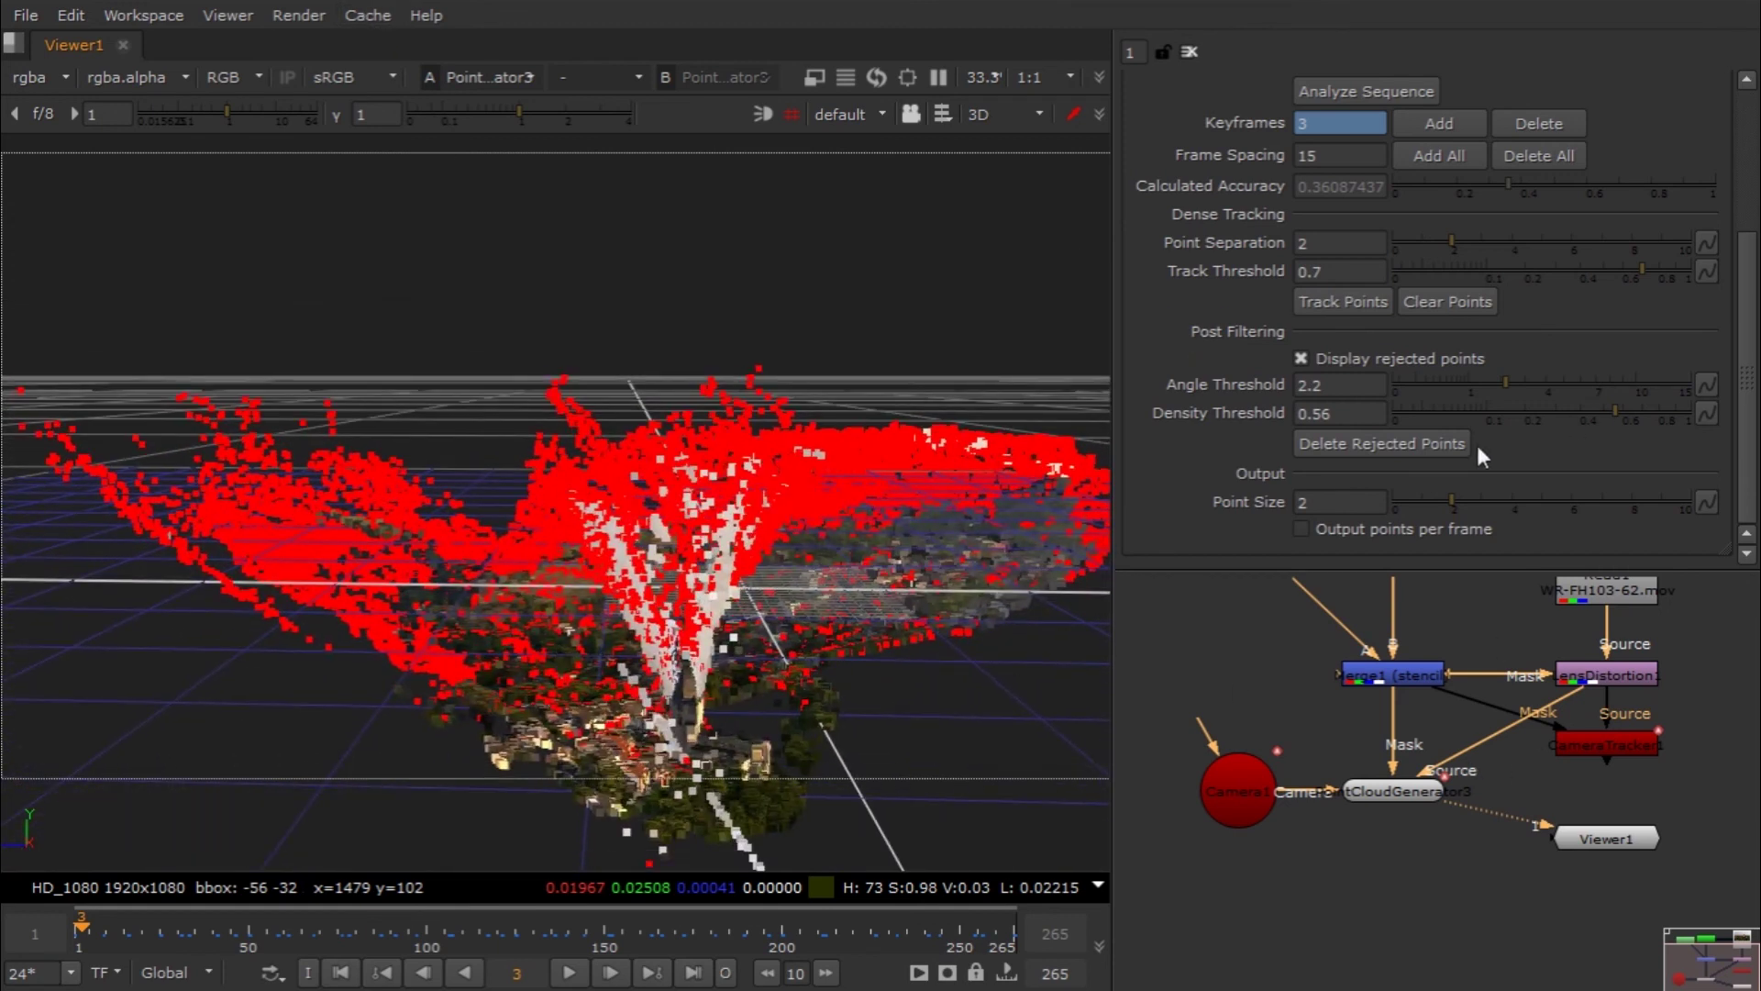
Step: Delete the red rejected points and inspect the cleaned church cloud in the maximized viewer
{"action": "left_click", "coordinate": [1445, 443]}
{"action": "left_click_drag", "start_coordinate": [895, 700], "coordinate": [909, 563], "text": "ctrl"}
{"action": "key", "text": "space"}
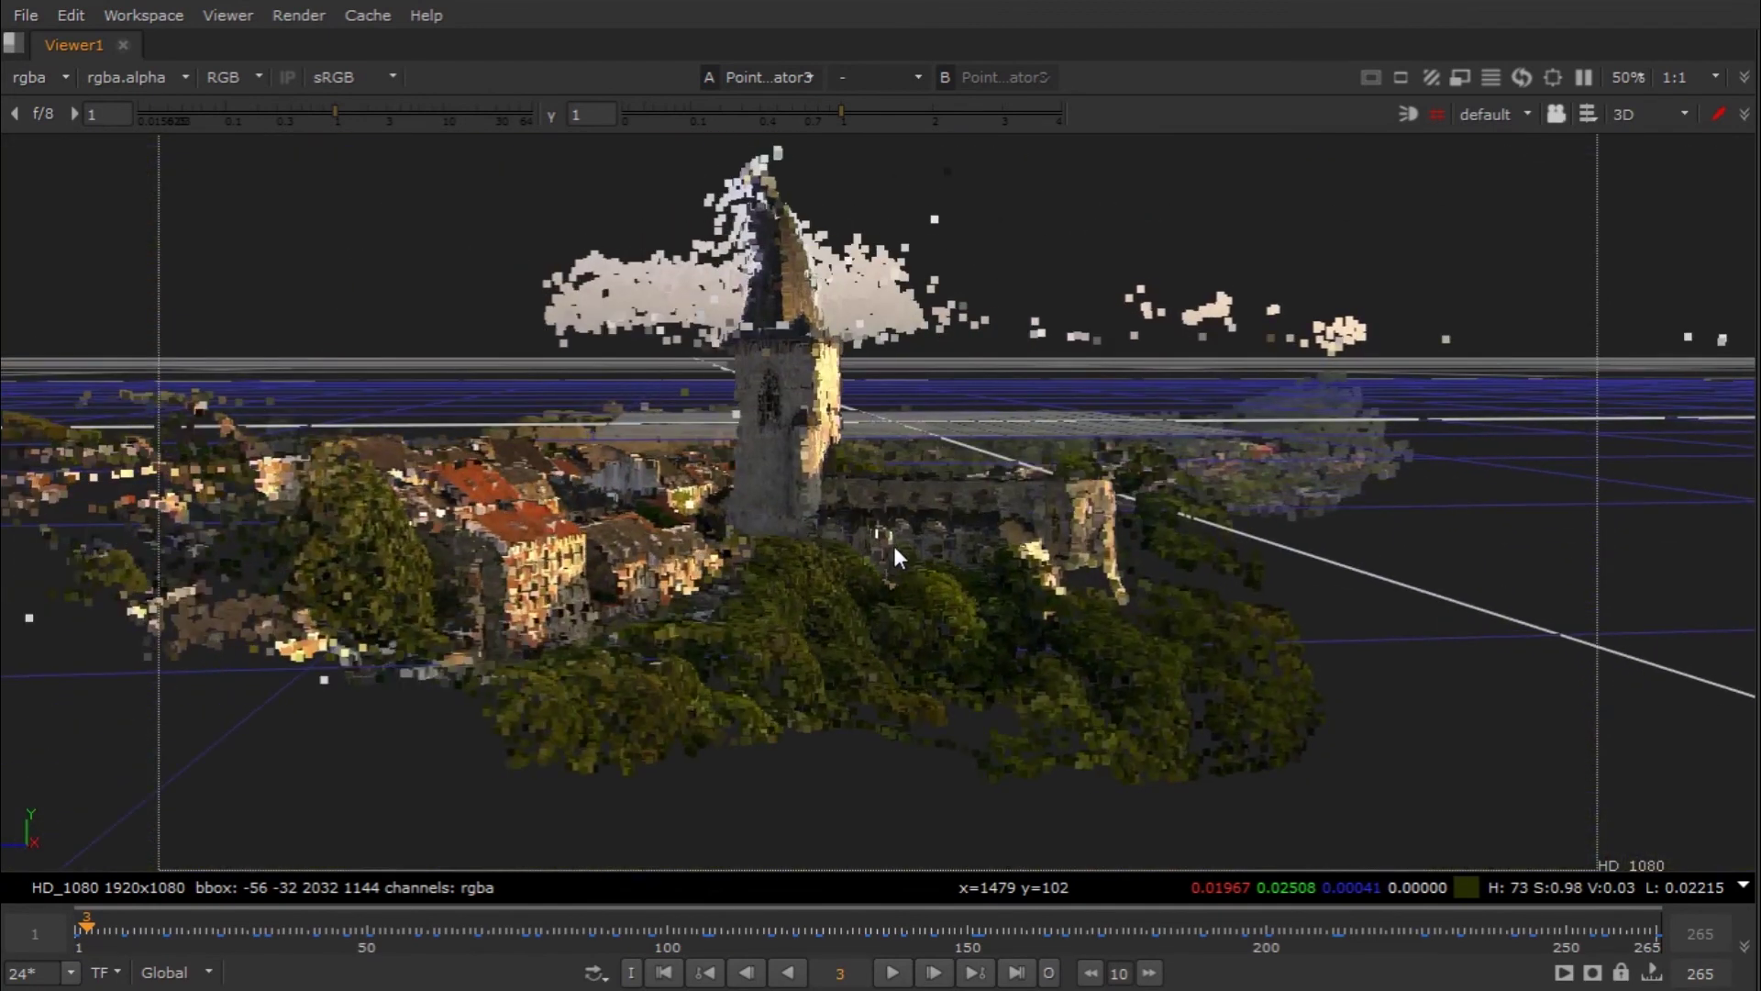
{"action": "left_click_drag", "start_coordinate": [472, 231], "coordinate": [718, 343]}
{"action": "key", "text": "space"}
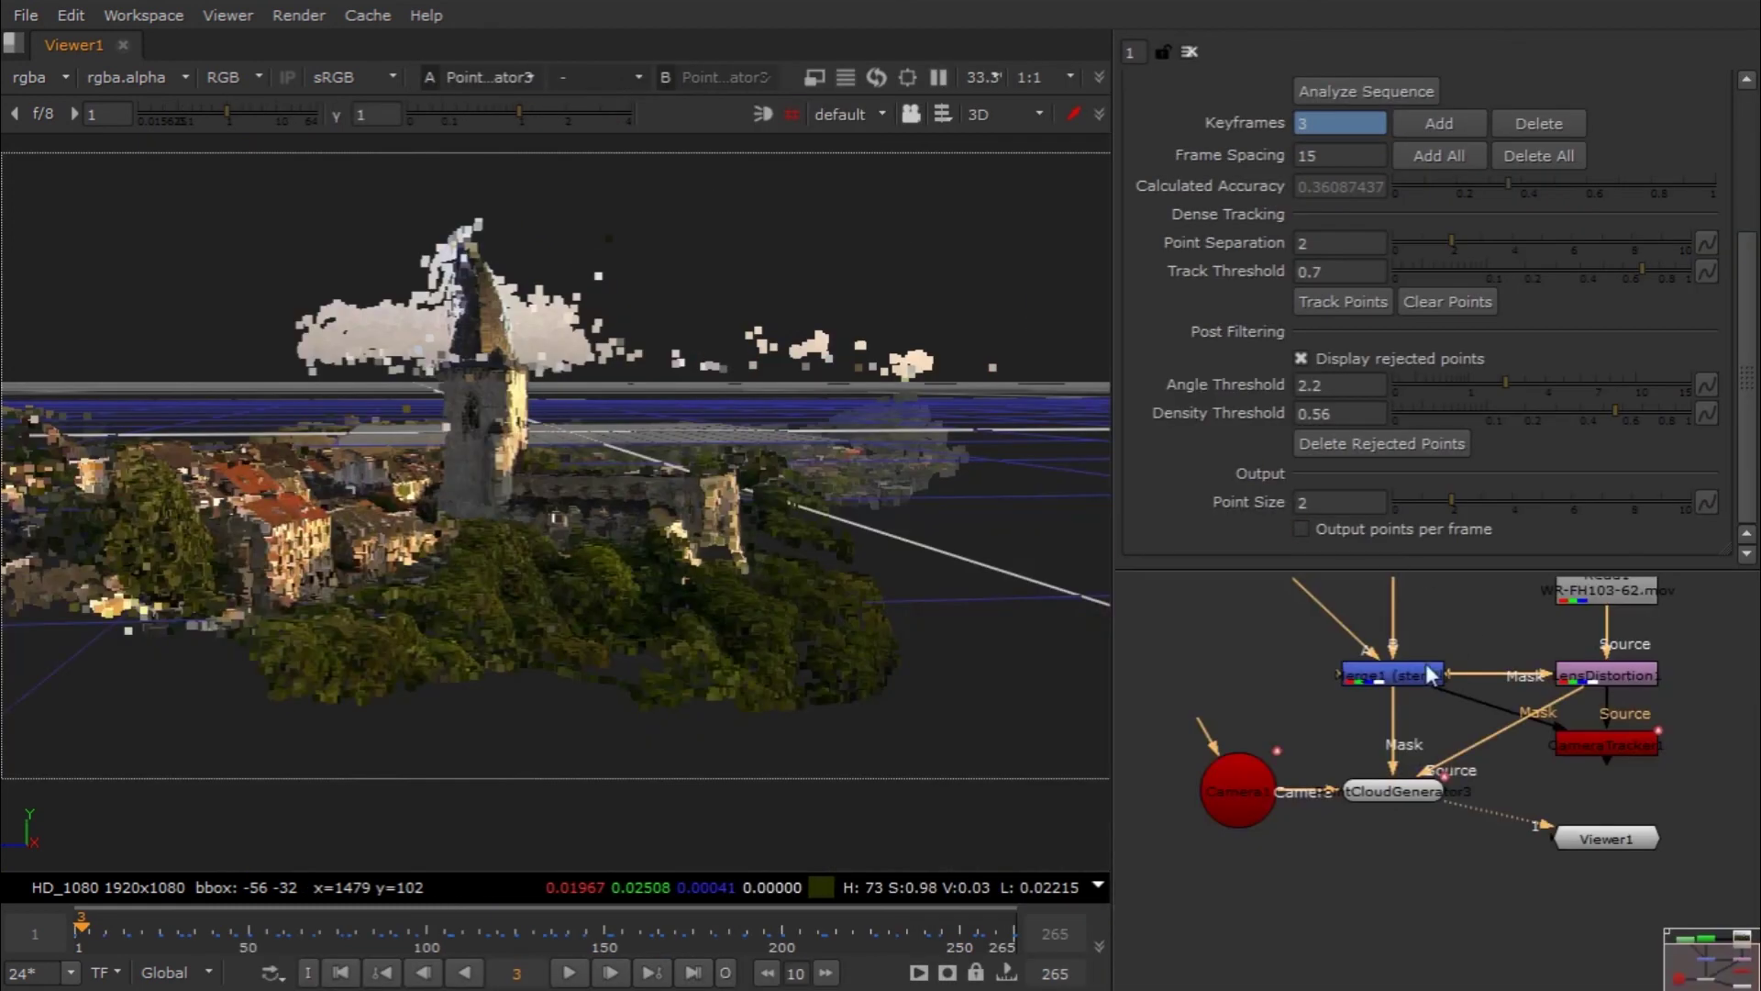
{"action": "left_click_drag", "start_coordinate": [1749, 420], "coordinate": [1754, 279]}
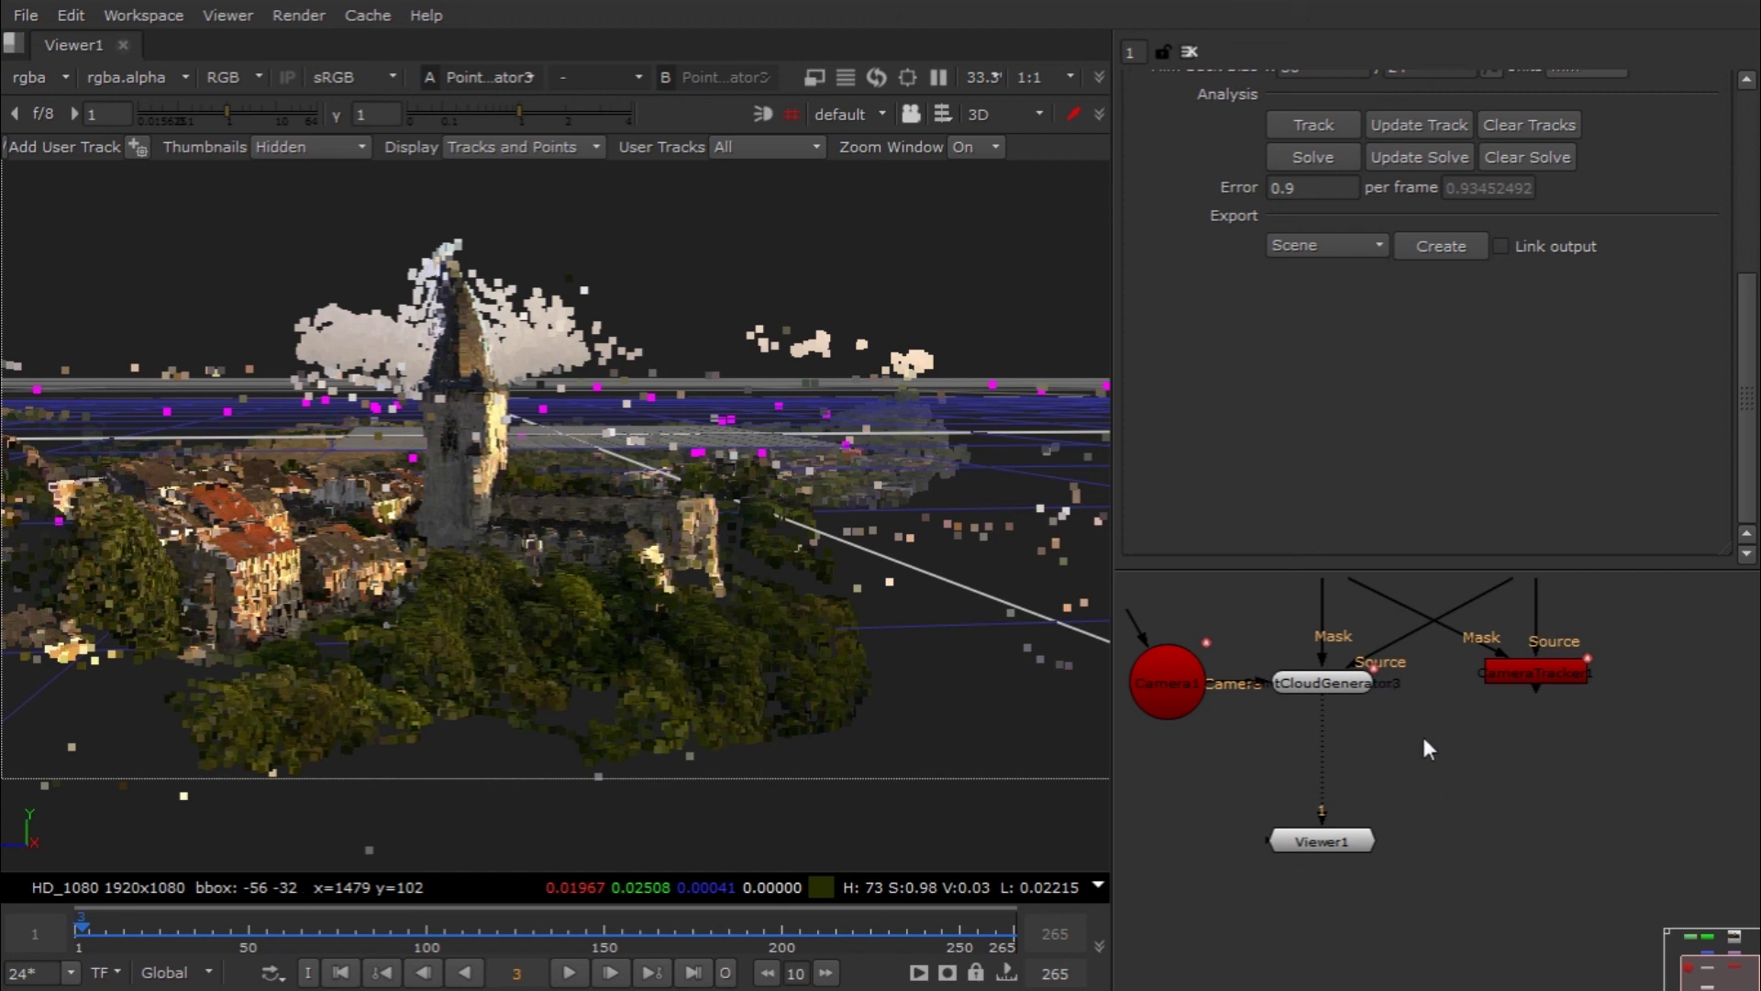
Step: View CameraTracker1's 2D tracks over the church footage, then close NukeX to the desktop
{"action": "mouse_move", "coordinate": [997, 696]}
{"action": "left_mouse_down", "text": "ctrl"}
{"action": "mouse_move", "coordinate": [972, 696]}
{"action": "mouse_move", "coordinate": [1015, 718]}
{"action": "mouse_move", "coordinate": [1045, 708]}
{"action": "mouse_move", "coordinate": [1020, 707]}
{"action": "left_mouse_up", "text": "ctrl"}
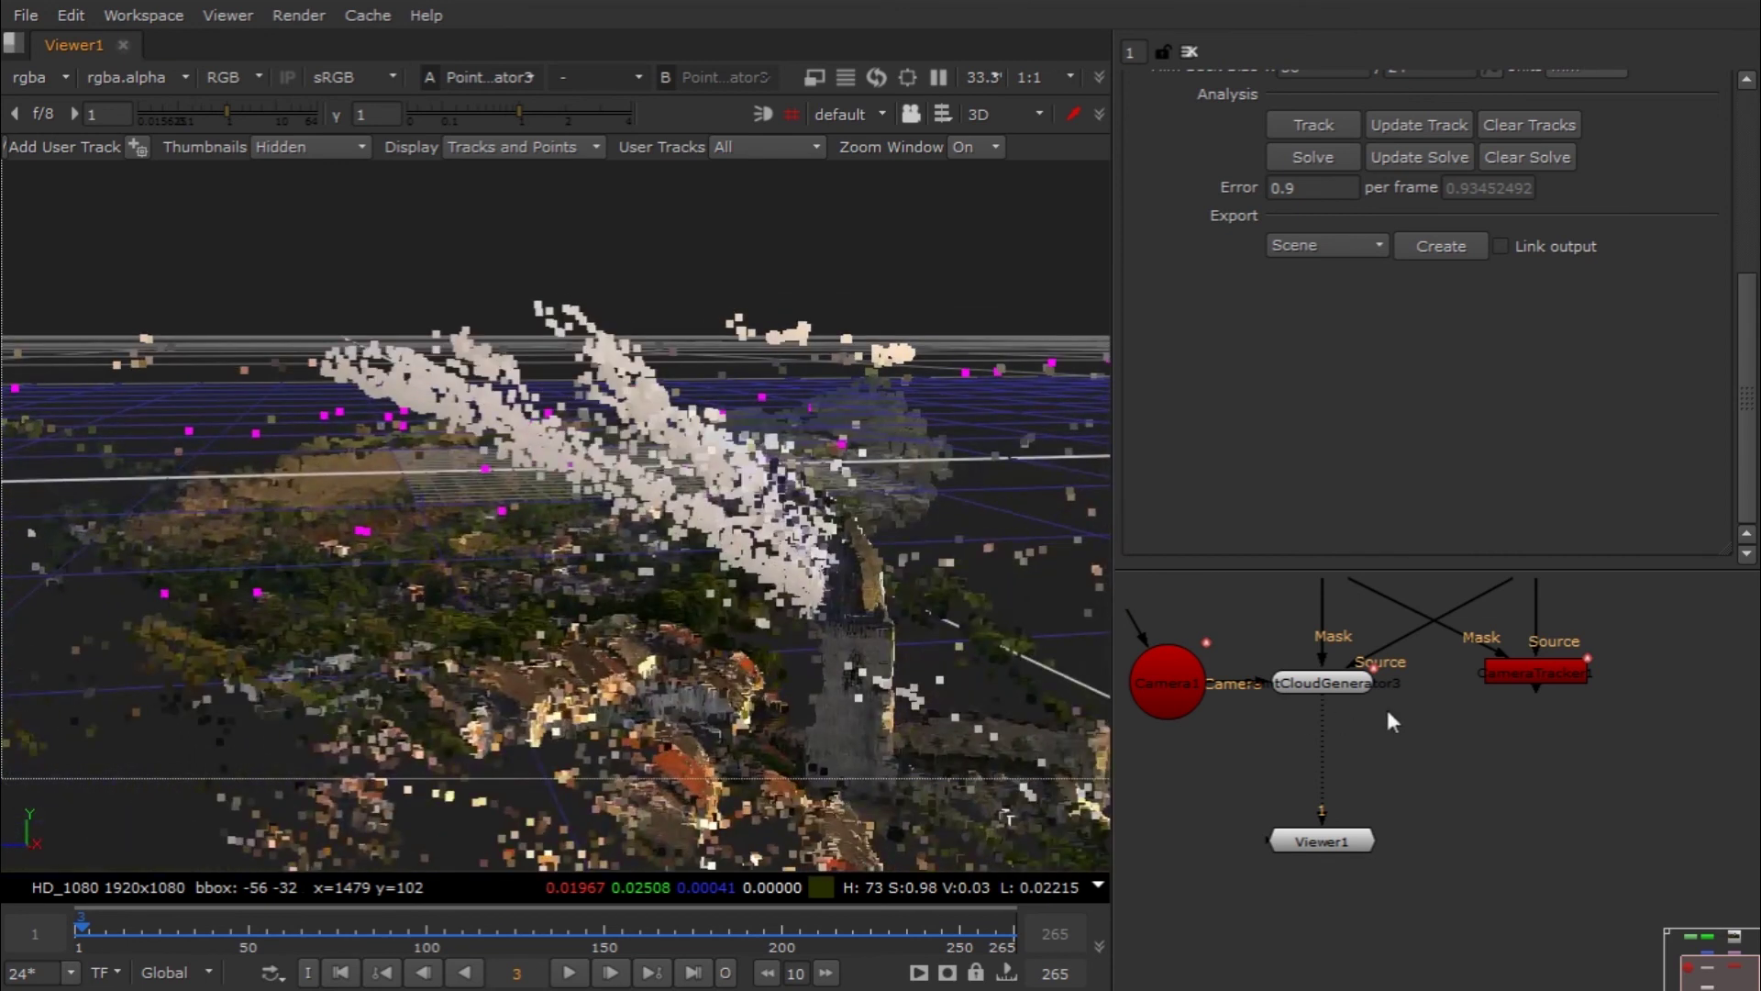
{"action": "middle_click_drag", "start_coordinate": [1385, 706], "coordinate": [1358, 780]}
{"action": "double_click", "coordinate": [1521, 752]}
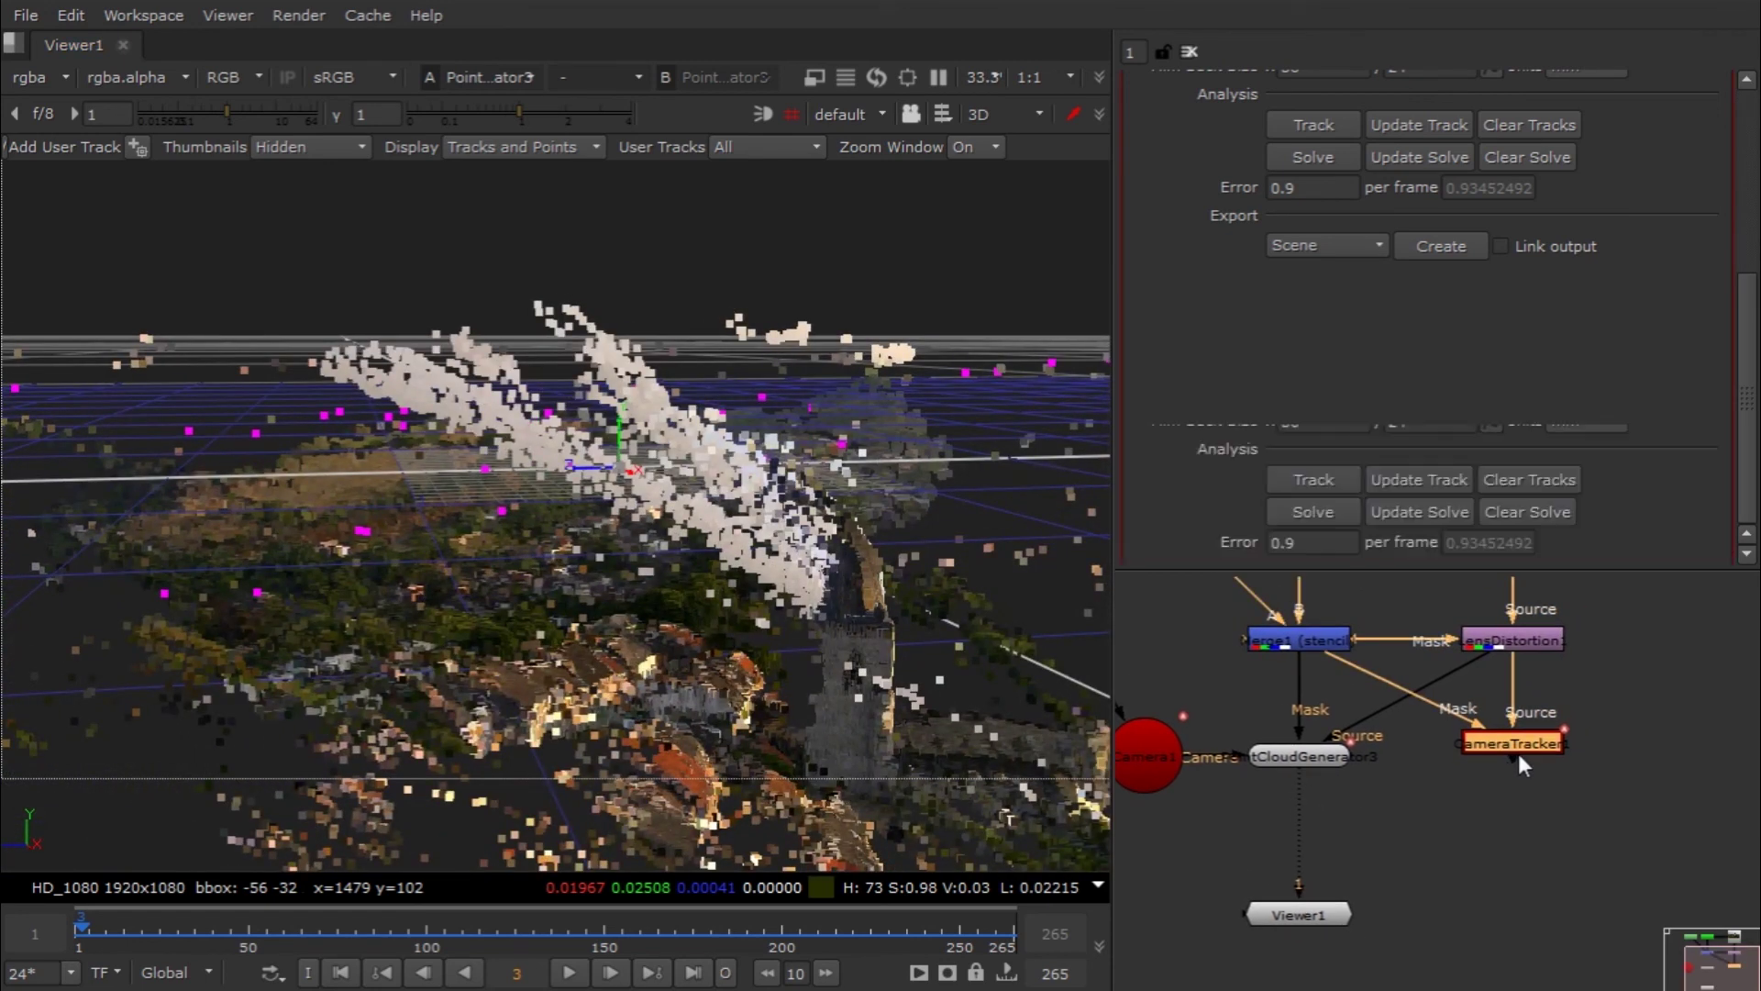
{"action": "key", "text": "1"}
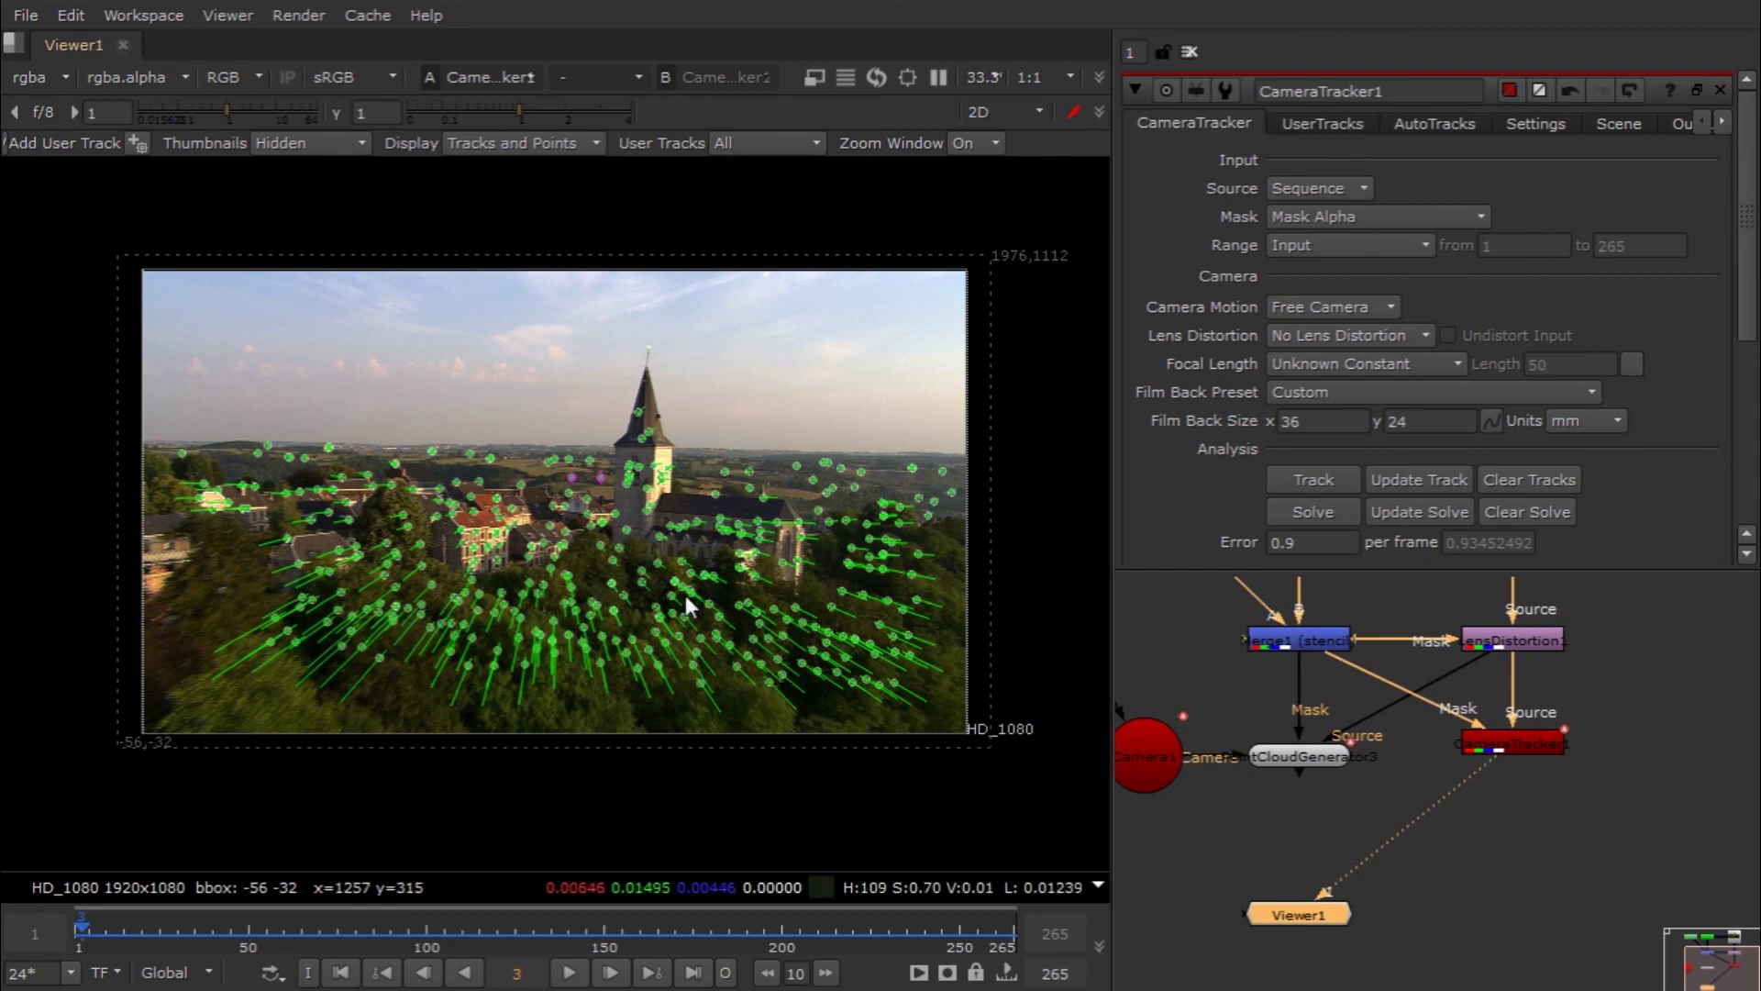
{"action": "key", "text": "Tab"}
{"action": "key", "text": "Tab"}
{"action": "left_click", "coordinate": [1349, 842]}
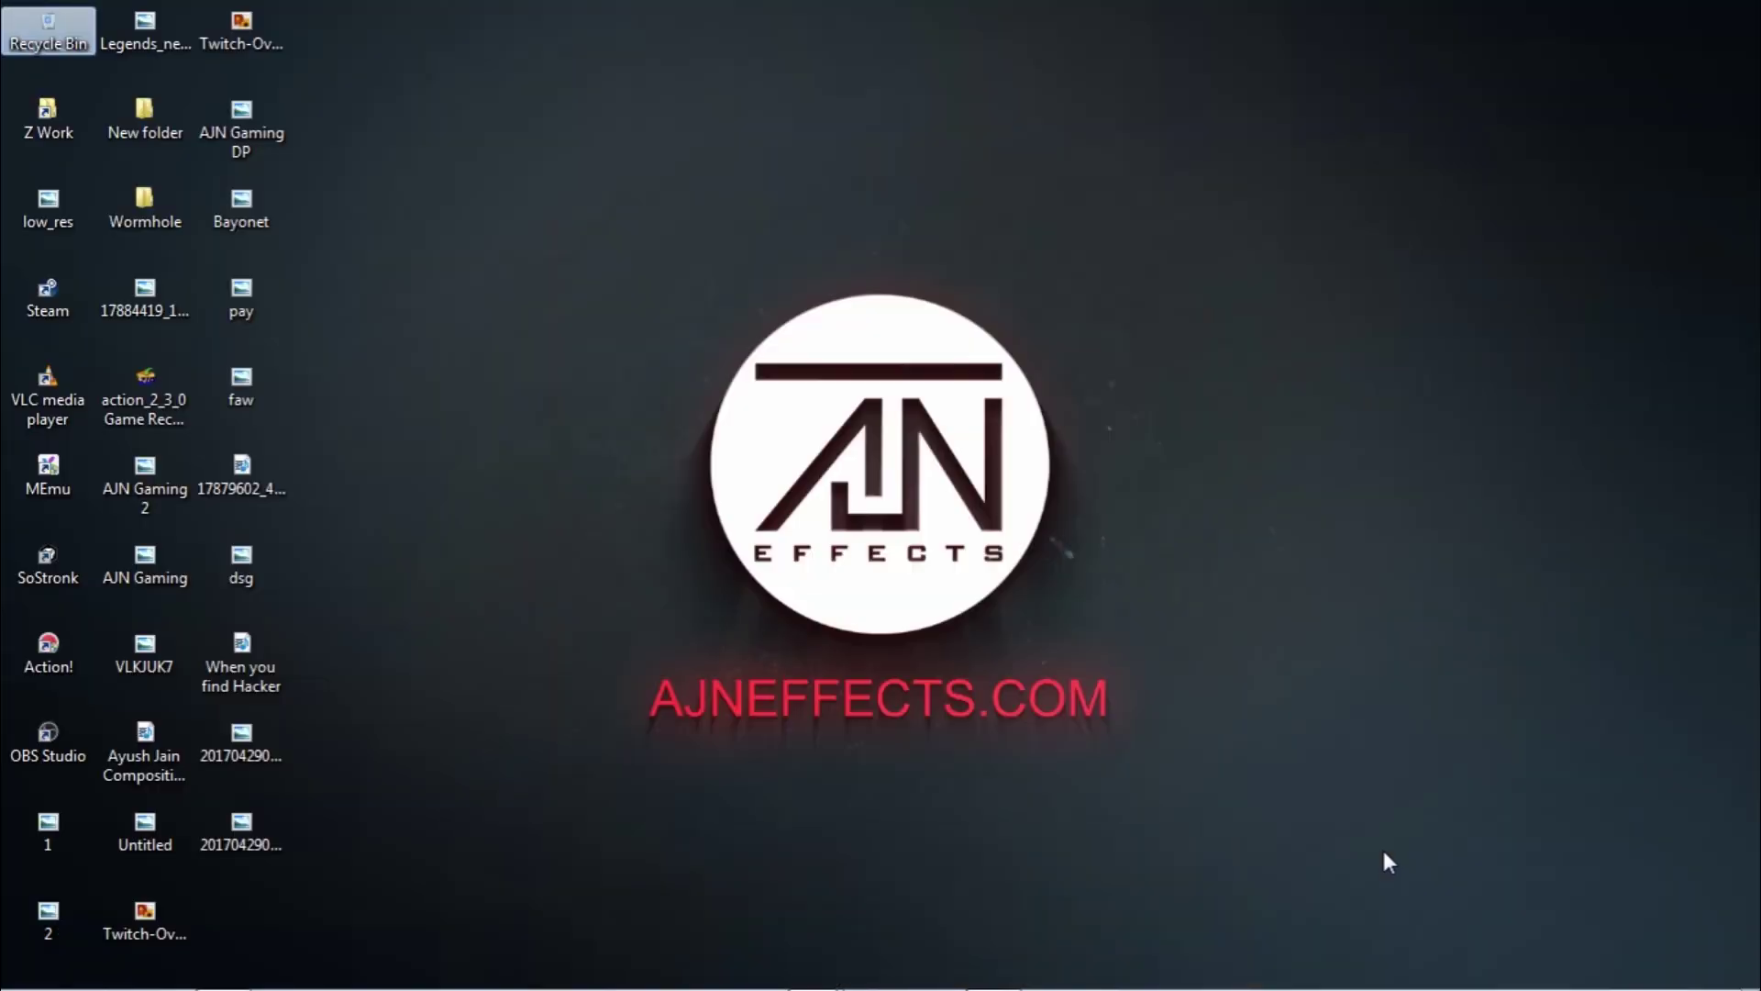
{"action": "left_click", "coordinate": [1383, 853]}
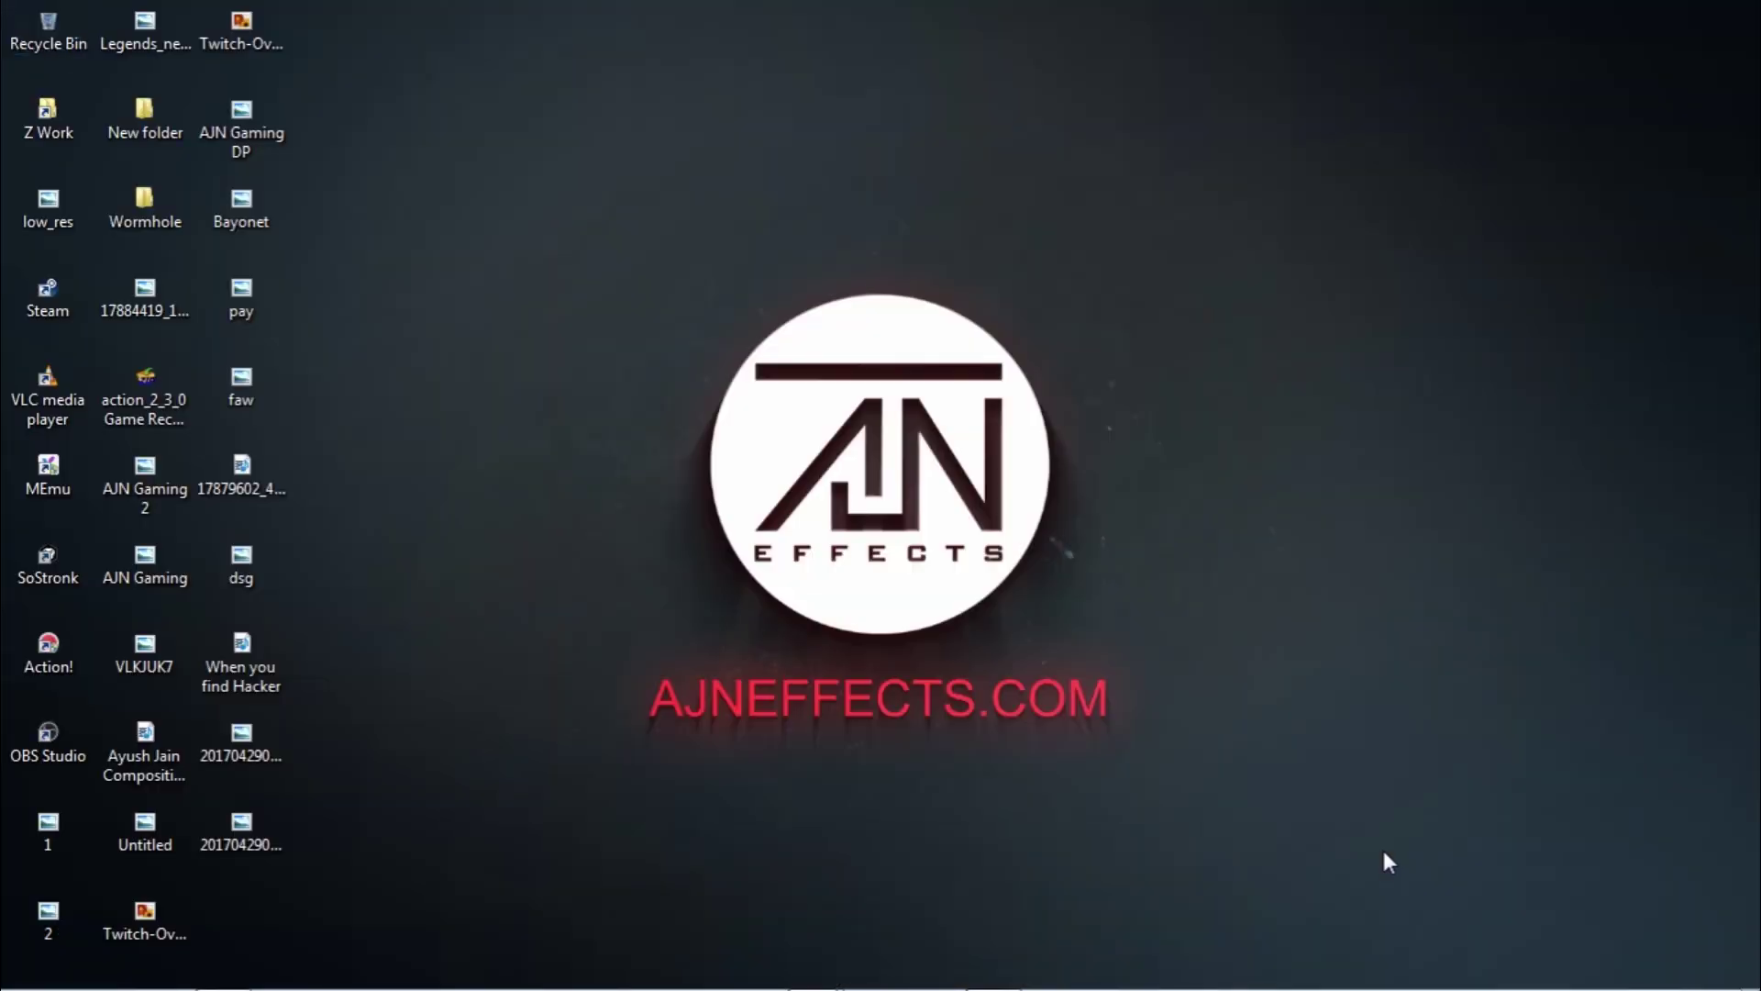